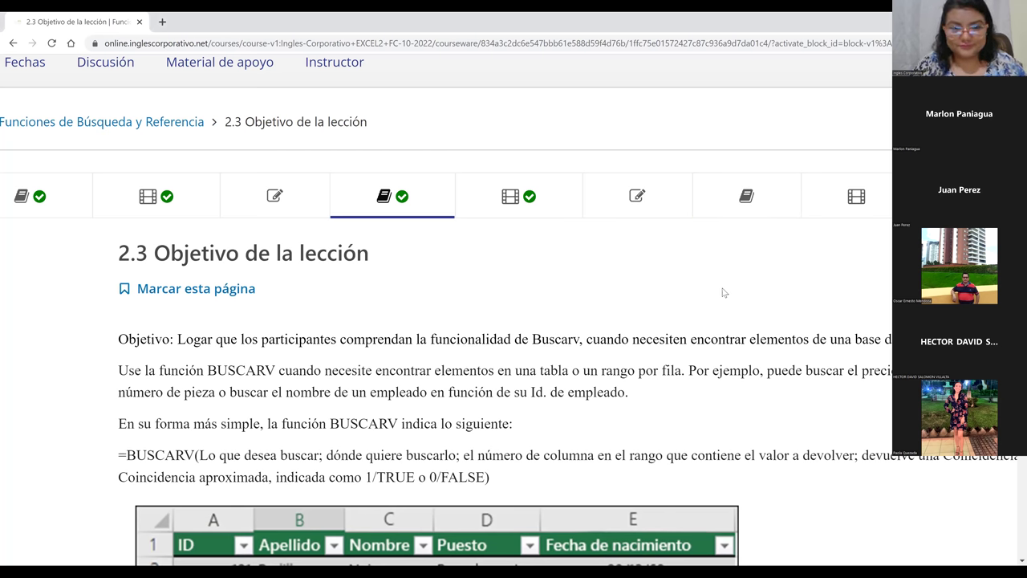
- Read the objective of lesson 2.3 and the introductory explanation of when to use the BUSCARV function
scroll(723, 292, down, 1)
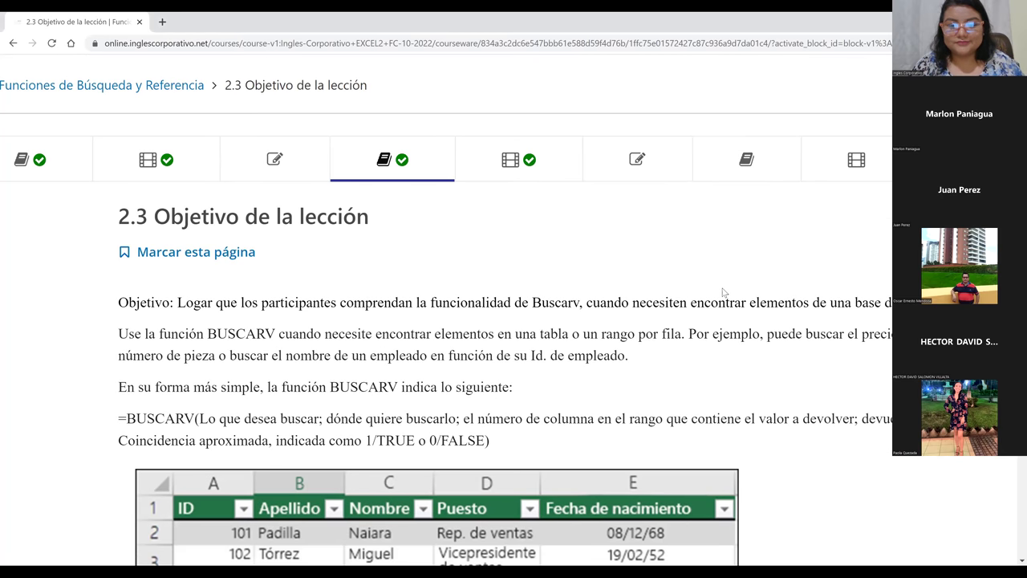
scroll(723, 293, down, 1)
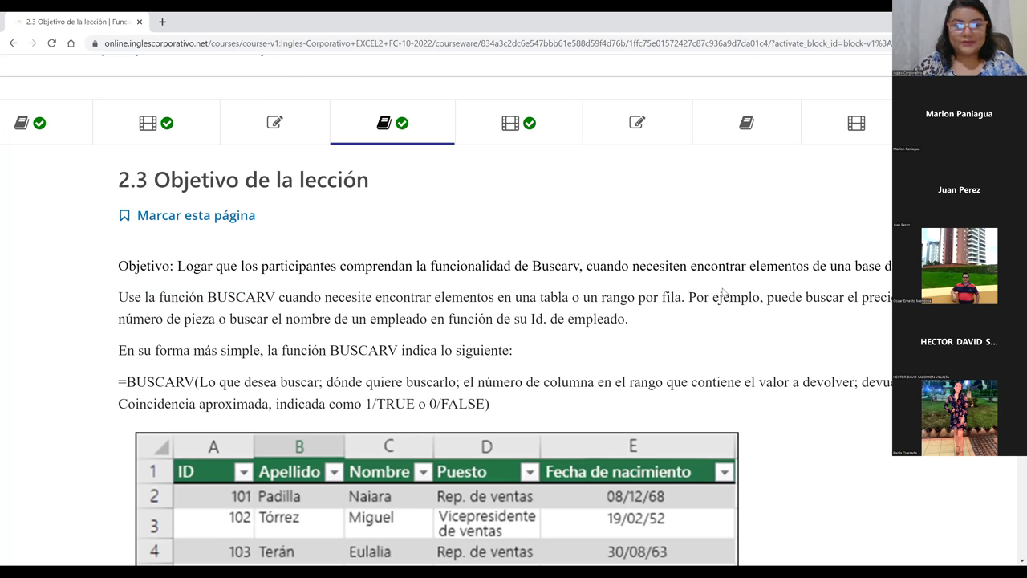
scroll(723, 293, down, 1)
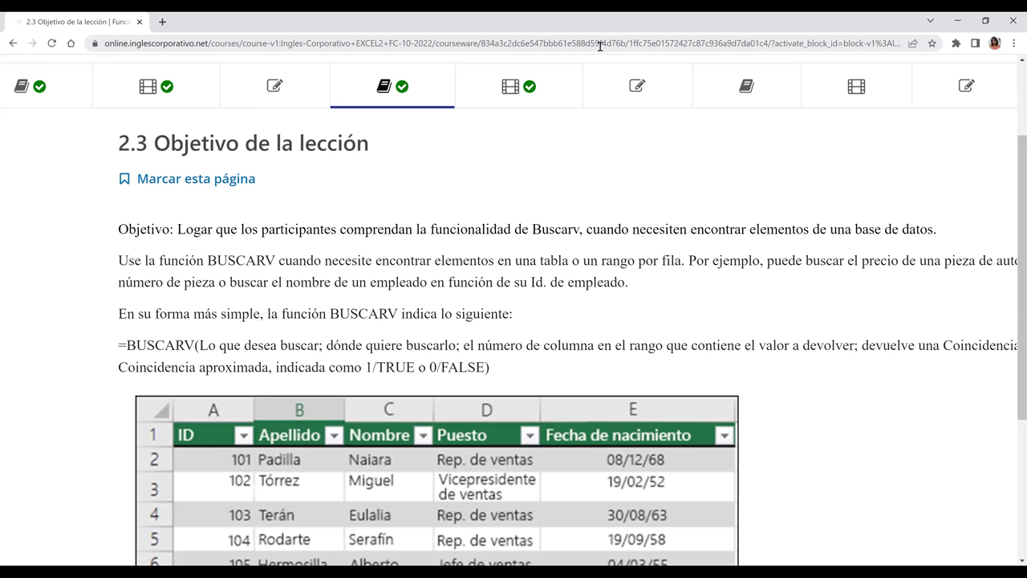
scroll(599, 46, down, 1)
scroll(599, 46, down, 1)
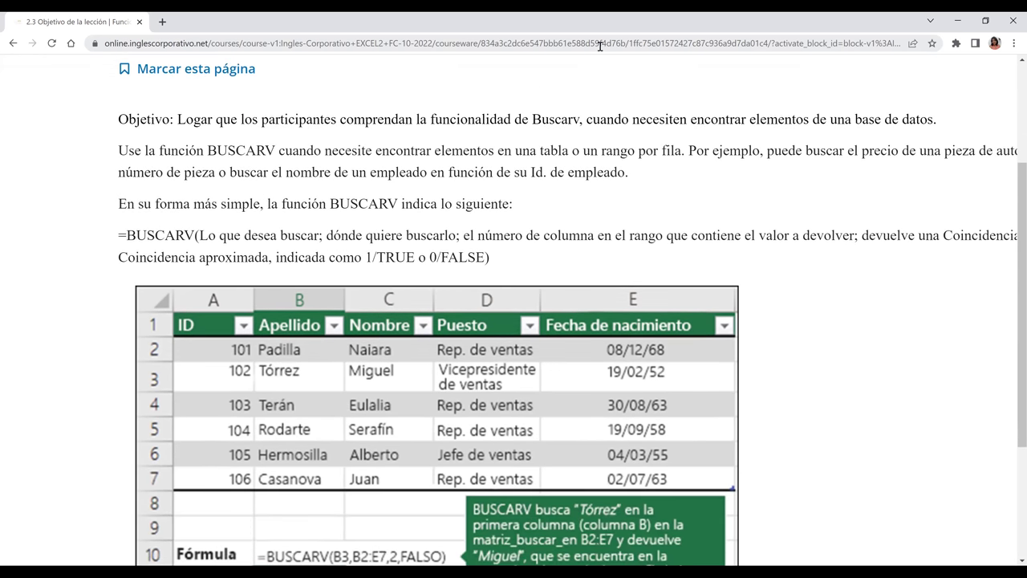
scroll(599, 46, up, 2)
scroll(599, 46, up, 1)
scroll(599, 45, down, 2)
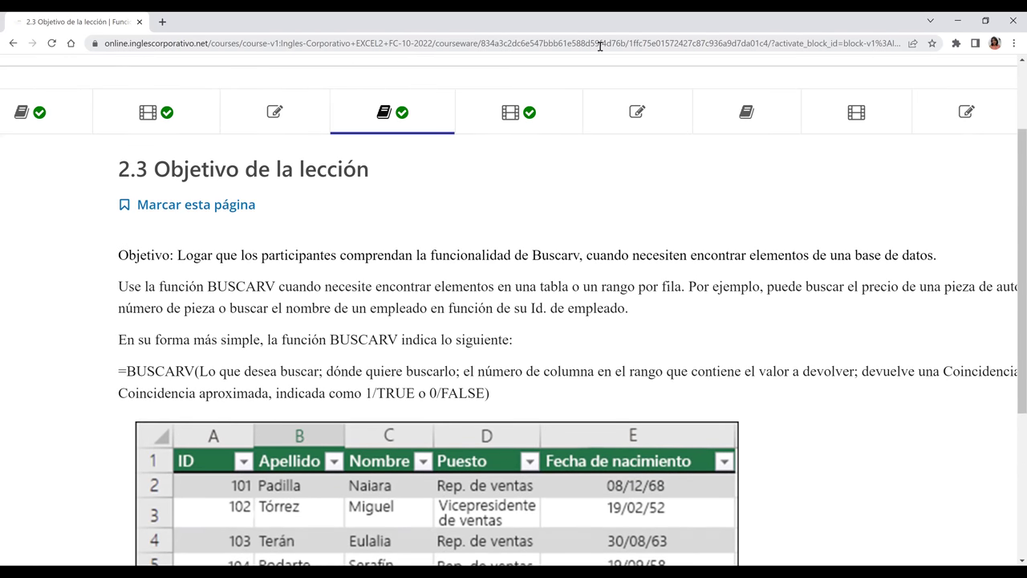
scroll(599, 46, up, 2)
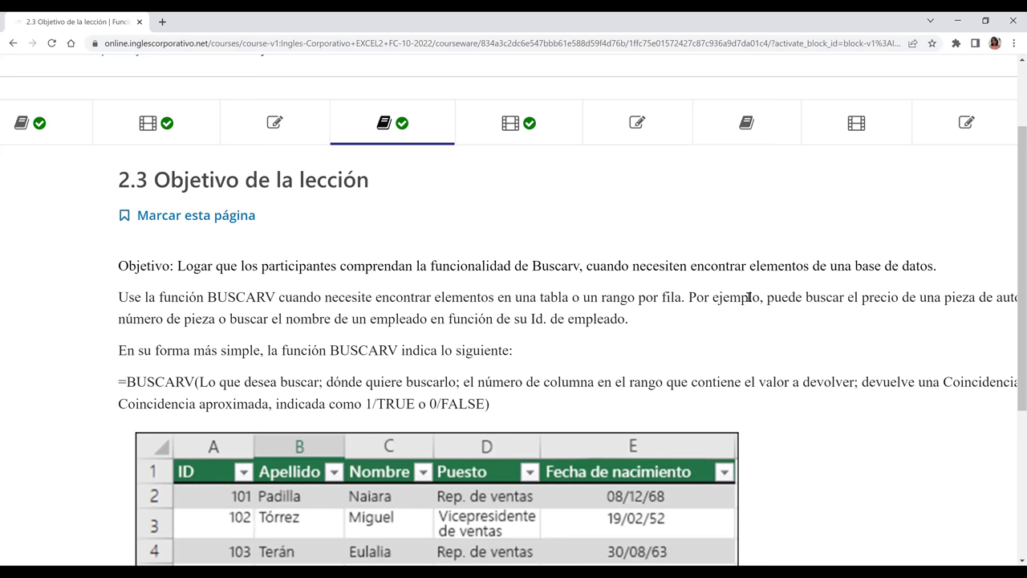
scroll(749, 297, right, 3)
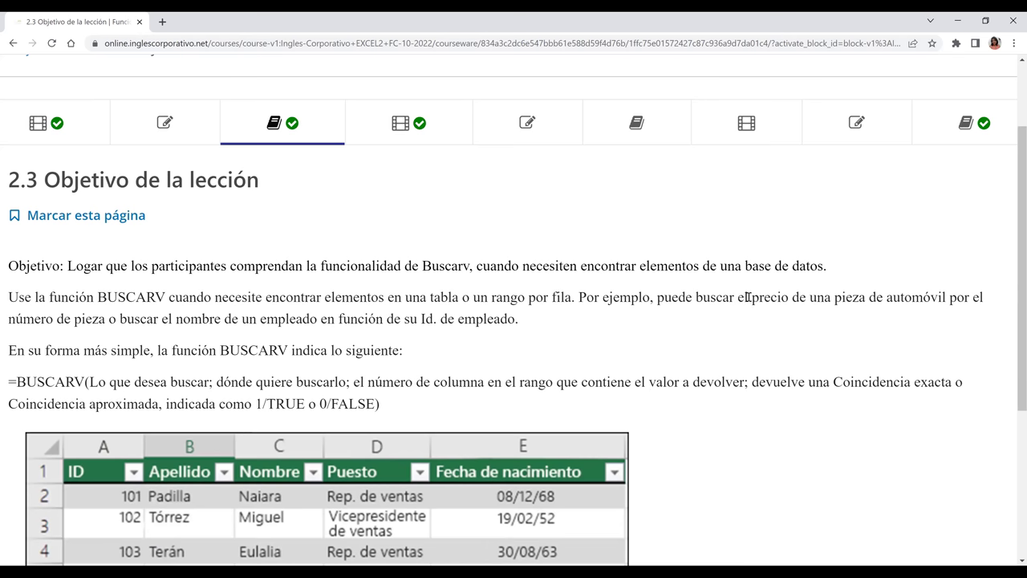
scroll(748, 297, left, 2)
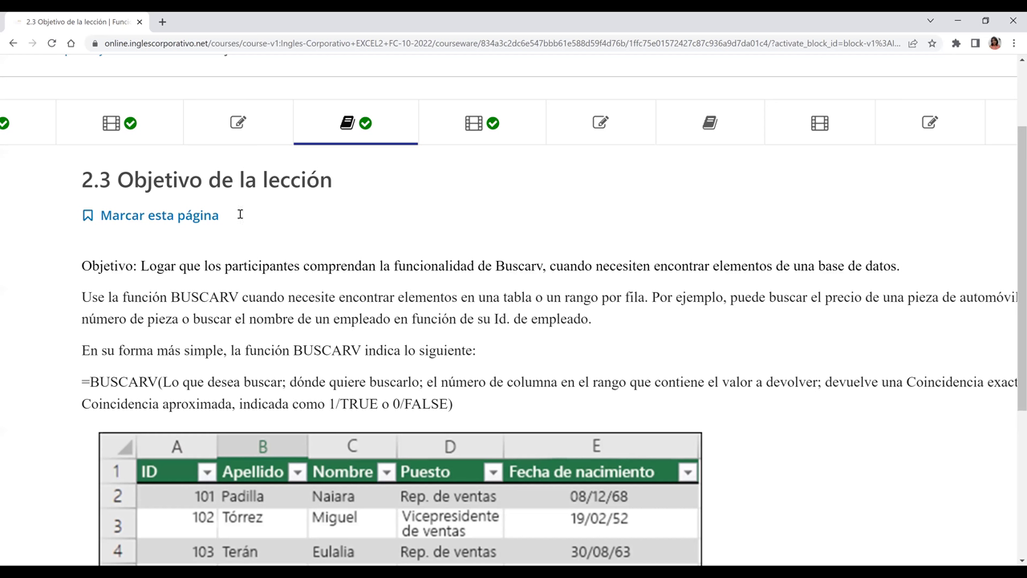
- Highlight the function name and each argument in turn in the BUSCARV syntax line, through the exact or approximate match argument
scroll(132, 199, down, 3)
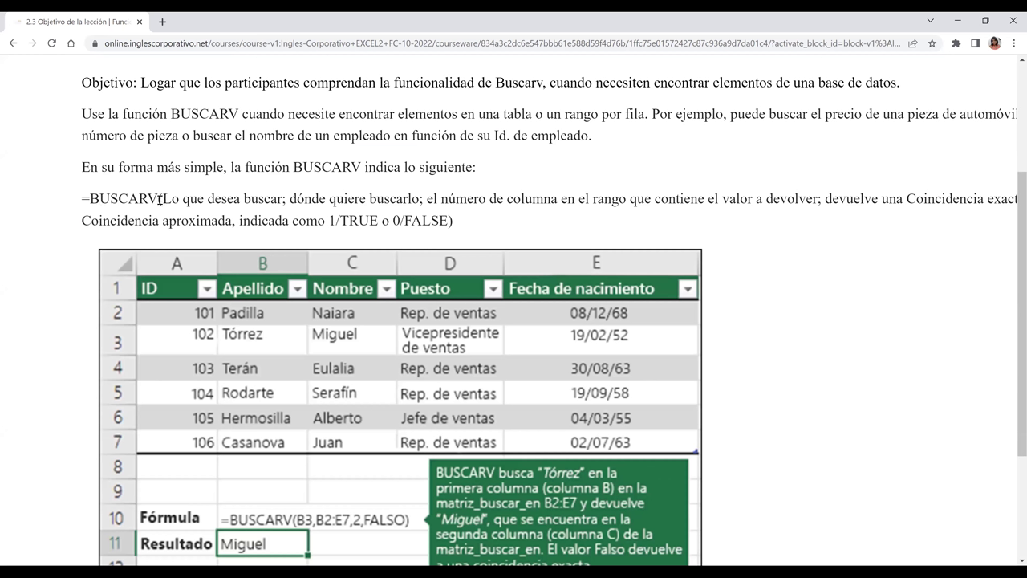
double_click(159, 198)
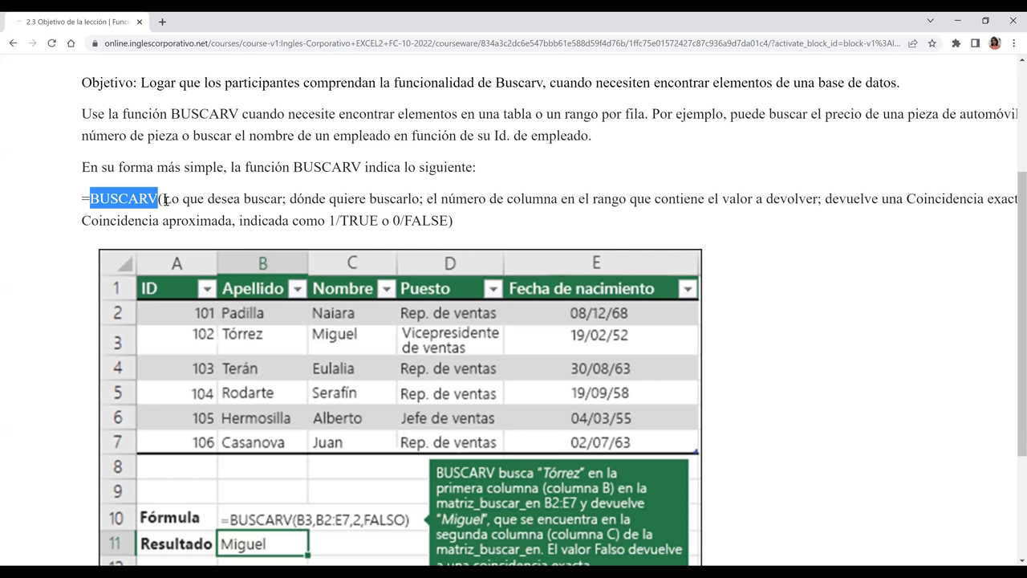
drag(164, 199, 267, 199)
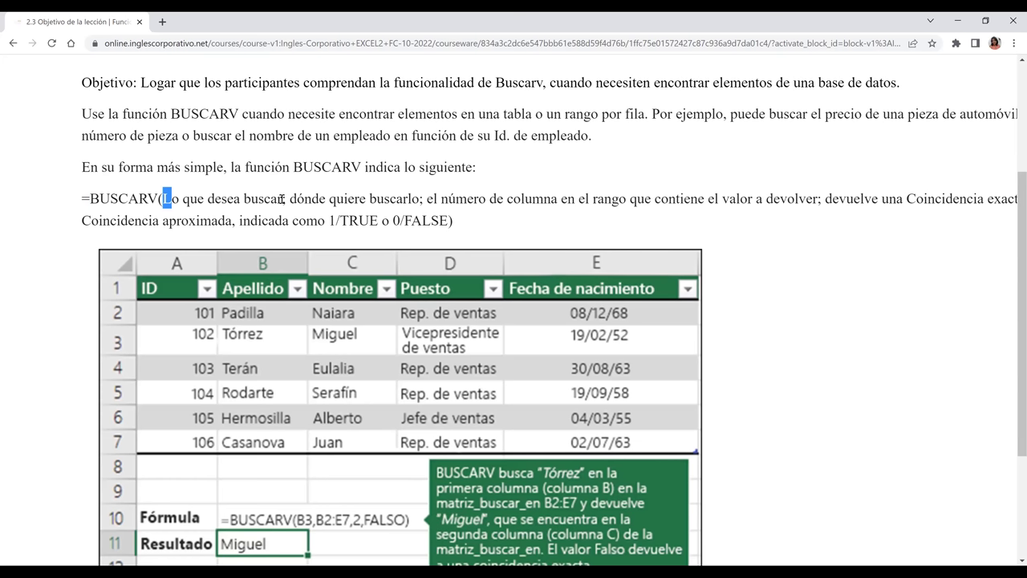
drag(281, 199, 282, 199)
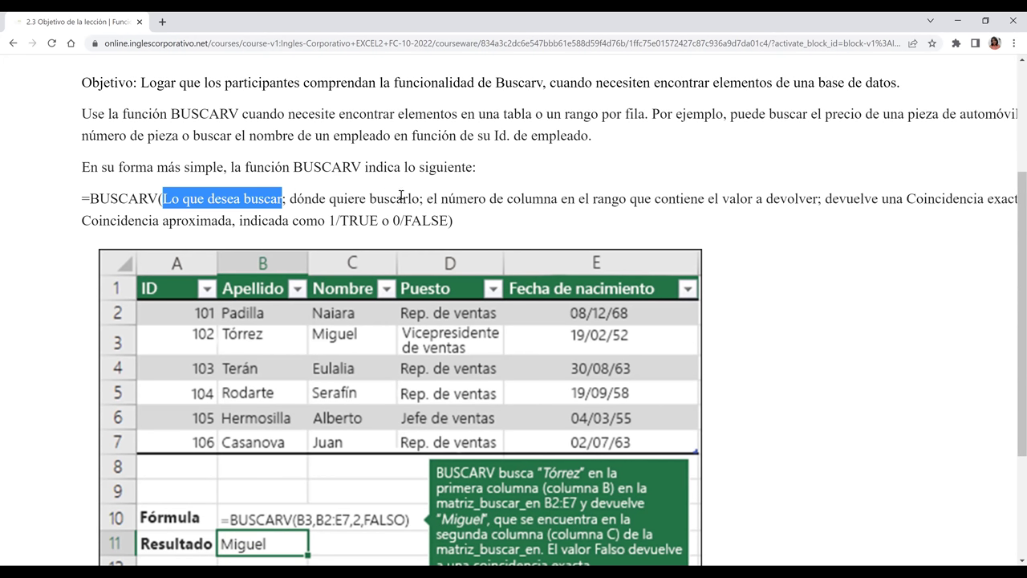
drag(289, 199, 420, 199)
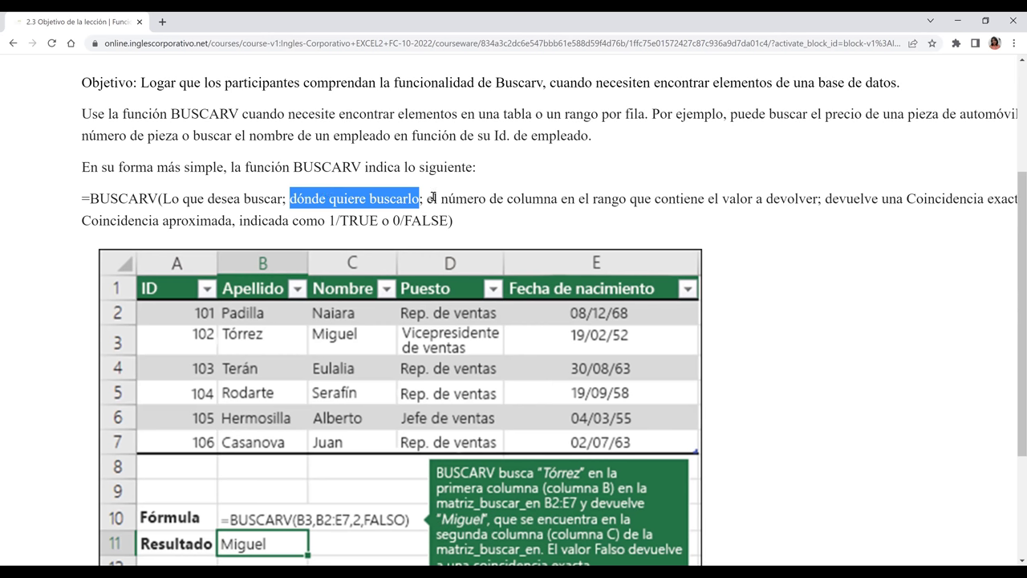
drag(431, 199, 819, 202)
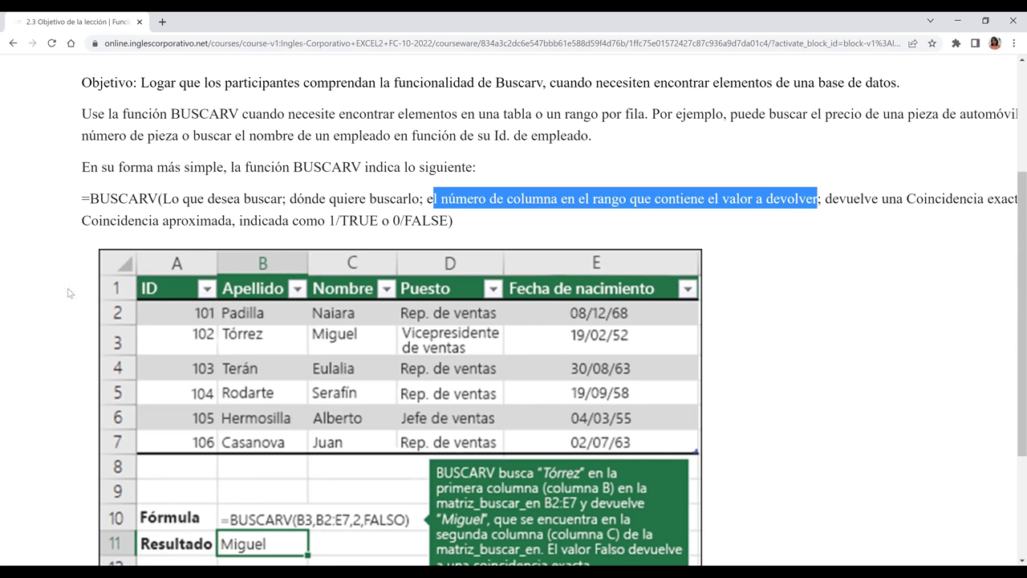
triple_click(157, 226)
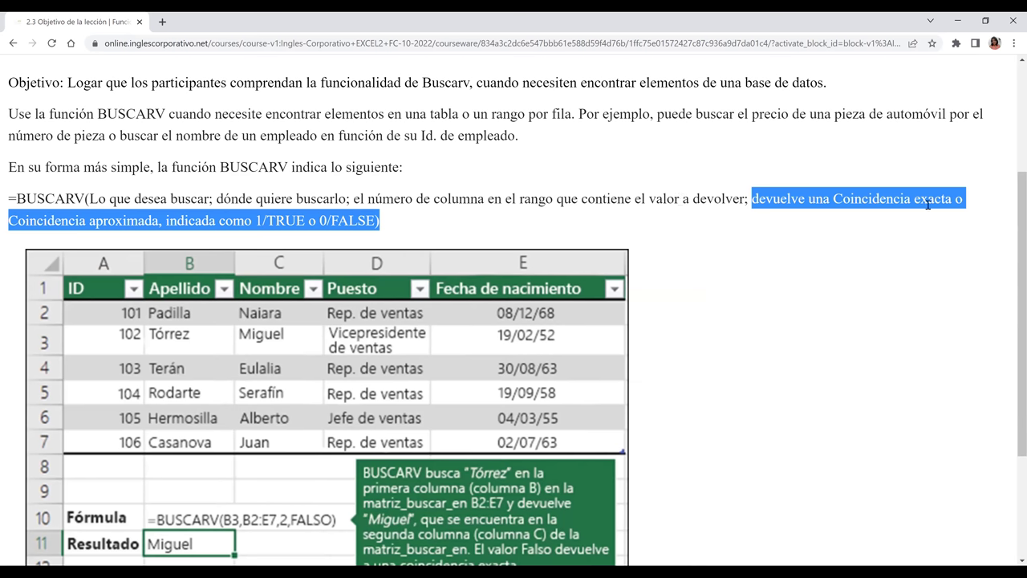
- Highlight the words "exacta" and "aproximada" in the last BUSCARV argument, and clear the text selection
drag(922, 201, 954, 199)
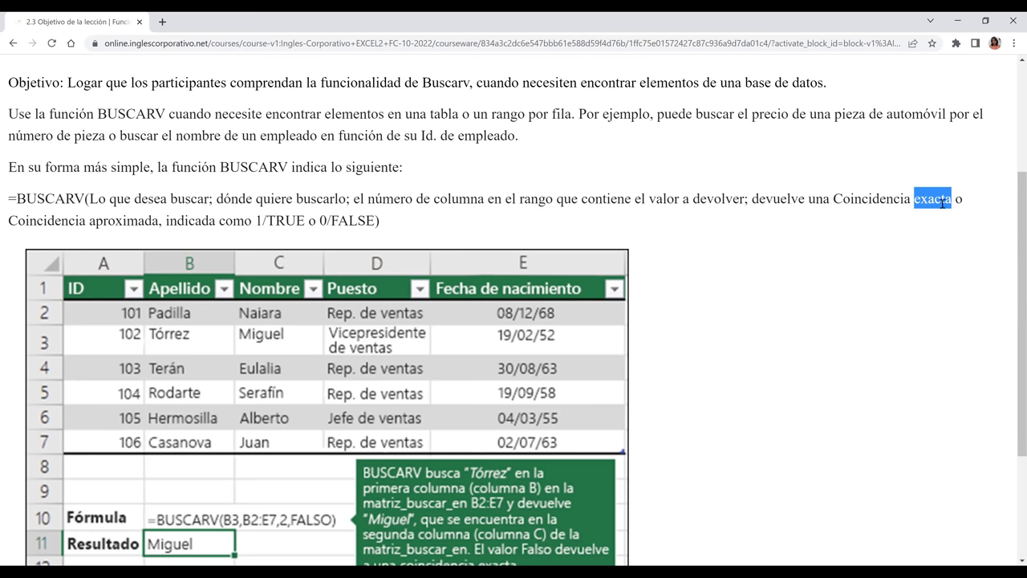
click(916, 198)
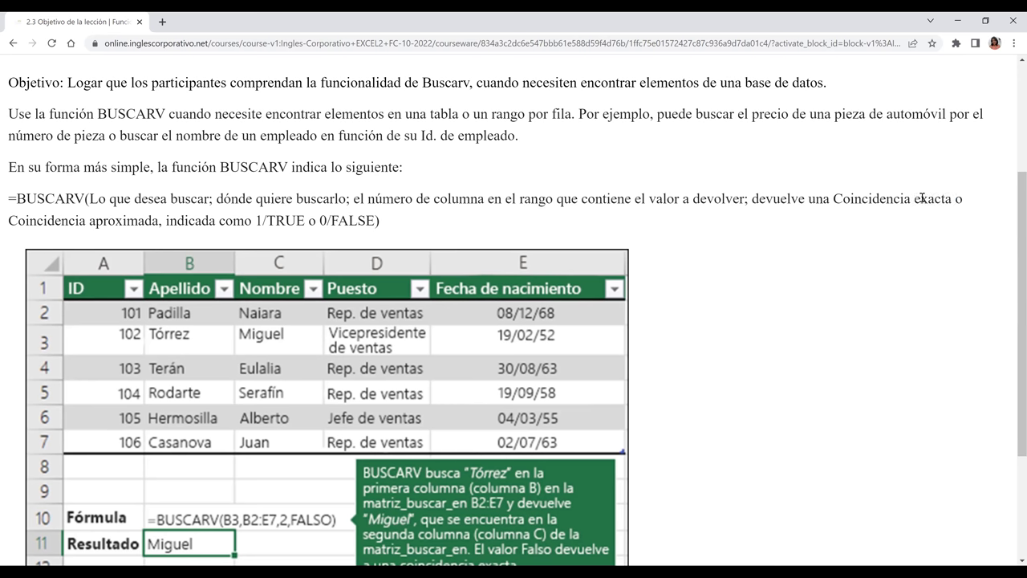
drag(916, 197, 947, 202)
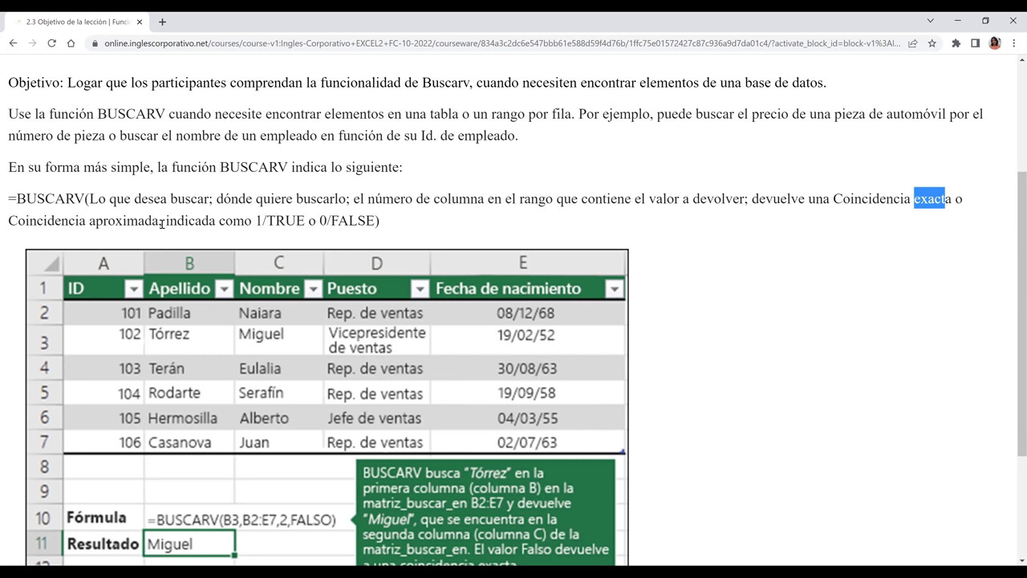
double_click(162, 224)
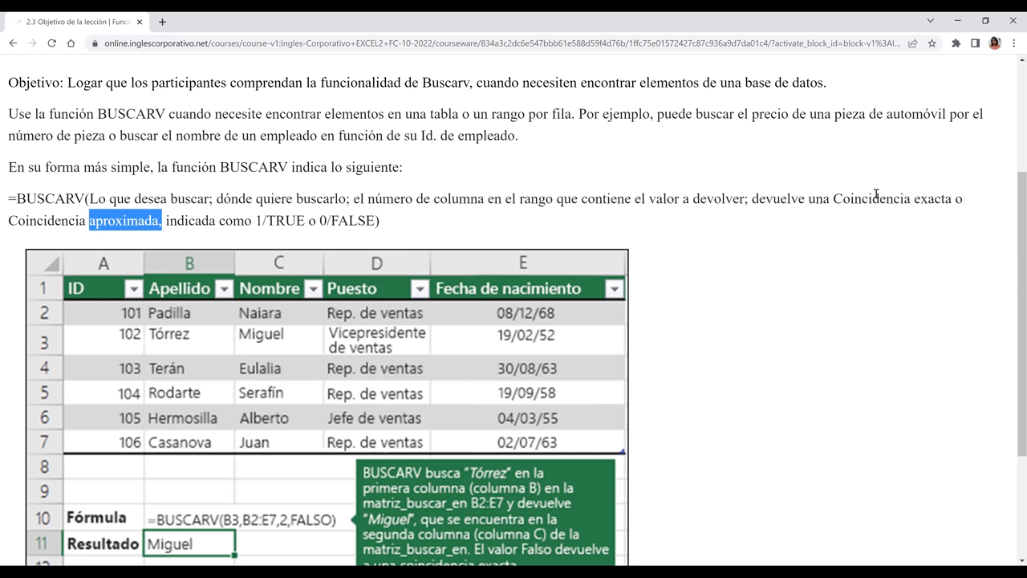
drag(916, 200, 942, 203)
click(713, 256)
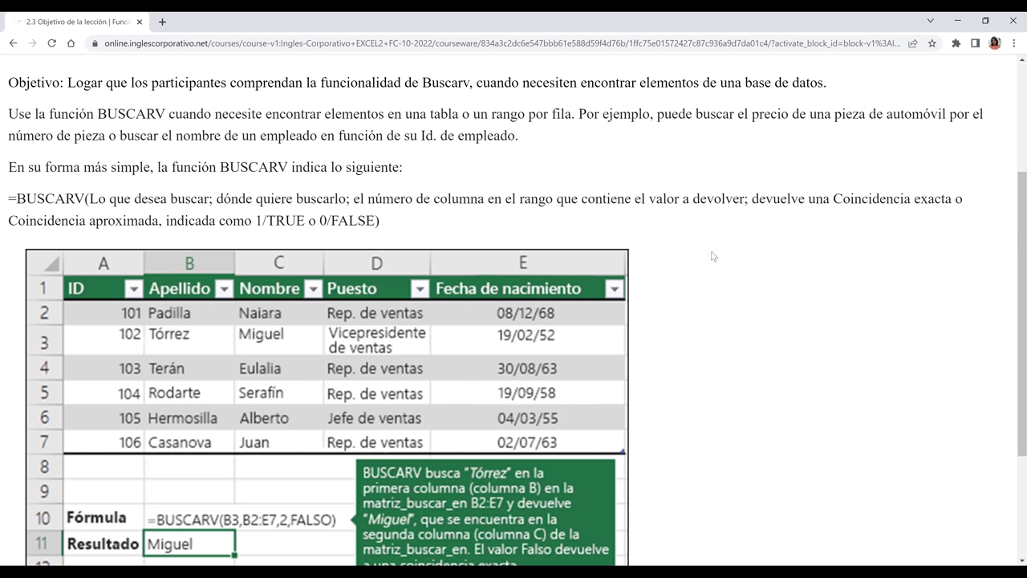
- Examine the example employee table with the formula =BUSCARV(B3,B2:E7,2,FALSO), its result and the explanatory note
scroll(713, 256, left, 1)
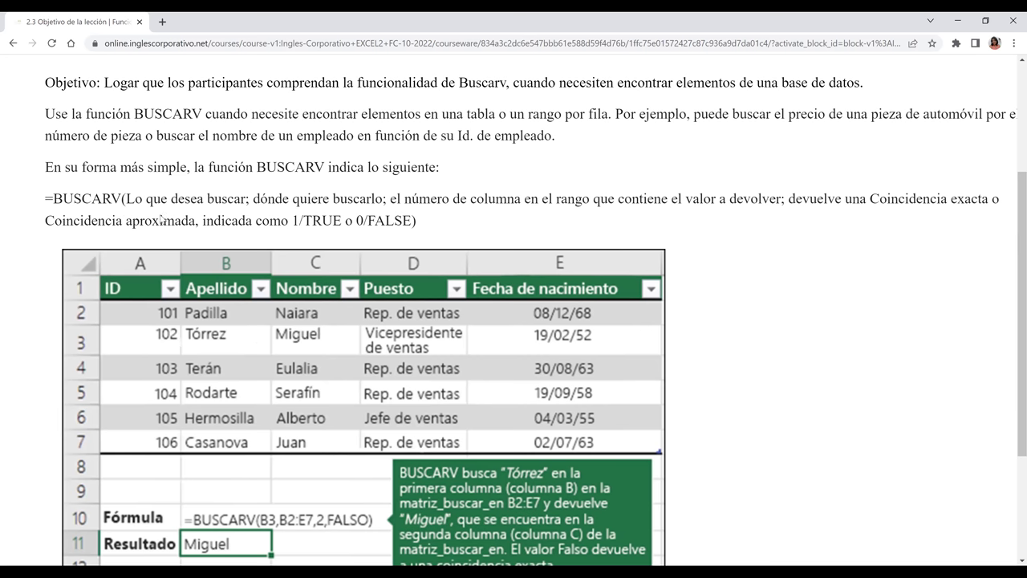
scroll(161, 219, down, 1)
scroll(161, 219, left, 1)
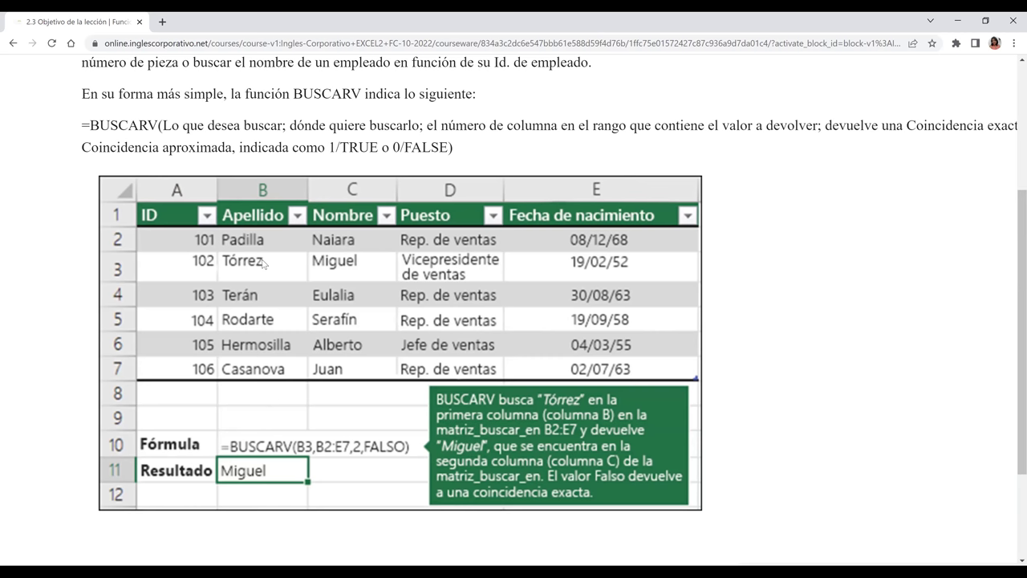
scroll(262, 263, down, 2)
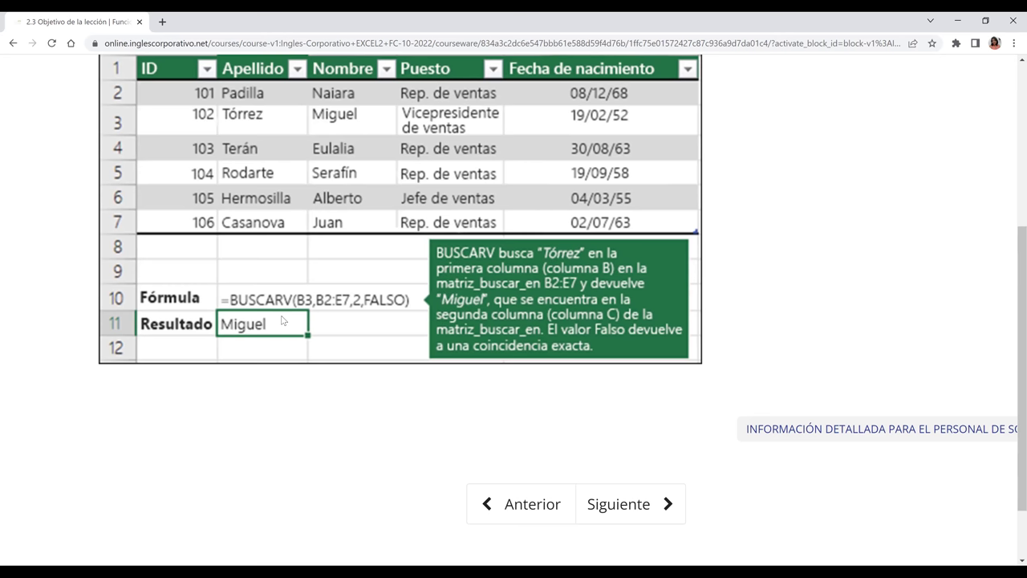
scroll(282, 320, up, 1)
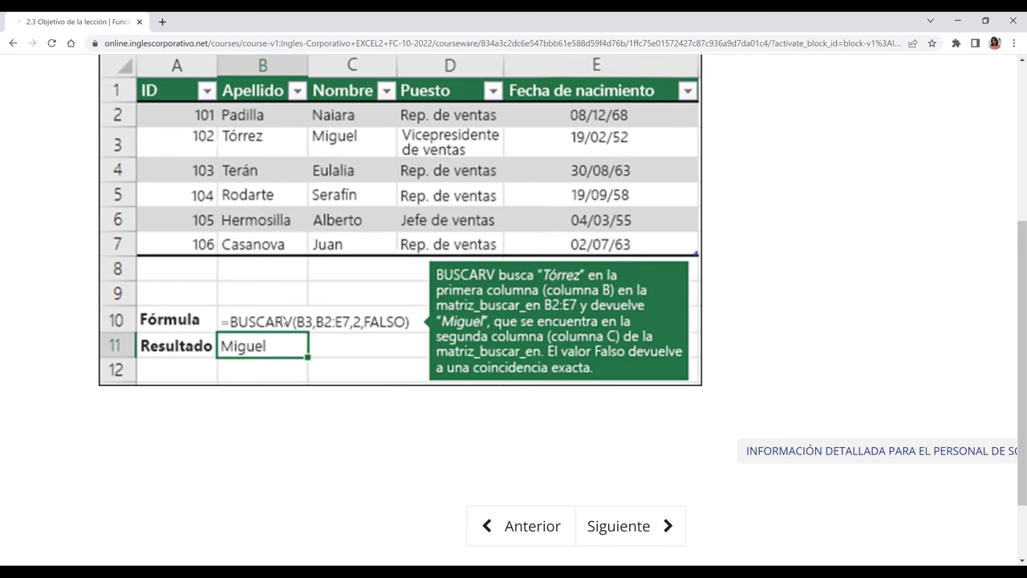
scroll(284, 320, up, 1)
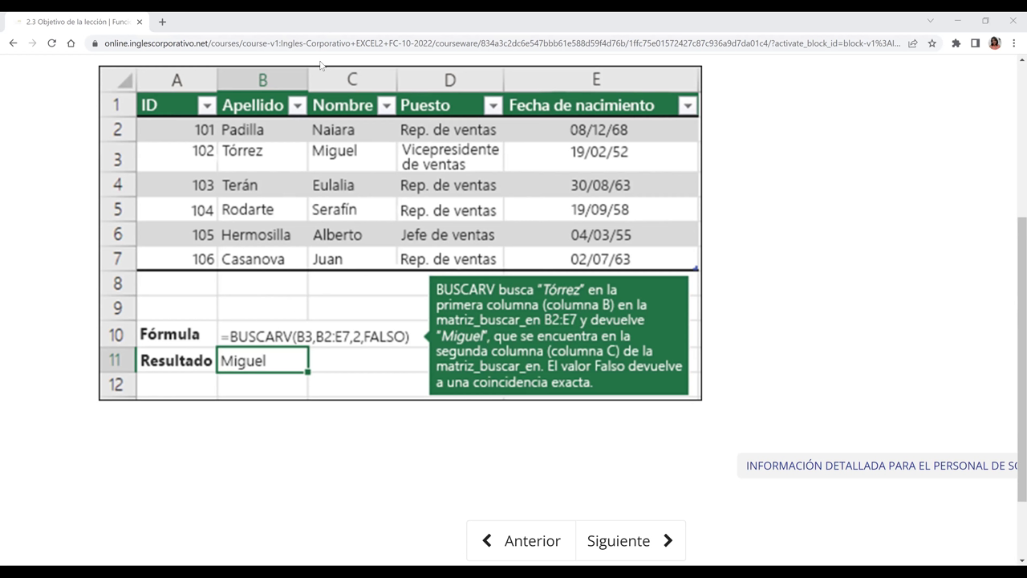
click(353, 158)
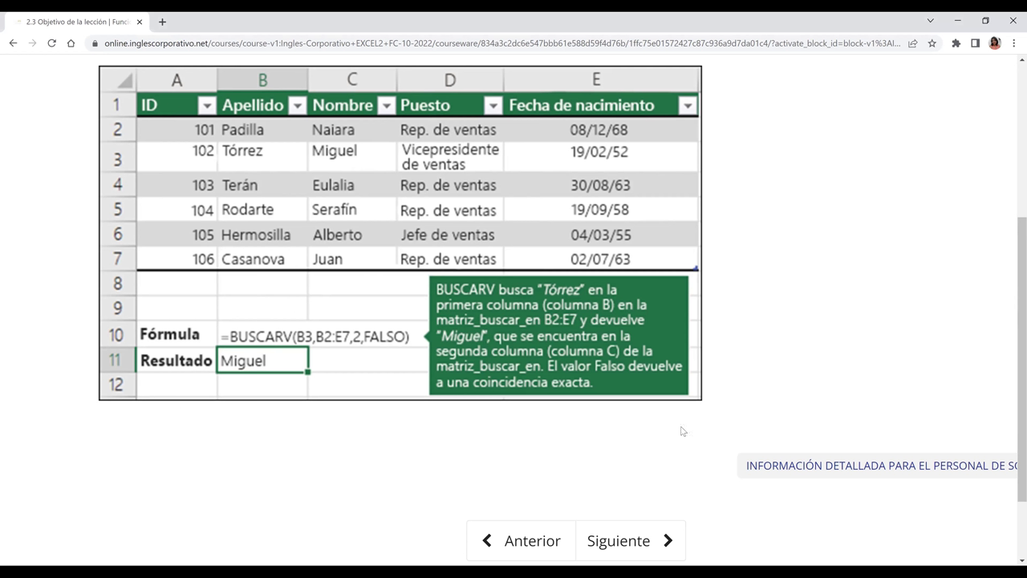
- Go on to lesson 2.4 Función BuscarV and play its video in full screen
click(662, 540)
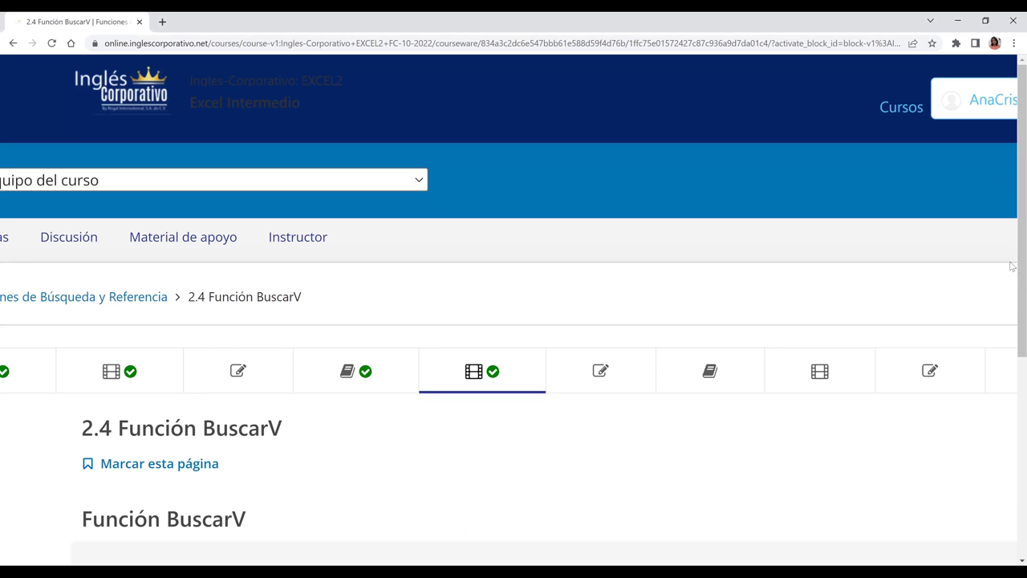
scroll(1011, 319, down, 6)
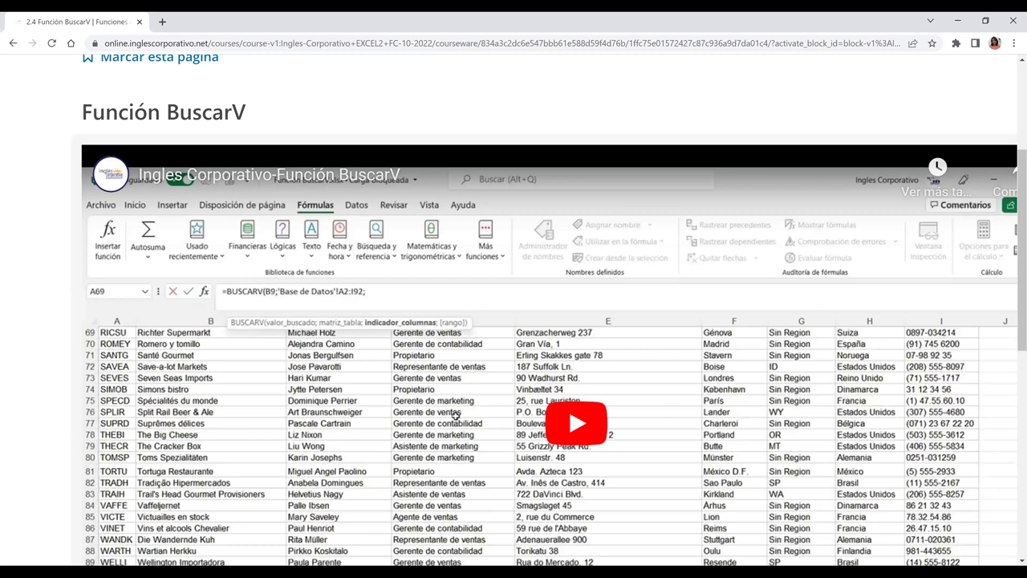
key(f)
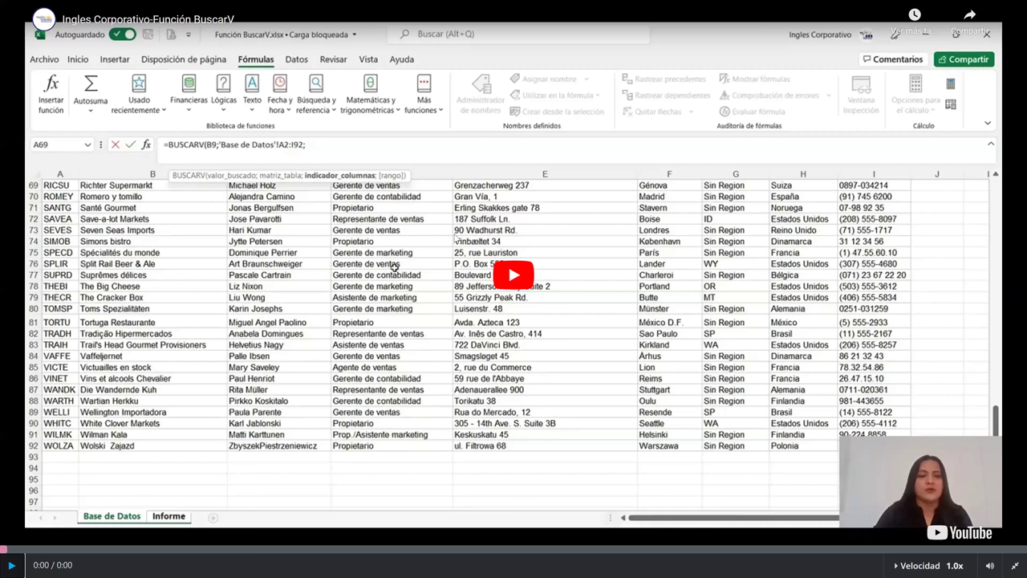
click(454, 237)
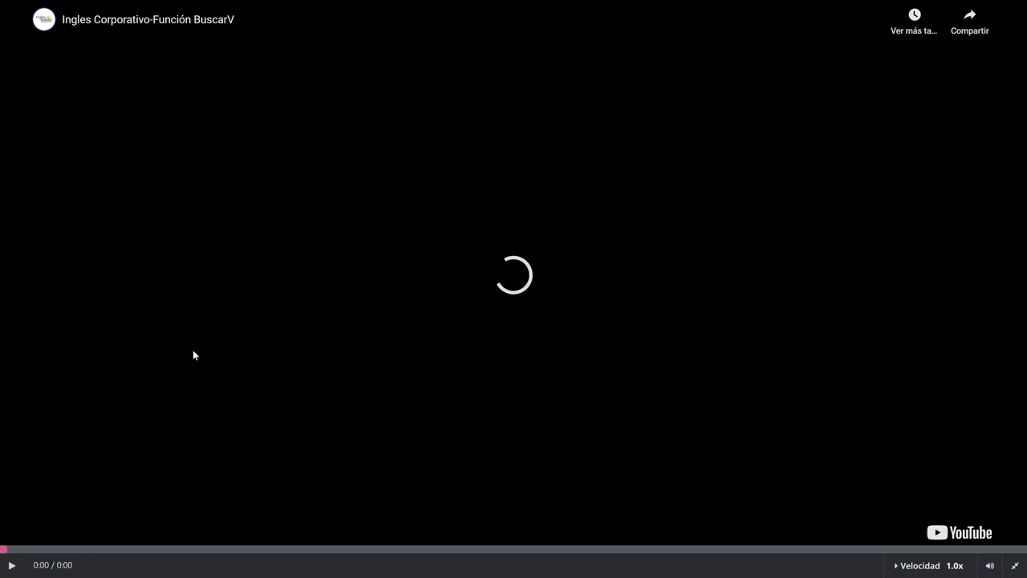
click(8, 566)
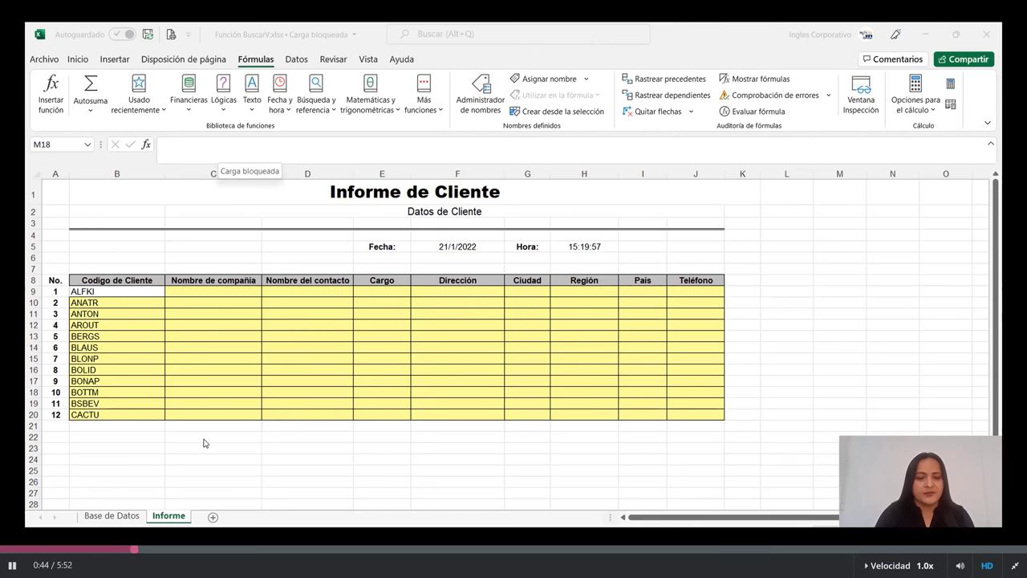
- Compare the Informe sheet with the Base de Datos sheet, selecting client code ALFKI in cell B9 of the report
click(124, 518)
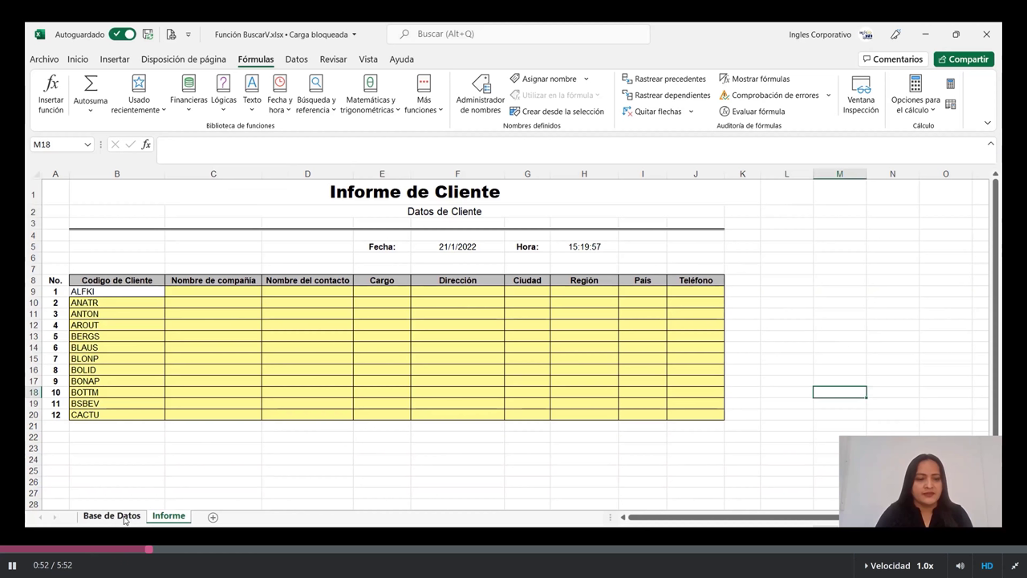
click(112, 516)
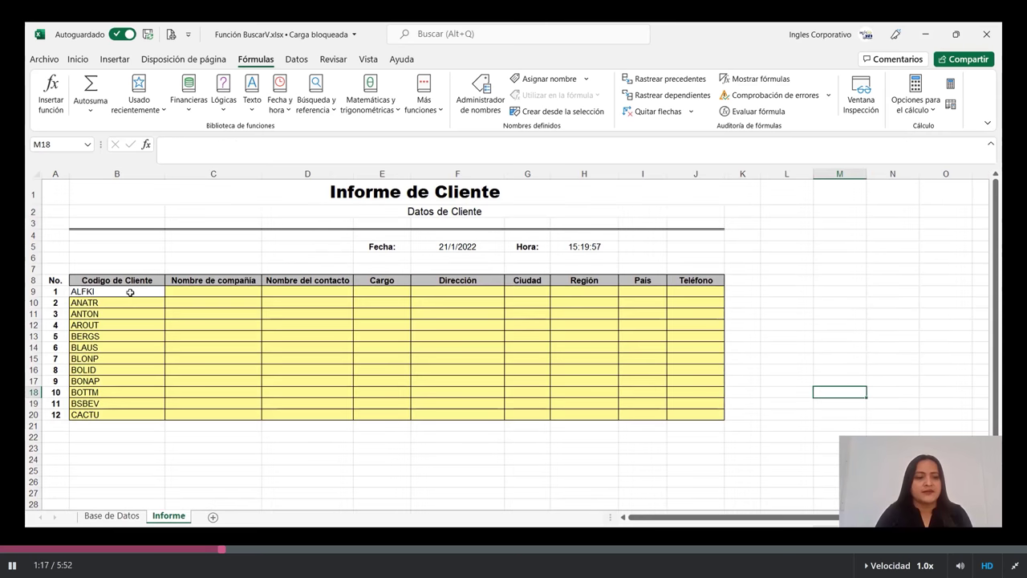
click(130, 292)
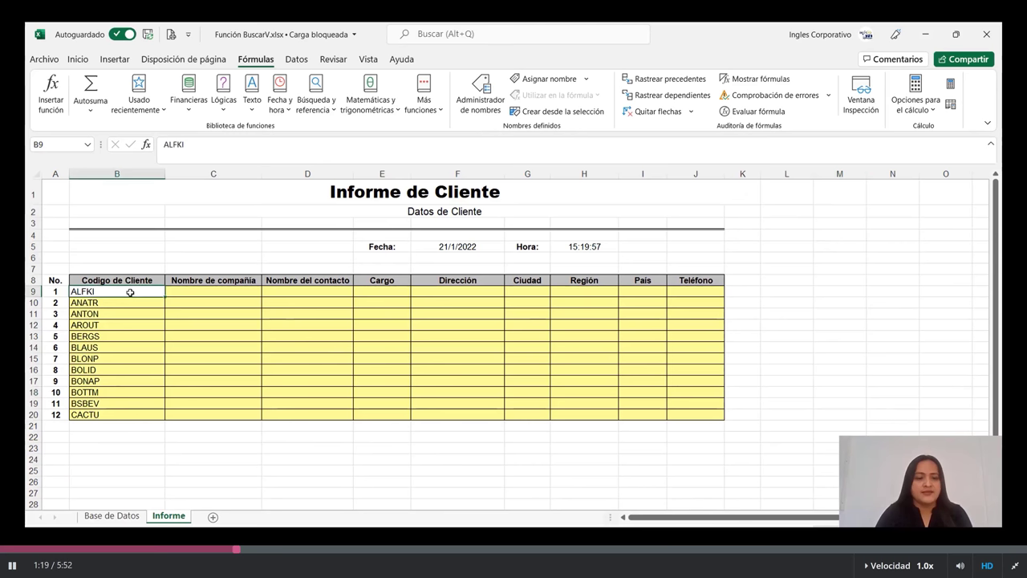
click(114, 517)
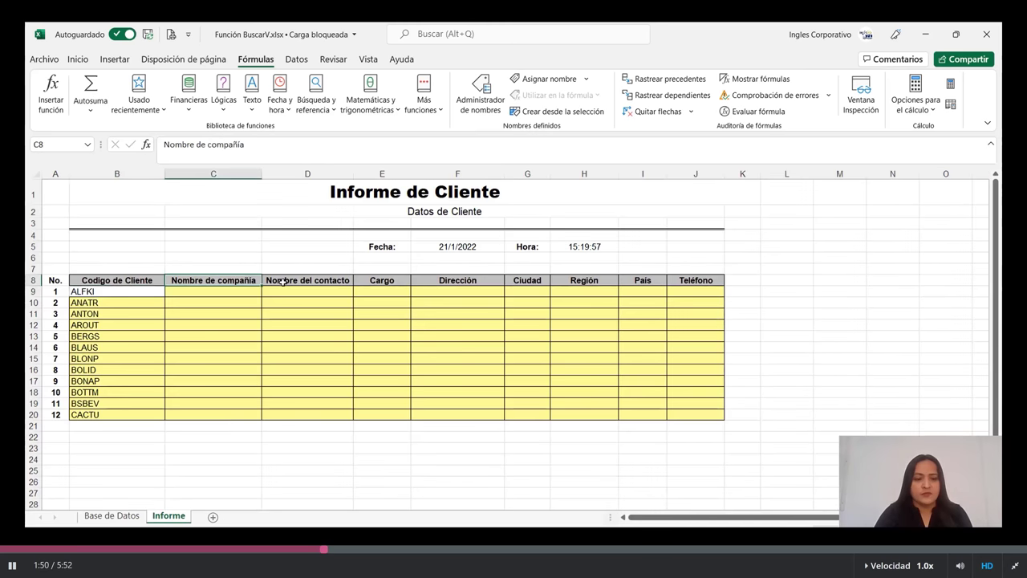
- Examine the Nombre del contacto column of the report, from its heading in D8 down through its empty cells
click(283, 280)
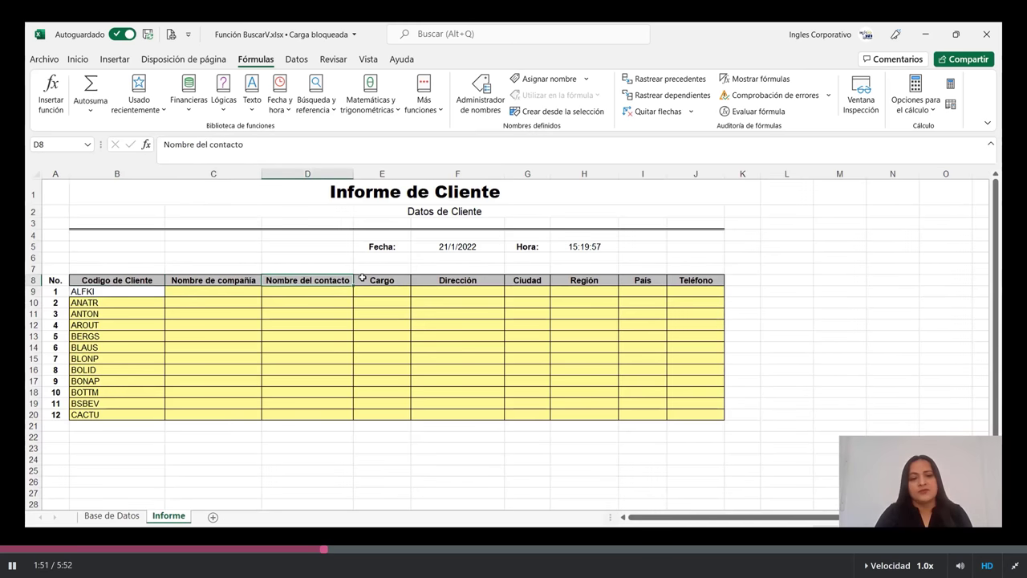
click(415, 288)
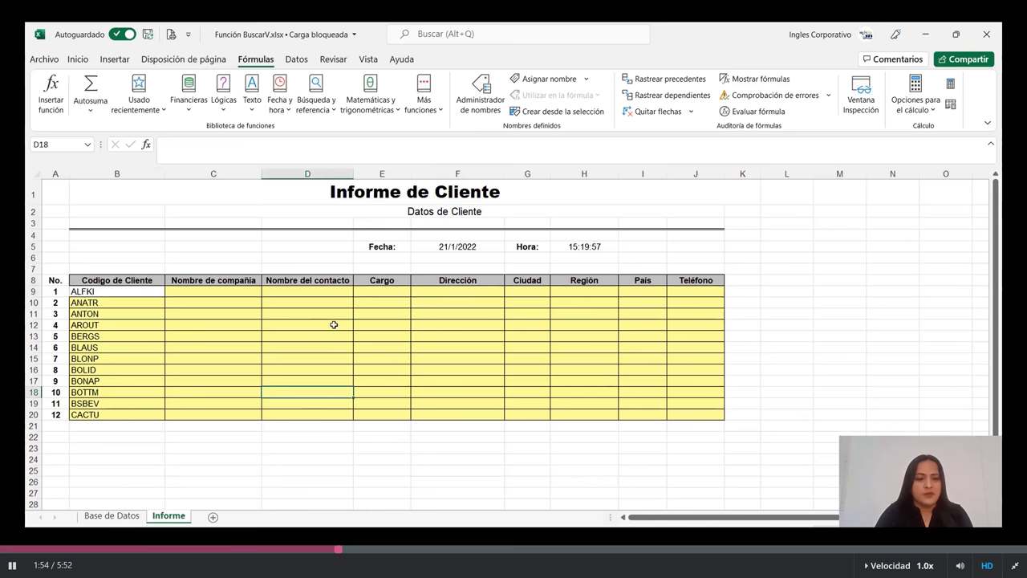
key(Up)
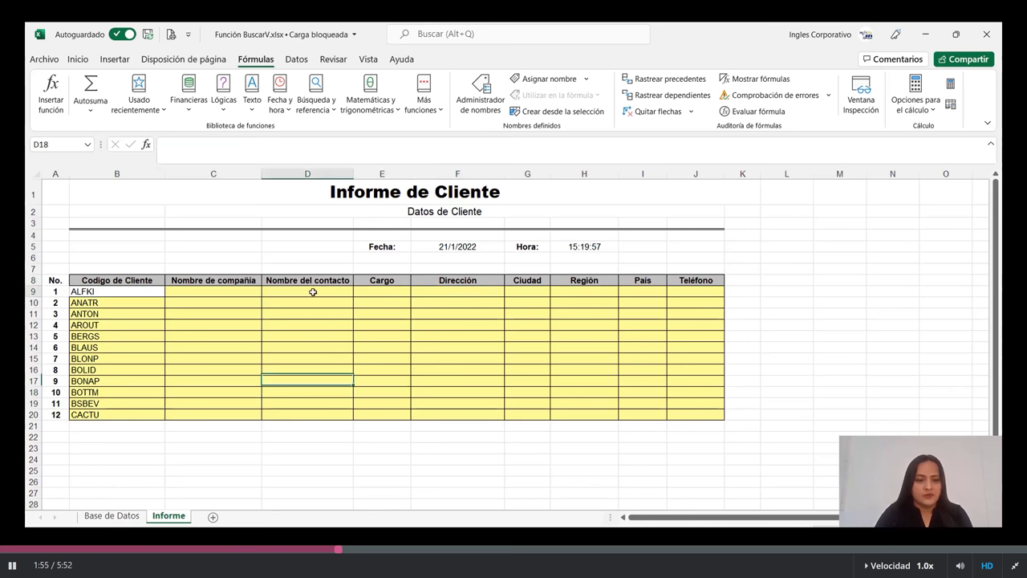
- Start a BUSCARV formula in cell D9, under Nombre del contacto, on the Informe sheet
click(313, 292)
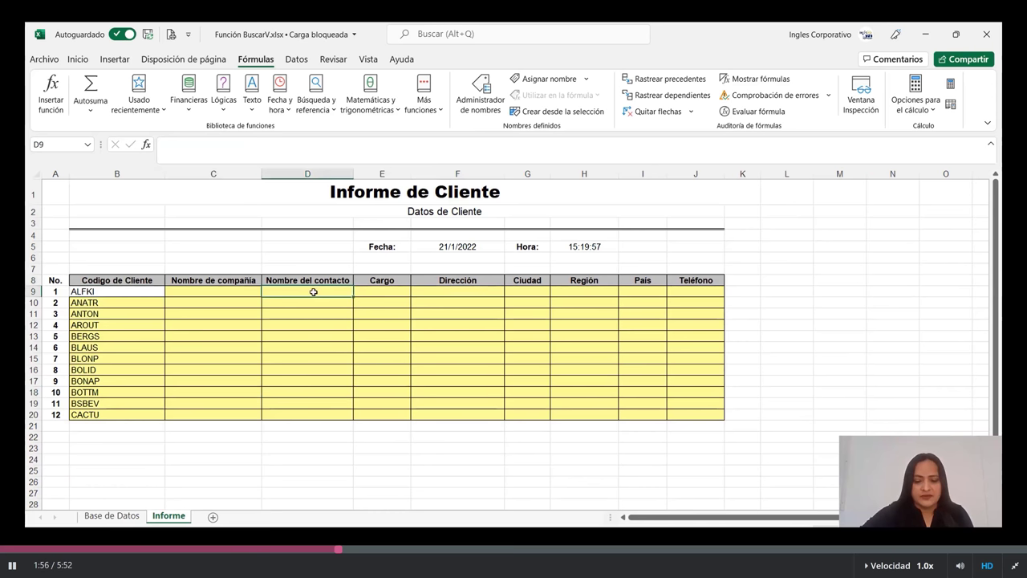
text(=)
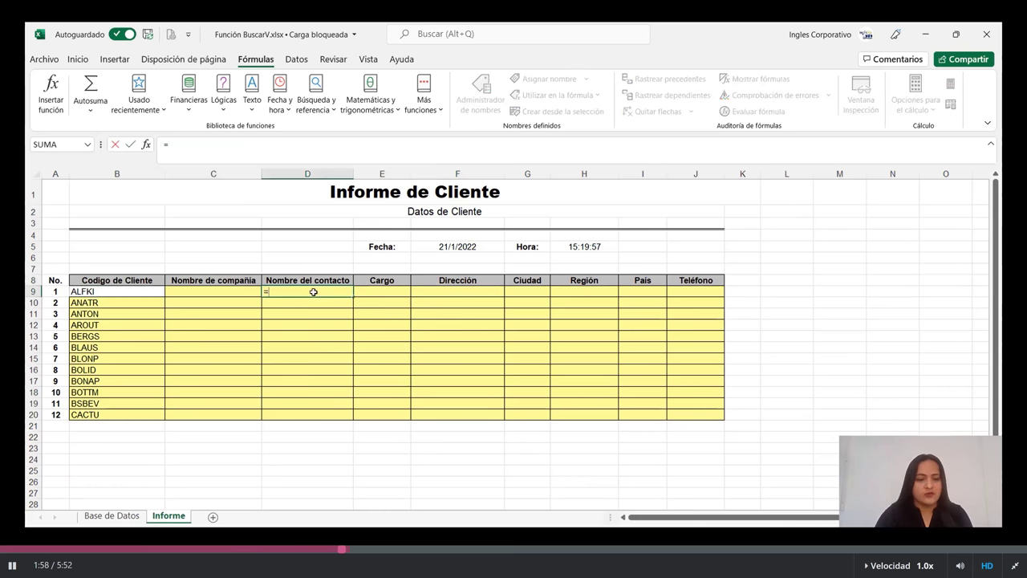
click(109, 292)
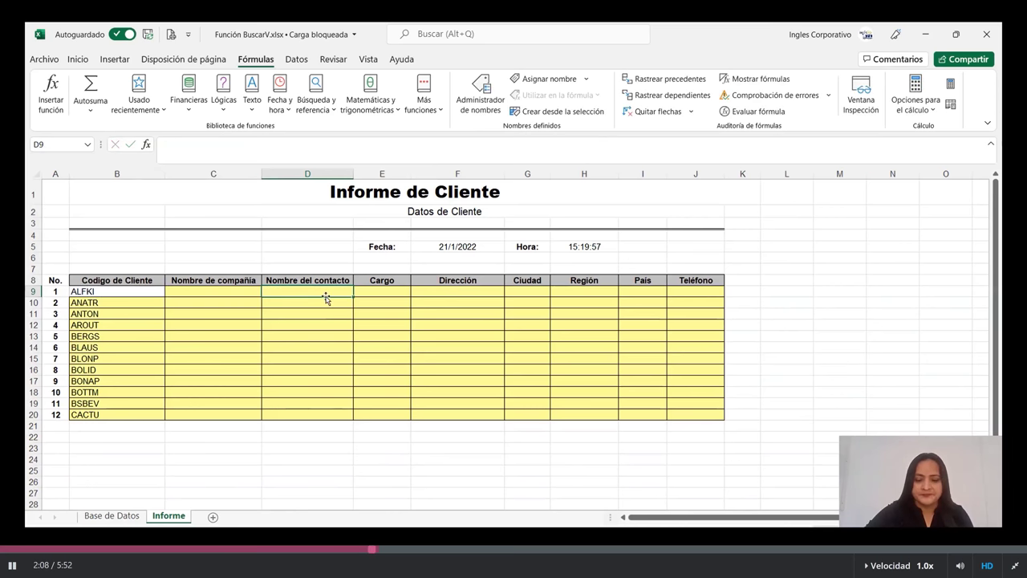
text(=)
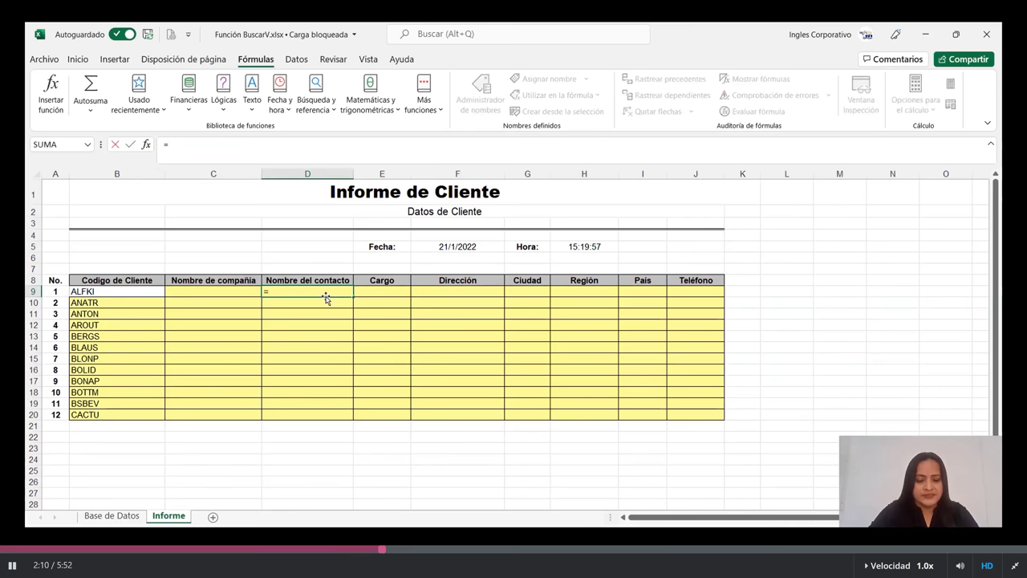
text(busca)
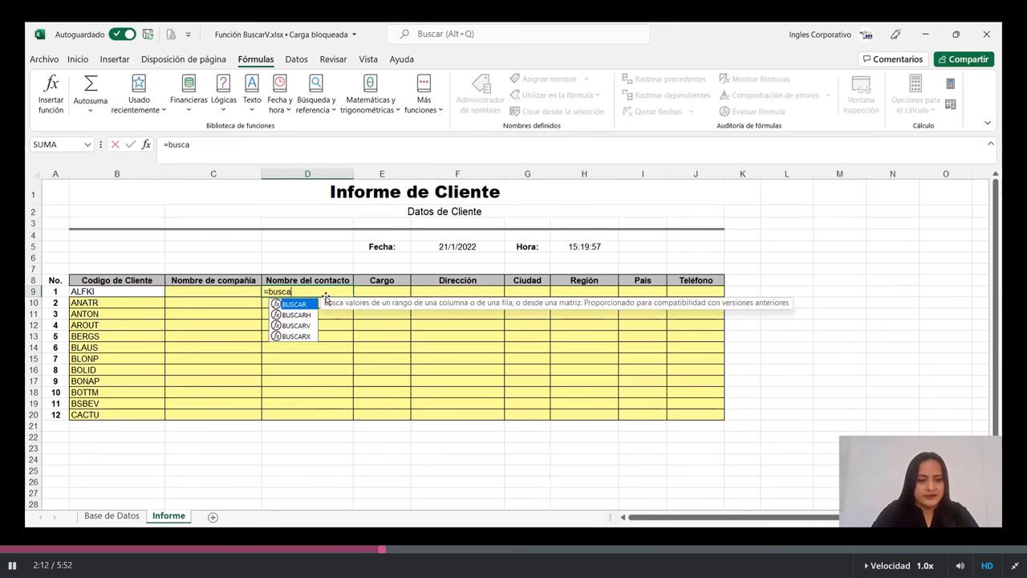
text(r)
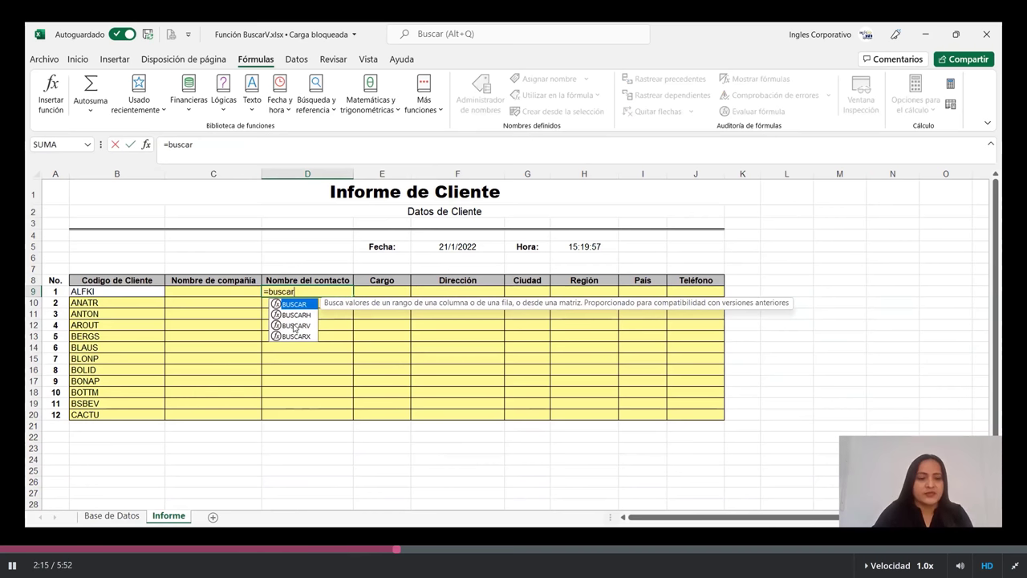
click(295, 326)
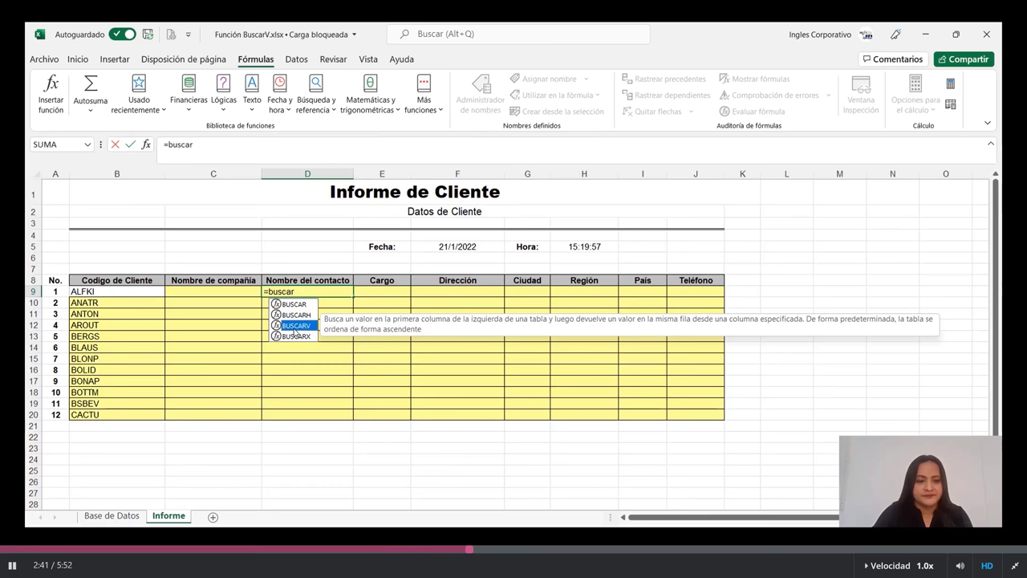
double_click(294, 327)
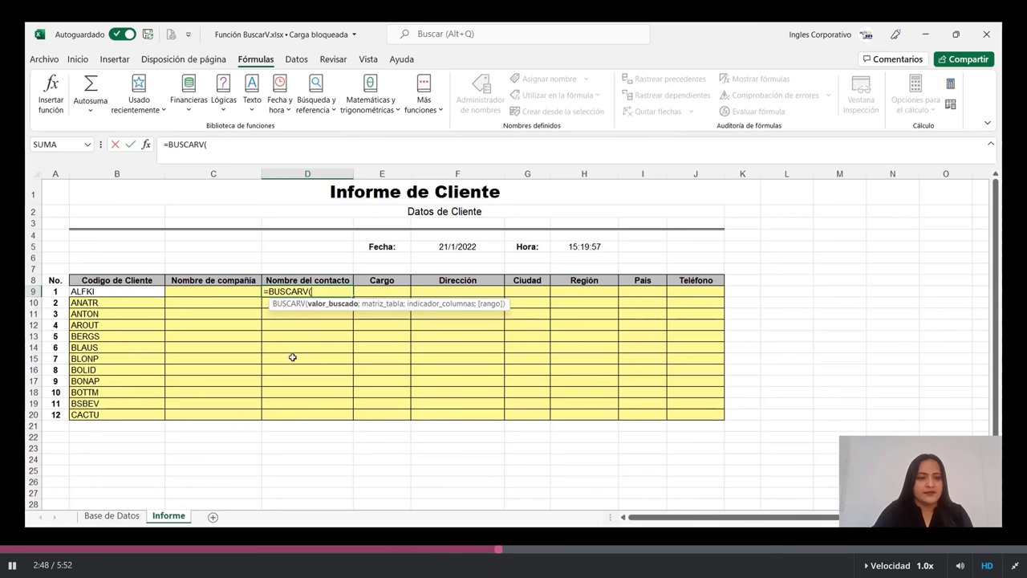
- Complete the BUSCARV formula in D9 with B9 as lookup value, 'Base de Datos'!A2:I92 as table and 3 as column index
click(98, 292)
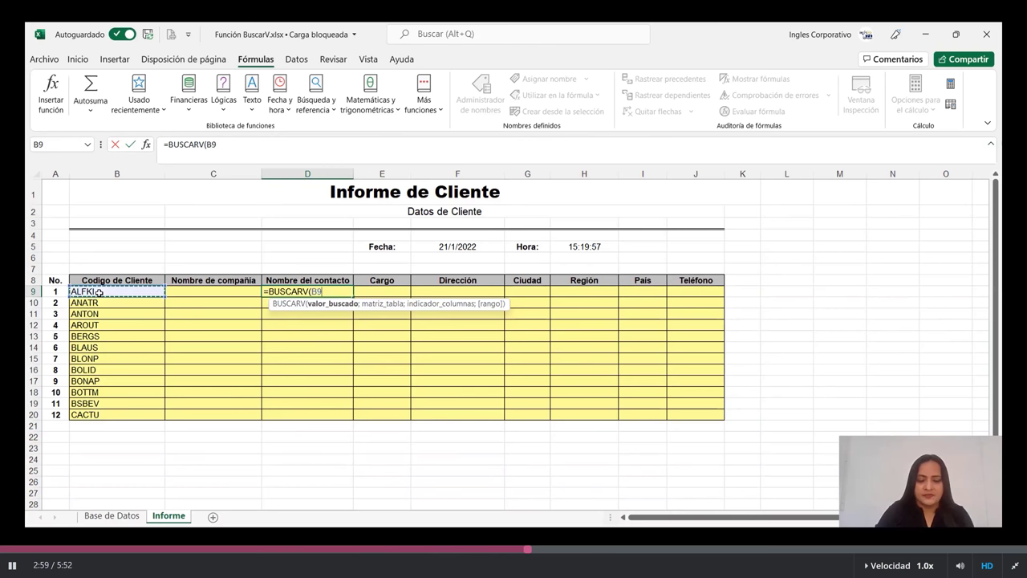
text(;)
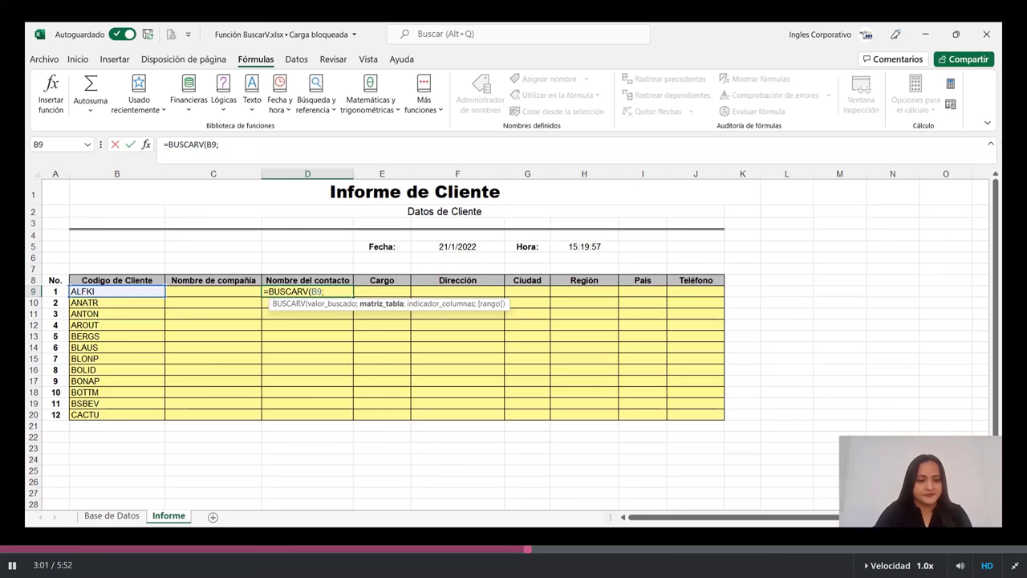
click(110, 520)
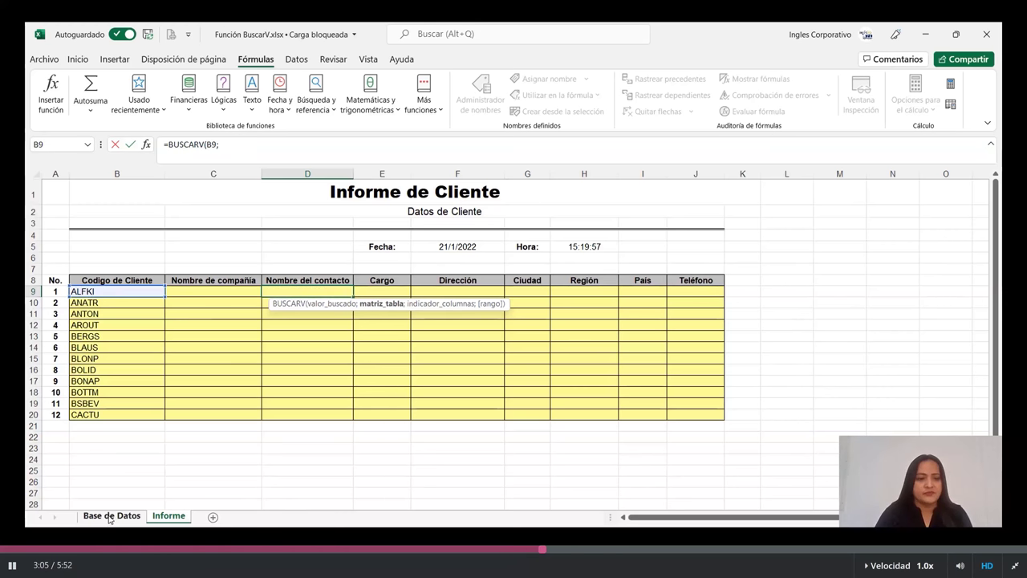
click(110, 517)
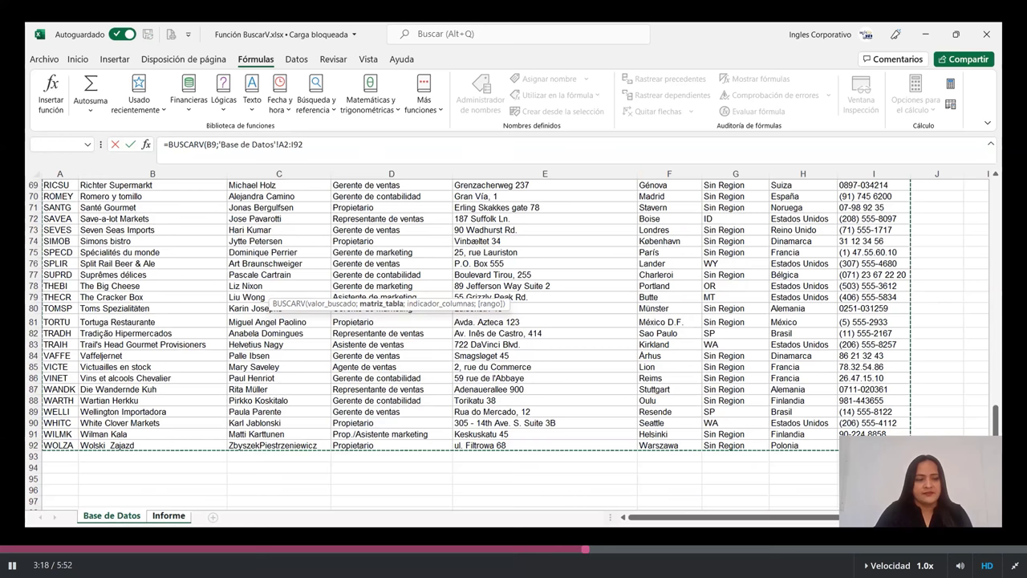
text(;2)
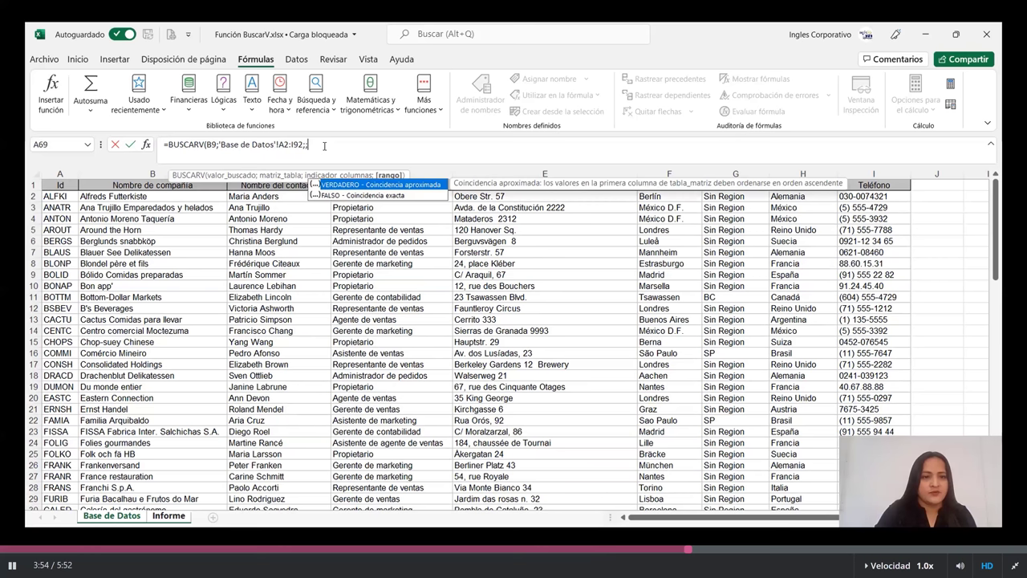
text(3;)
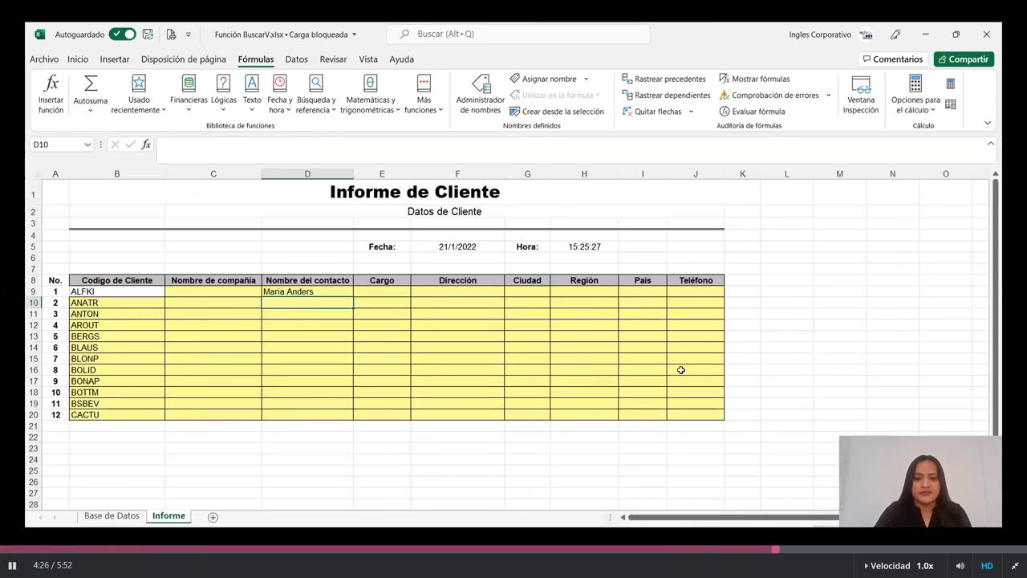
- Start a BUSCARV formula in cell I9, under País, in the ALFKI row
click(649, 290)
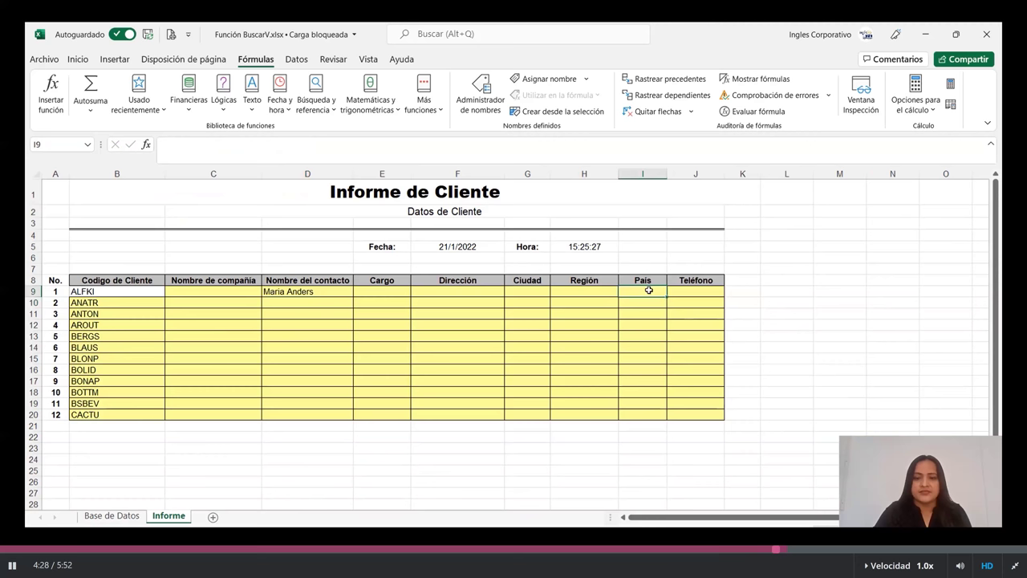
text(=busca)
text(r)
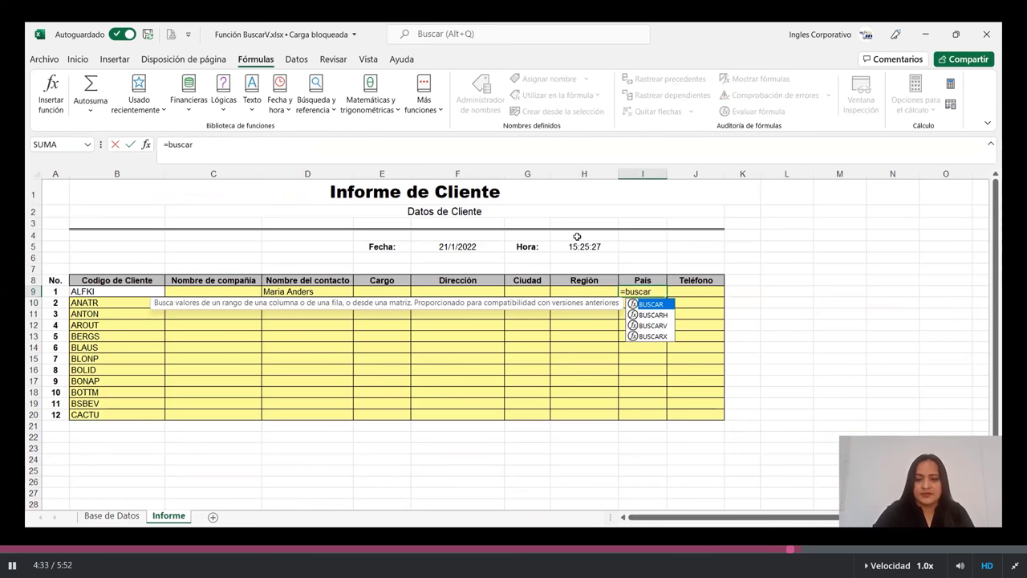
click(652, 326)
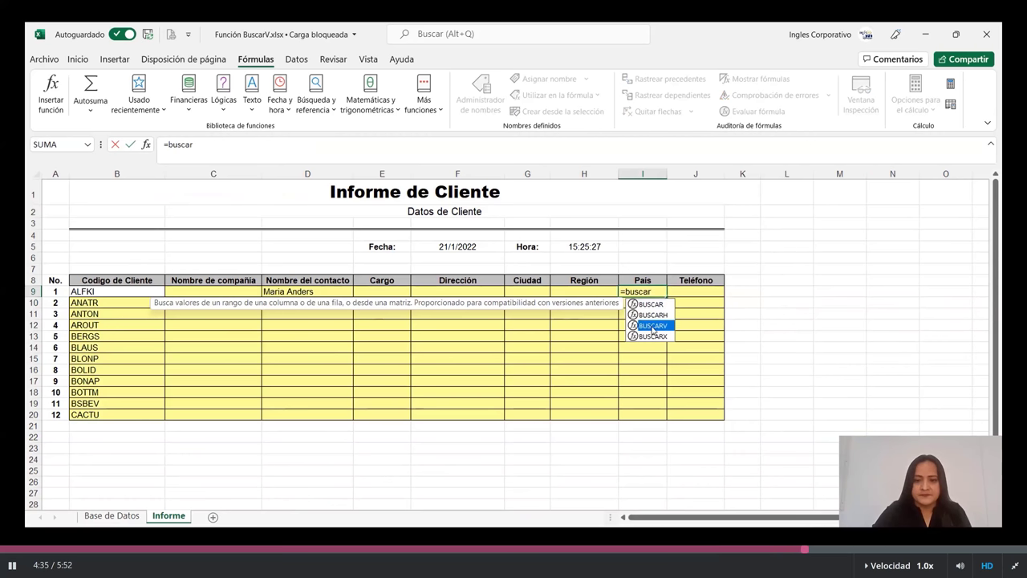
double_click(652, 326)
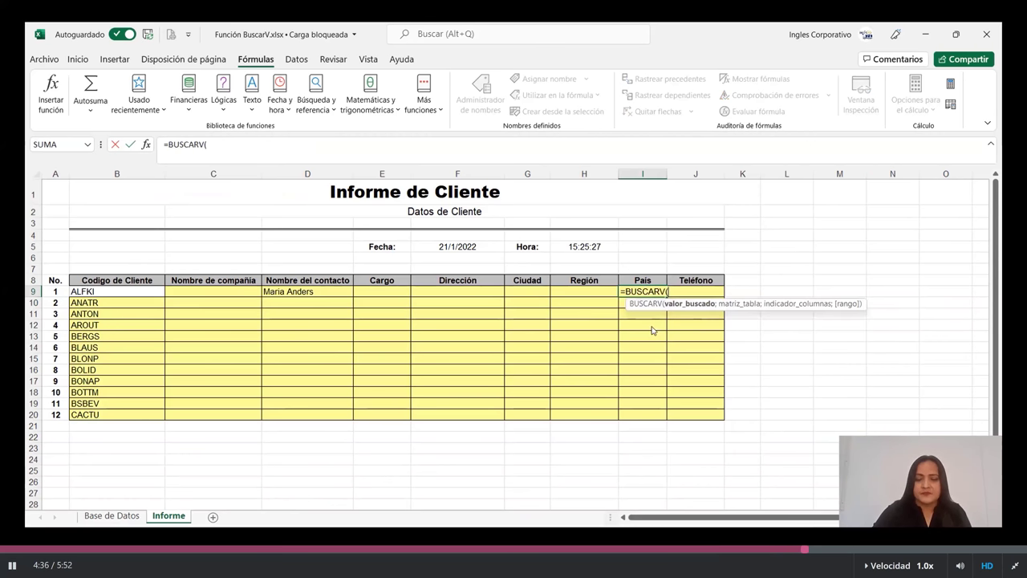
- Fill in the I9 BUSCARV arguments with lookup value B9, table 'Base de Datos'!A2:I92, column index 8 and FALSO
click(110, 291)
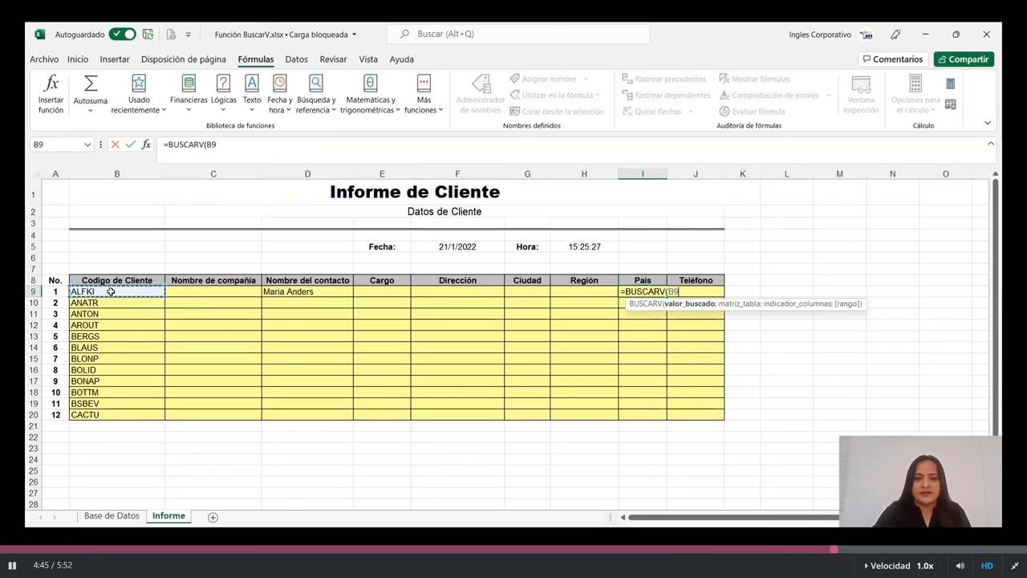
text(;)
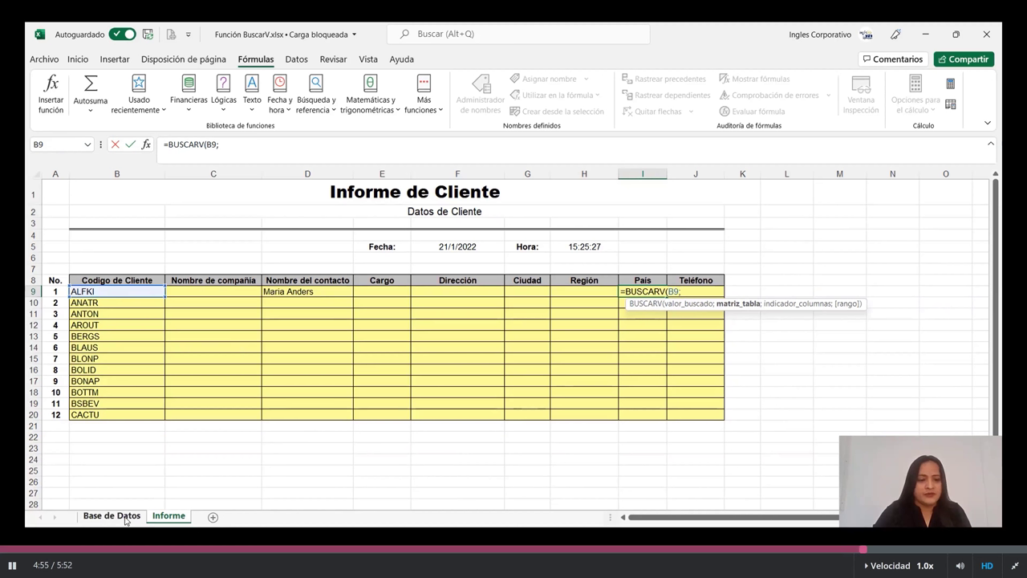
click(125, 519)
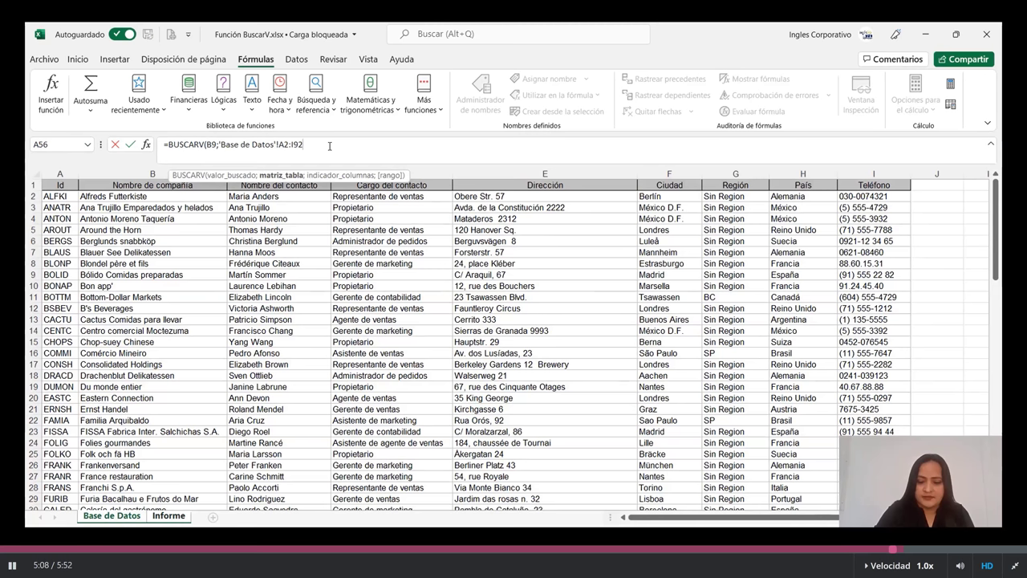
text(;)
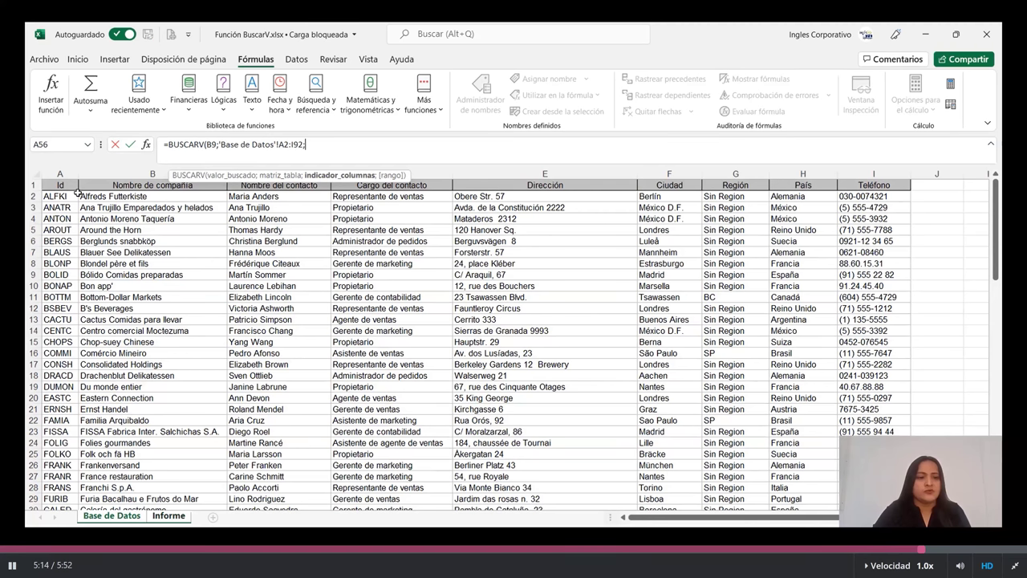
text(8;f)
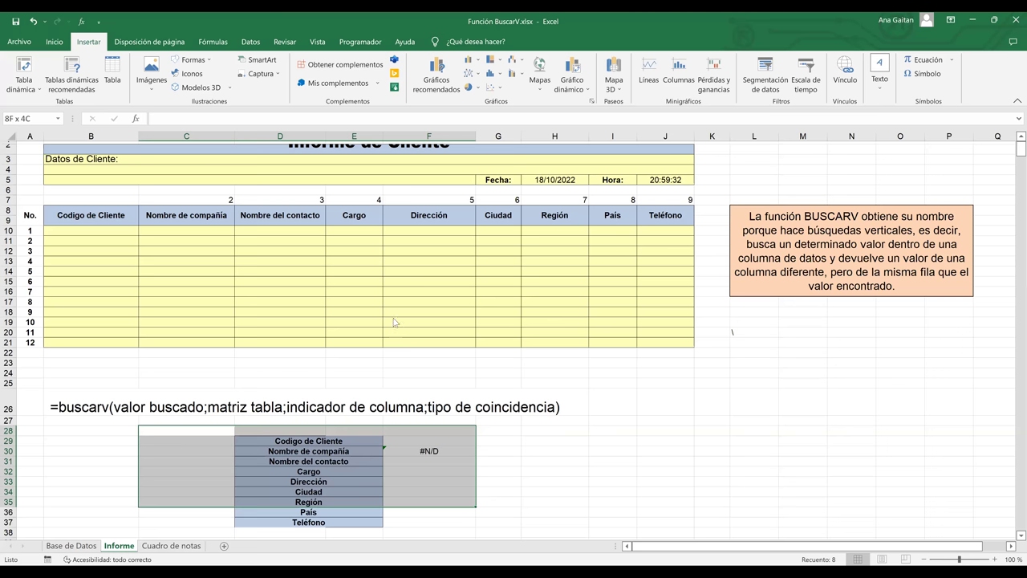
- Delete the entire rows, from row 28 on, that hold the leftover field list below the BUSCARV syntax line
right_click(387, 353)
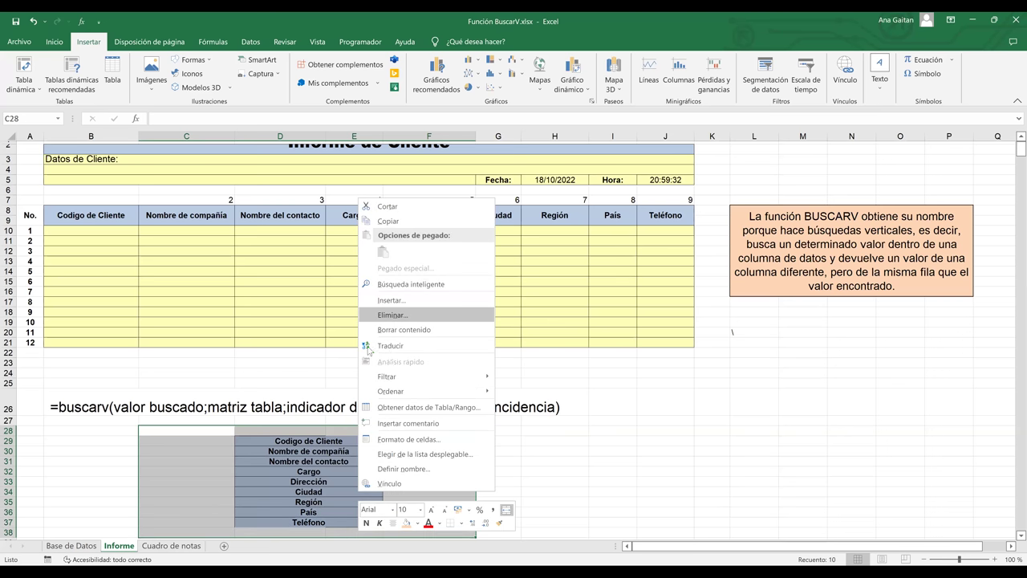
key(Return)
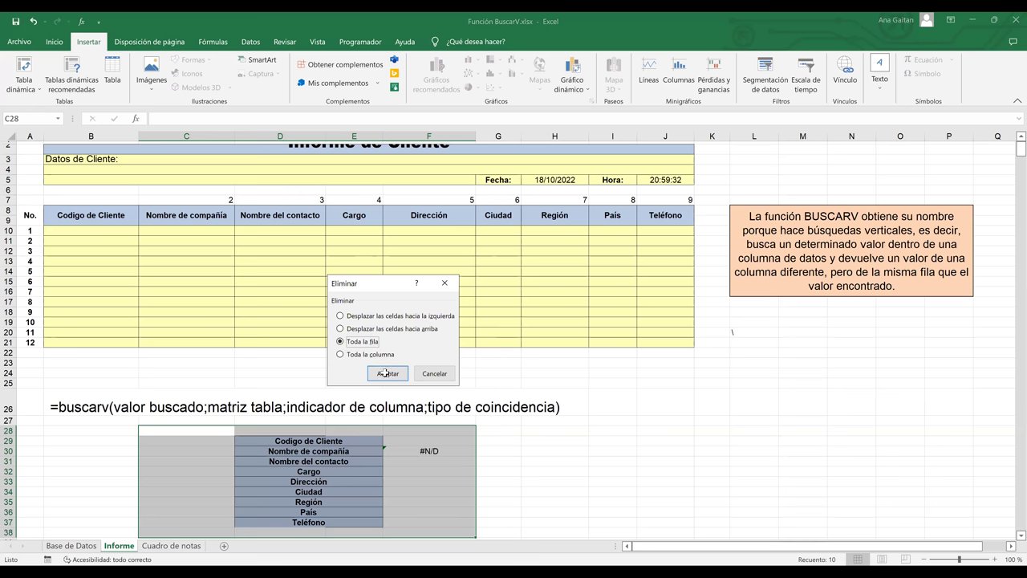
key(Return)
click(656, 435)
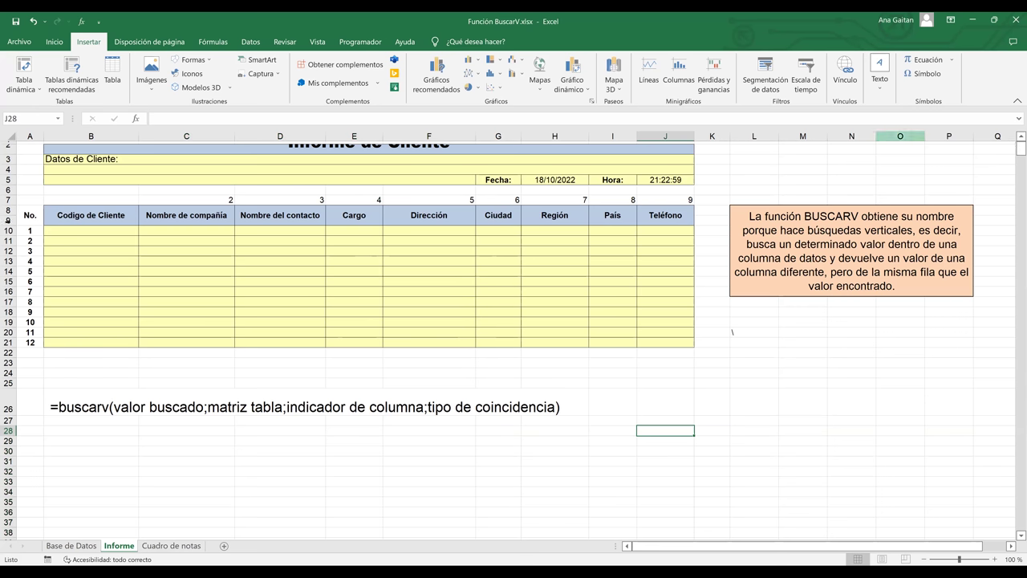
- Enlarge rows 1 and 2 of the Informe sheet to display the full Informe de Cliente title
click(45, 155)
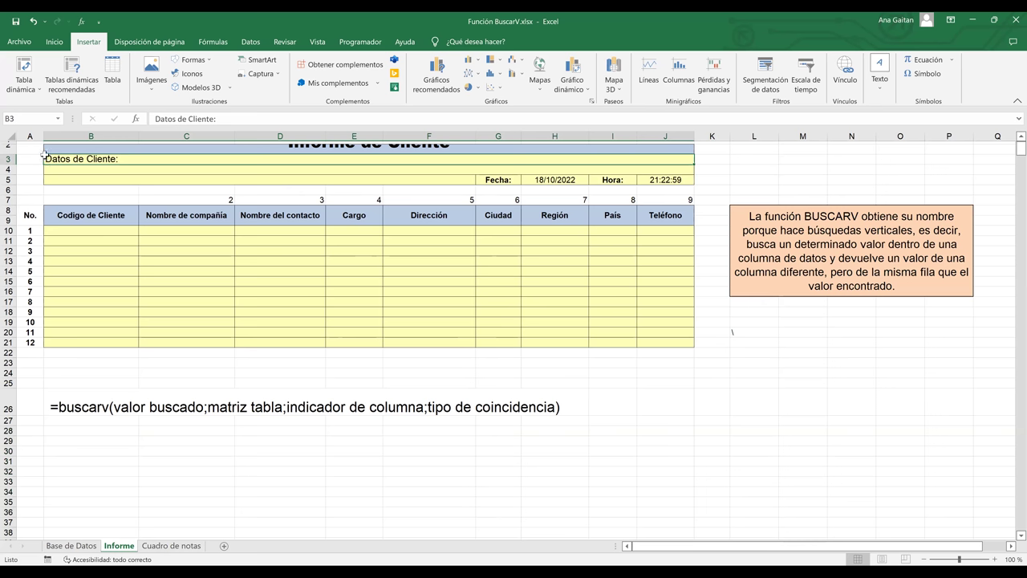
key(Up)
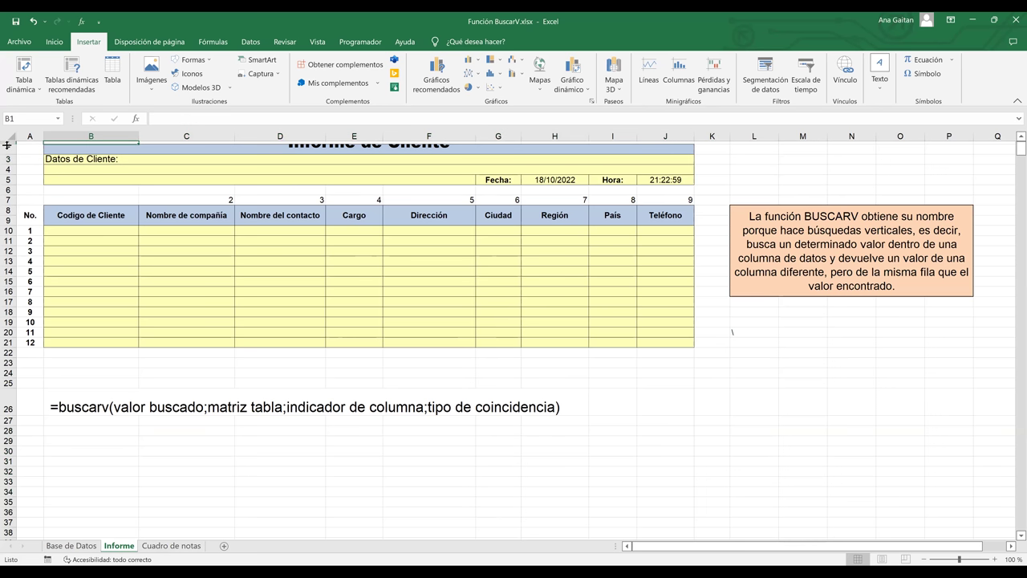
drag(7, 148, 10, 162)
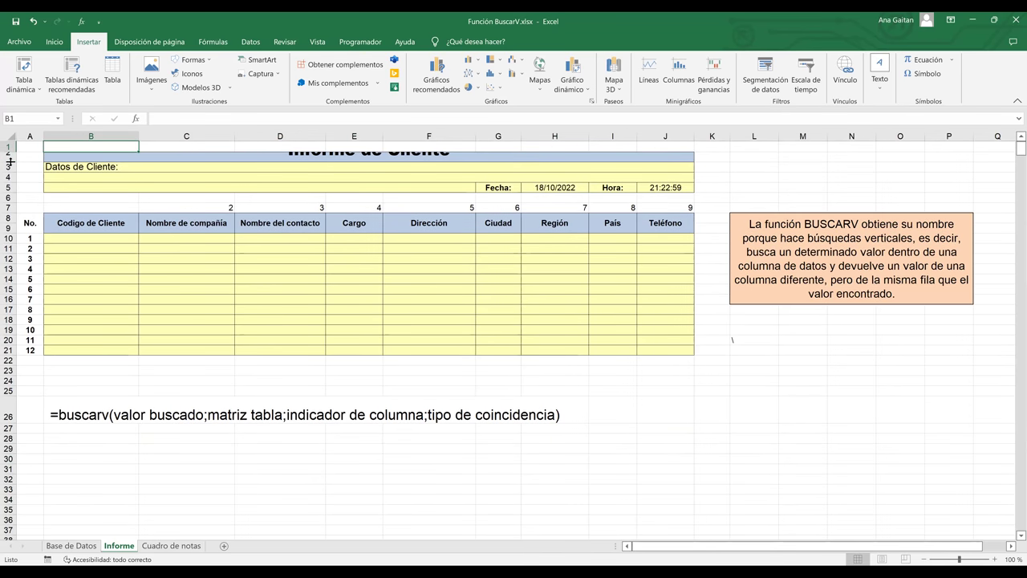
key(ctrl+z)
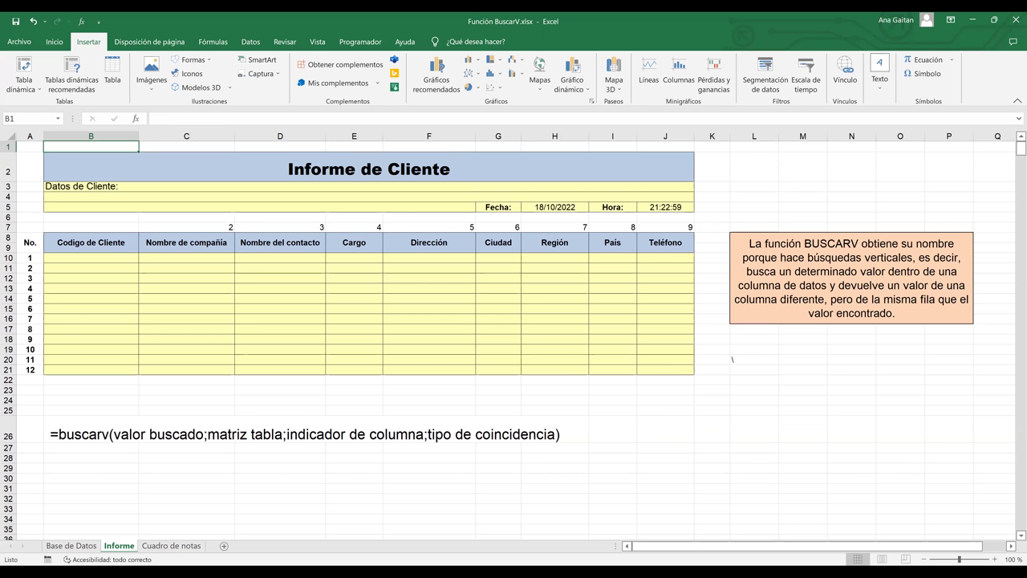
- Delete the helper column numbers 2 to 9 in row 7 above the report headers on the Informe sheet
click(674, 439)
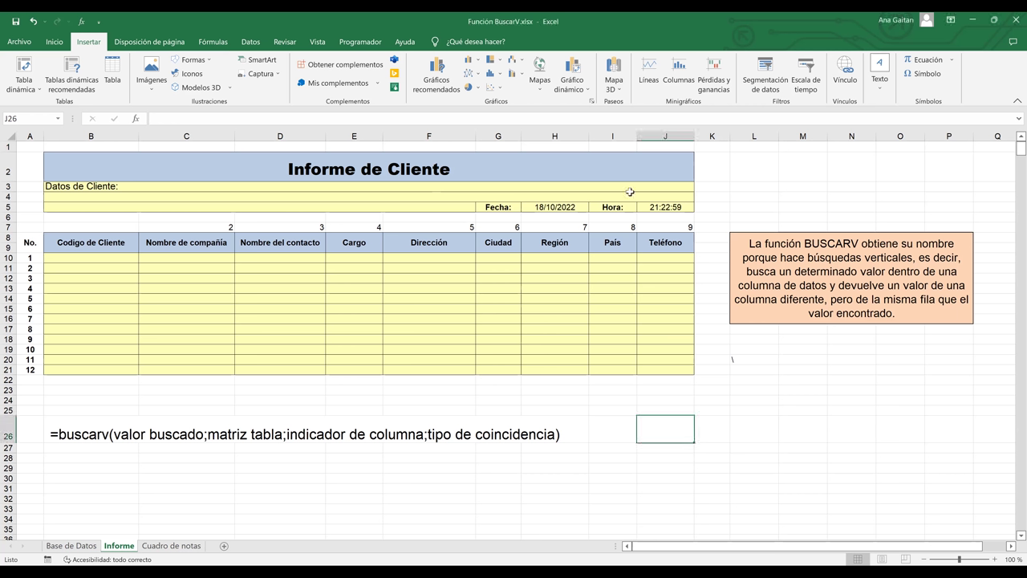
drag(297, 232, 297, 234)
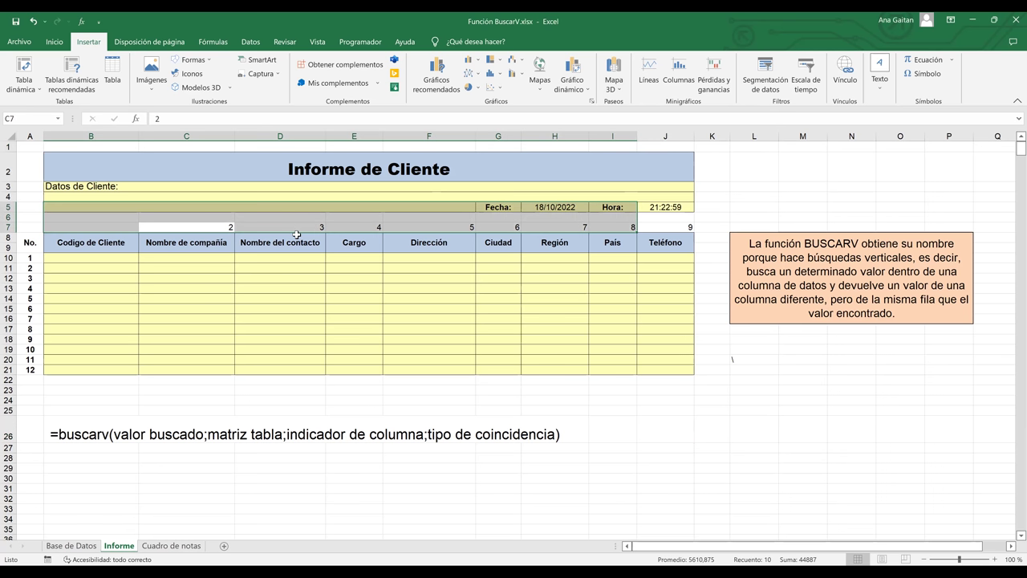
drag(125, 226, 316, 247)
drag(124, 227, 125, 227)
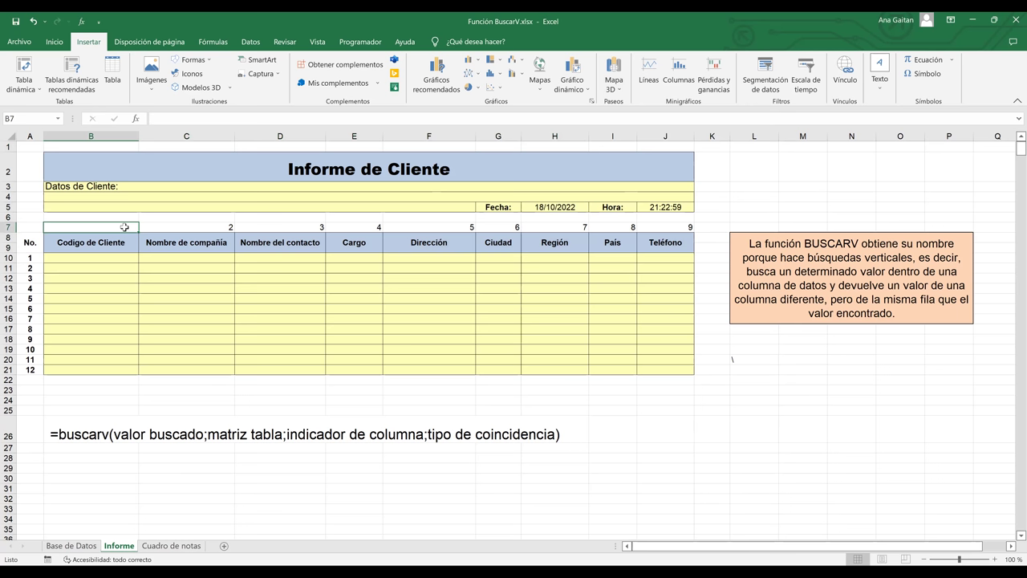
key(shift+Right)
key(ctrl+shift+Right)
key(Delete)
click(575, 338)
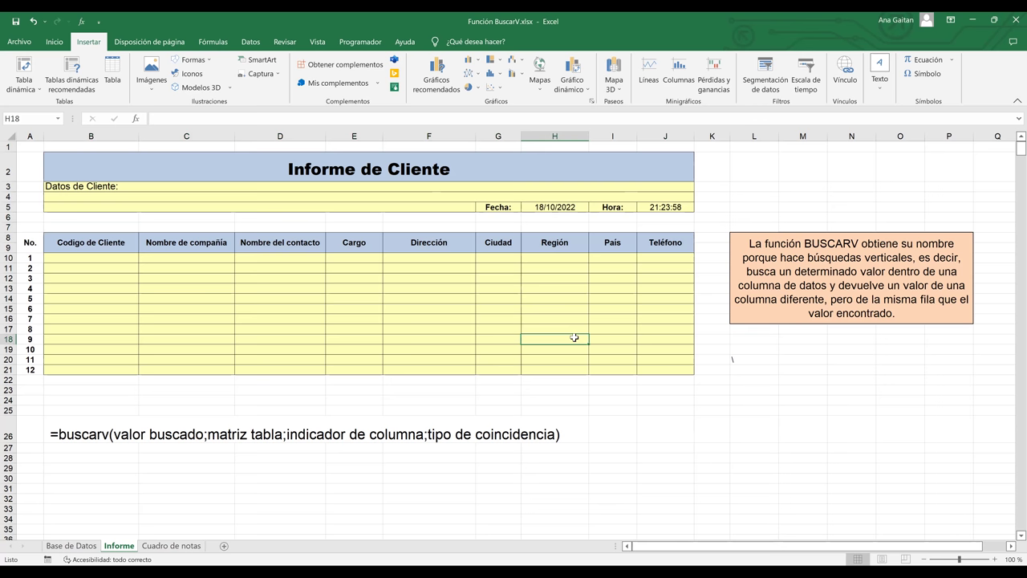
- Review the empty report table's columns on the Informe sheet, from Codigo de Cliente to Teléfono
ctrl+scroll(574, 338, up, 1)
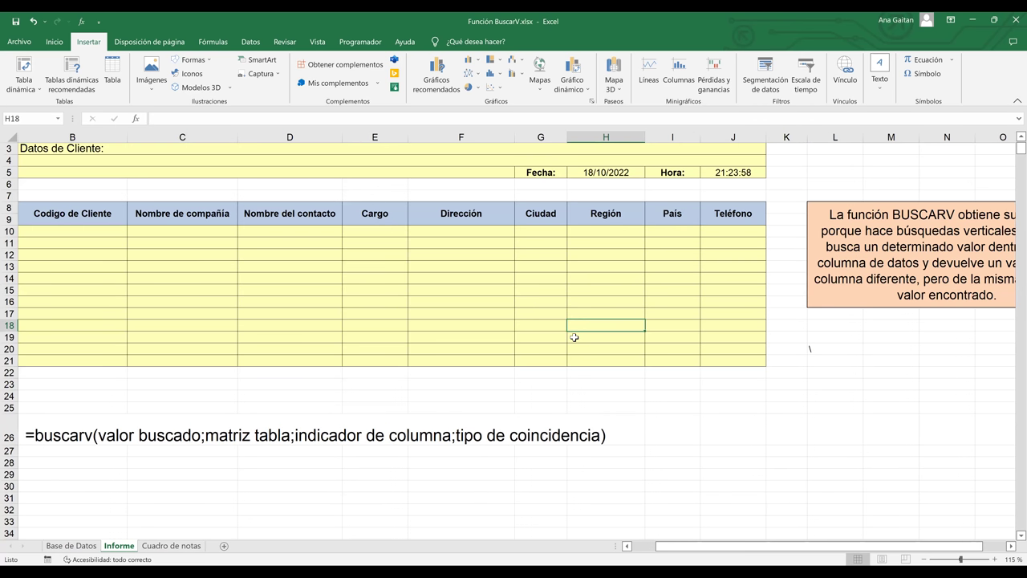
ctrl+scroll(598, 341, down, 2)
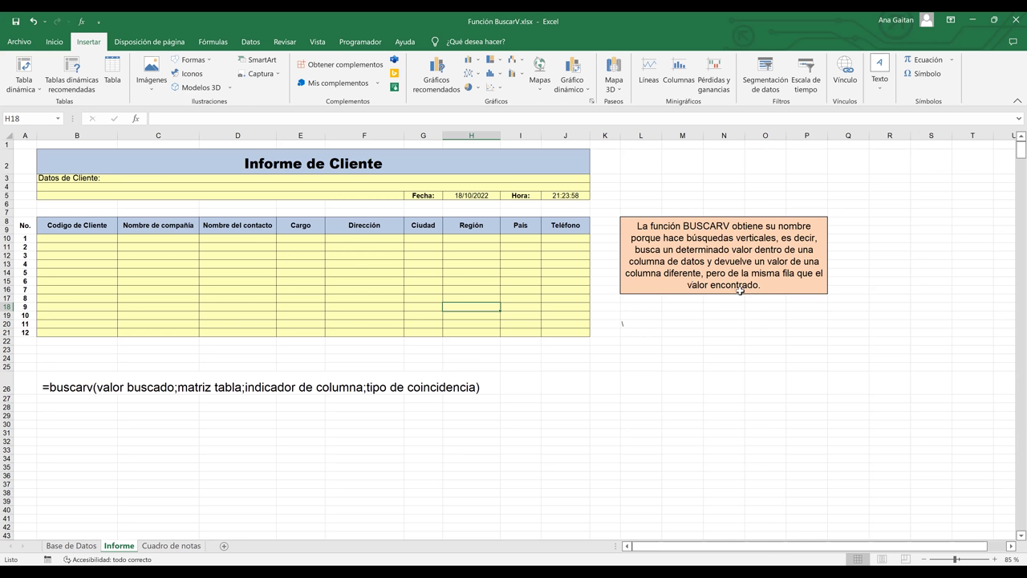
click(438, 341)
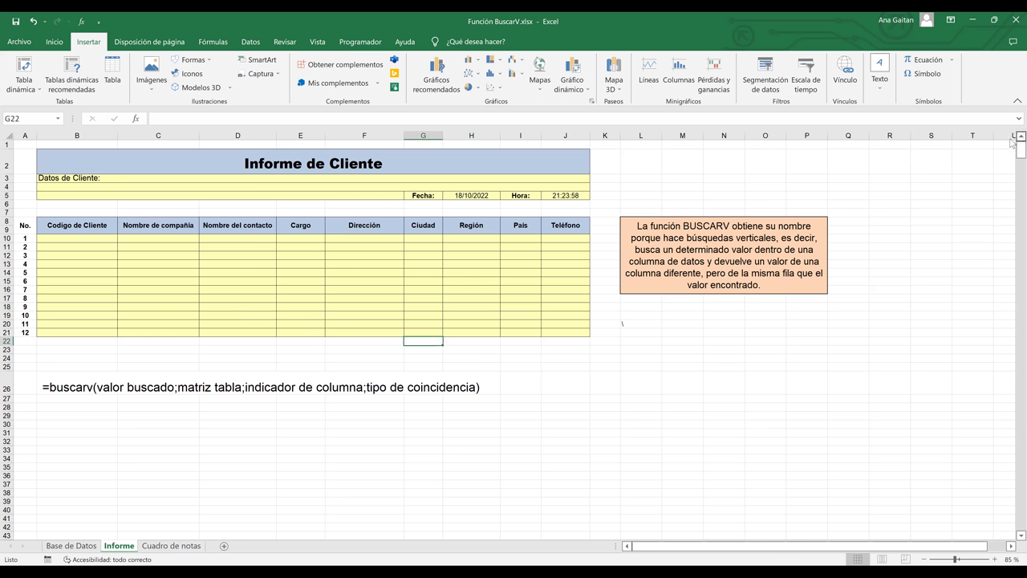
click(996, 559)
click(995, 558)
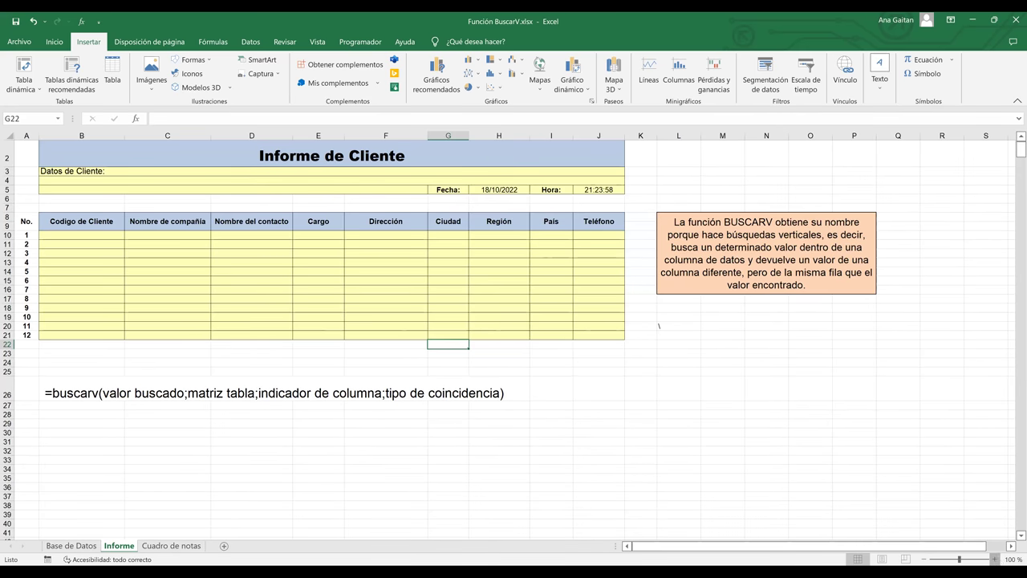
ctrl+scroll(776, 542, up, 1)
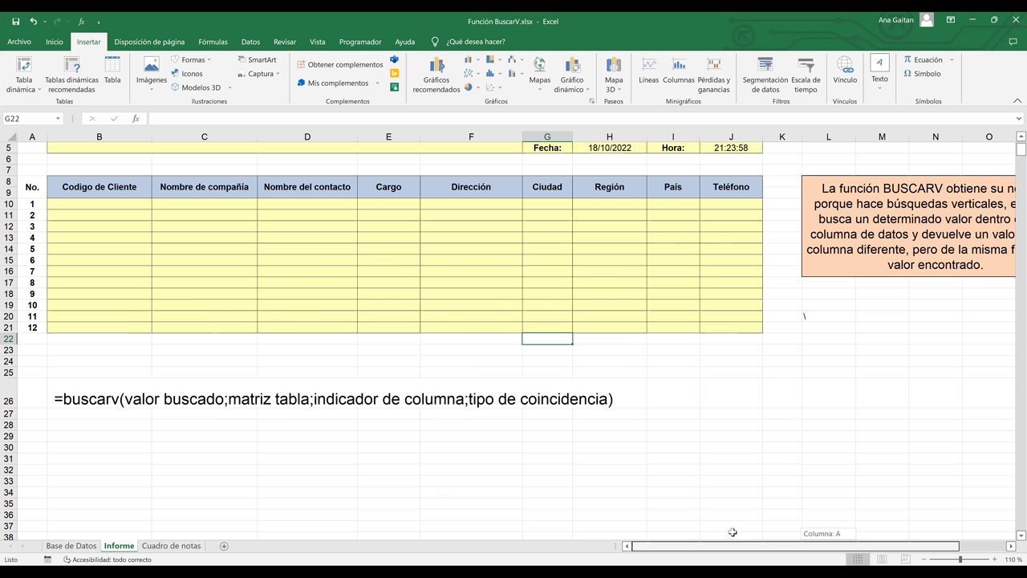
click(101, 204)
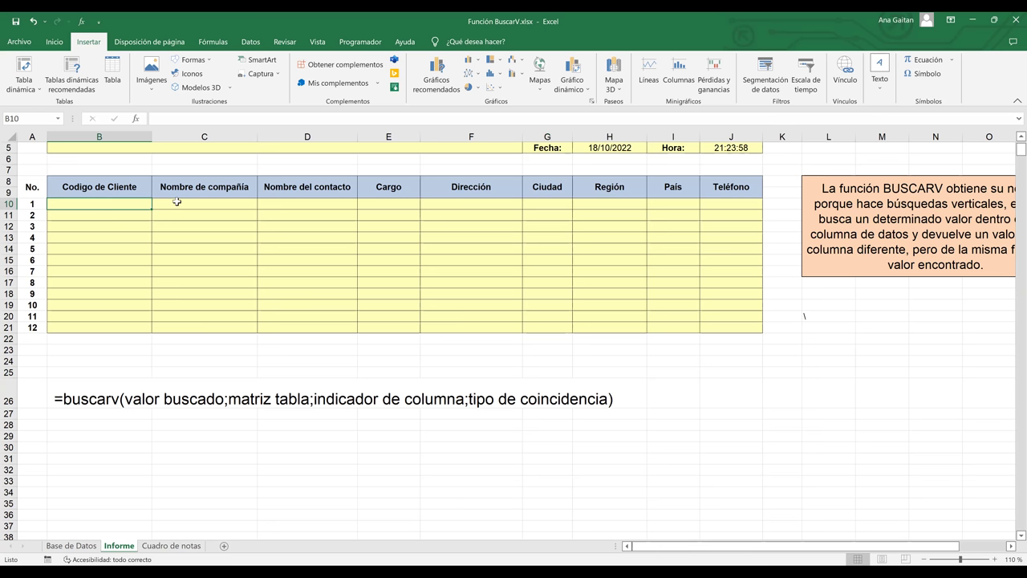
click(355, 203)
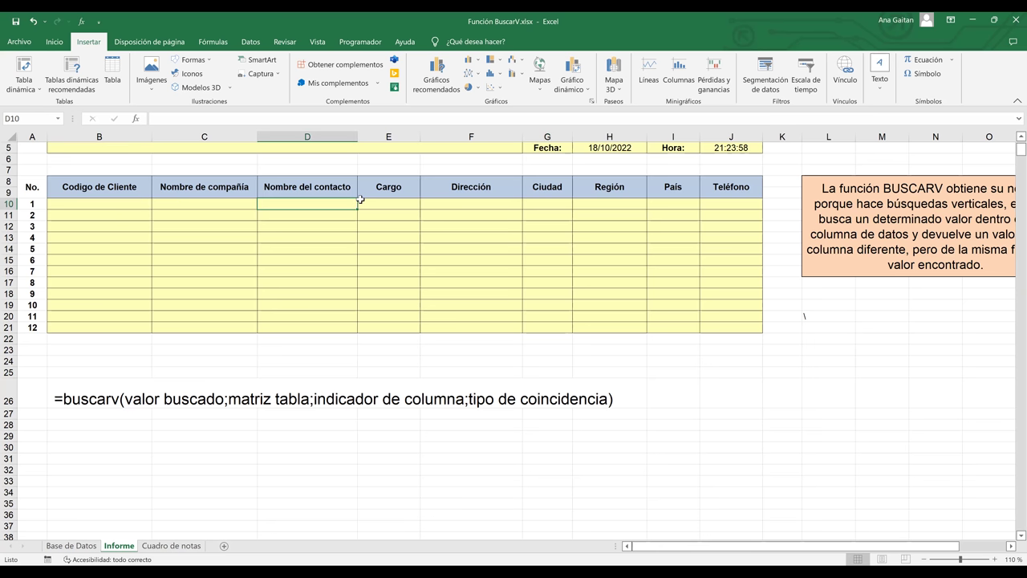
click(360, 202)
click(438, 203)
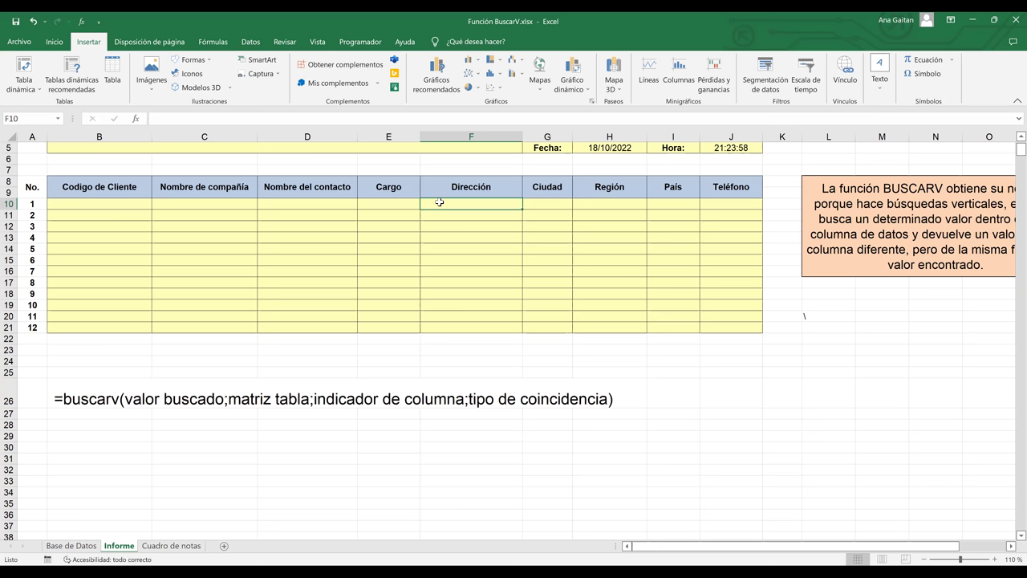
click(552, 195)
click(615, 193)
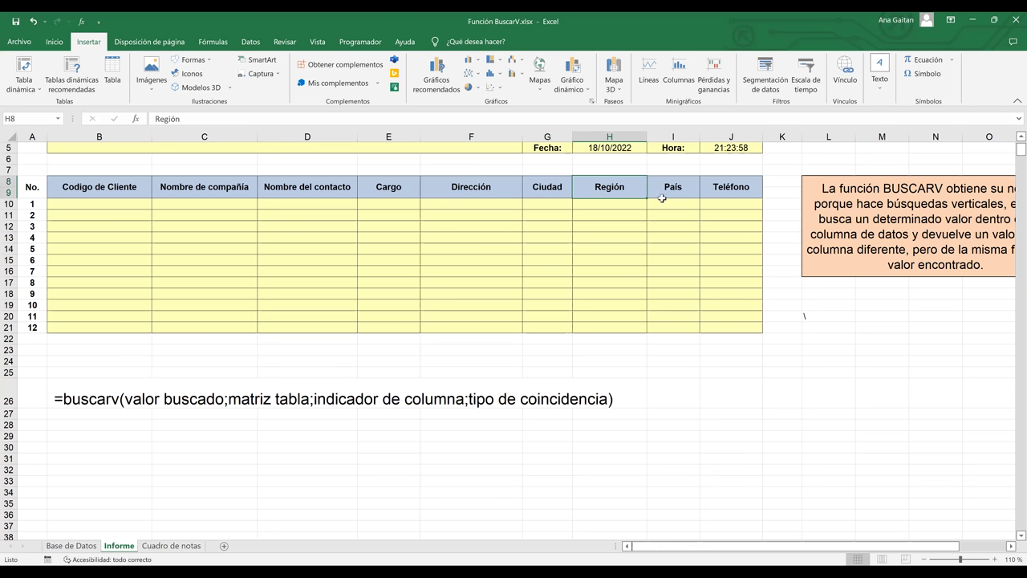
click(686, 203)
click(736, 213)
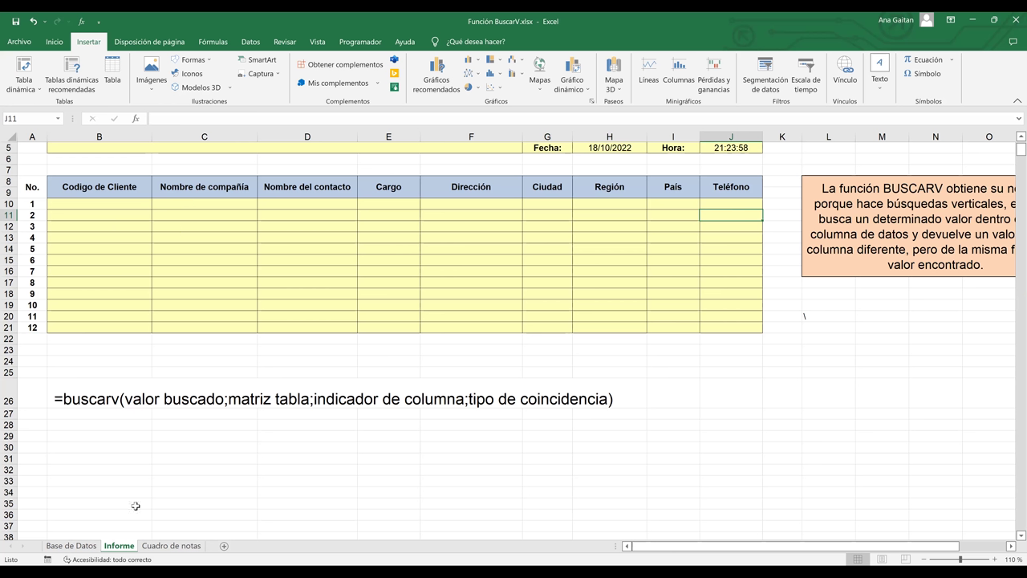
- Examine the extent of the Id column on the Base de Datos sheet, starting from its header
click(81, 550)
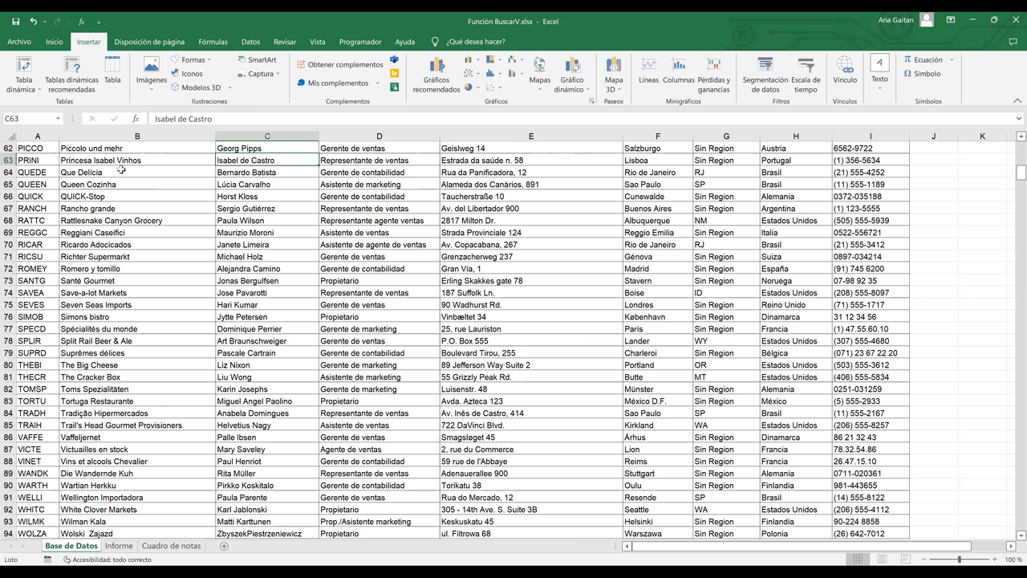
key(ctrl+Up)
key(ctrl+Left)
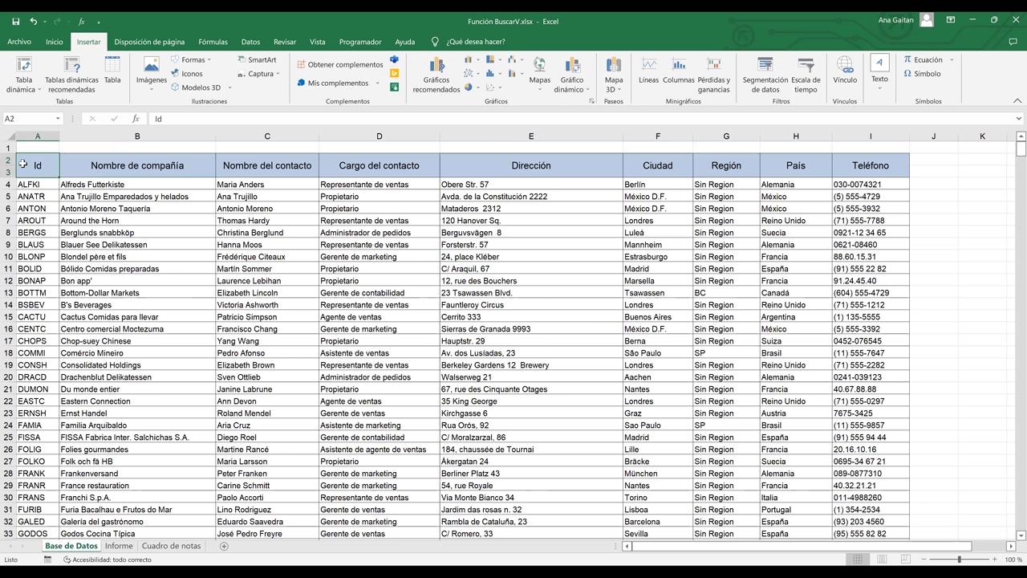
key(shift+Down)
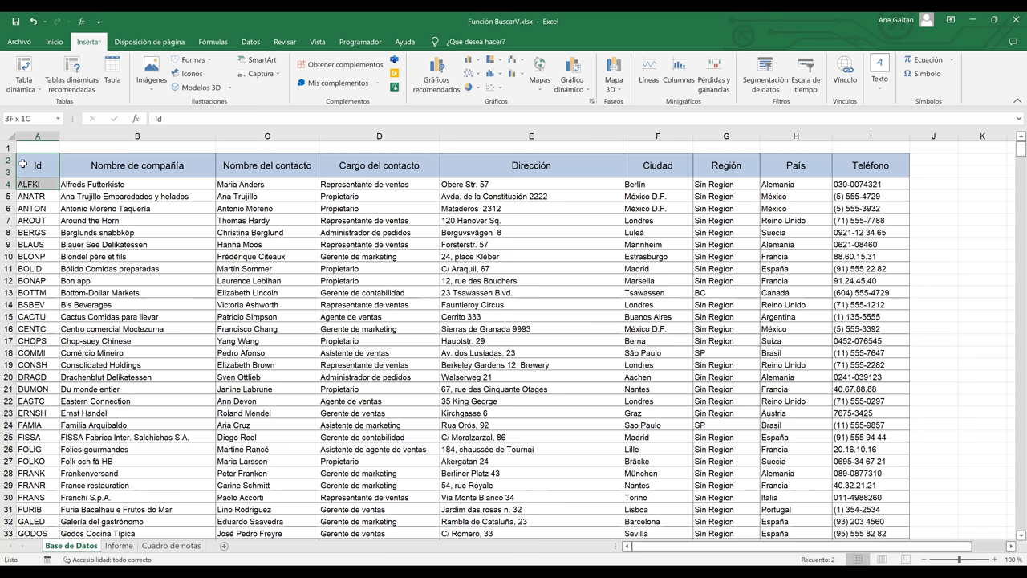
key(ctrl+shift+Down)
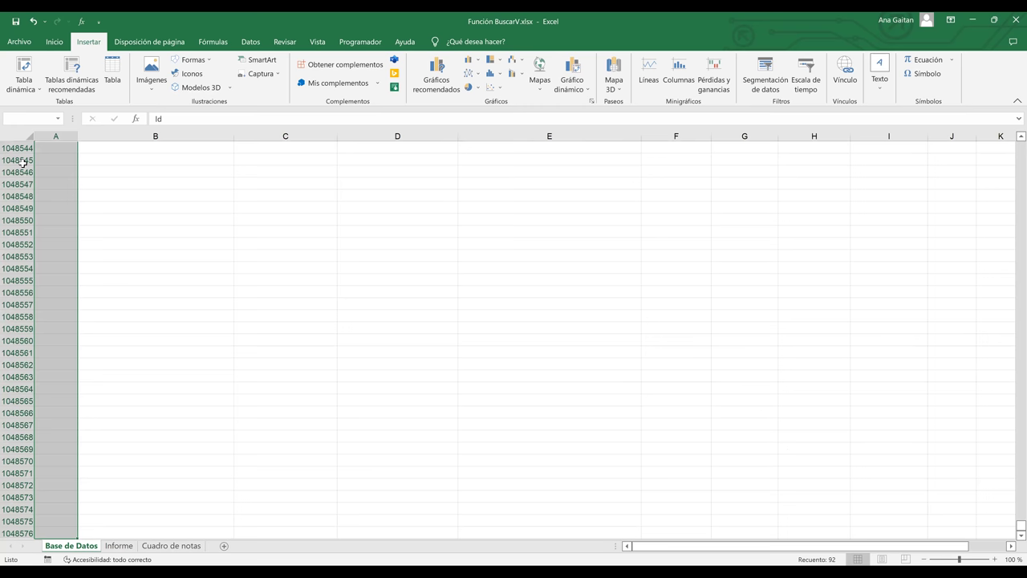
key(ctrl+shift+Up)
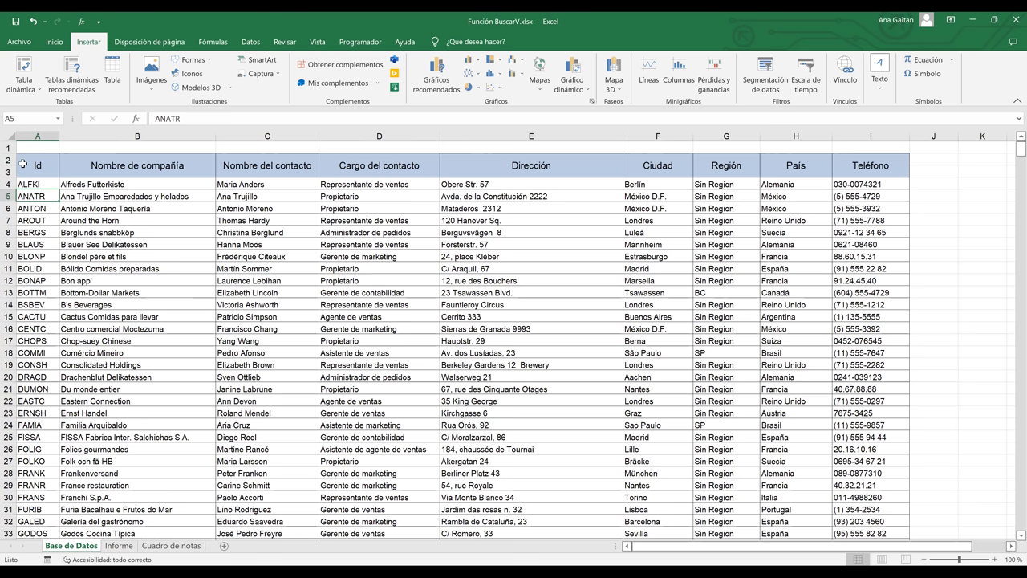
- Look through the client Ids down to PARIS in row 60, then return to the Nombre de compañía header
key(Down)
key(Down)
key(Down)
key(Down)
key(Down)
key(Down)
key(Down)
key(Down)
key(Down)
key(Down)
key(Down)
key(Down)
key(Down)
key(Down)
key(Down)
key(Down)
key(Down)
key(Down)
key(Down)
key(Down)
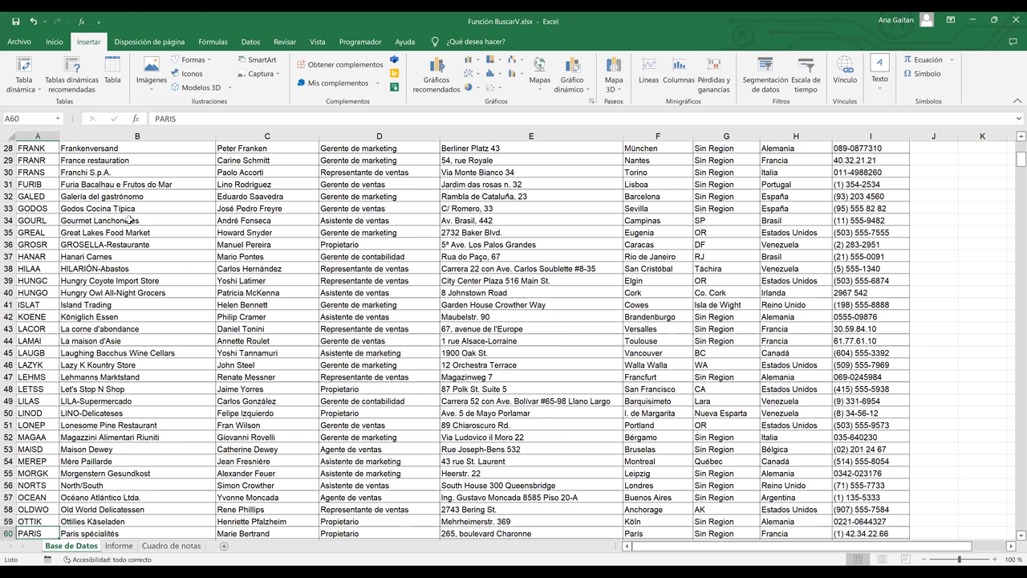
scroll(124, 166, up, 9)
click(124, 166)
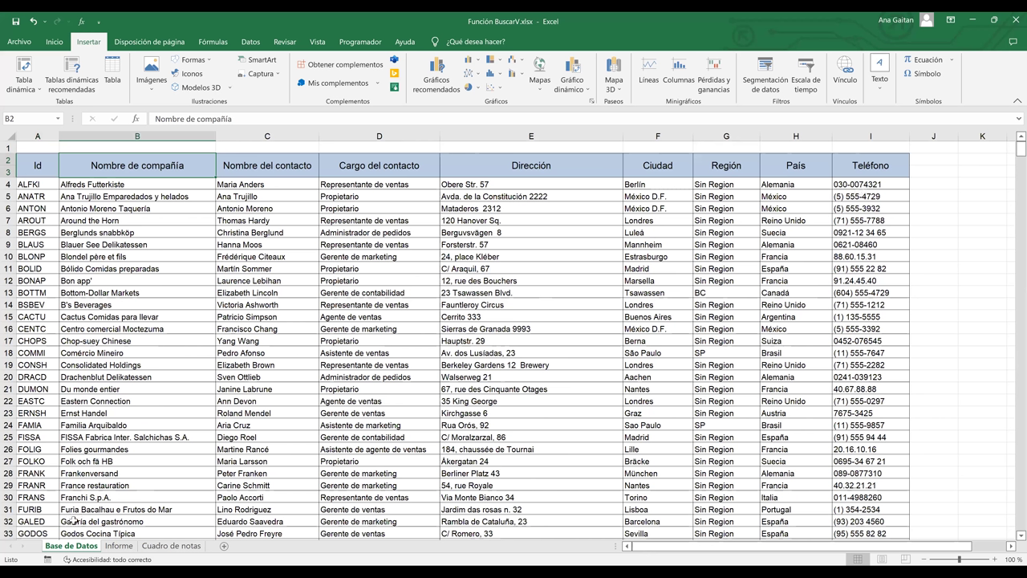
- Start a BUSCARV formula in cell C10 of the Informe sheet, under Nombre de compañía
click(118, 546)
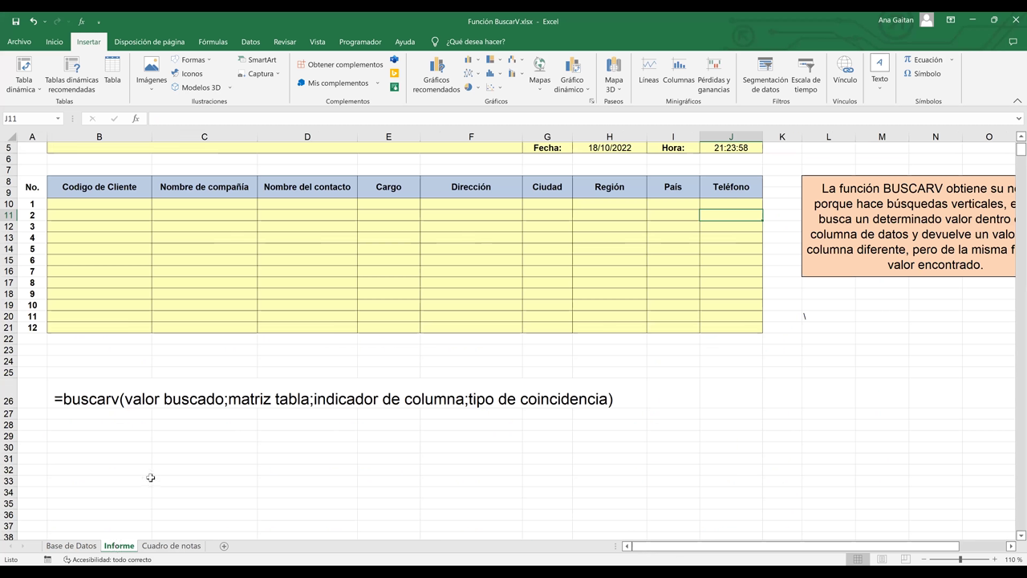
click(185, 206)
ctrl+scroll(184, 206, up, 3)
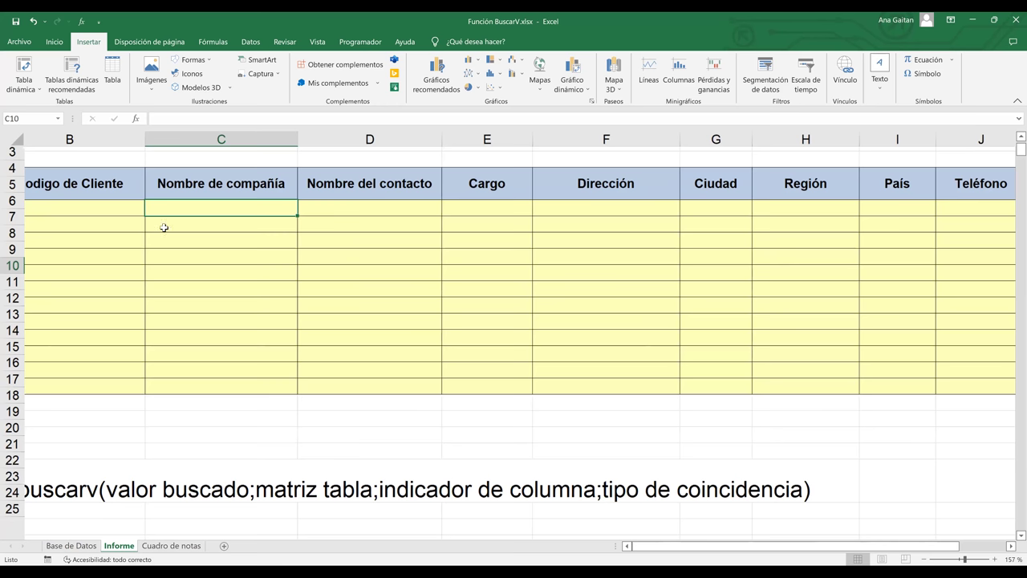
key(Left)
ctrl+scroll(156, 245, up, 1)
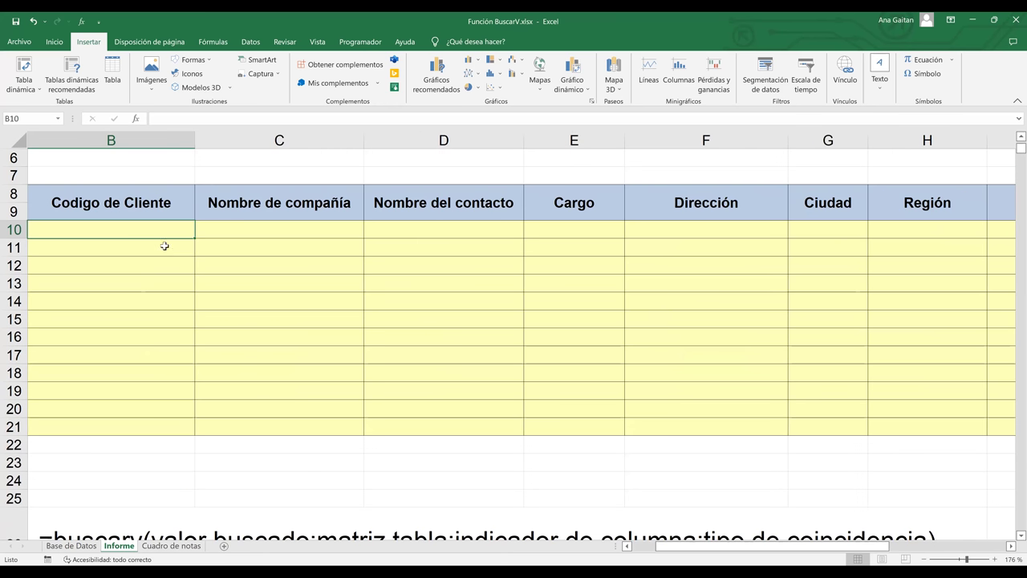
click(239, 229)
text(¿)
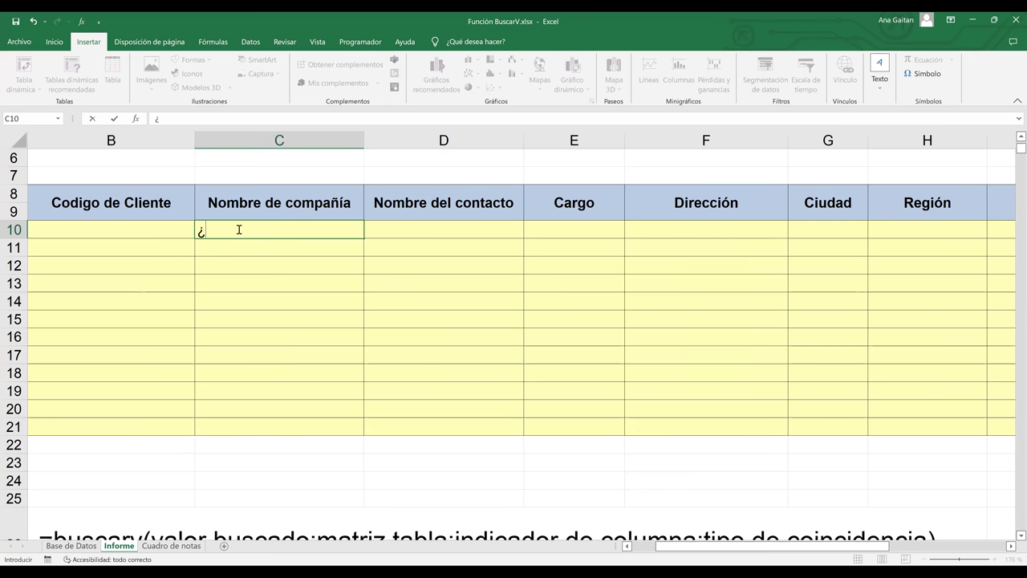
key(BackSpace)
text(=)
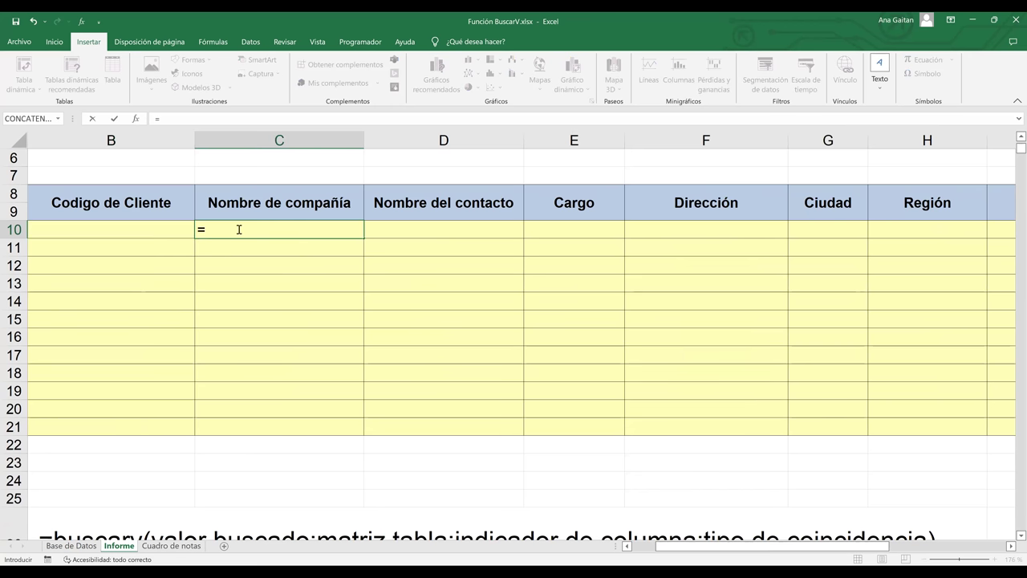
text(buscar)
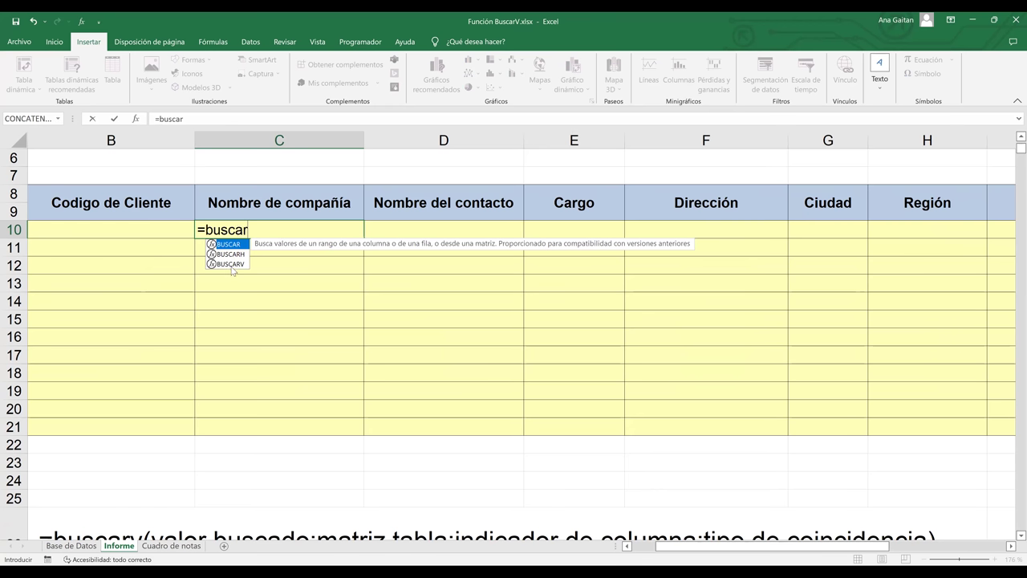
double_click(230, 264)
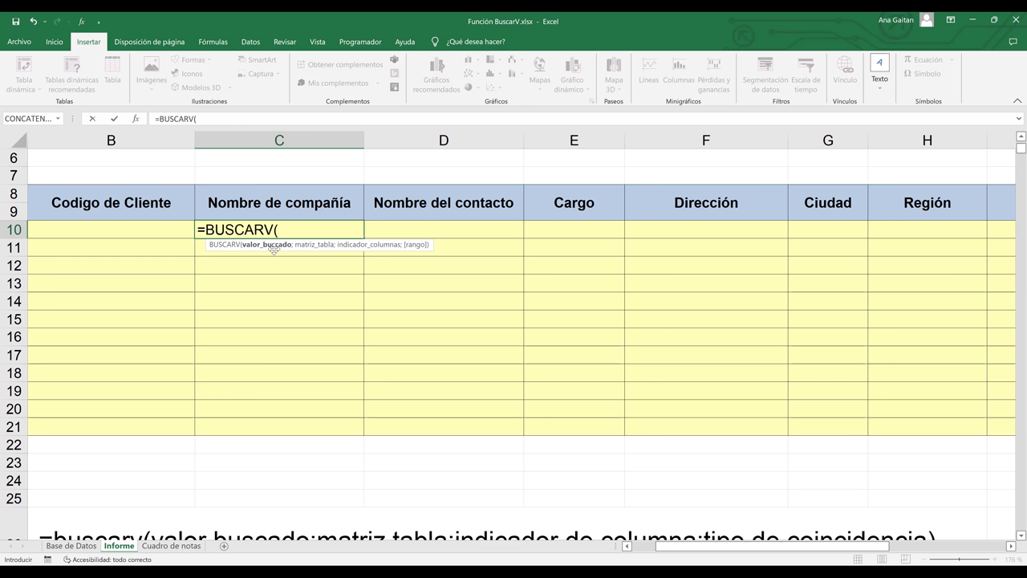
- Give the C10 BUSCARV formula lookup value B10 and table range 'Base de Datos'!A4:I94
text(b10)
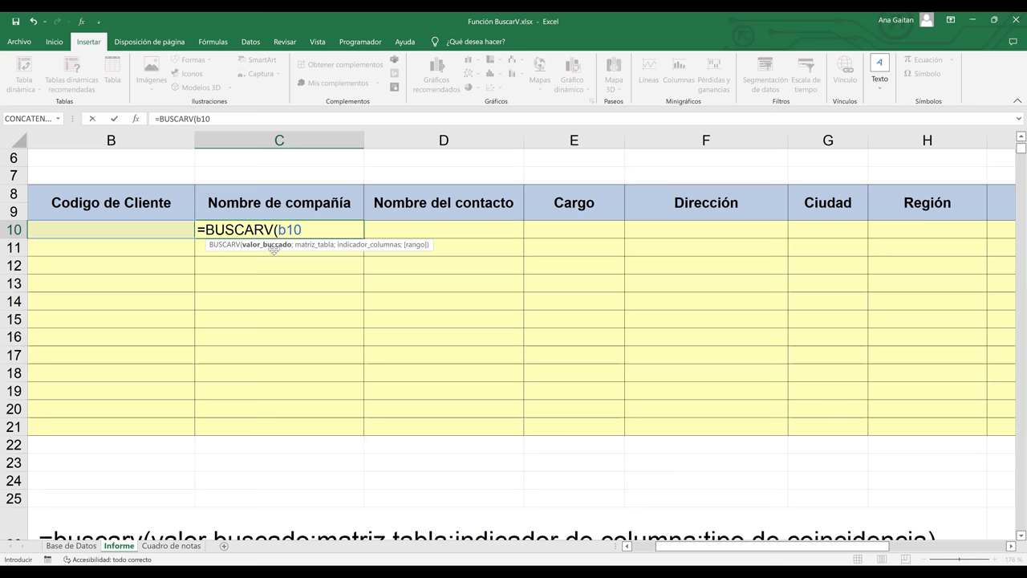
text(;'Base de Datos'!)
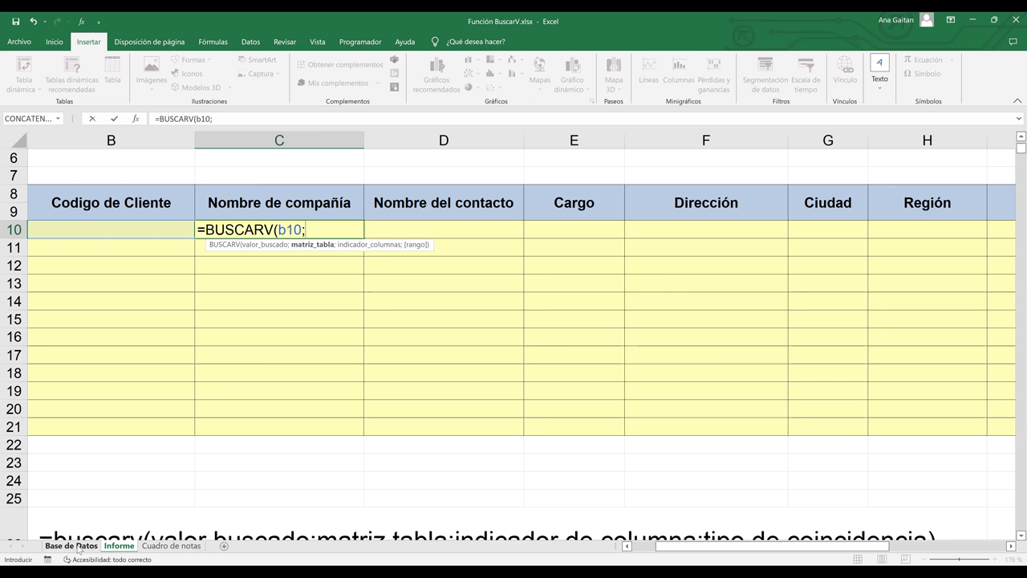
click(71, 545)
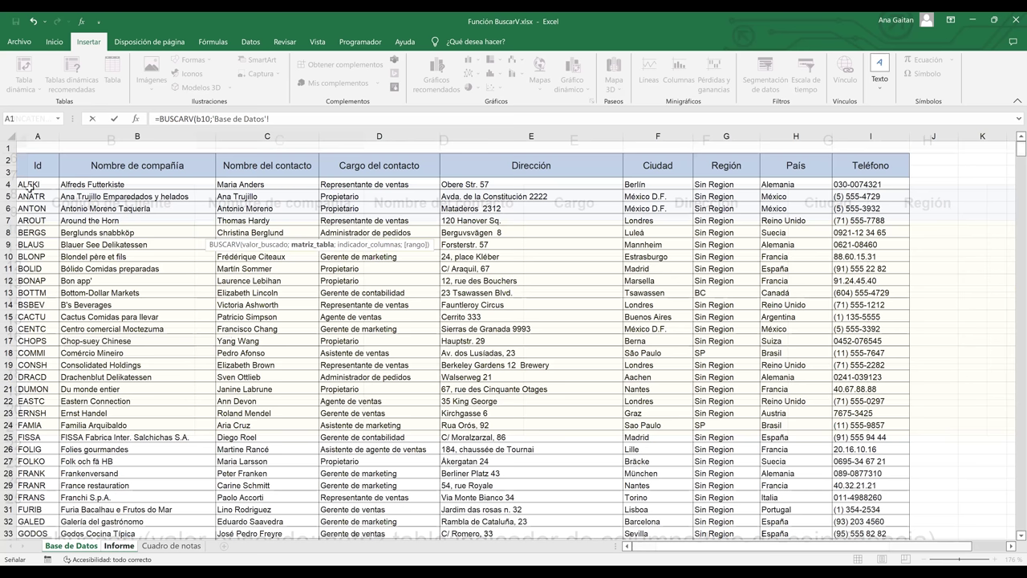
click(29, 184)
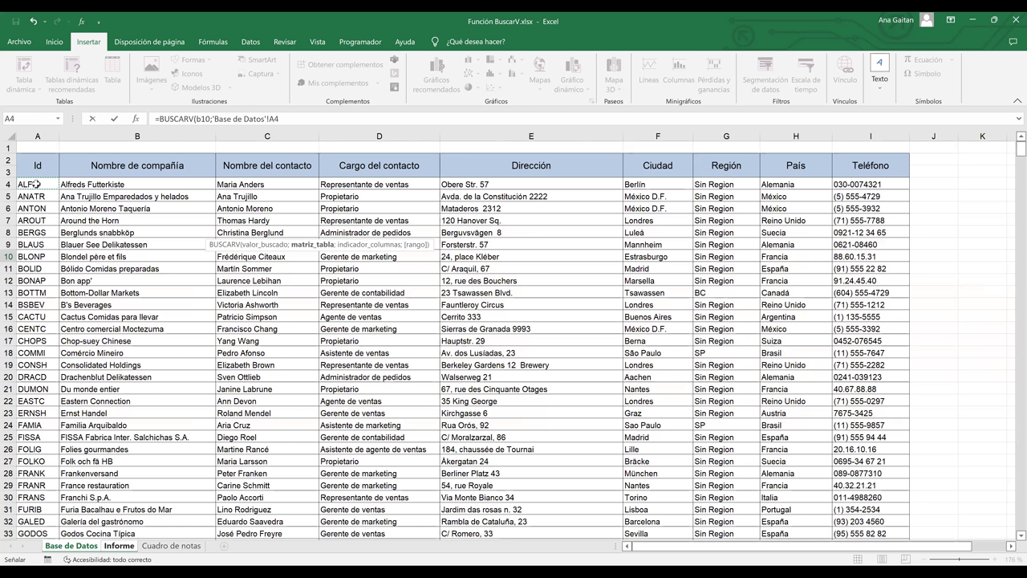
key(ctrl+shift+Right)
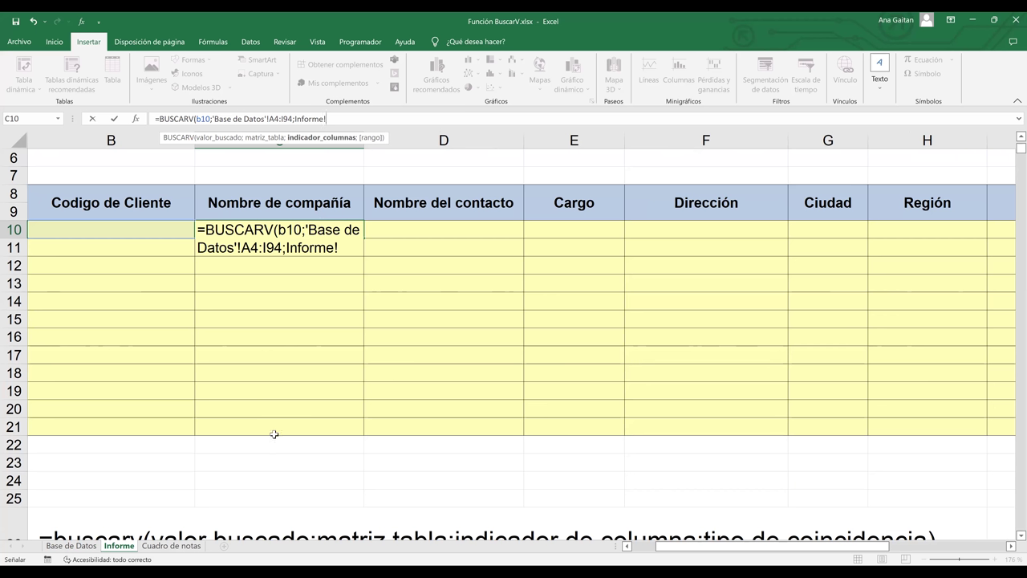
- Replace the stray Informe! reference in the C10 formula with column index 2 and open the match type argument
click(93, 549)
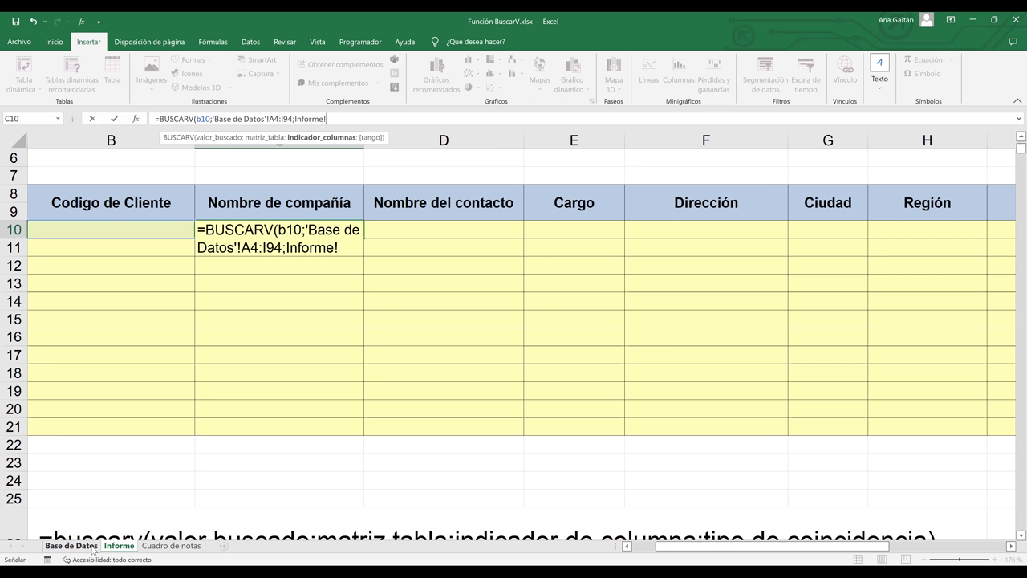
key(BackSpace)
key(BackSpace)
key(BackSpace)
key(BackSpace)
key(BackSpace)
key(BackSpace)
key(BackSpace)
key(BackSpace)
text(2ñ)
key(BackSpace)
text(;)
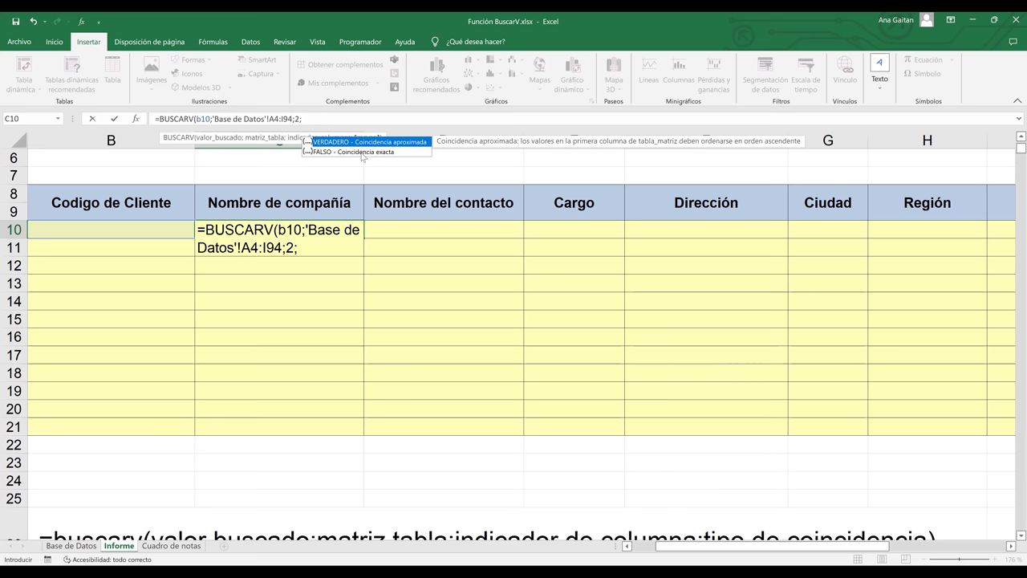
- Finish the C10 BUSCARV formula with exact match (FALSO), close it and enter it
key(Down)
key(Tab)
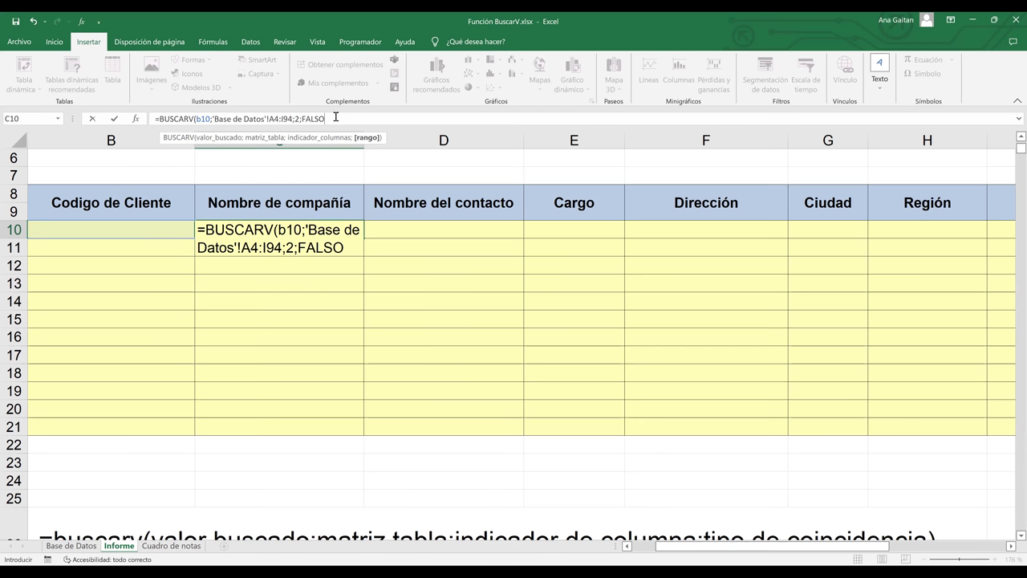
text())
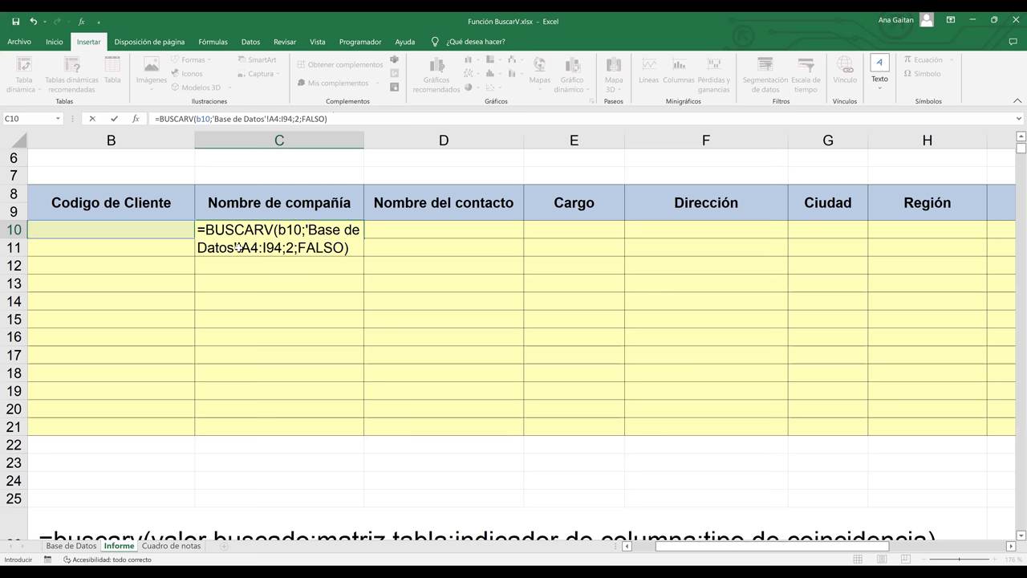
key(ctrl+Return)
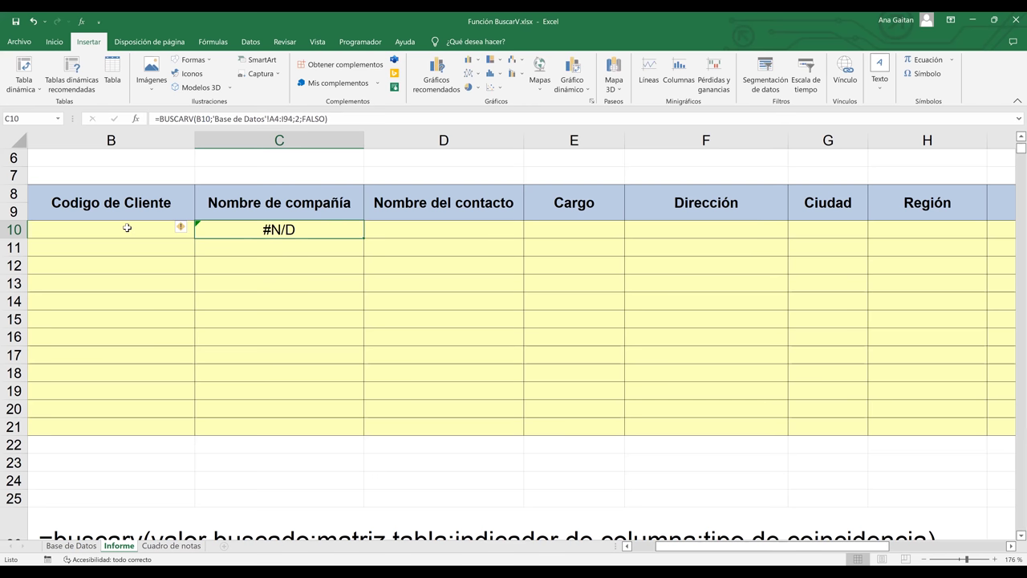
- Highlight the Frankenversand row 28 in orange on Base de Datos and copy its client Id into B10 of the Informe sheet
click(127, 228)
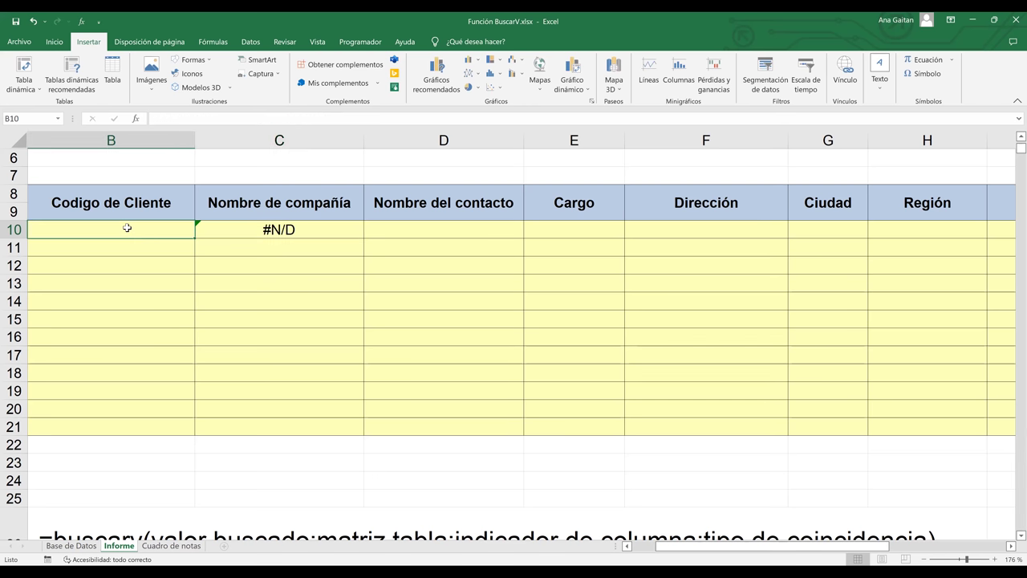
key(Up)
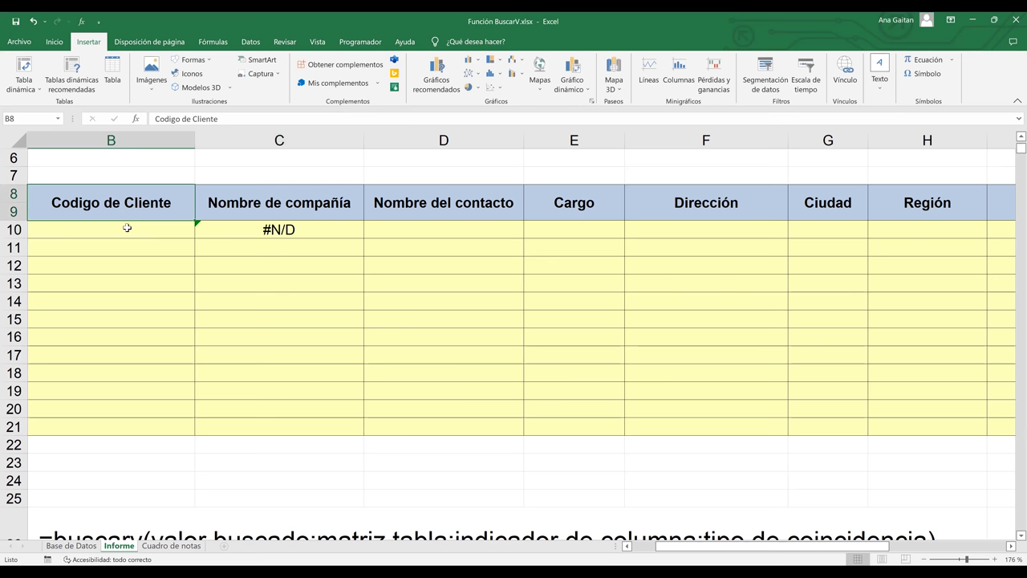
click(127, 228)
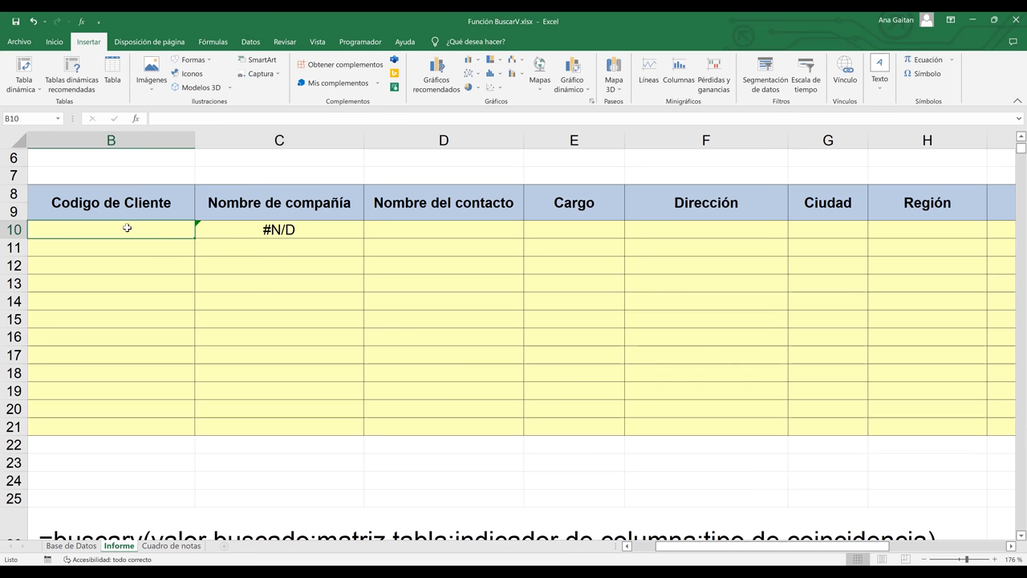
click(80, 546)
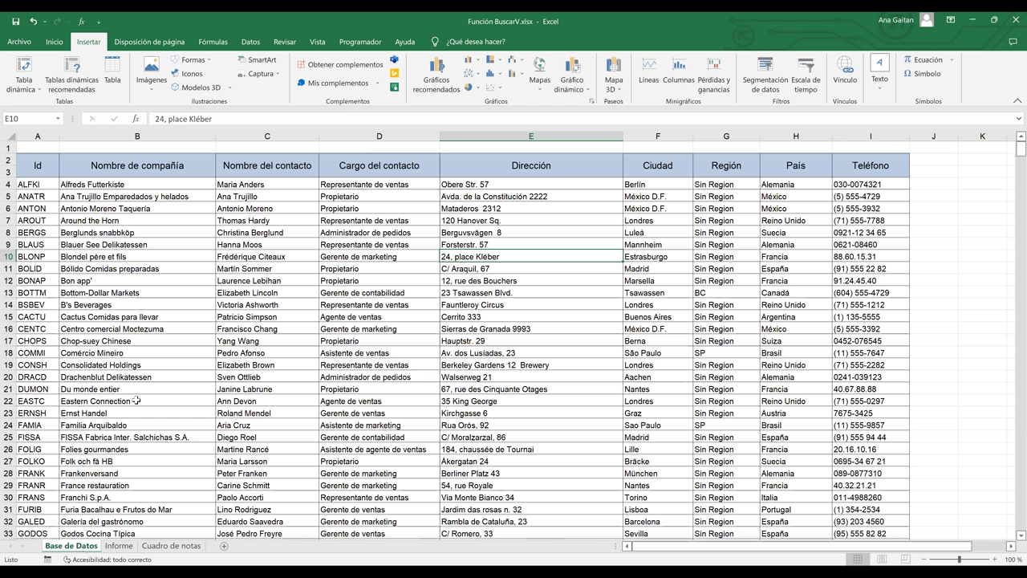
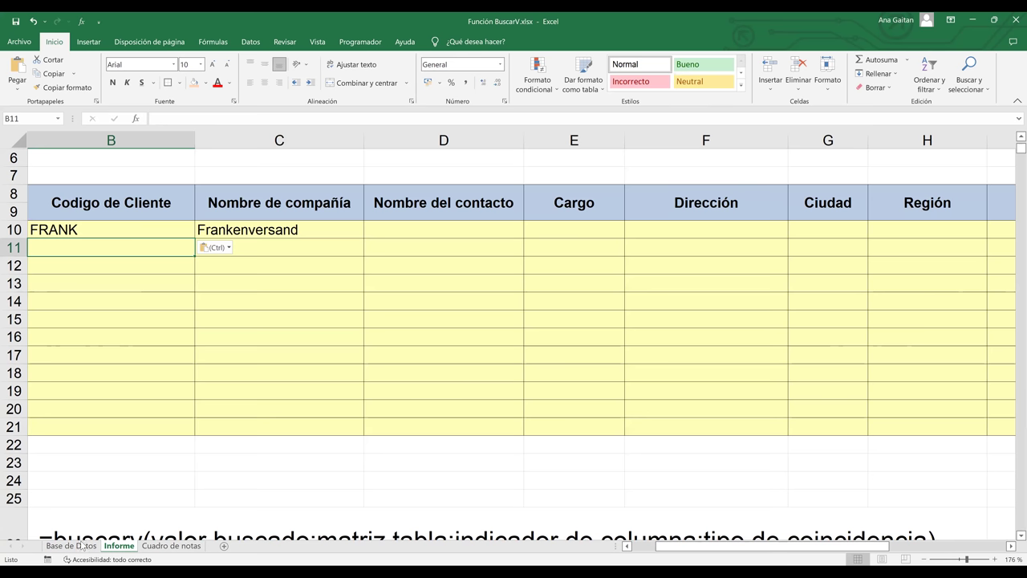
key(Up)
key(Right)
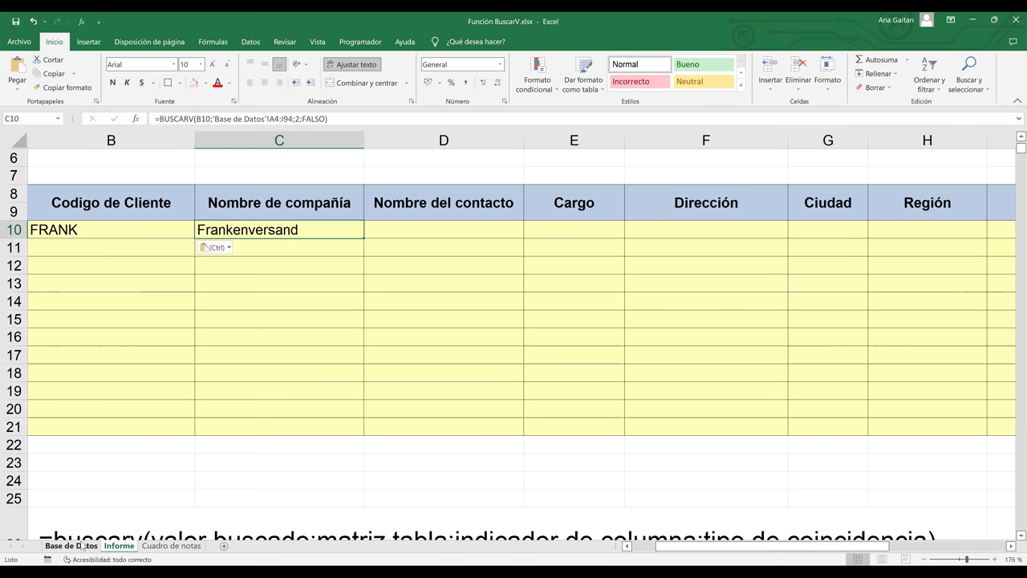
- Check the company name returned in C10 against the Frankenversand record in row 28 of Base de Datos
click(83, 546)
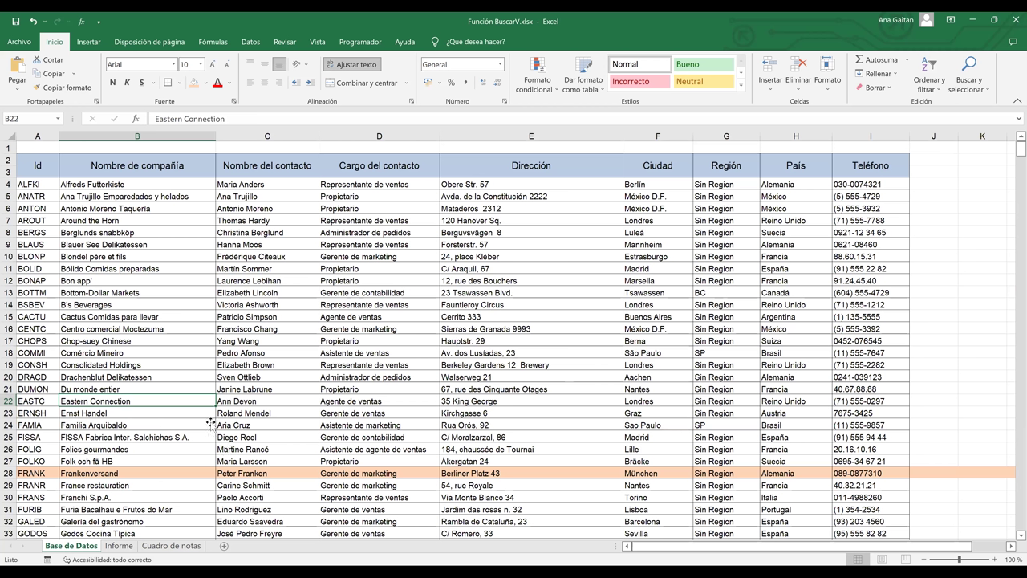
ctrl+scroll(236, 432, up, 3)
click(235, 432)
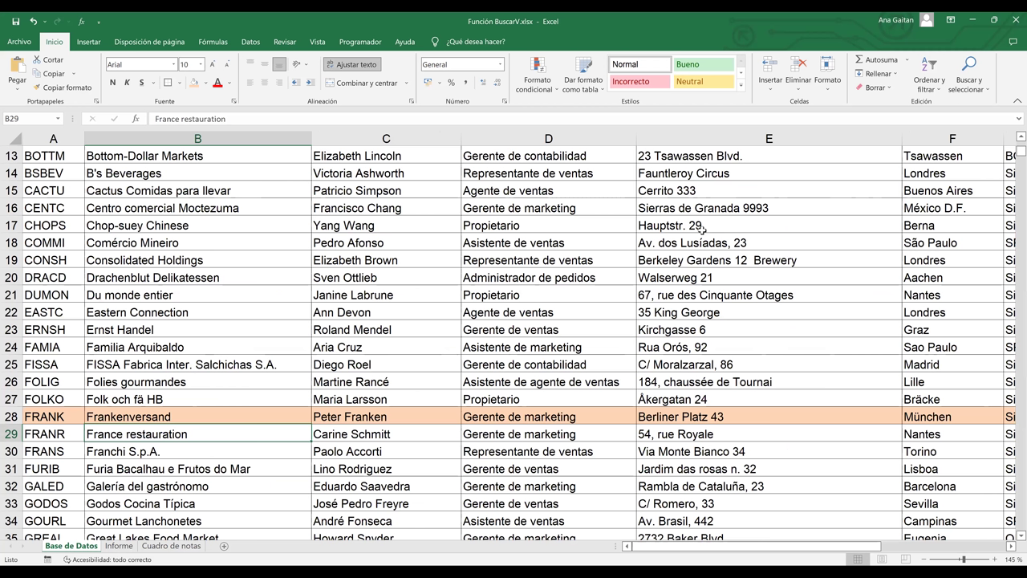
- Start a BUSCARV formula in cell F10 of the Informe sheet, under Dirección
key(ctrl+Page_Down)
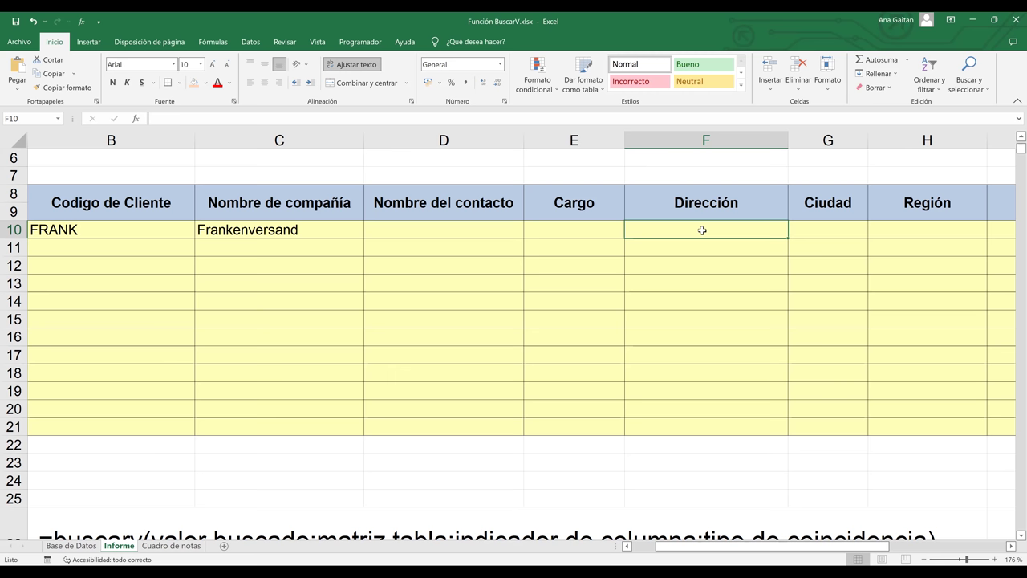
text(¿)
key(BackSpace)
text(?)
key(BackSpace)
text(=)
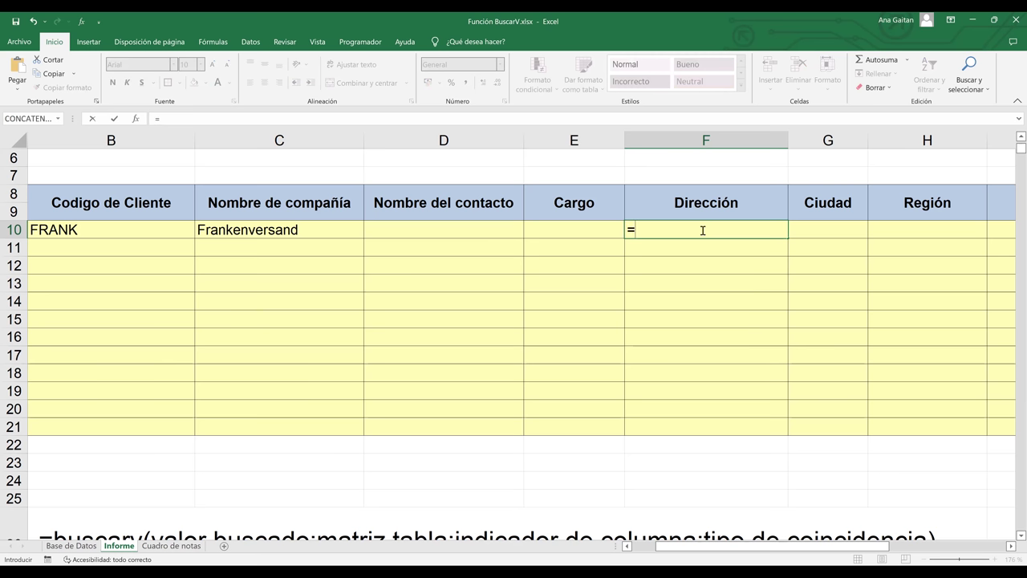
text(buscar)
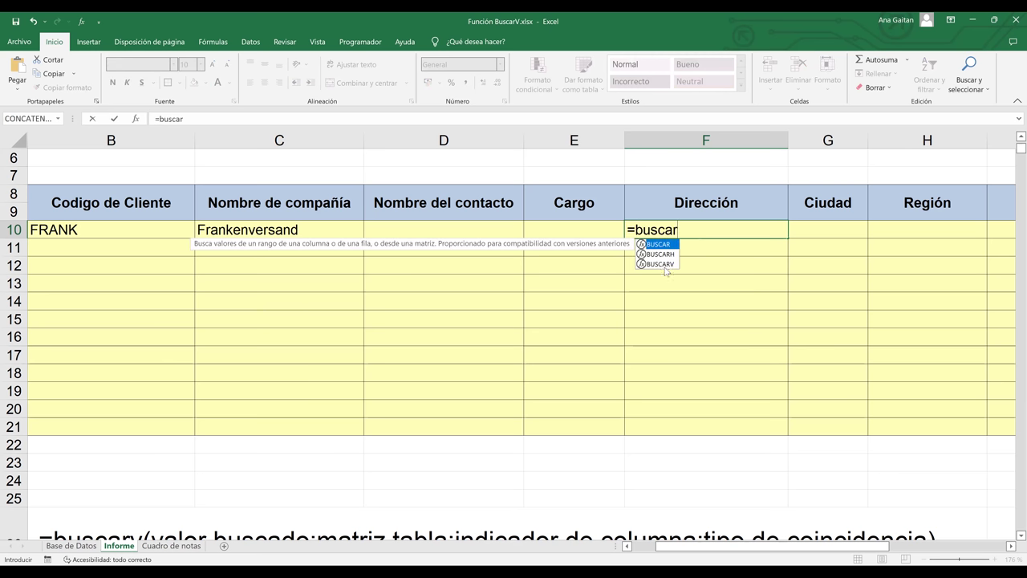
double_click(664, 263)
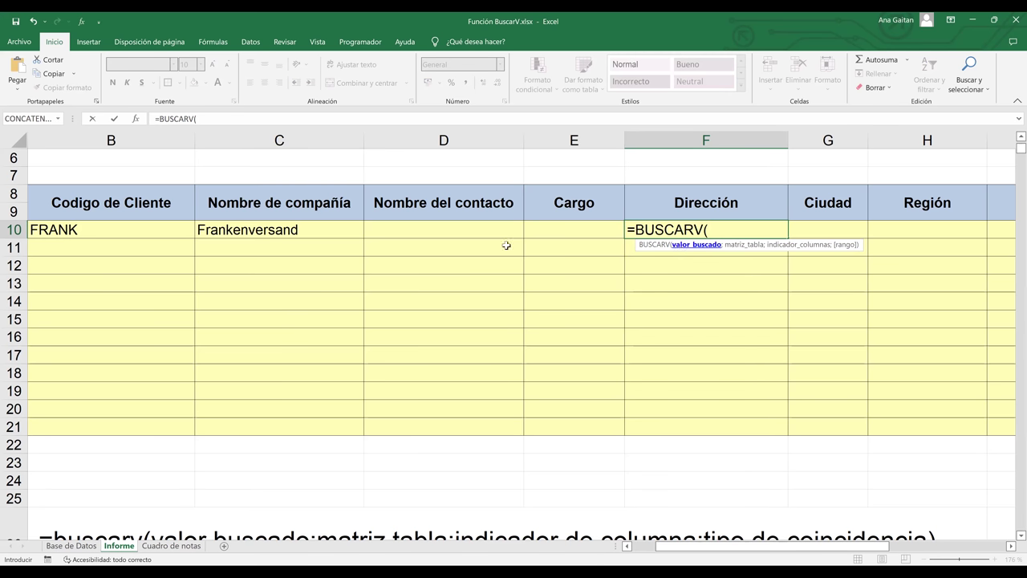
- Give the F10 BUSCARV formula lookup value B10 and table range 'Base de Datos'!A4:I94
click(127, 229)
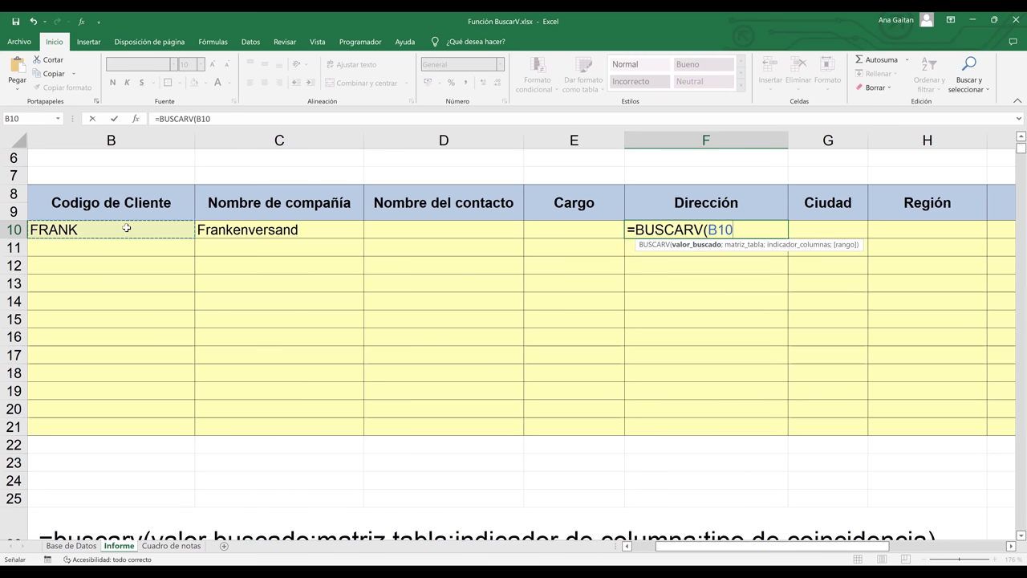
text(;)
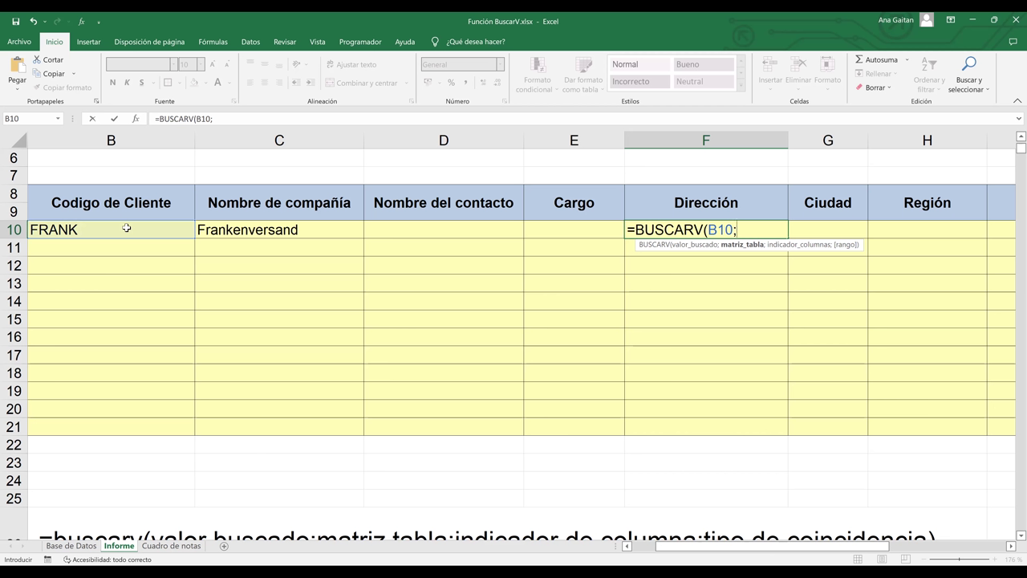
click(75, 548)
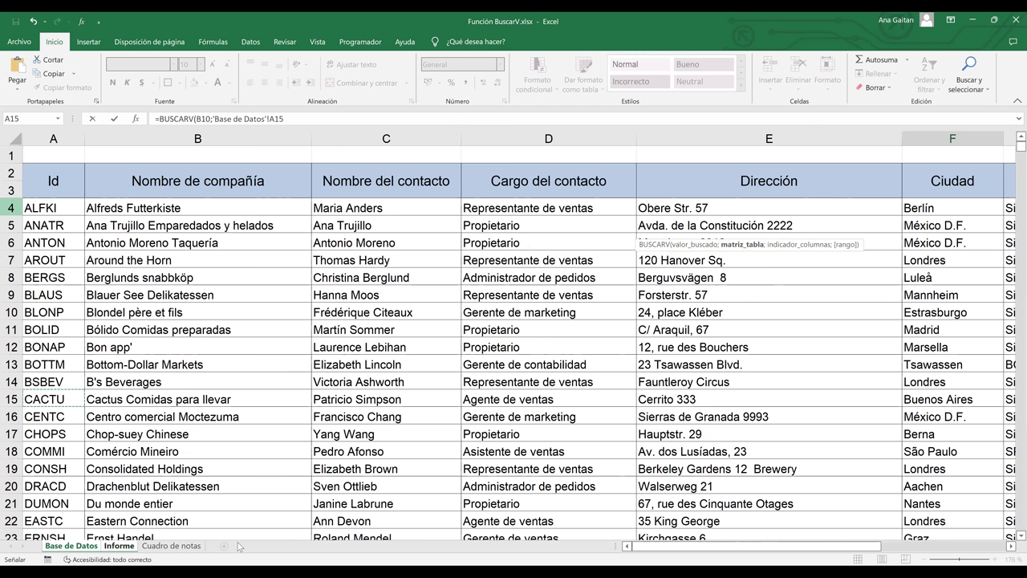
click(34, 207)
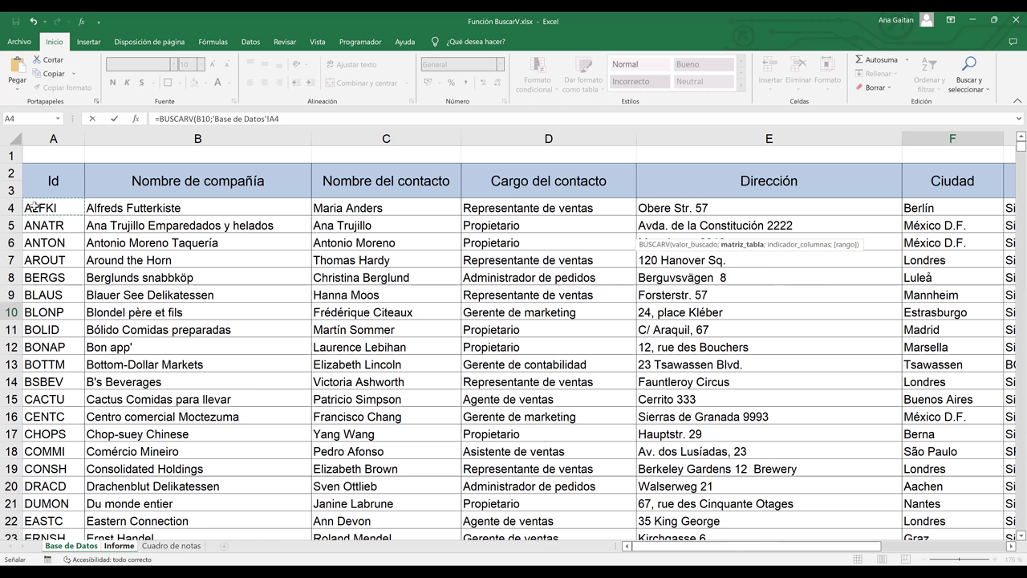
key(ctrl+shift+End)
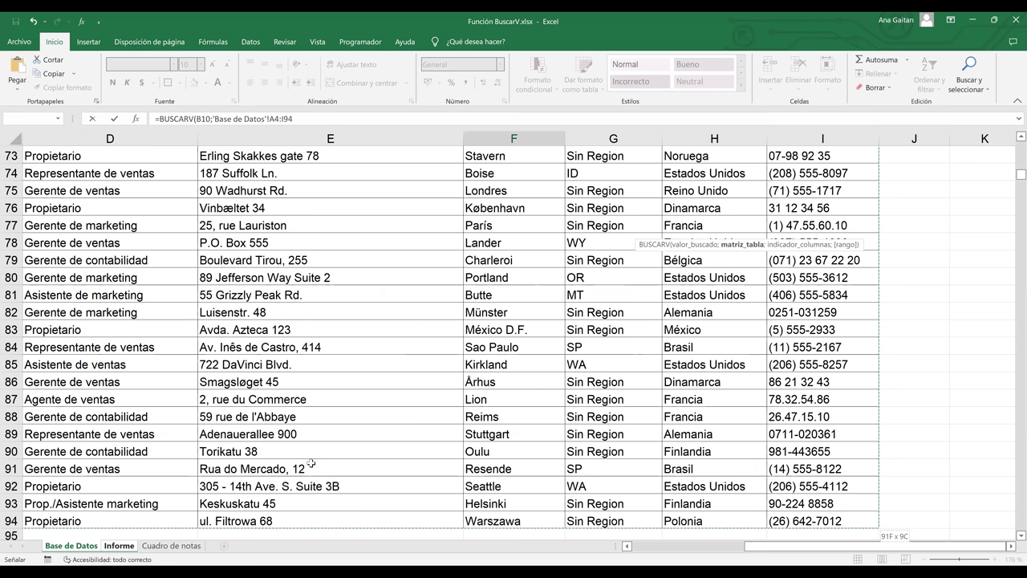
text(;)
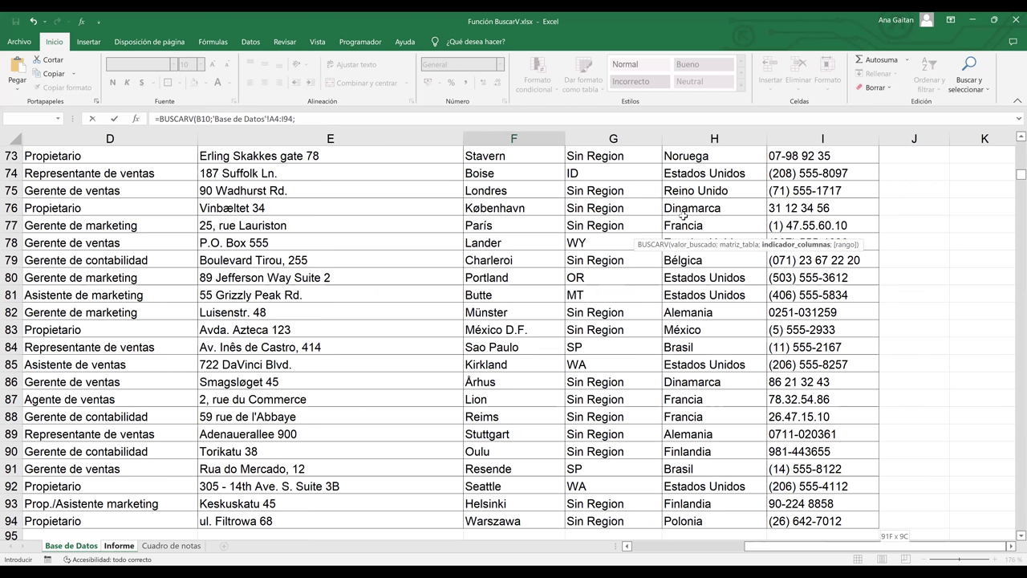
- Complete the F10 formula with column index 5 in place of the stray Informe! reference and exact match (FALSO), and enter it
key(ctrl+Page_Down)
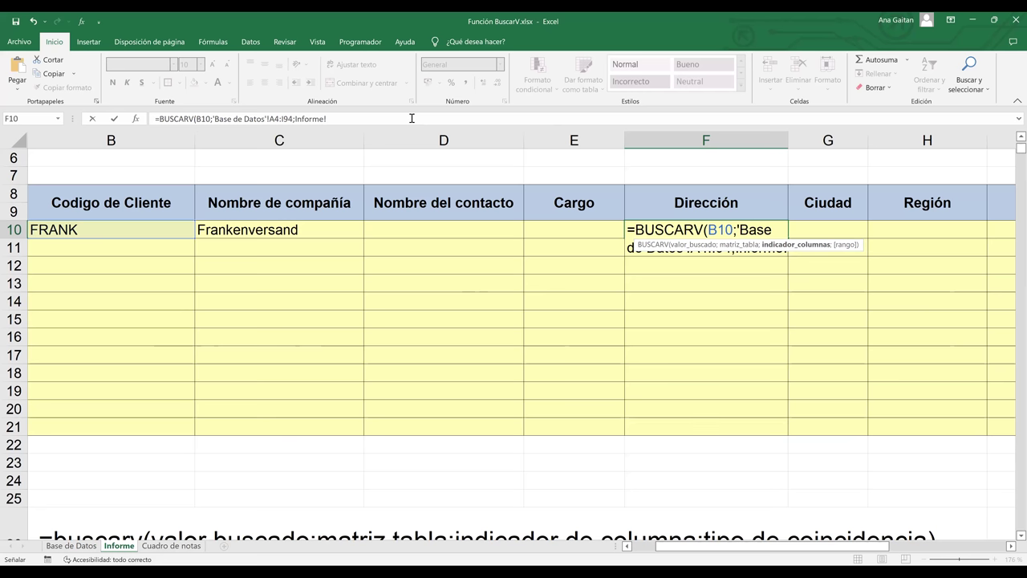
text(5)
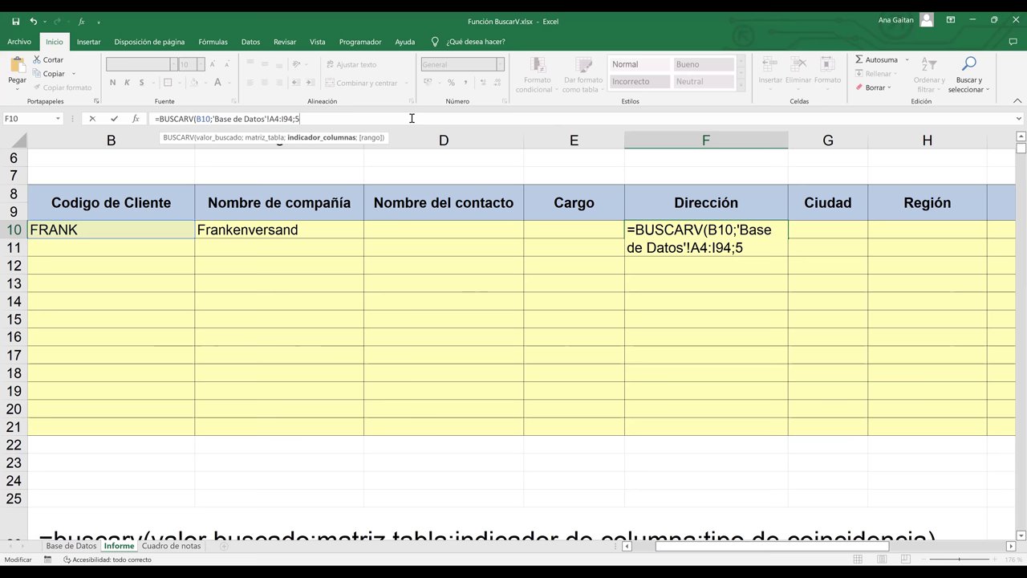
text(;)
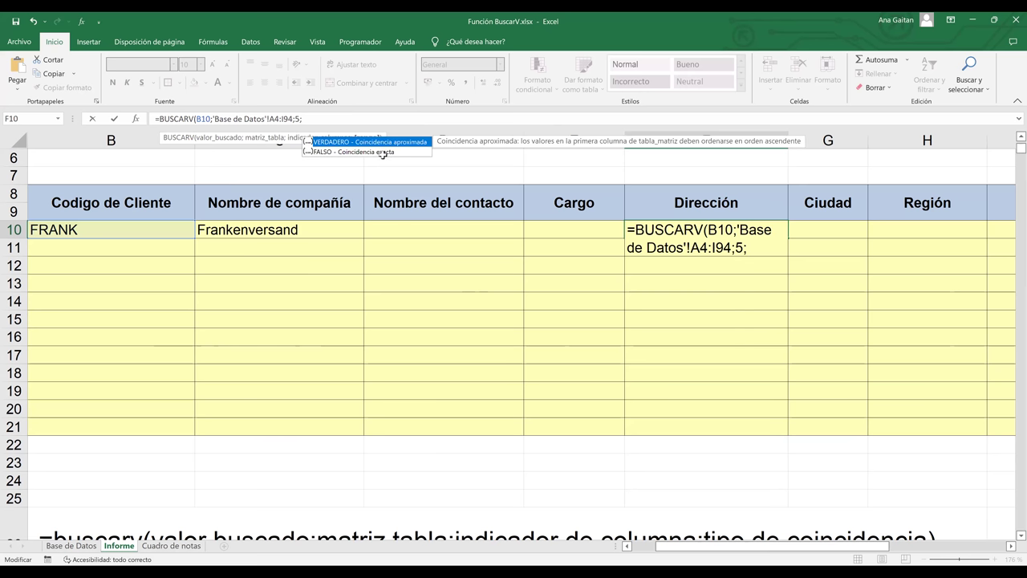
double_click(383, 152)
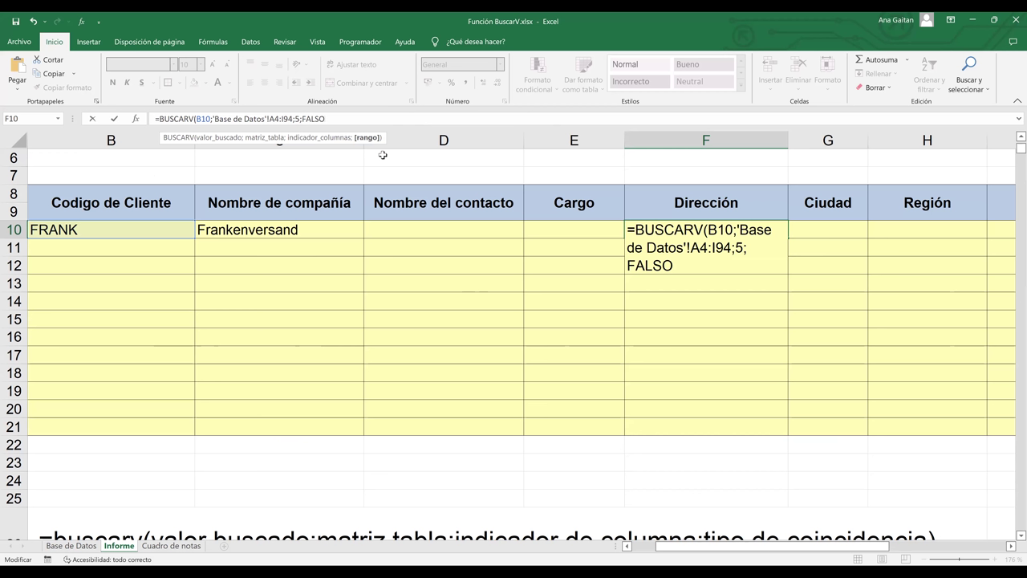
text())
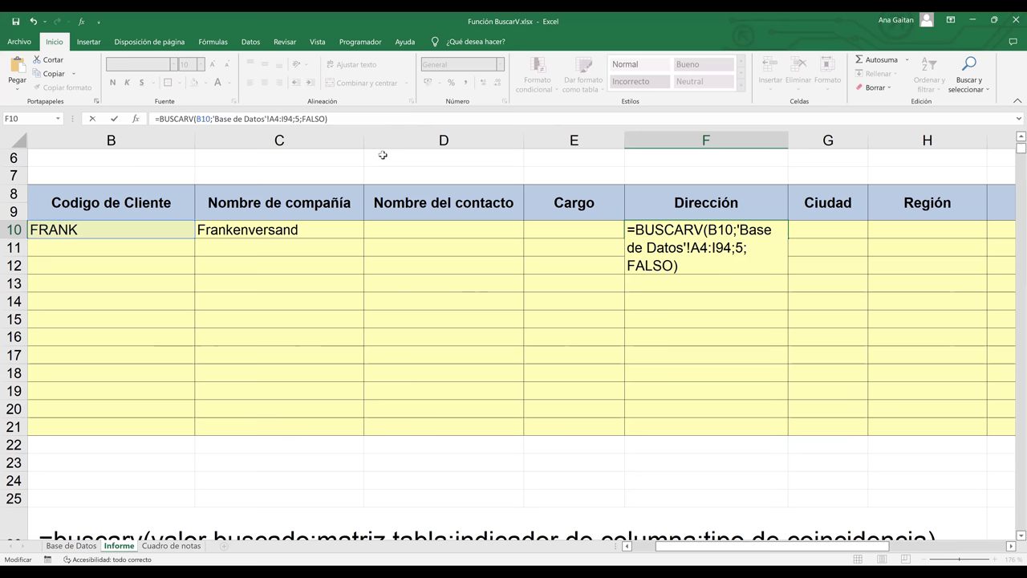
key(Return)
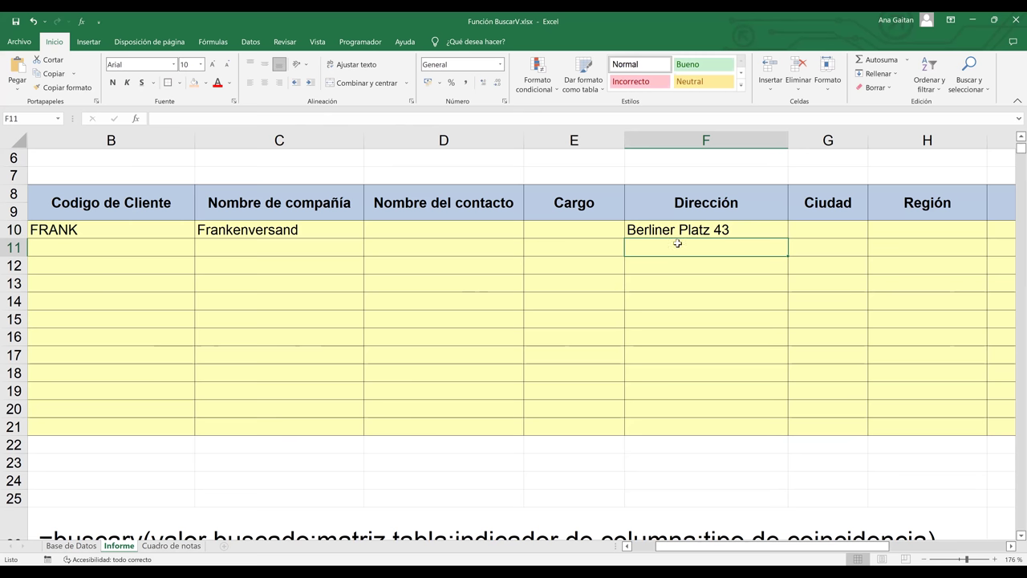
- Compare the address returned in F10 with the highlighted row 28 and the column order of Base de Datos
click(704, 231)
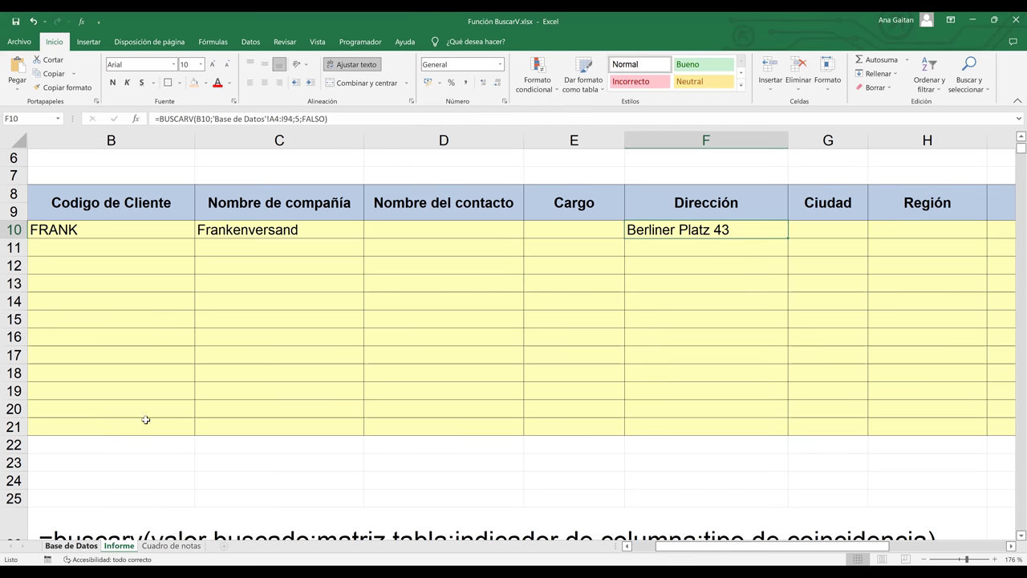
key(ctrl+Page_Up)
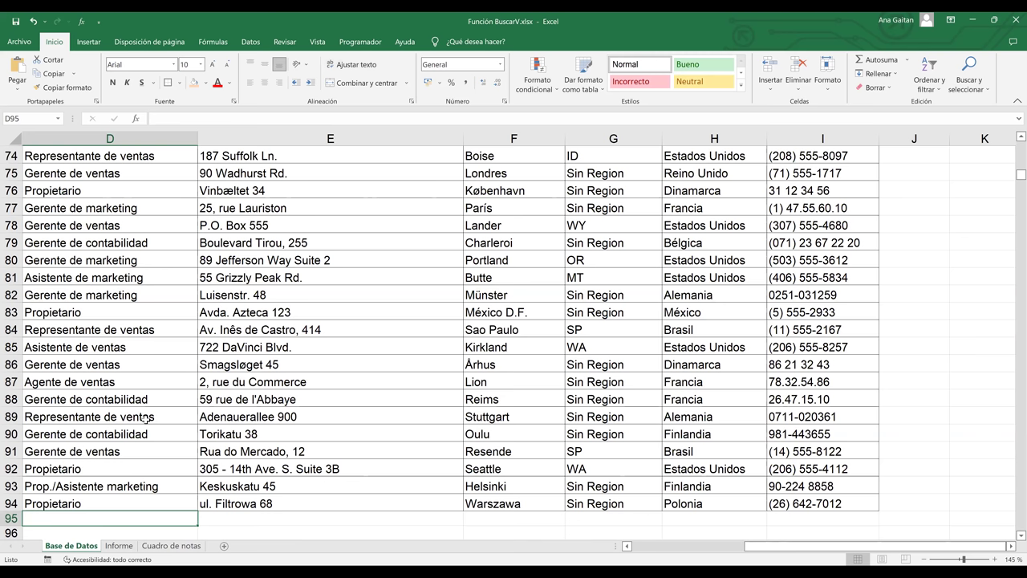
key(ctrl+z)
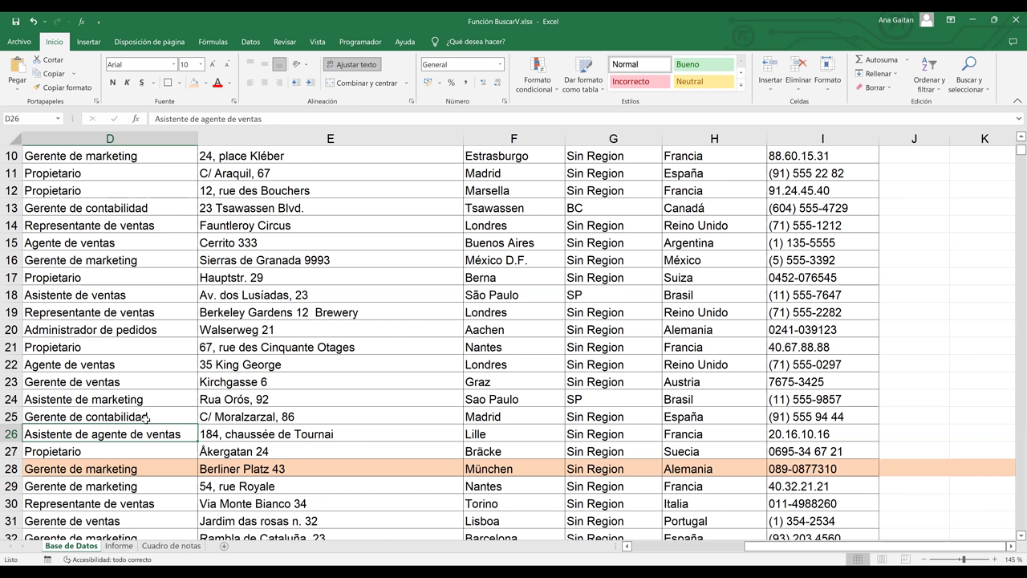
key(ctrl+z)
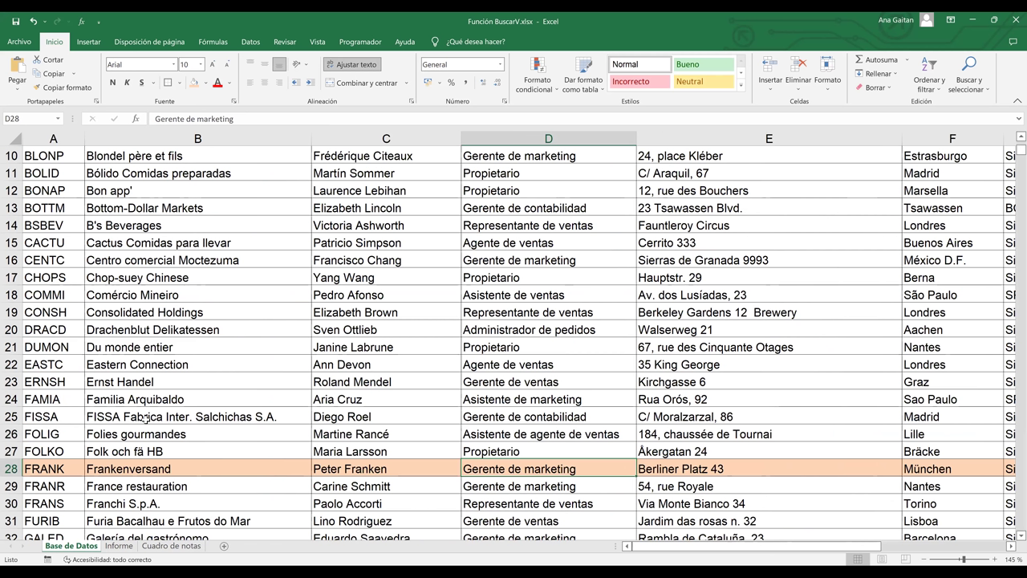
key(ctrl+z)
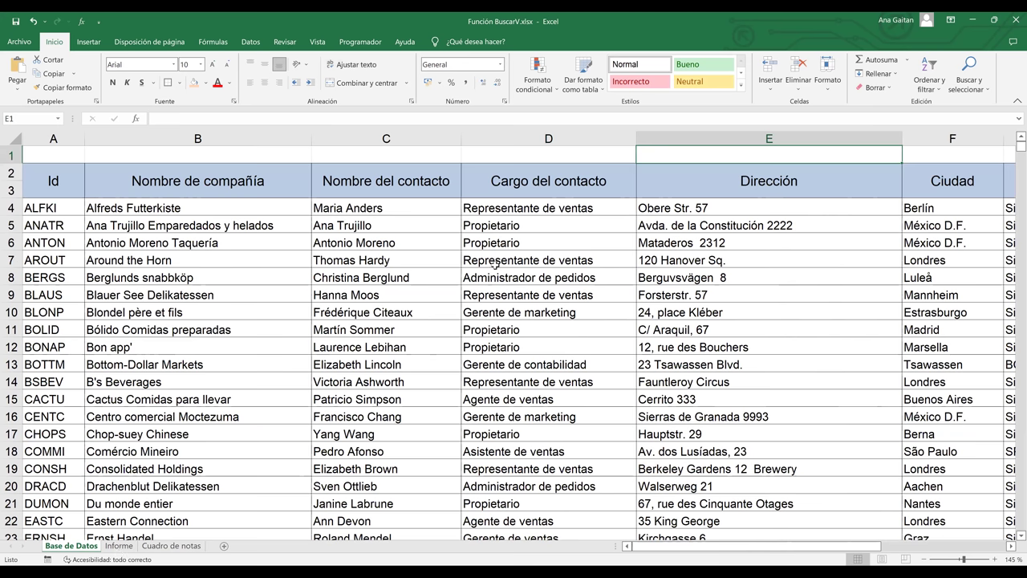
- Start a BUSCARV formula in cell J10 of the Informe sheet, under Teléfono
key(ctrl+Page_Down)
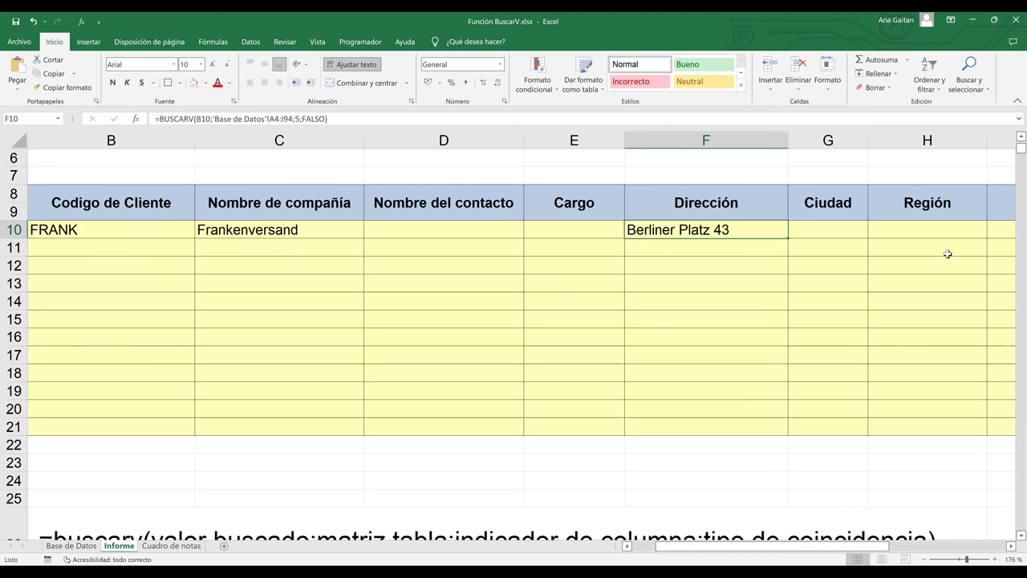
key(Right)
key(Right)
key(Right)
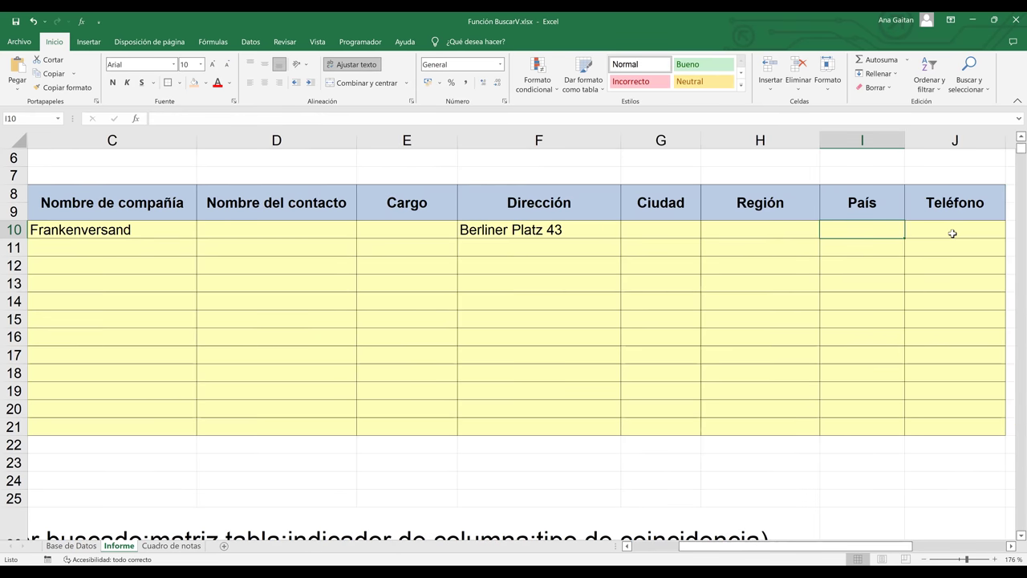
key(Right)
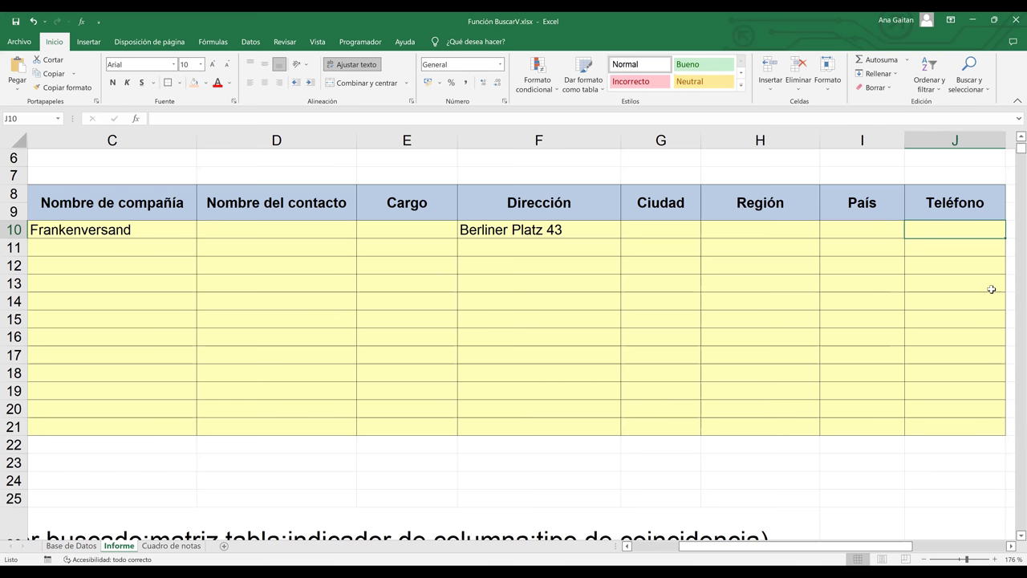
text(=buscar)
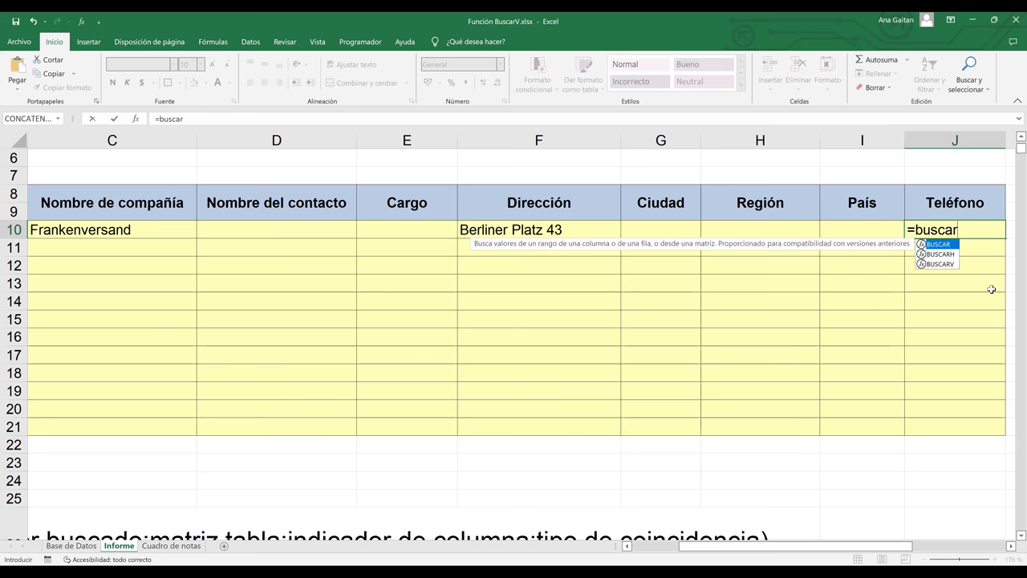
double_click(941, 265)
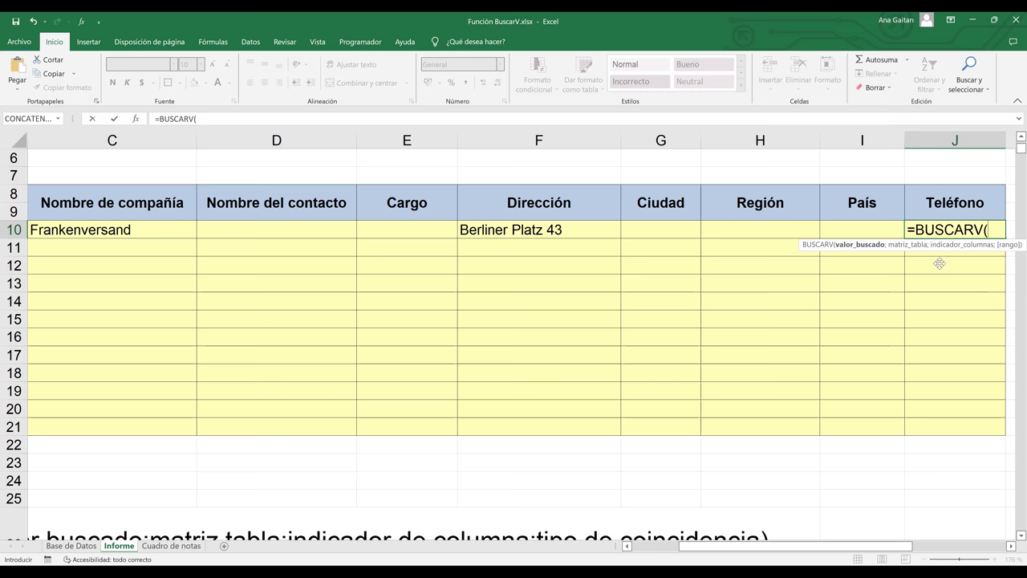
- Give the J10 BUSCARV formula lookup value B10 and table range 'Base de Datos'!A4:I94
text(b10)
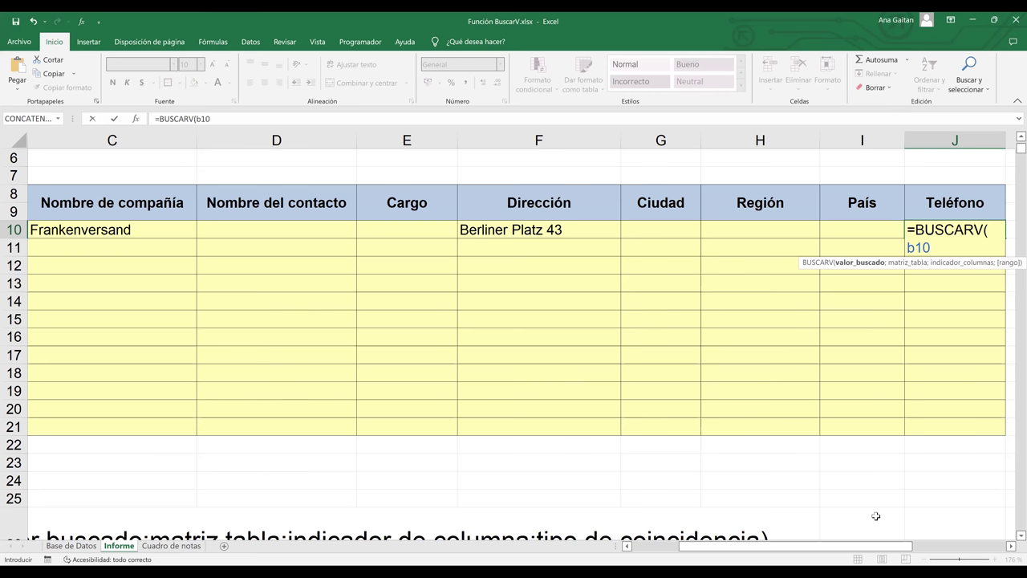
text(;)
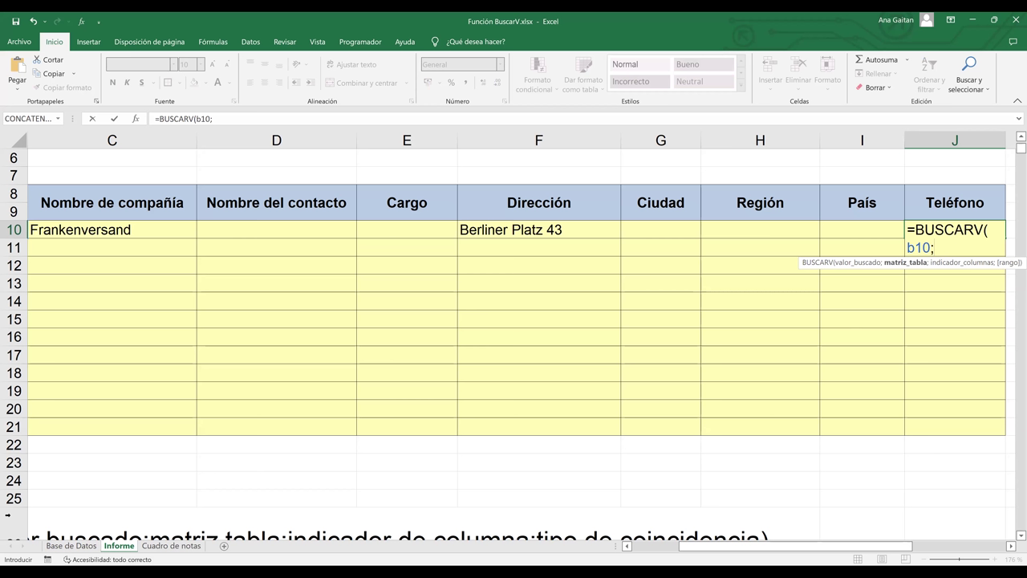
click(61, 549)
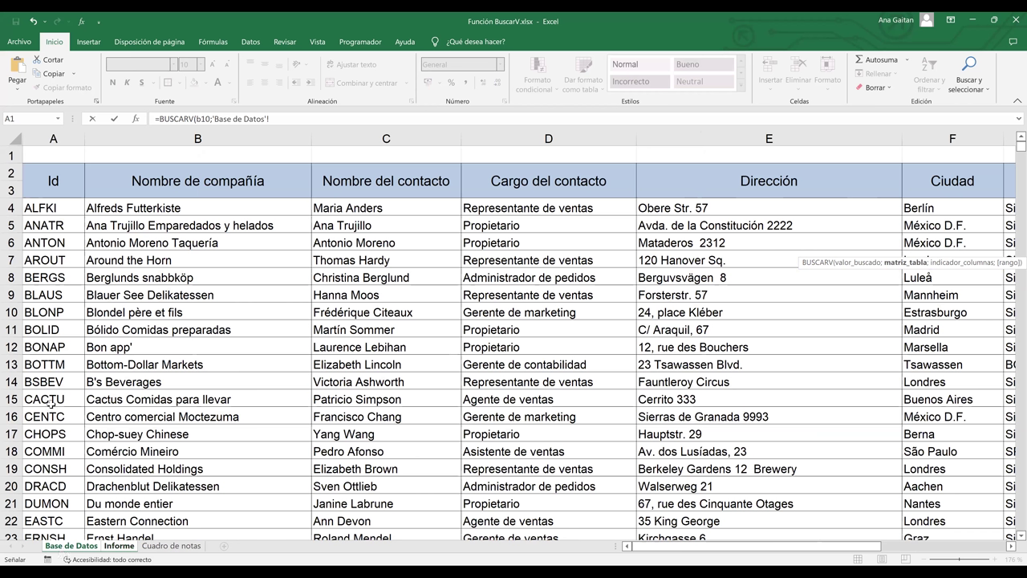
click(42, 207)
key(ctrl+shift+End)
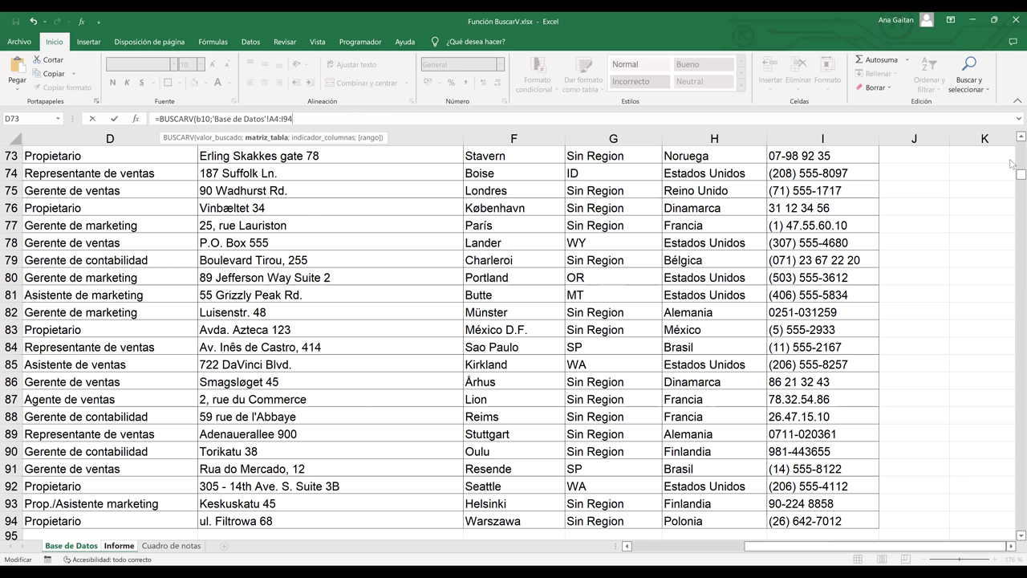
text(;)
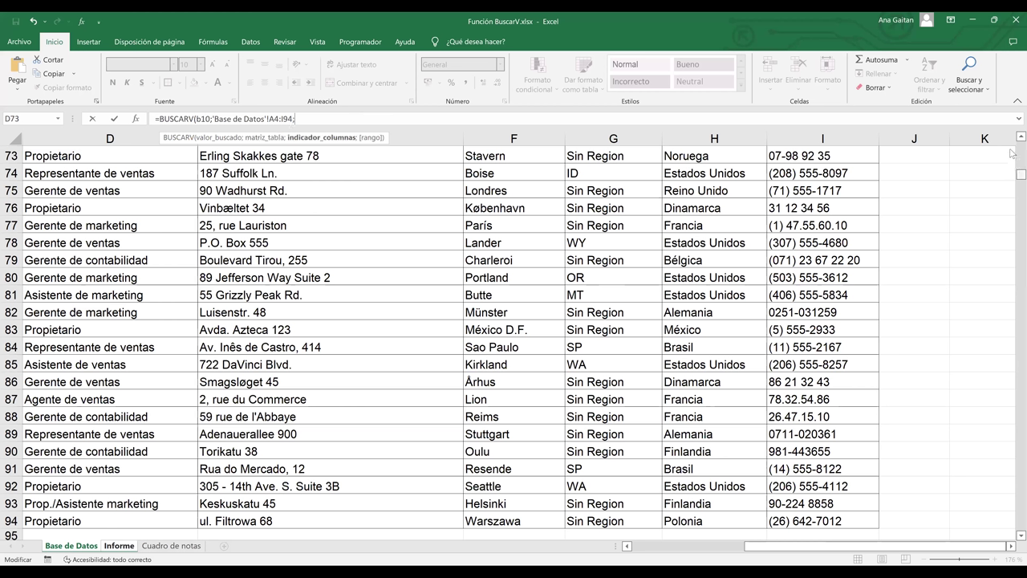
- Complete the J10 formula with column index 9 for Teléfono and exact match (FALSO), and enter it
drag(1020, 173, 1021, 147)
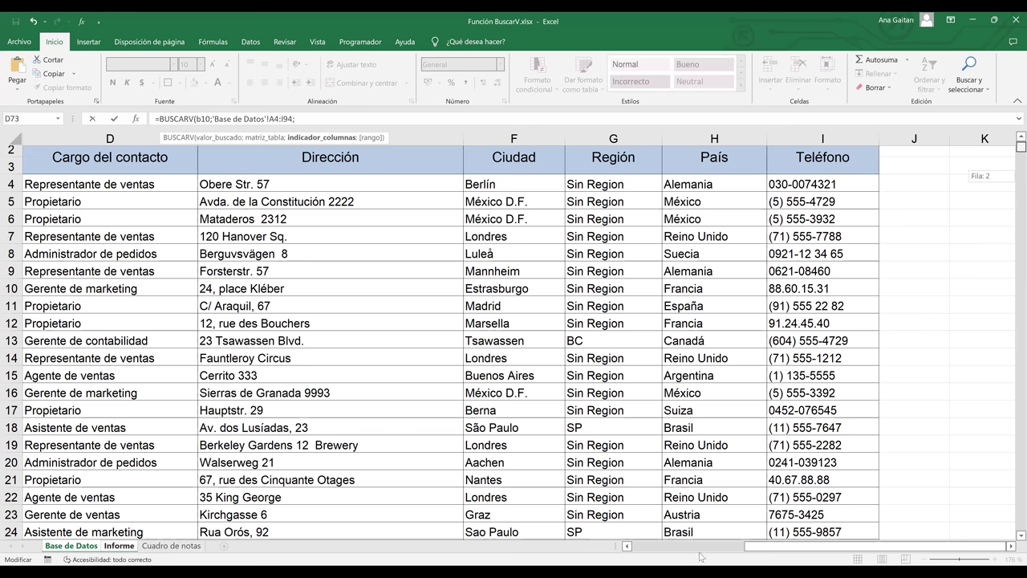
key(ctrl+Page_Down)
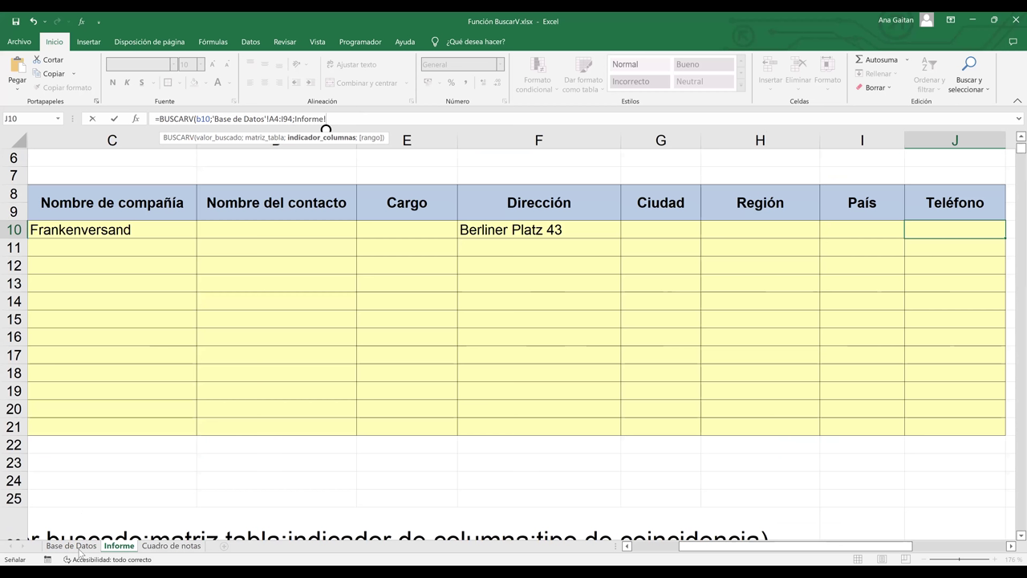
key(ctrl+Page_Up)
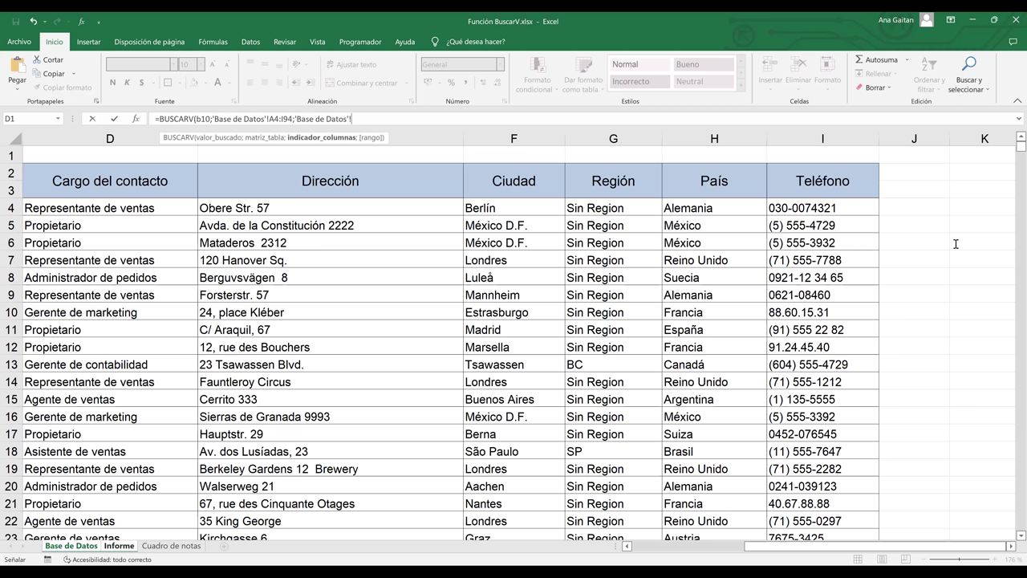
key(ctrl+Page_Down)
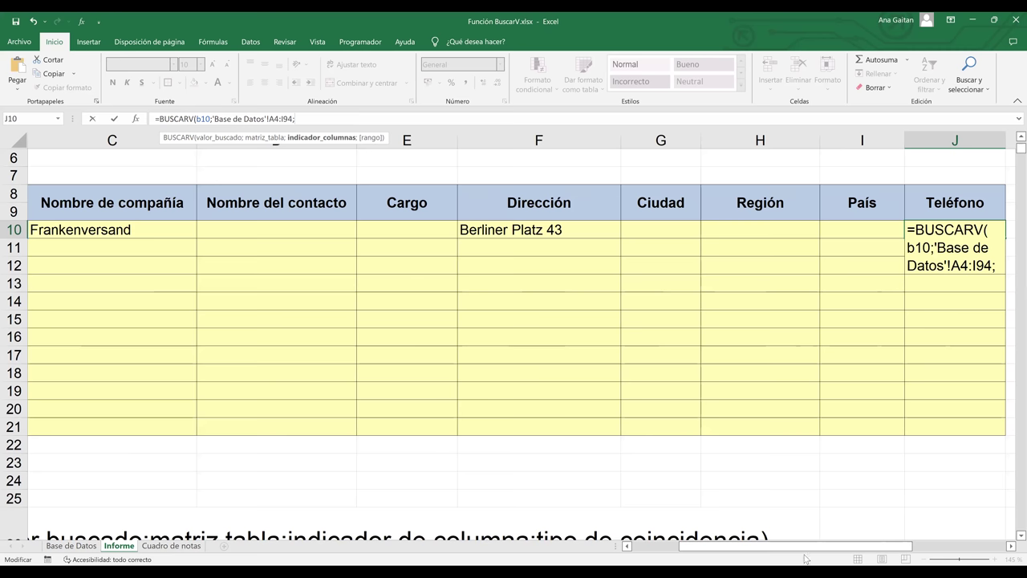
scroll(789, 559, left, 3)
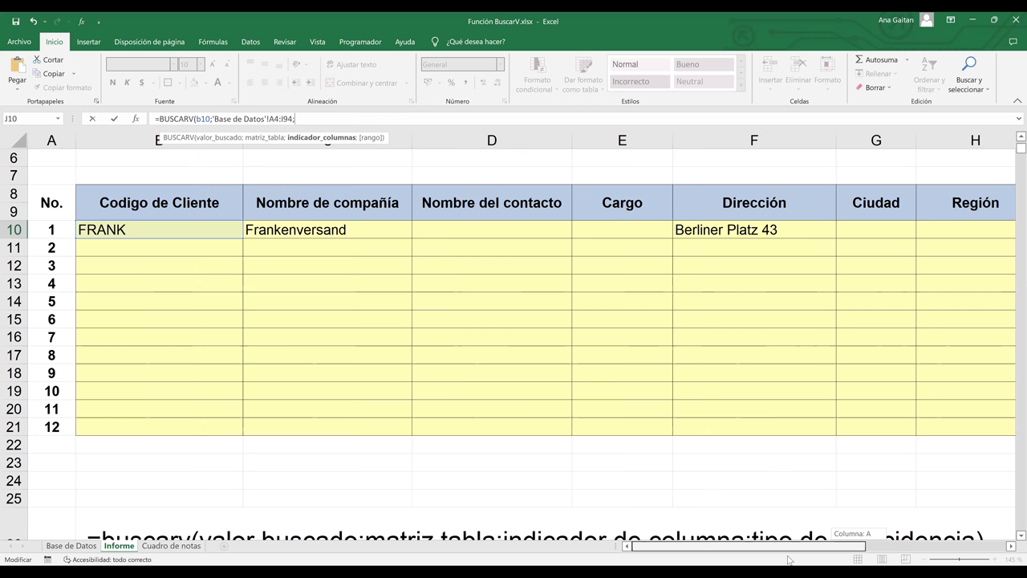
drag(788, 551, 862, 552)
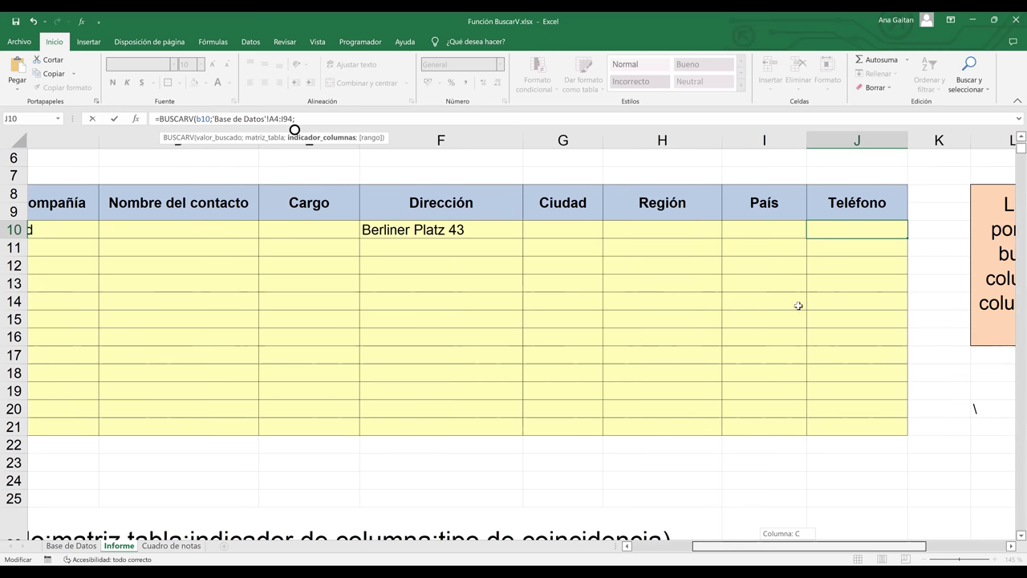
drag(798, 305, 504, 281)
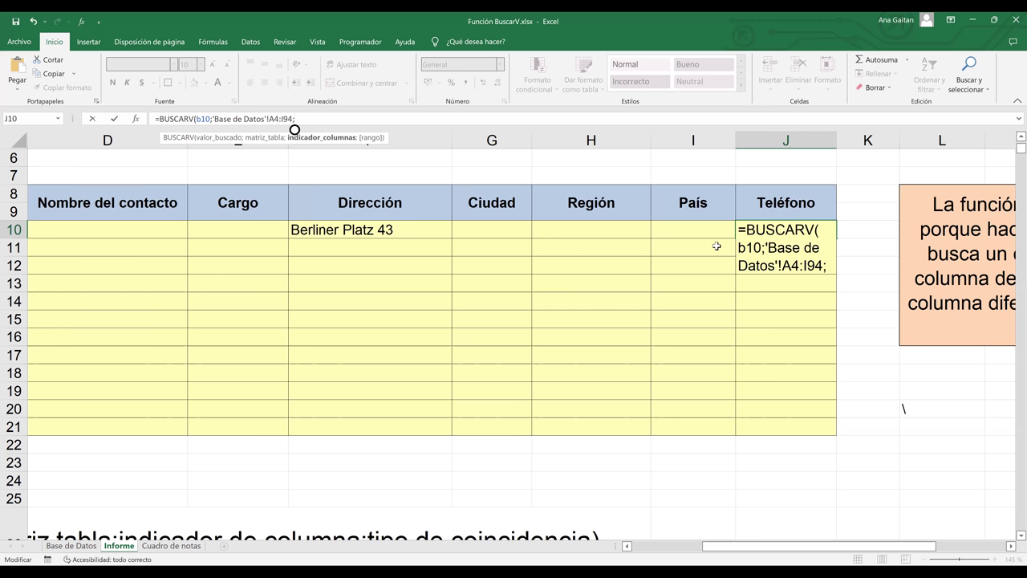
text(9)
text(;)
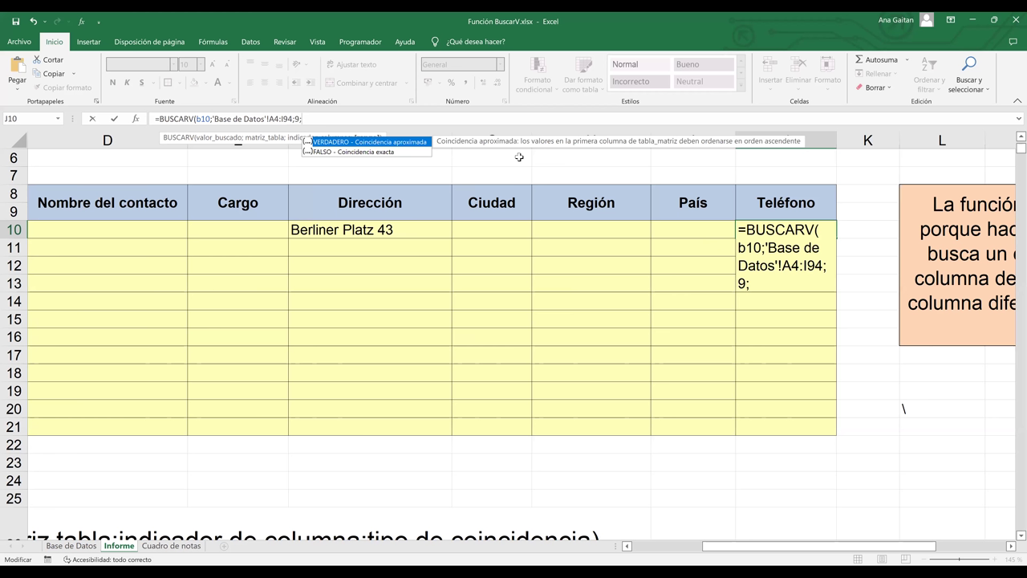
text(falso))
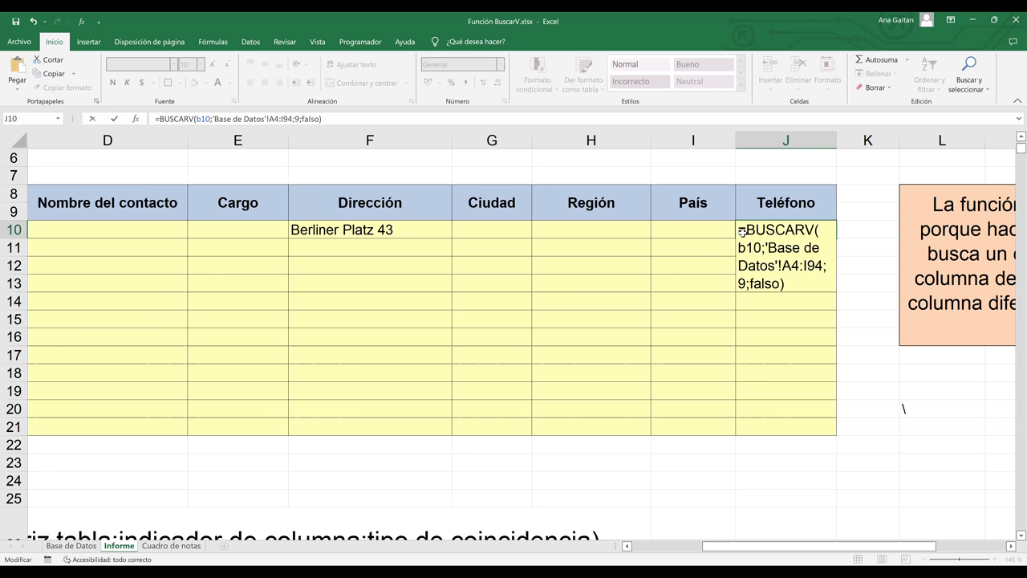
key(Return)
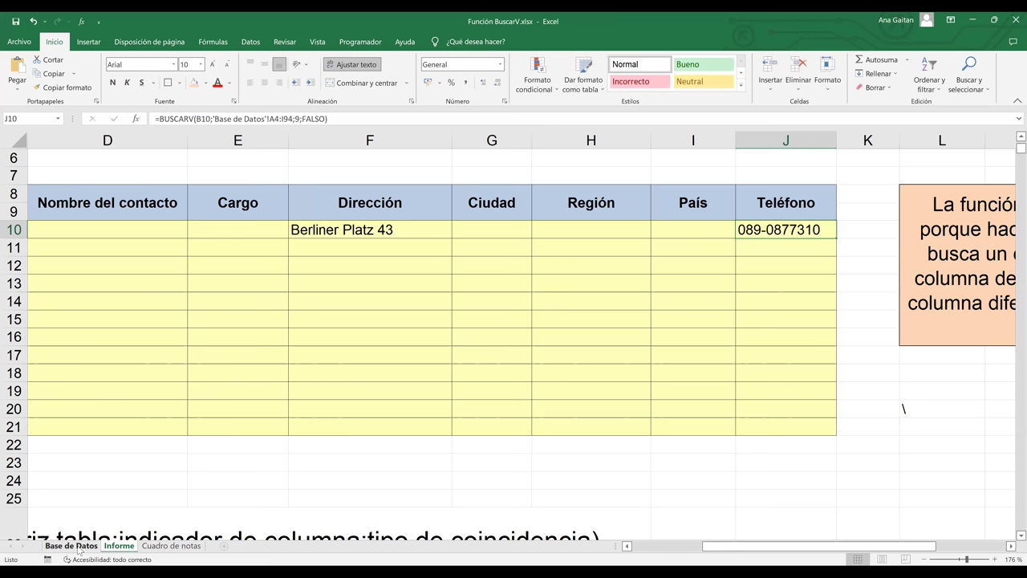
- Zoom the Informe sheet out to 140% to fit the whole client table from No. to Teléfono
key(ctrl+Page_Up)
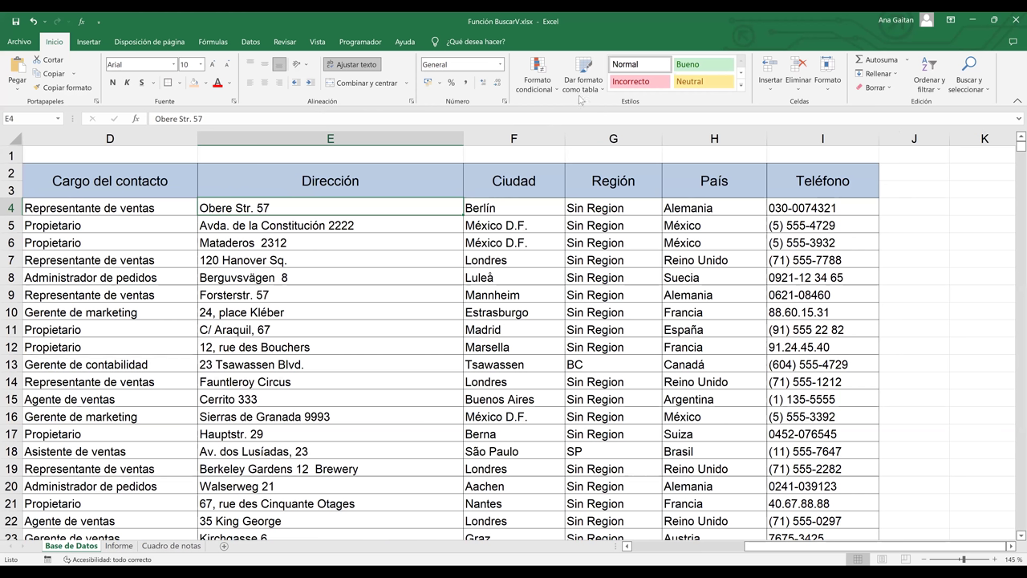
click(119, 546)
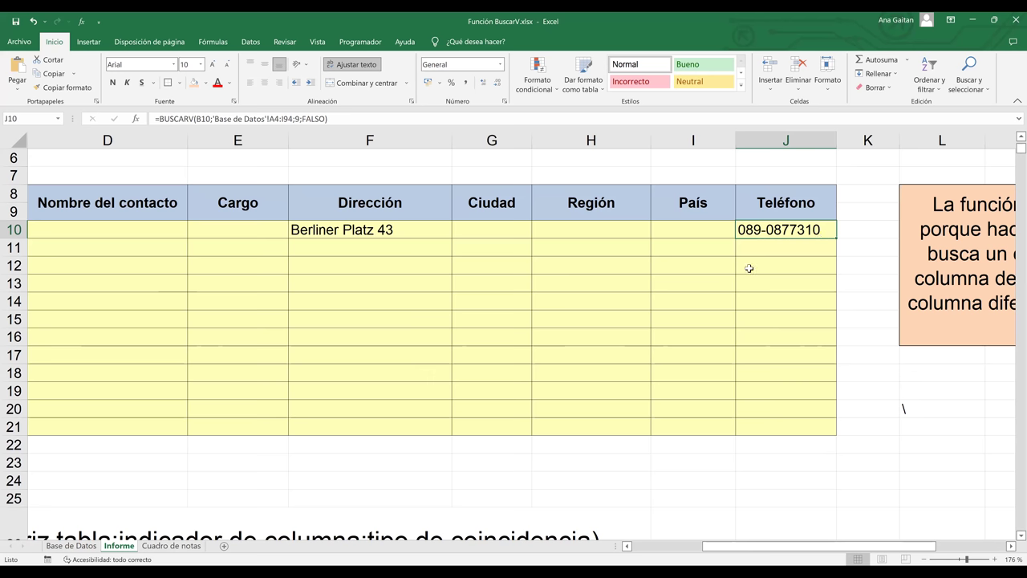
click(749, 268)
drag(745, 552, 718, 564)
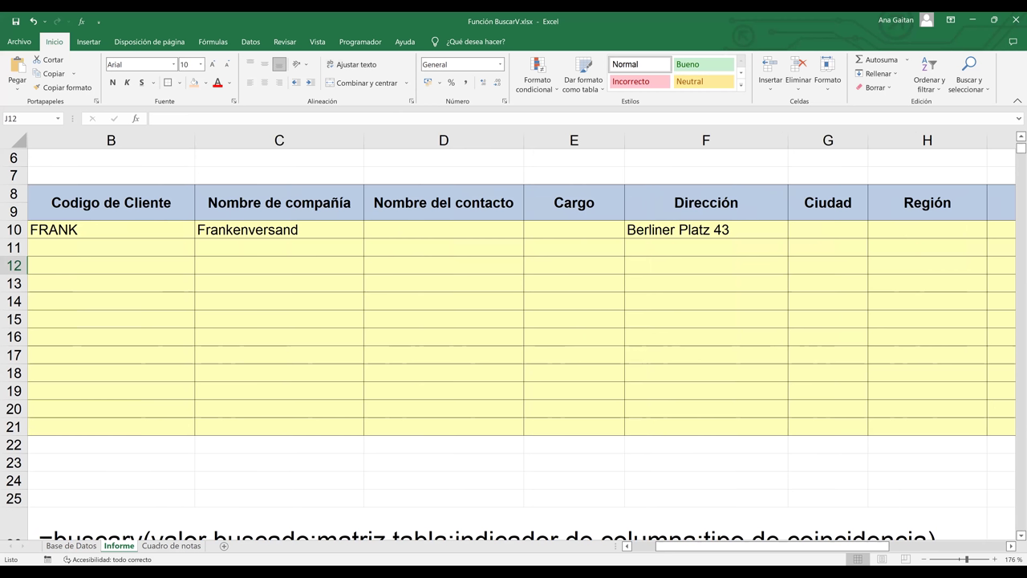
click(923, 559)
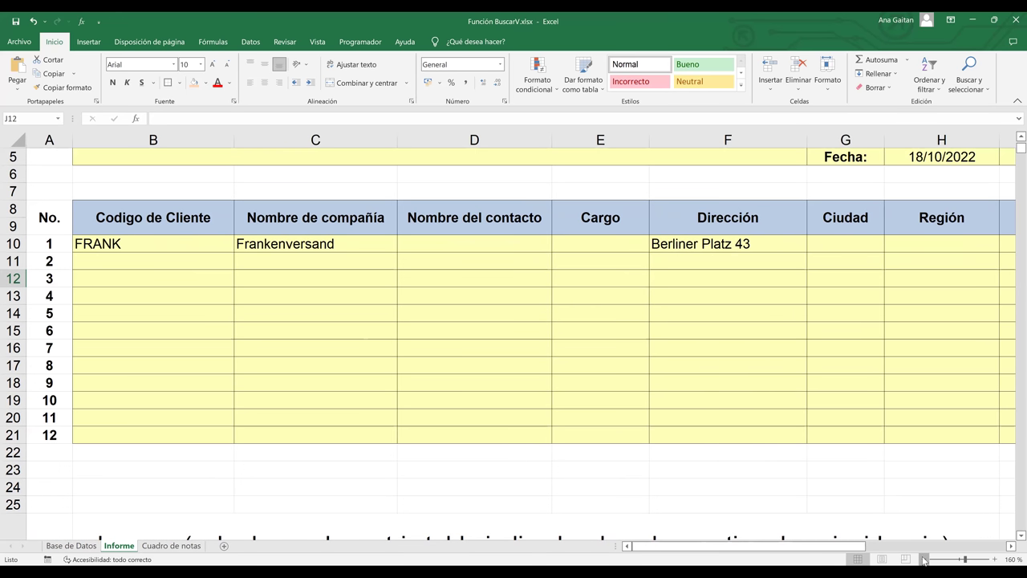
click(924, 560)
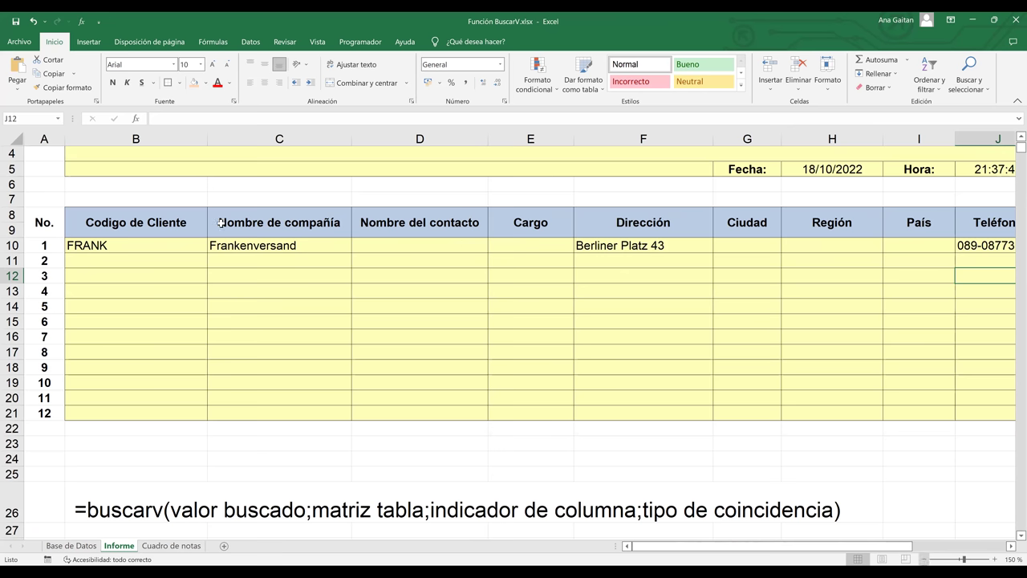
scroll(220, 224, down, 1)
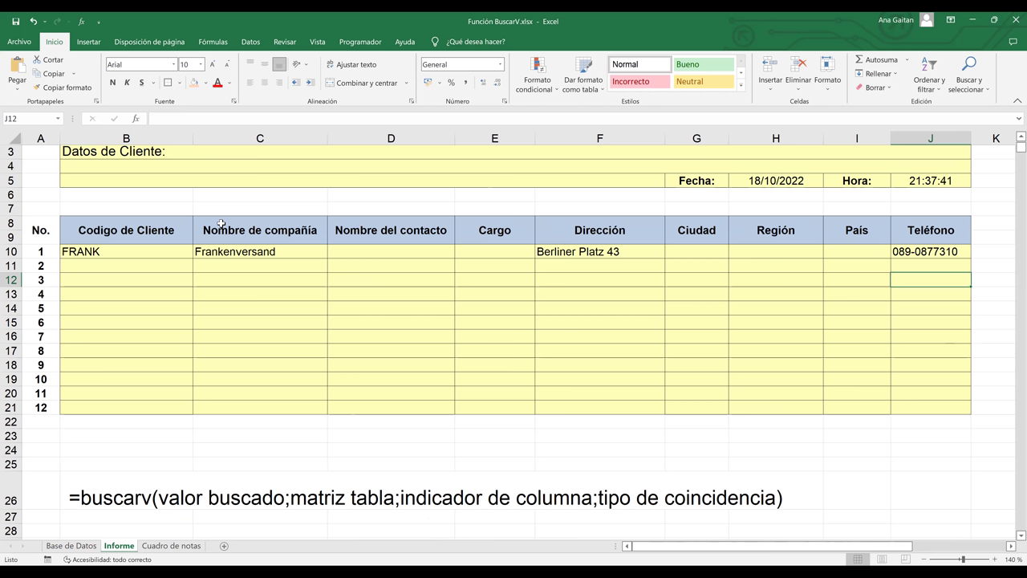
- Check the phone in highlighted row 28 of Base de Datos, and clear the address in cell E25
click(72, 548)
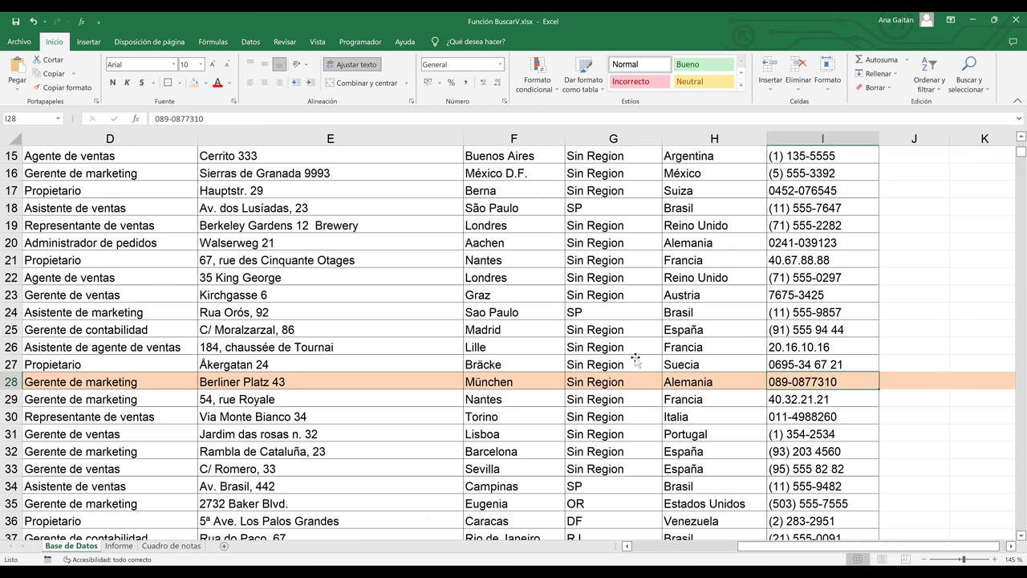
key(ctrl+Page_Down)
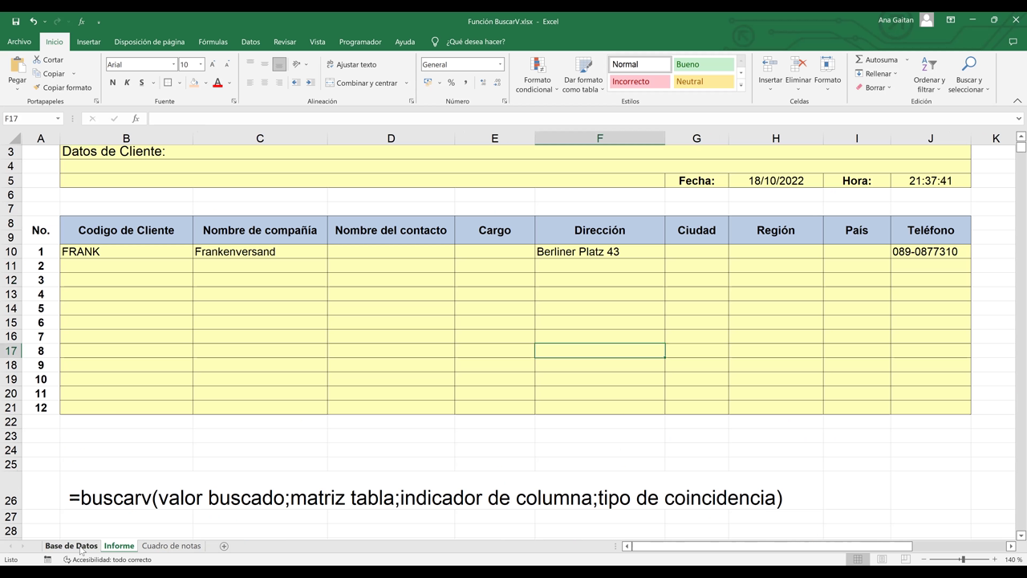
click(81, 549)
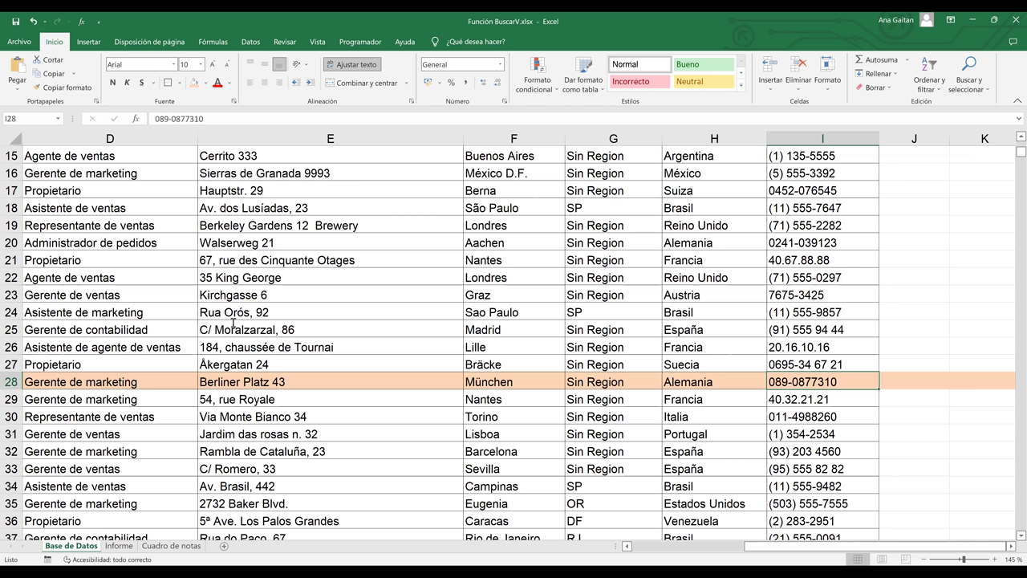
click(479, 296)
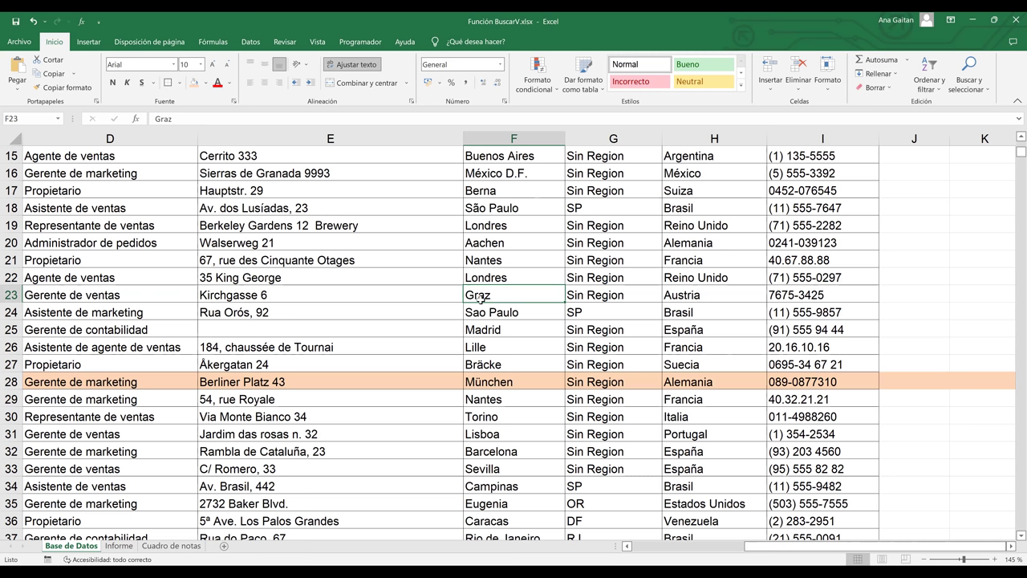
click(403, 332)
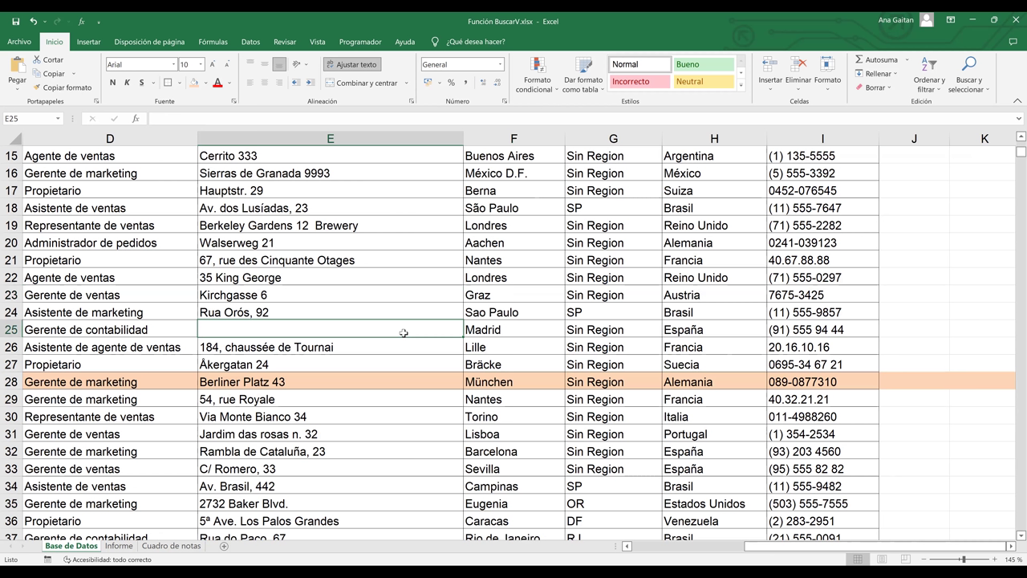
- Review the Informe table's header row from Codigo de Cliente to Teléfono
click(126, 551)
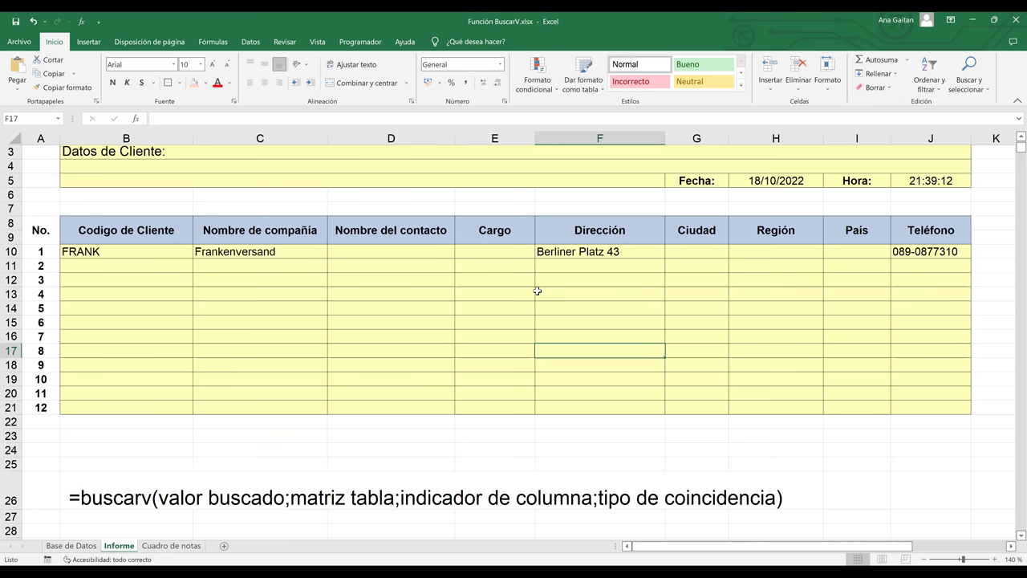
click(537, 291)
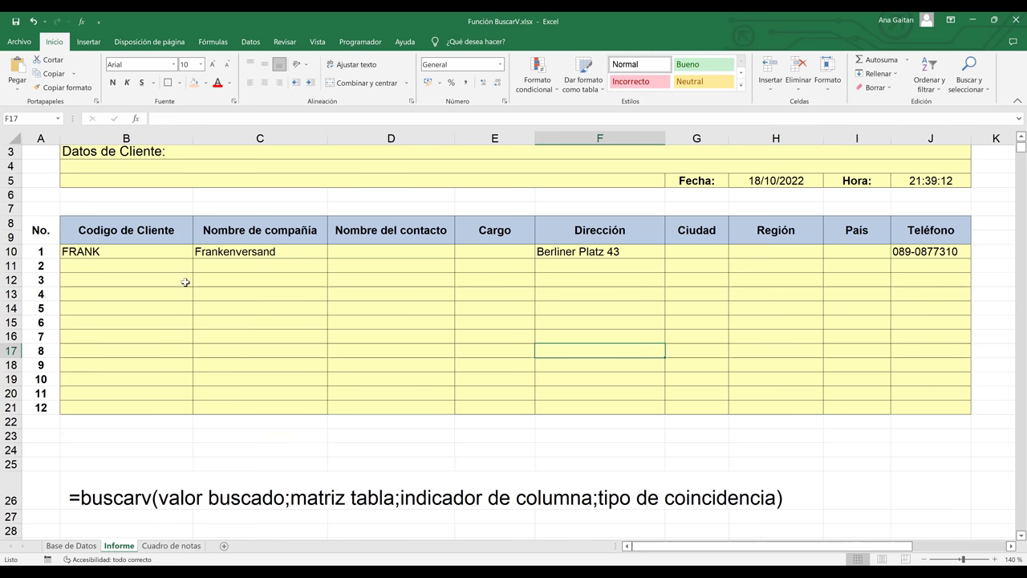
click(105, 230)
drag(771, 198, 914, 230)
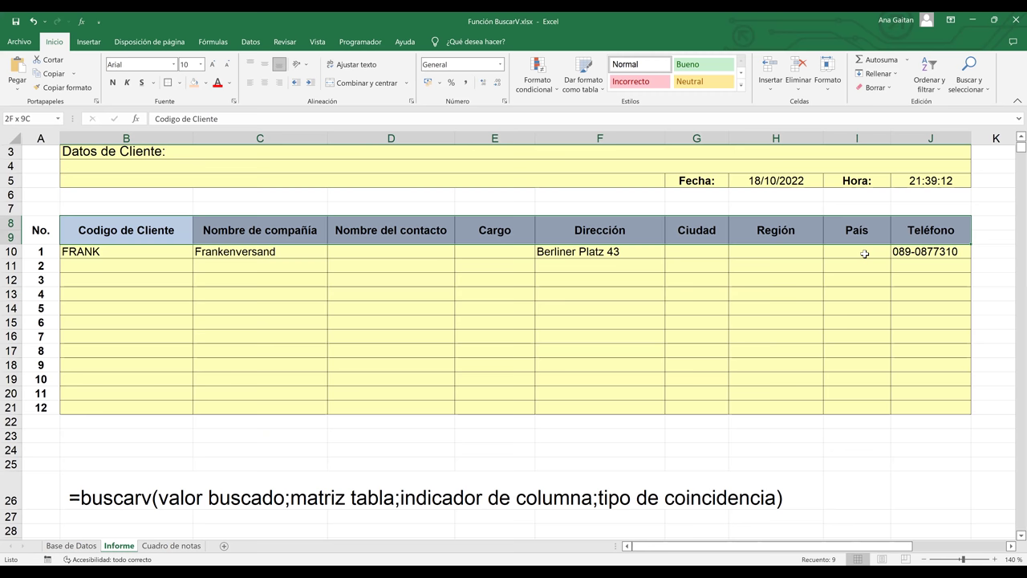
click(449, 378)
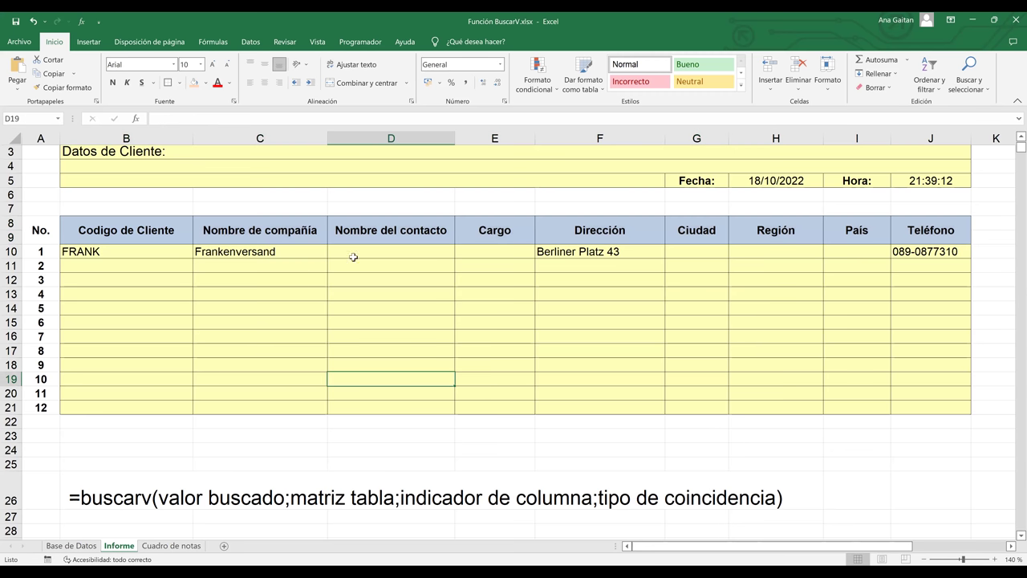
- Reopen the C10 formula at its column index argument, restore index 2, and re-enter the formula
click(485, 266)
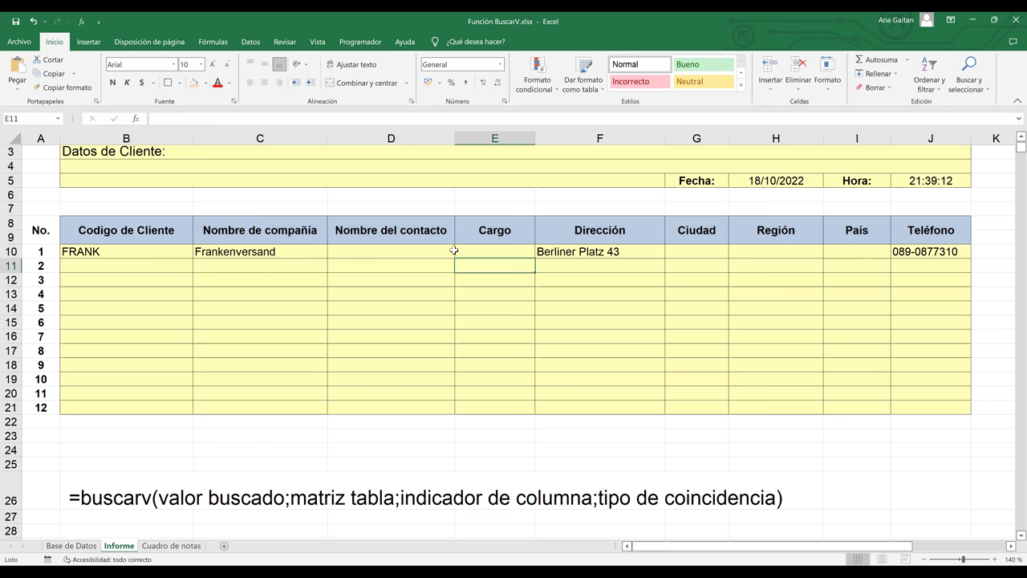
click(276, 251)
click(297, 118)
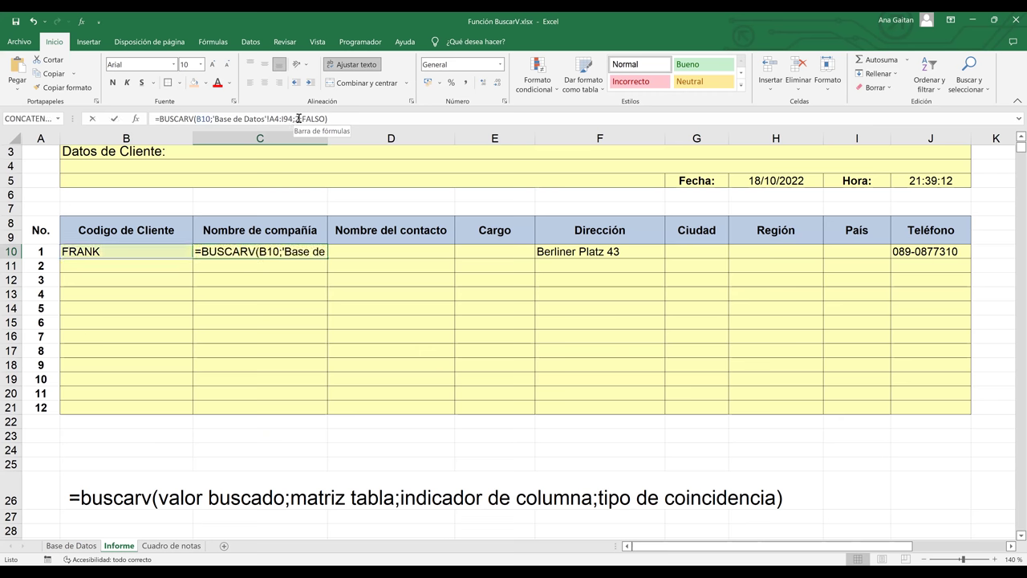
text(2)
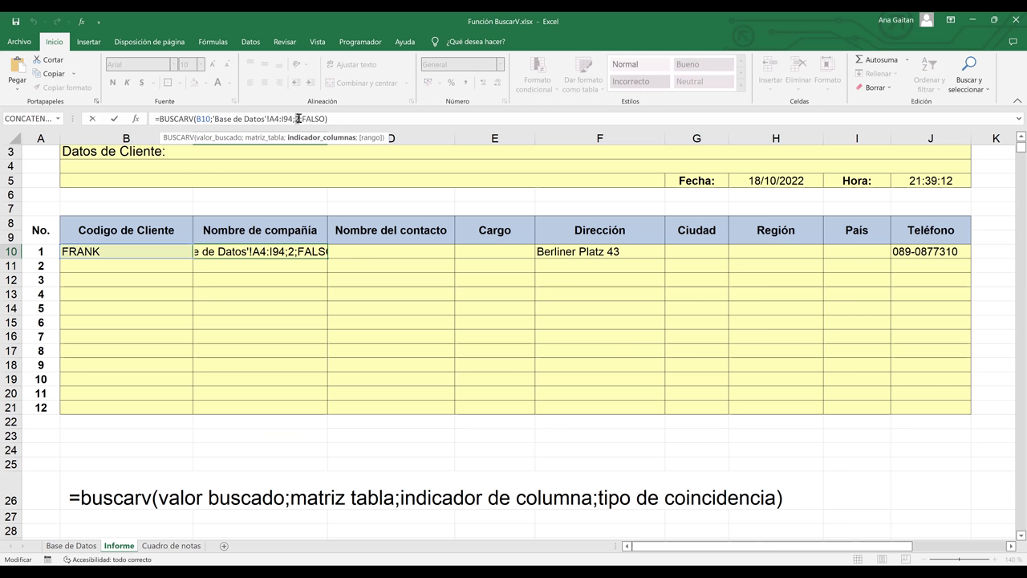
click(445, 311)
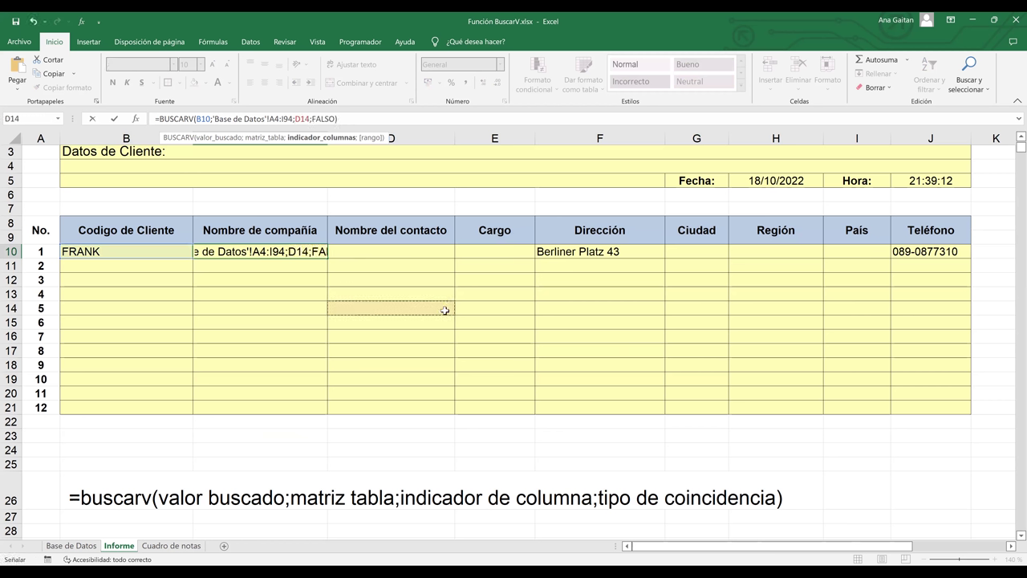
key(BackSpace)
key(BackSpace)
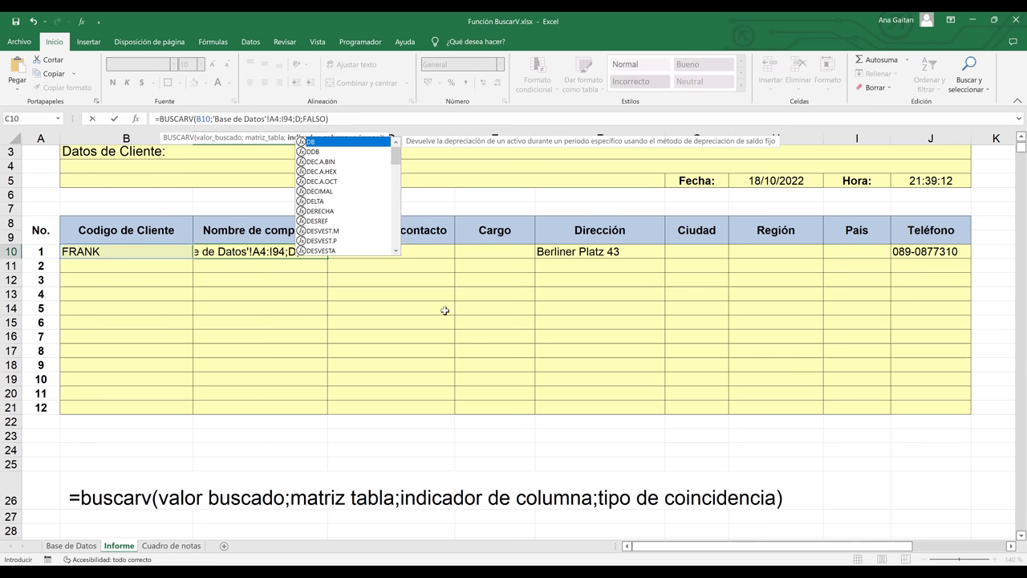
key(BackSpace)
text(2)
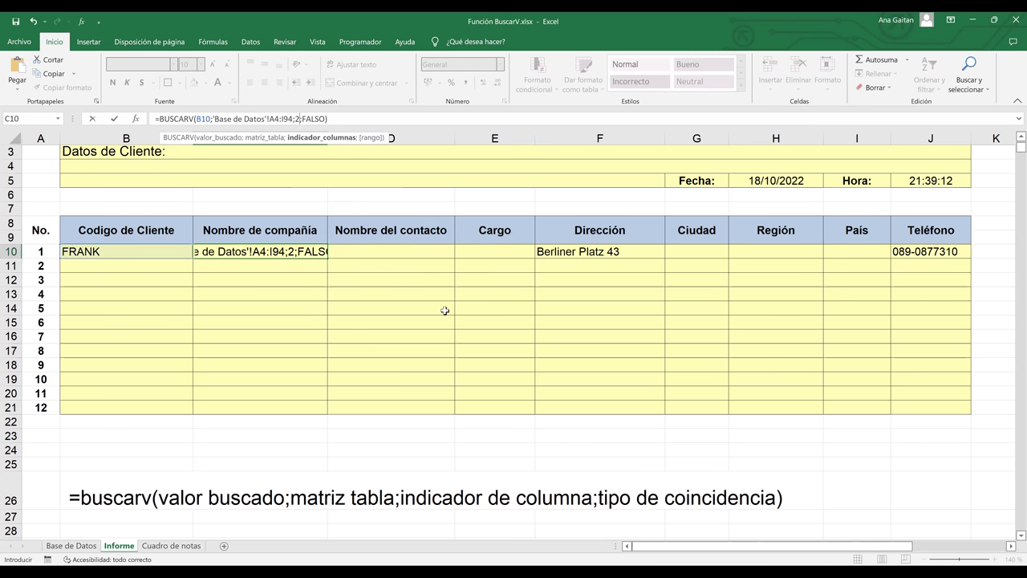
key(Return)
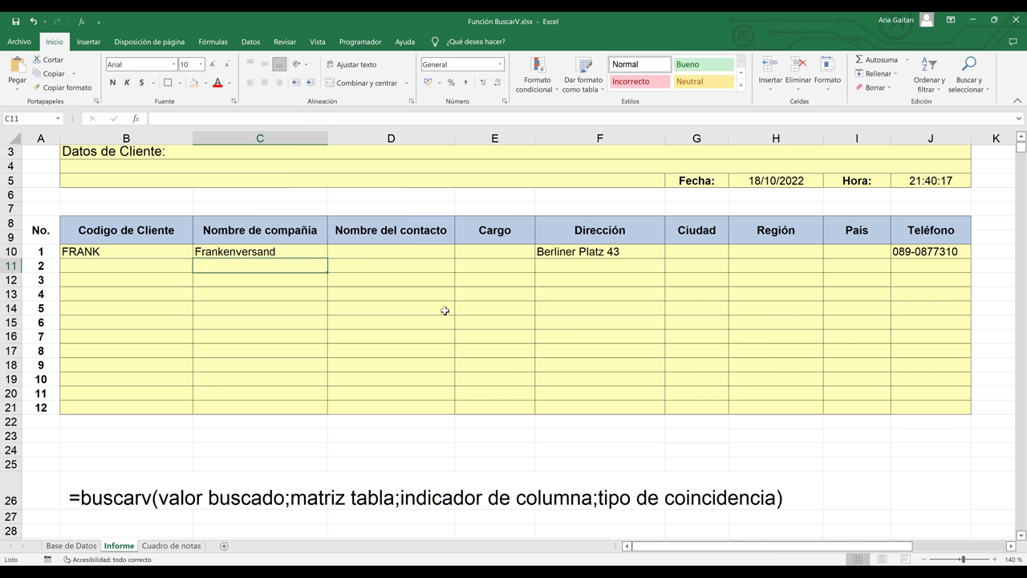
- Fill the BUSCARV formula from C10 across row 10 to the Teléfono column in J10
click(296, 253)
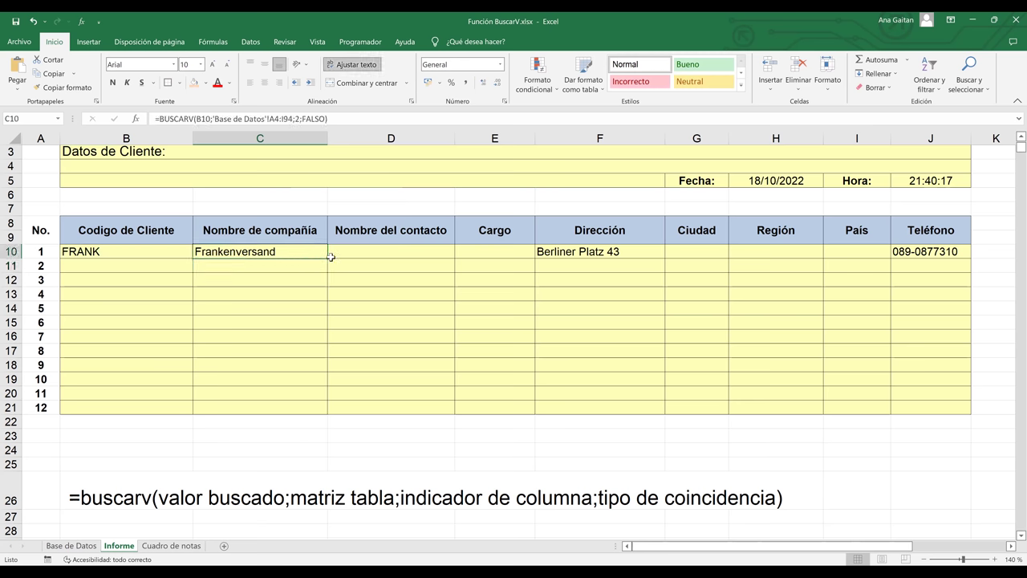
drag(328, 257, 941, 231)
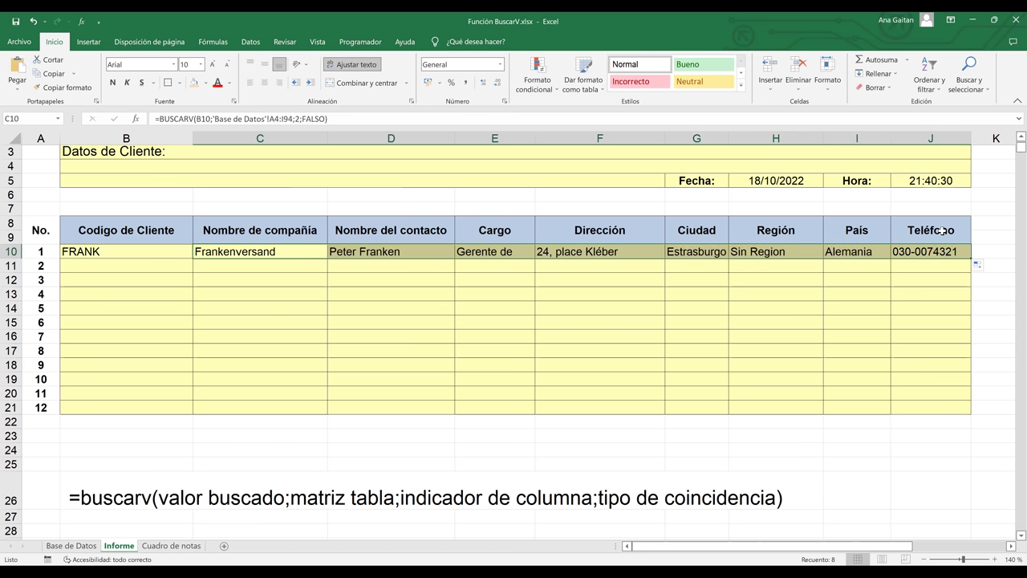
- Compare the original formula in C10 with the filled copies in row 10, checking how their references shift
click(368, 251)
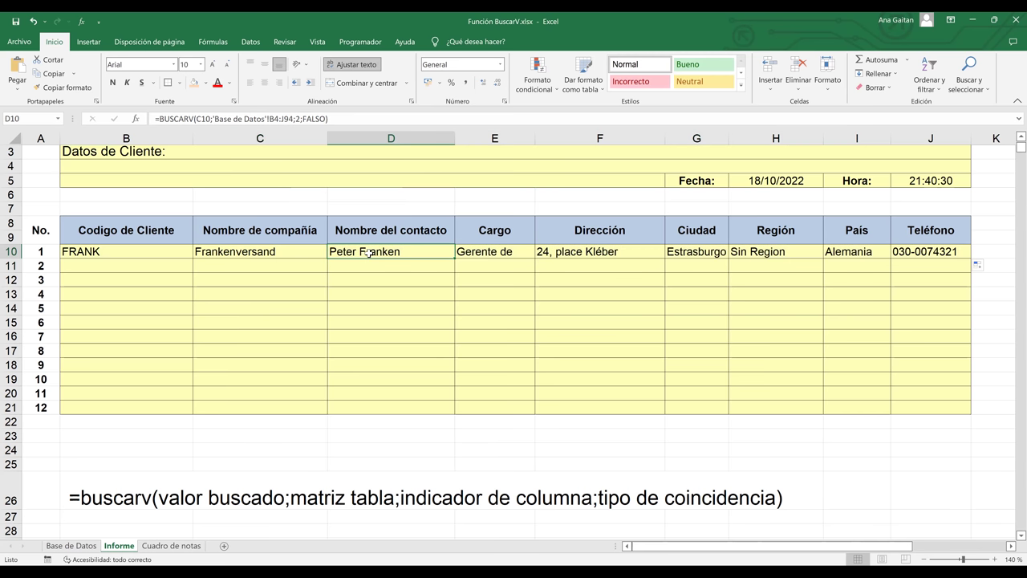
click(302, 252)
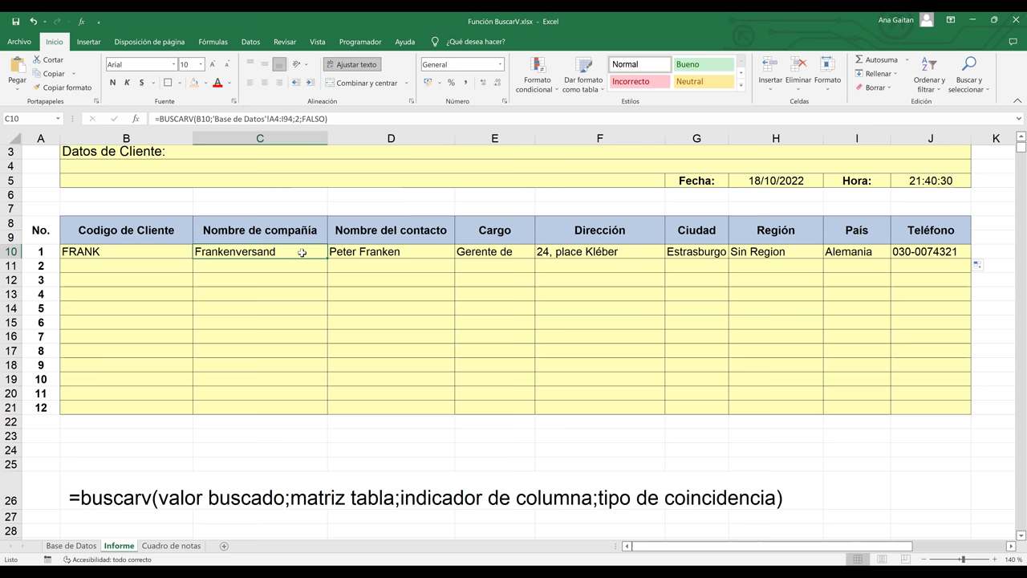
click(350, 253)
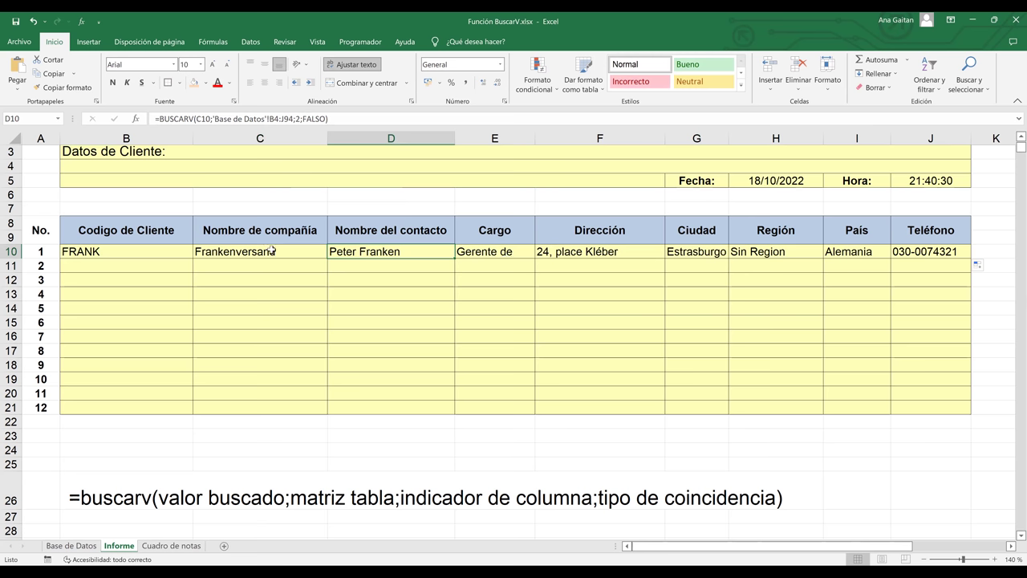
key(Left)
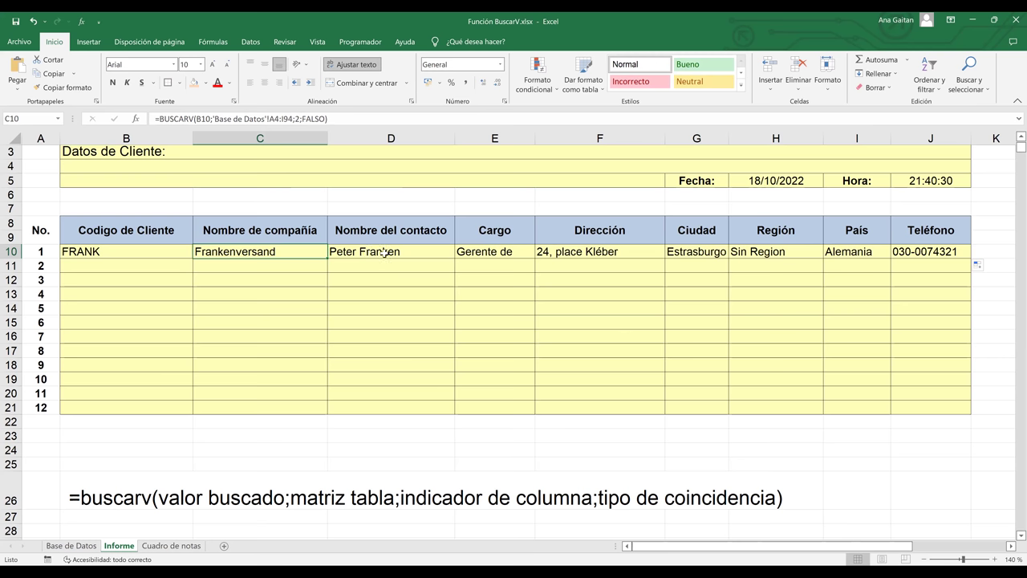
click(480, 254)
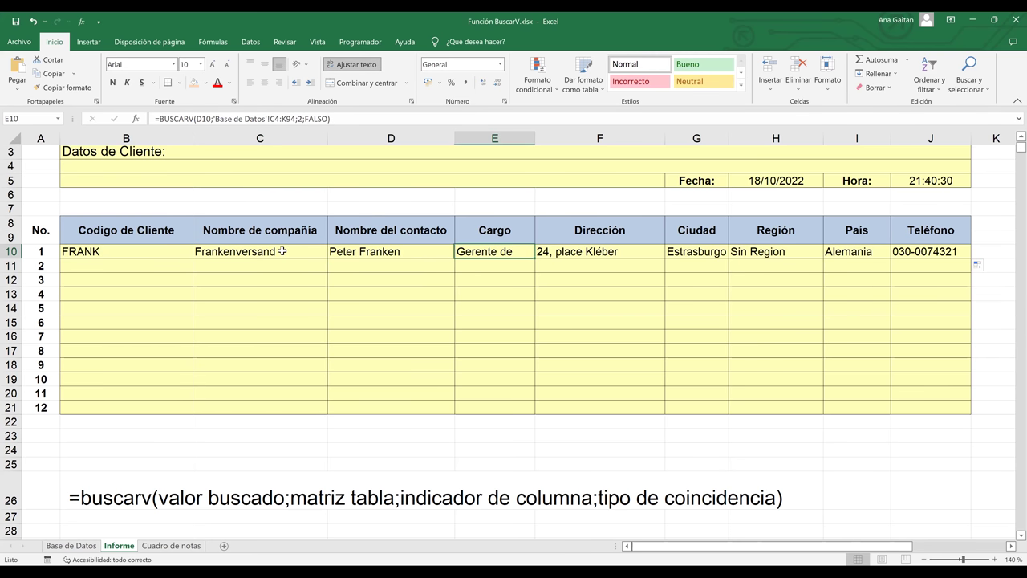
click(282, 252)
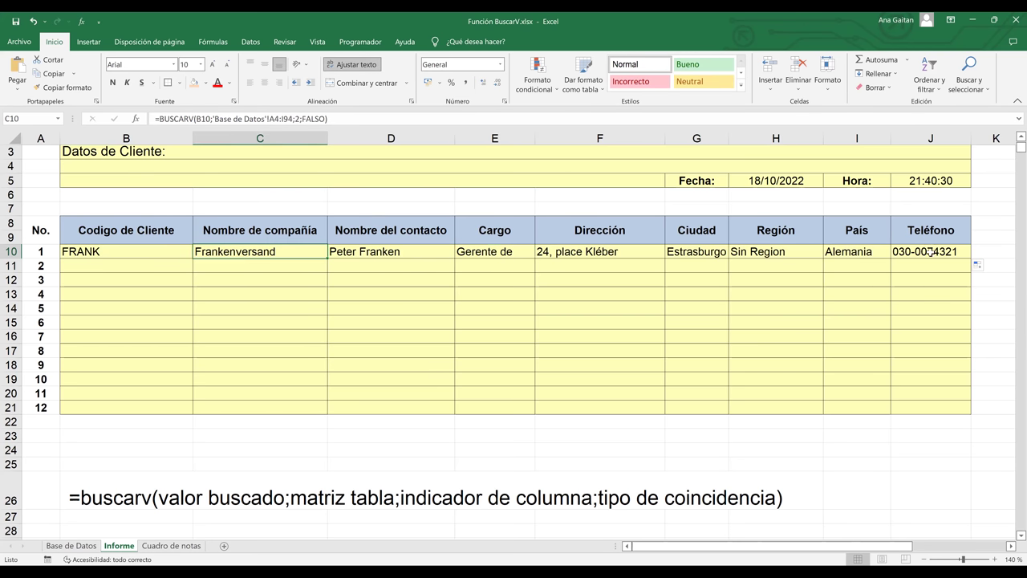
key(Right)
click(847, 254)
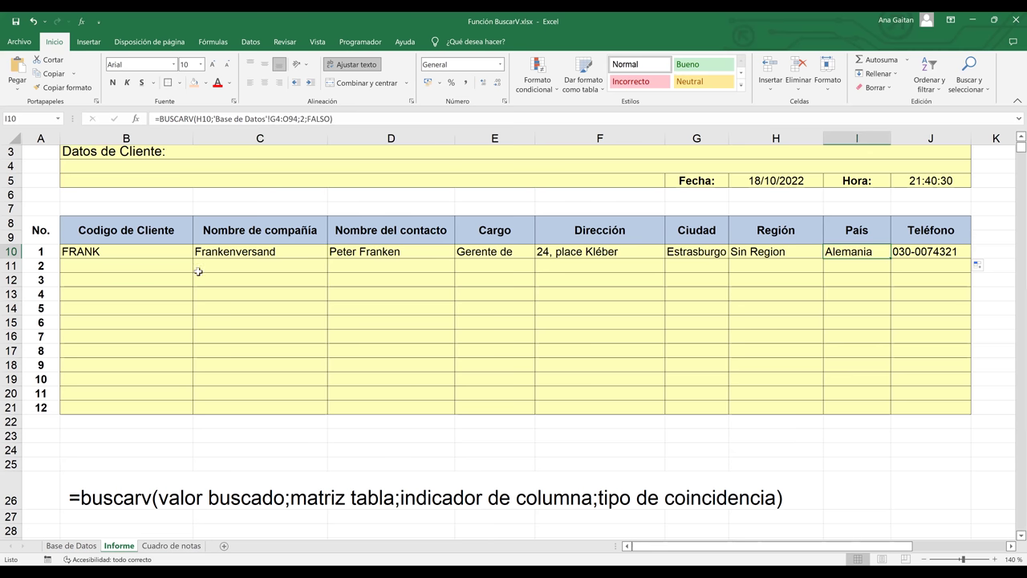
click(250, 252)
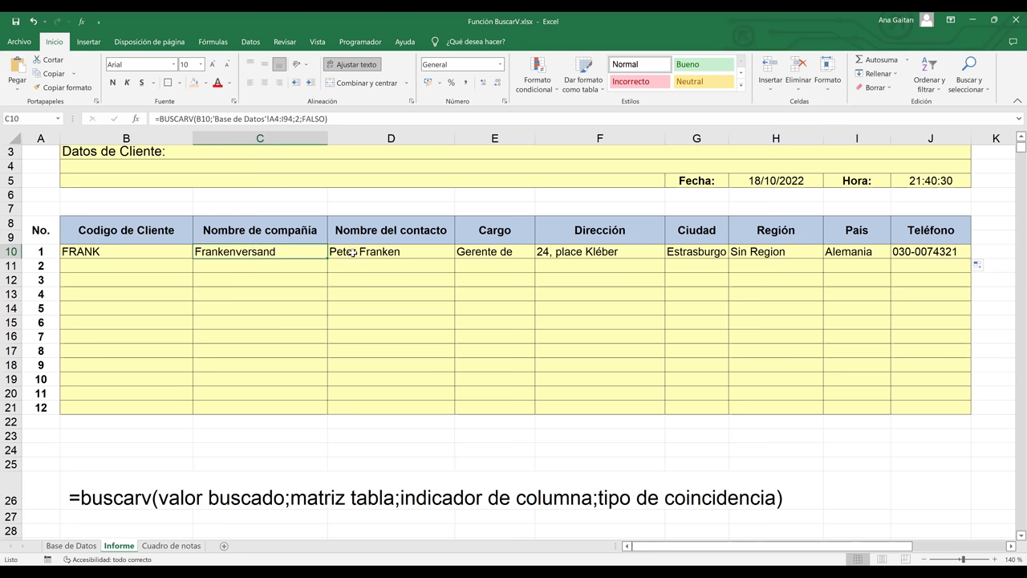
click(353, 252)
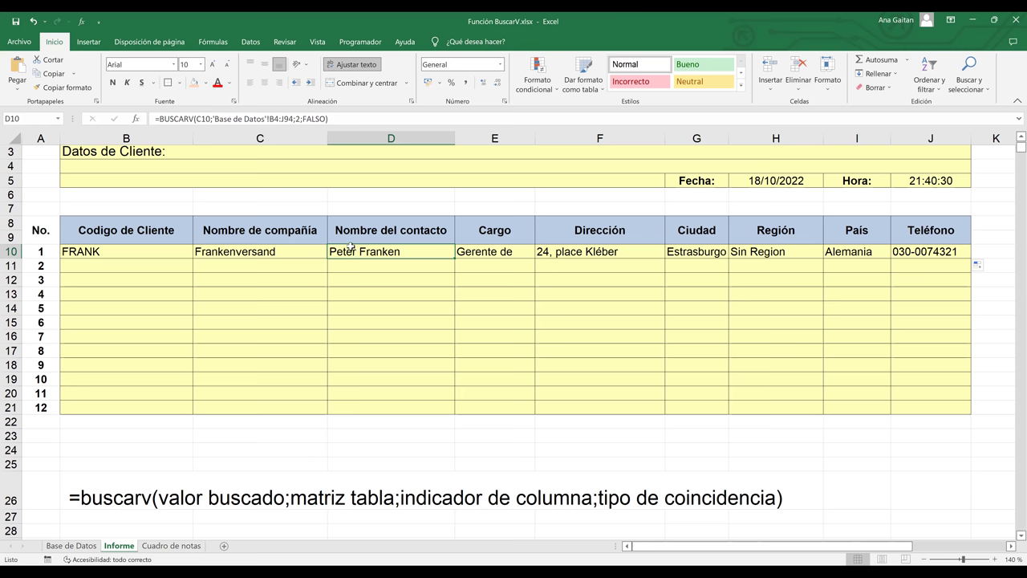
- Inspect the lookup value reference inside the D10 formula and close the cell without changing it
double_click(353, 252)
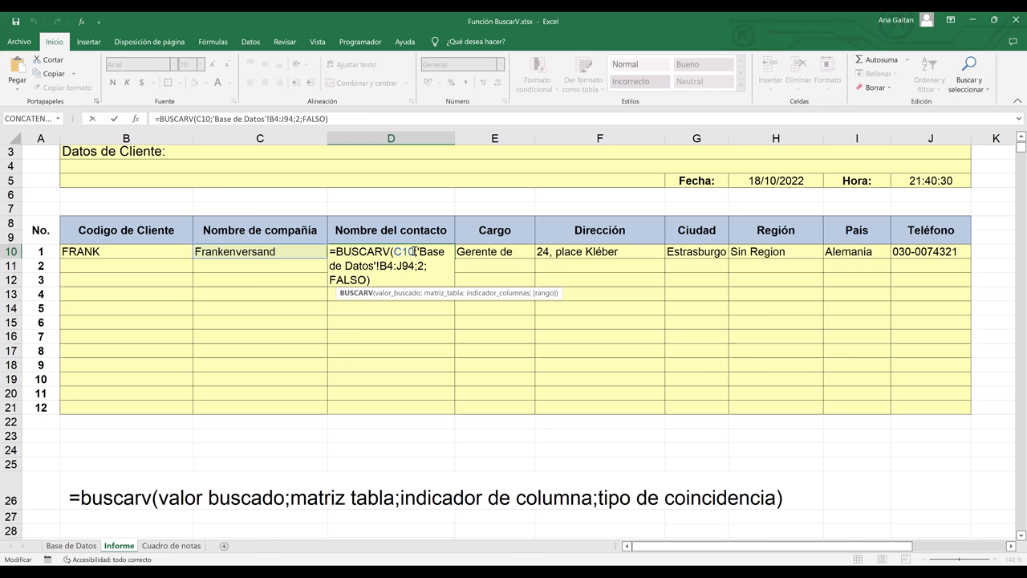
drag(415, 251, 397, 250)
key(shift+Left)
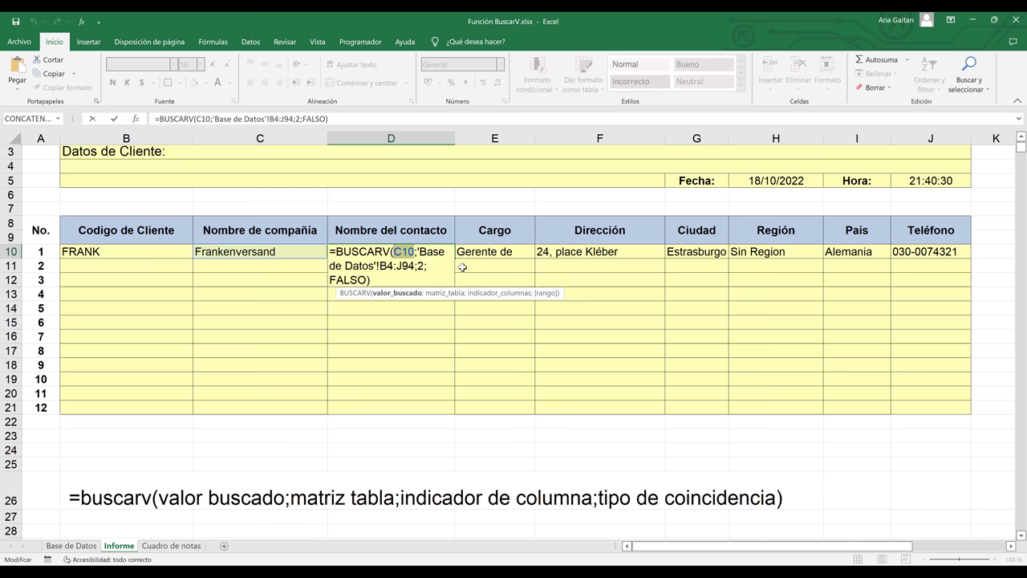
key(Return)
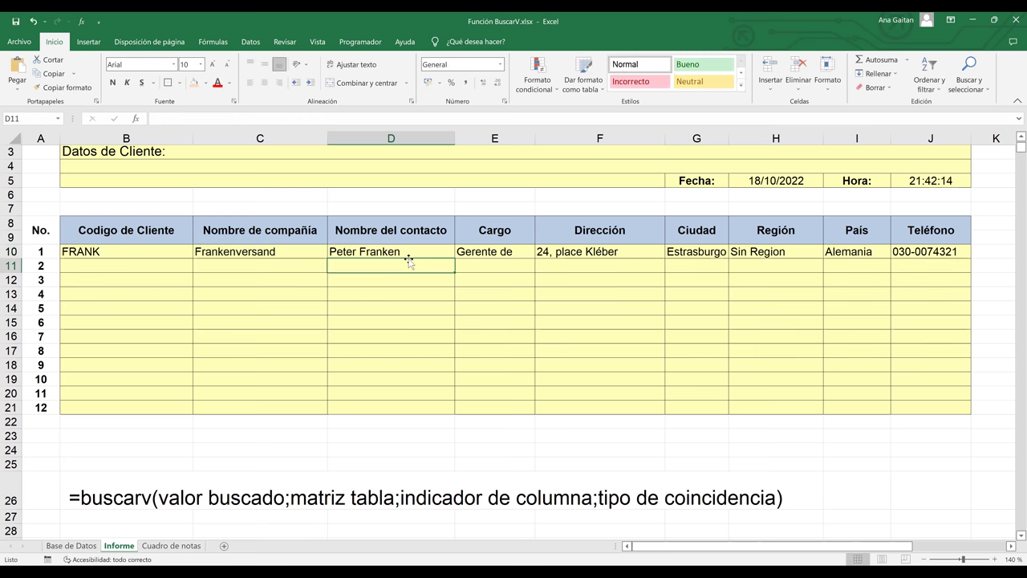
- Make the lookup value in the C10 formula an absolute reference, $B$10, and enter it
click(253, 254)
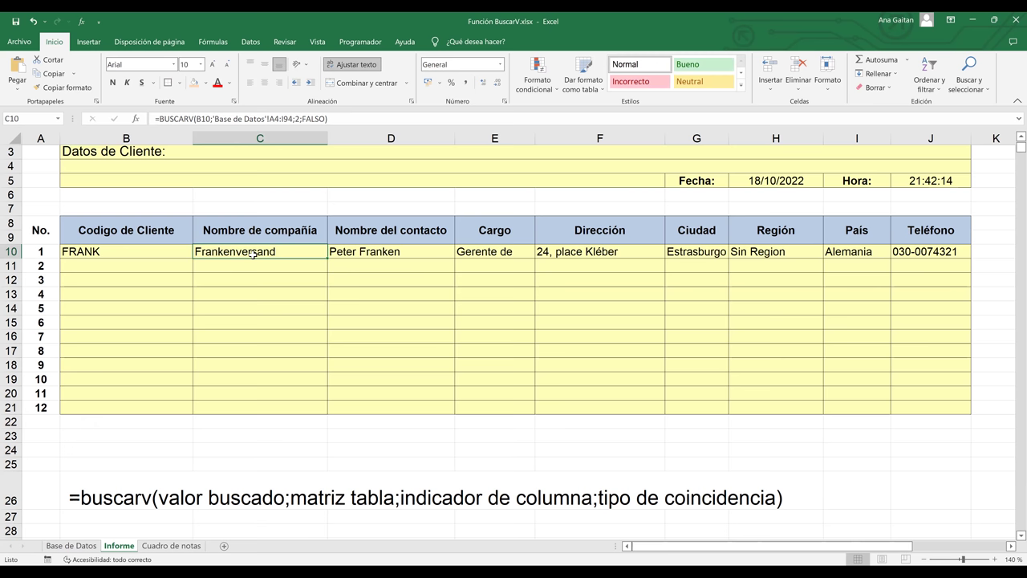
double_click(253, 254)
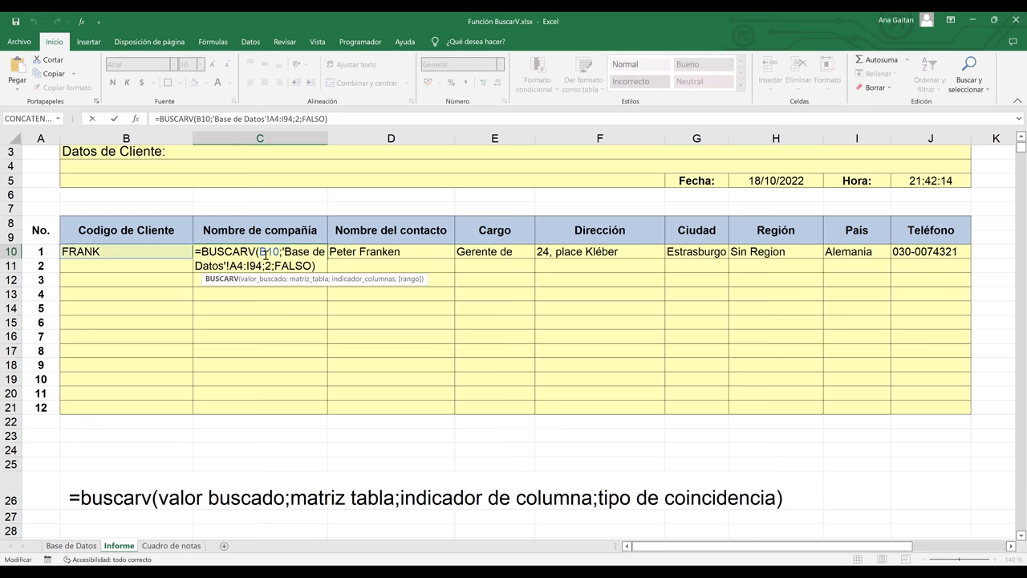
click(261, 254)
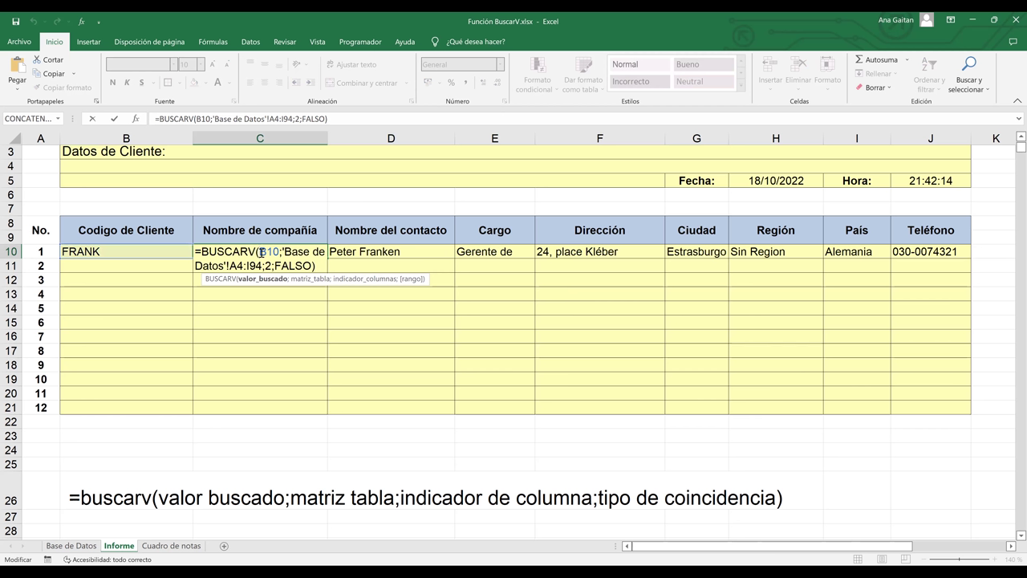
key(F4)
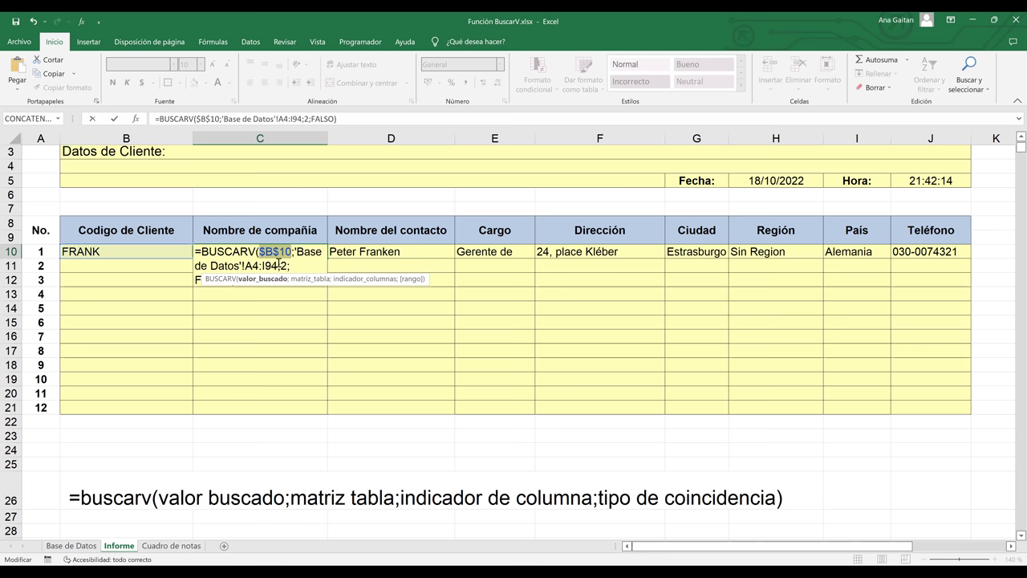
key(Return)
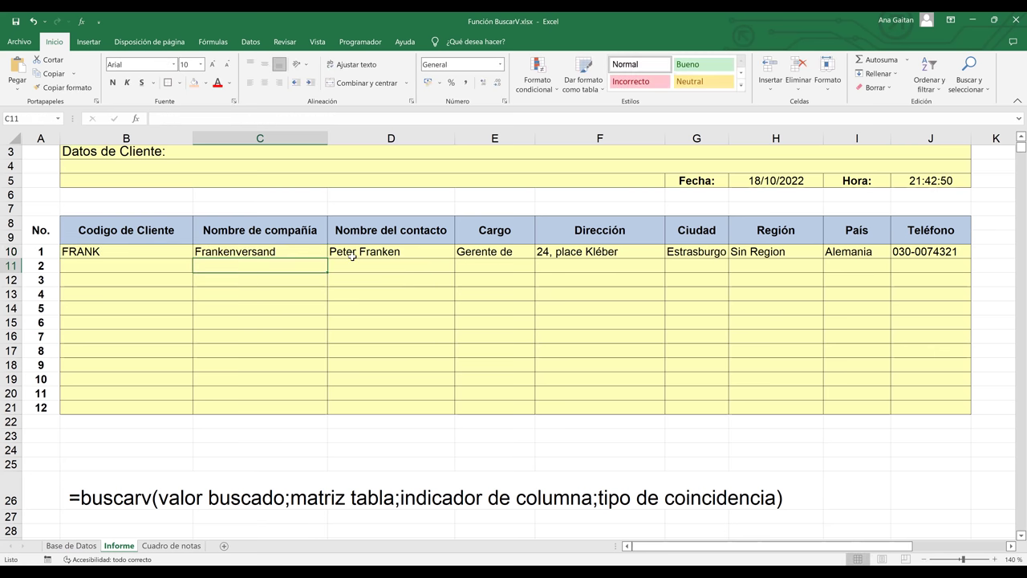
- Compare the Base de Datos table range in the C10 formula with the range in the D10 formula
double_click(279, 253)
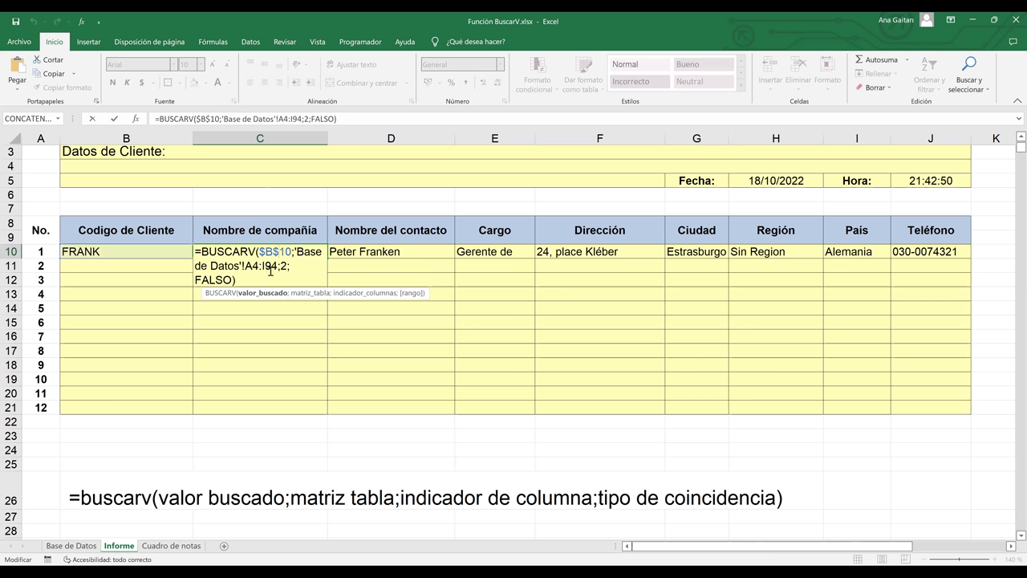
click(357, 255)
double_click(361, 254)
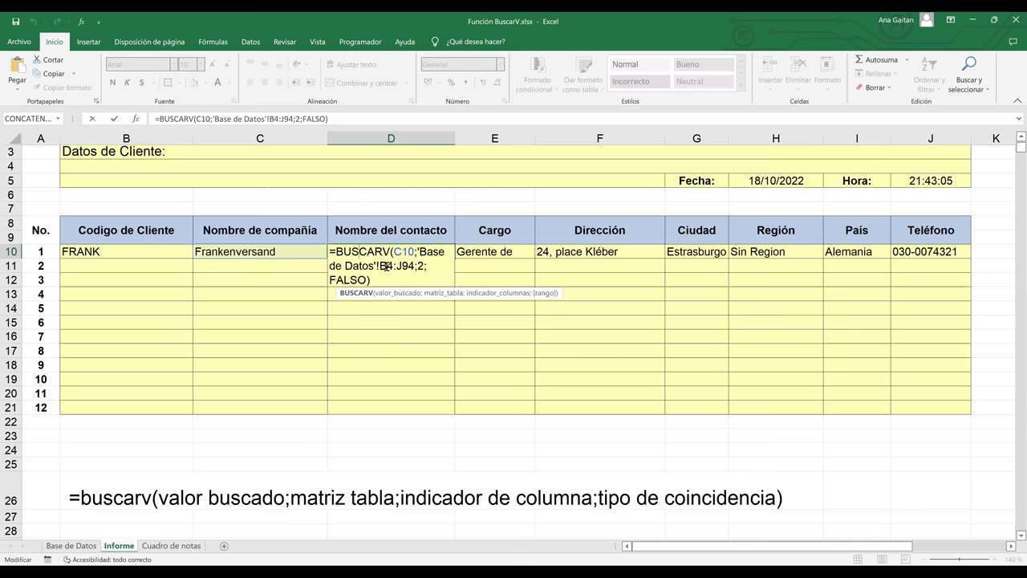
click(74, 548)
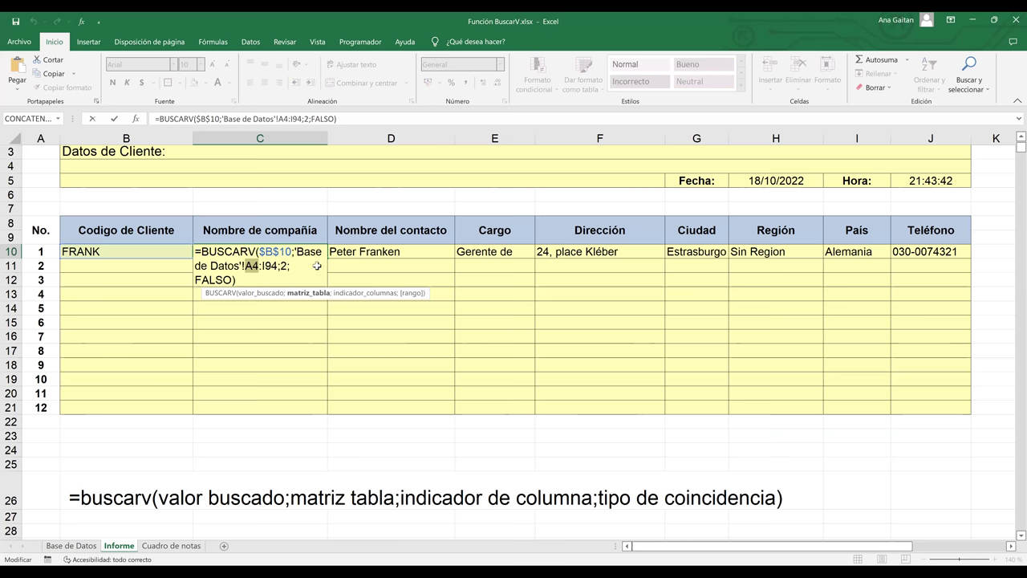
double_click(358, 255)
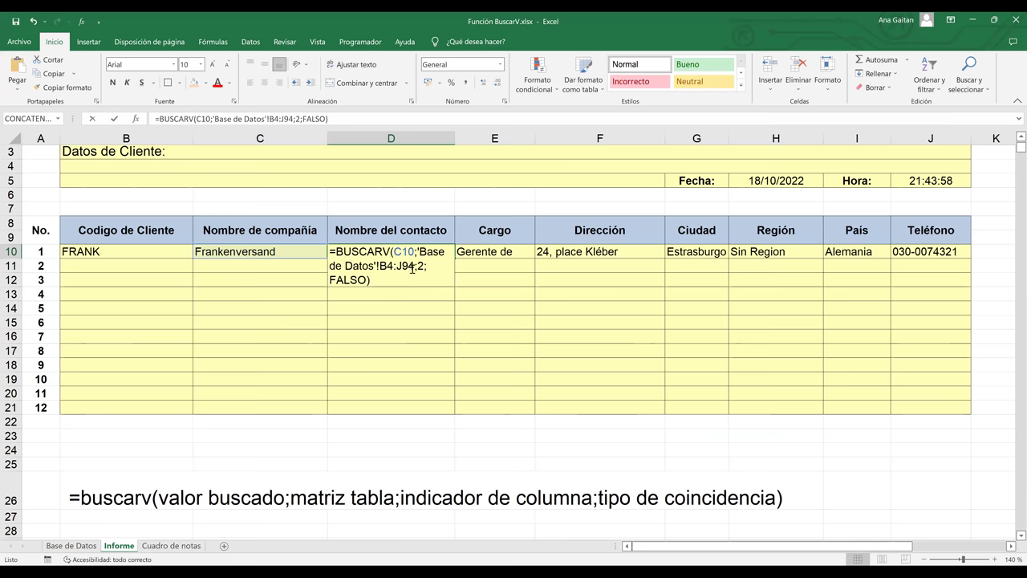
double_click(412, 268)
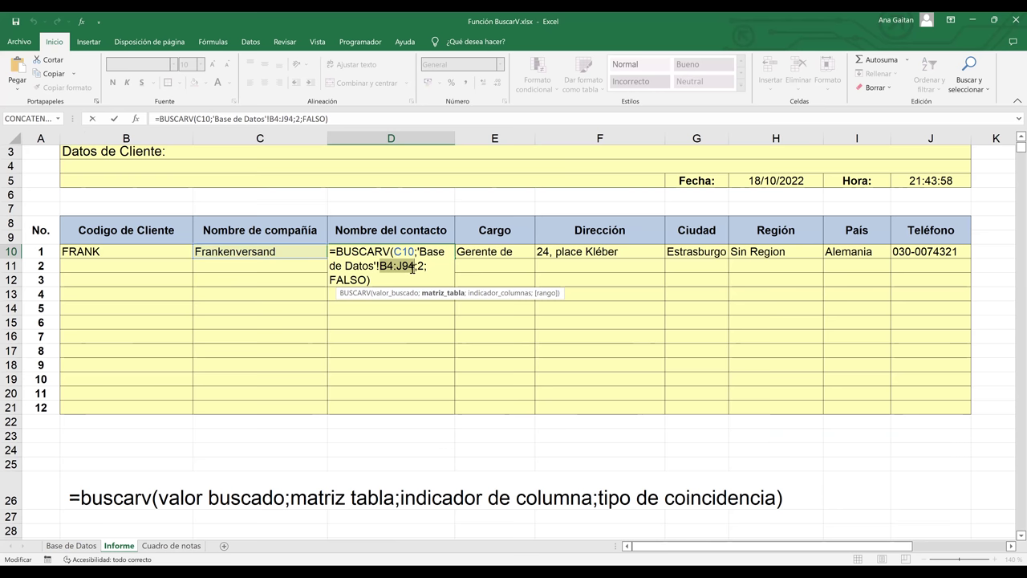
key(Return)
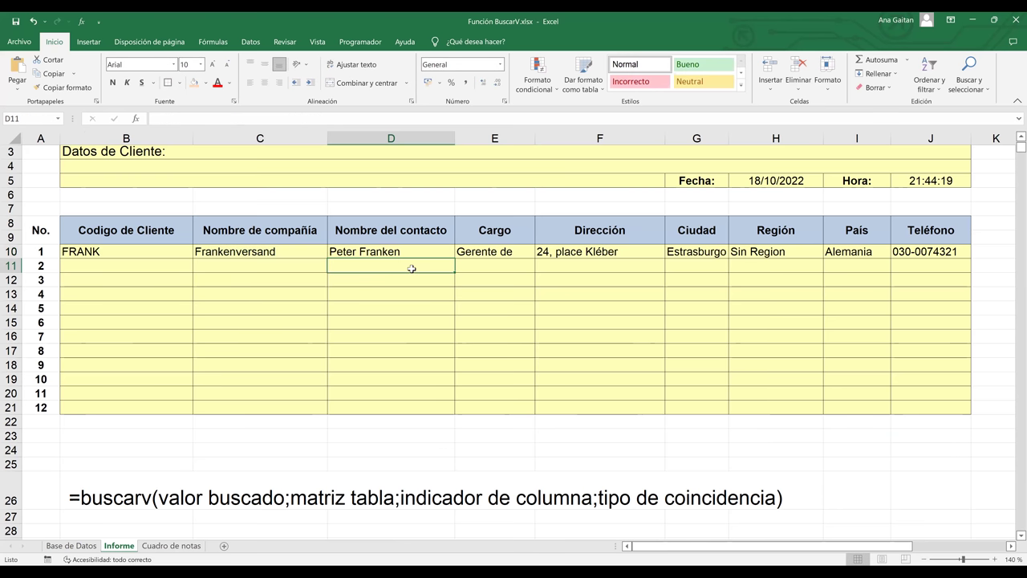
- Review the full data range on the Base de Datos sheet by selecting it, and return to Informe
click(68, 546)
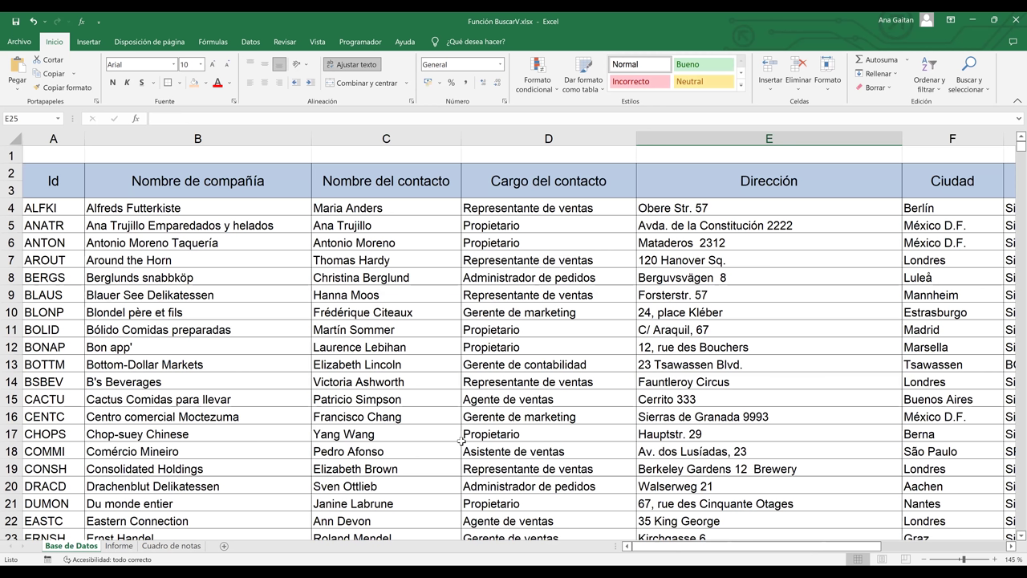
scroll(281, 406, down, 1)
key(ctrl+a)
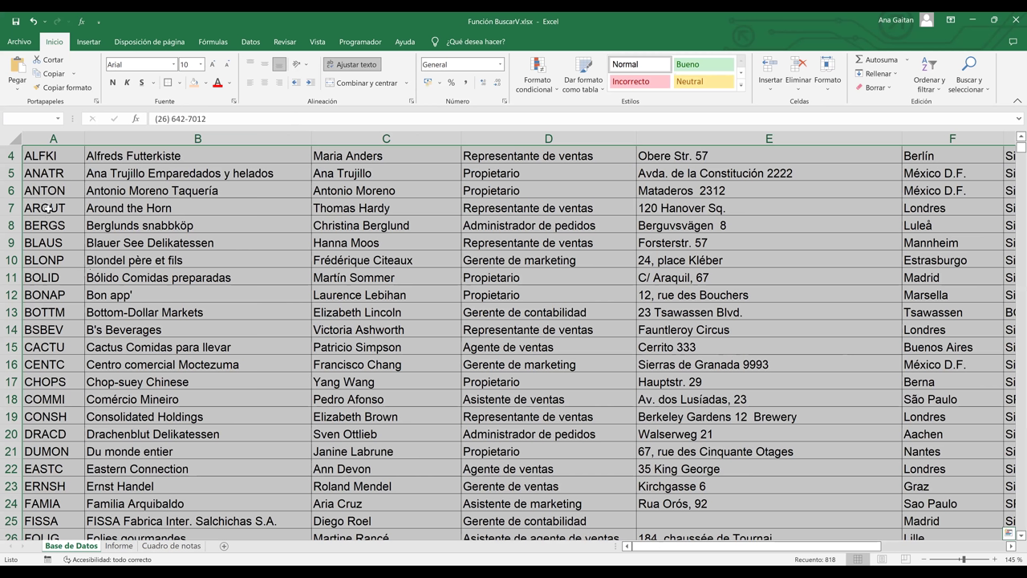
click(119, 546)
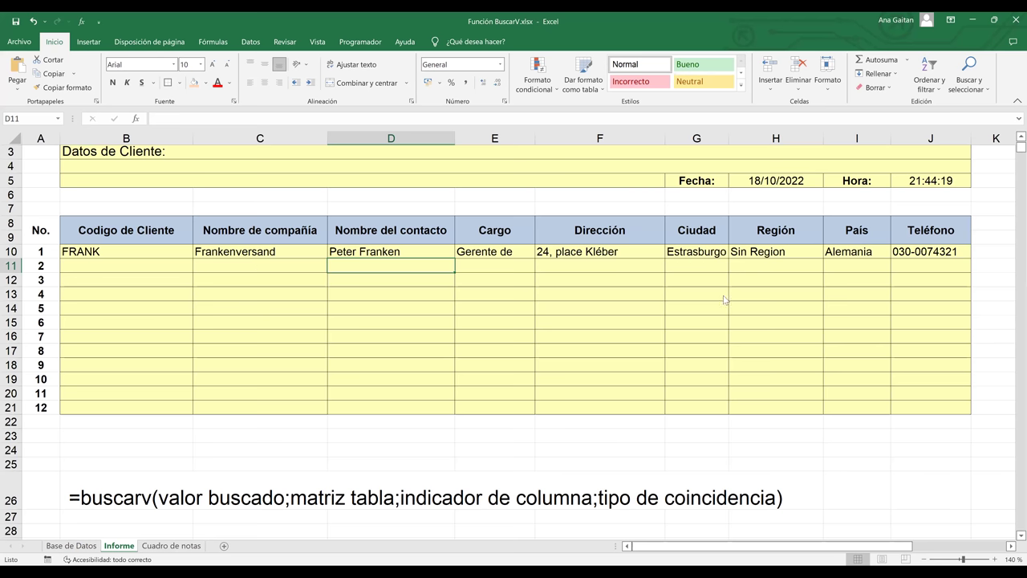
- Make the Base de Datos table range in the C10 formula absolute, $A$4:$I$94, and enter the formula
double_click(312, 251)
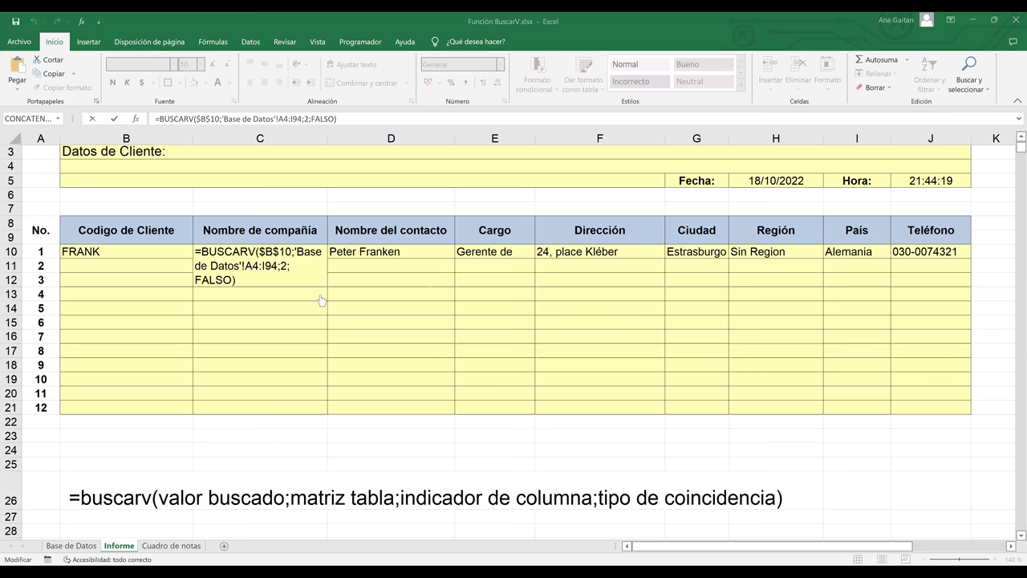
click(295, 114)
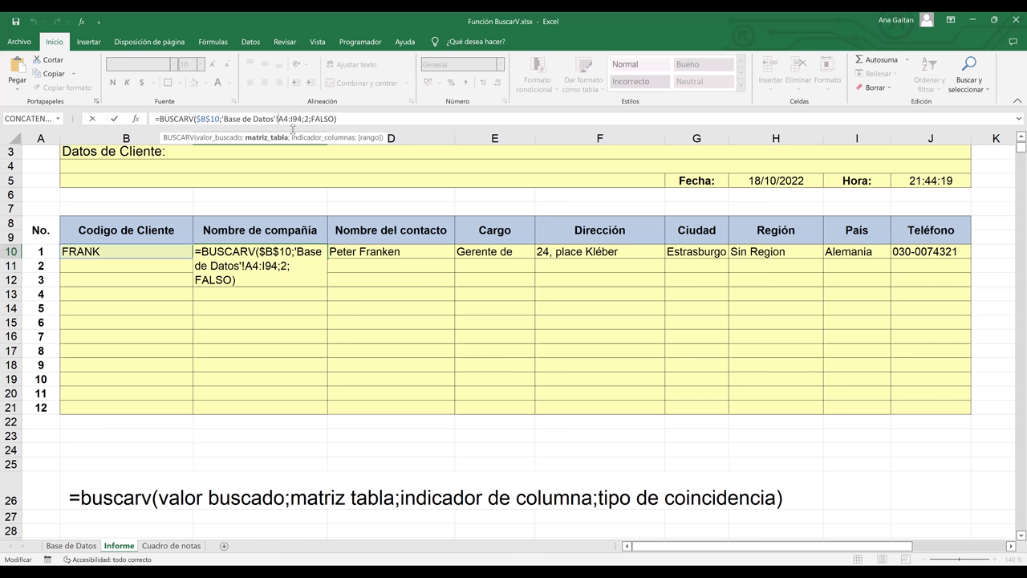
key(F4)
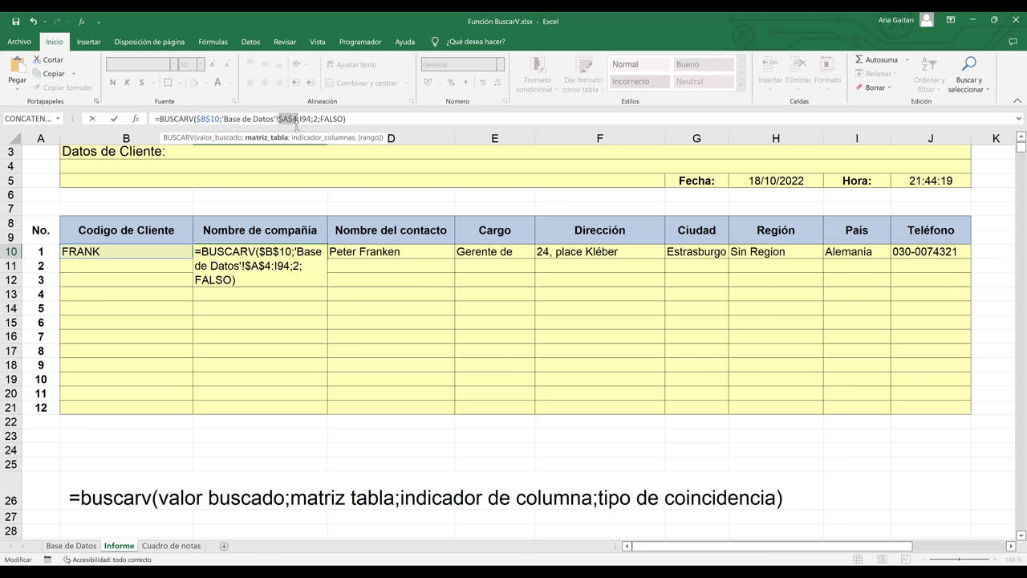
click(302, 119)
key(F4)
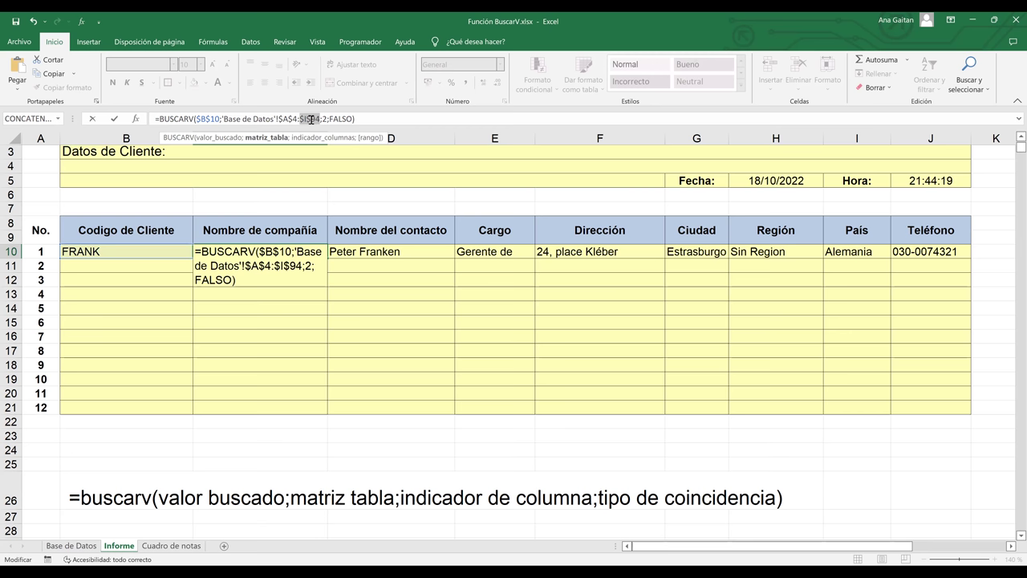
key(Return)
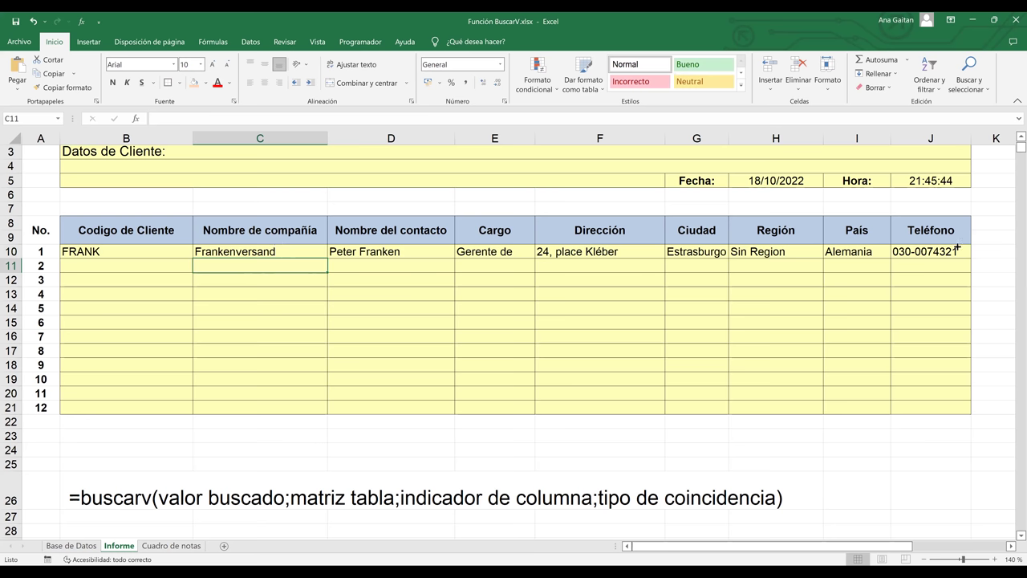
- Copy the C10 formula across the client row through J10
drag(326, 258, 957, 248)
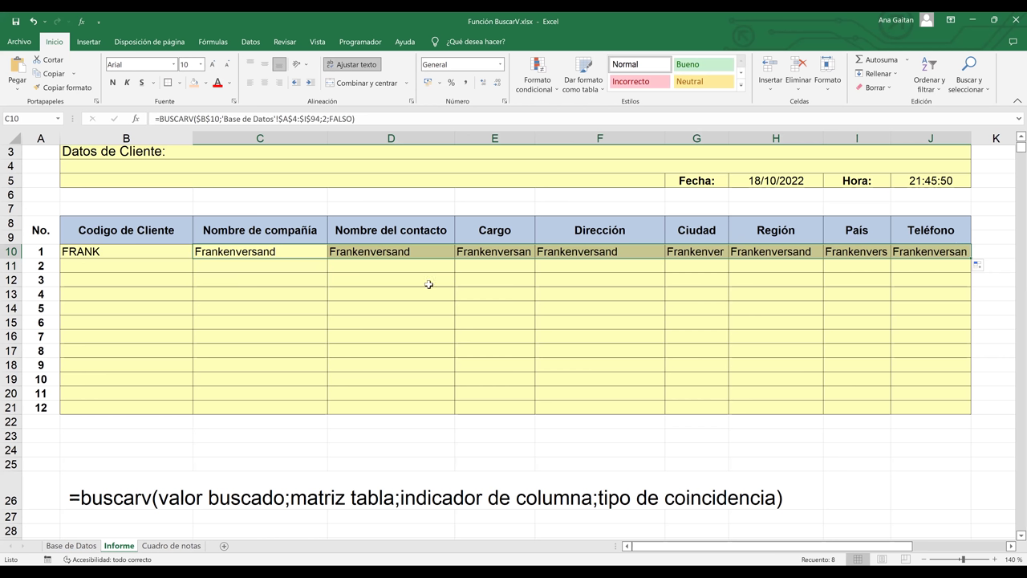
key(Right)
key(Down)
key(Down)
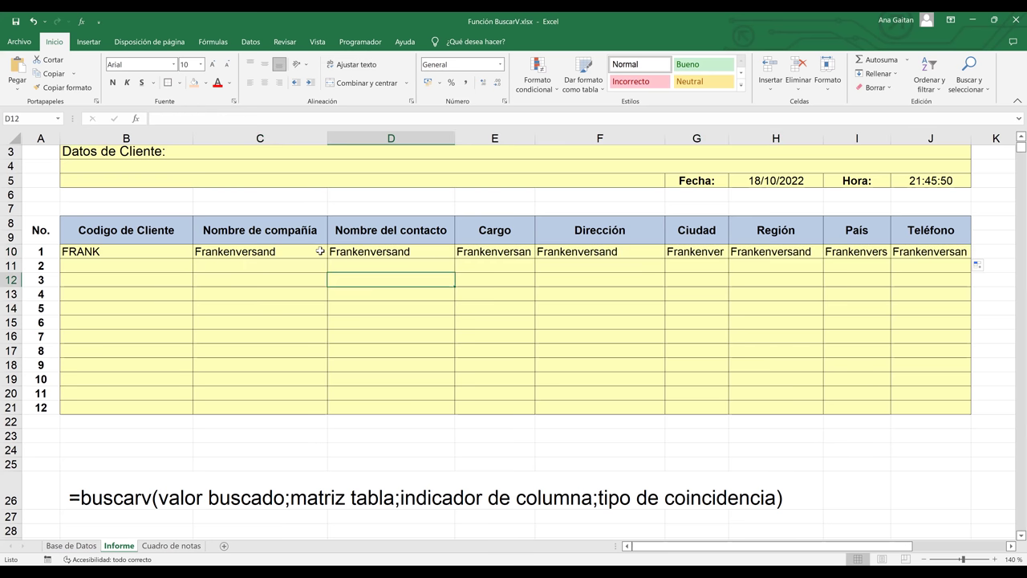
- Compare the formulas in C10 and D10, and set the column index in the D10 formula to 3
click(320, 251)
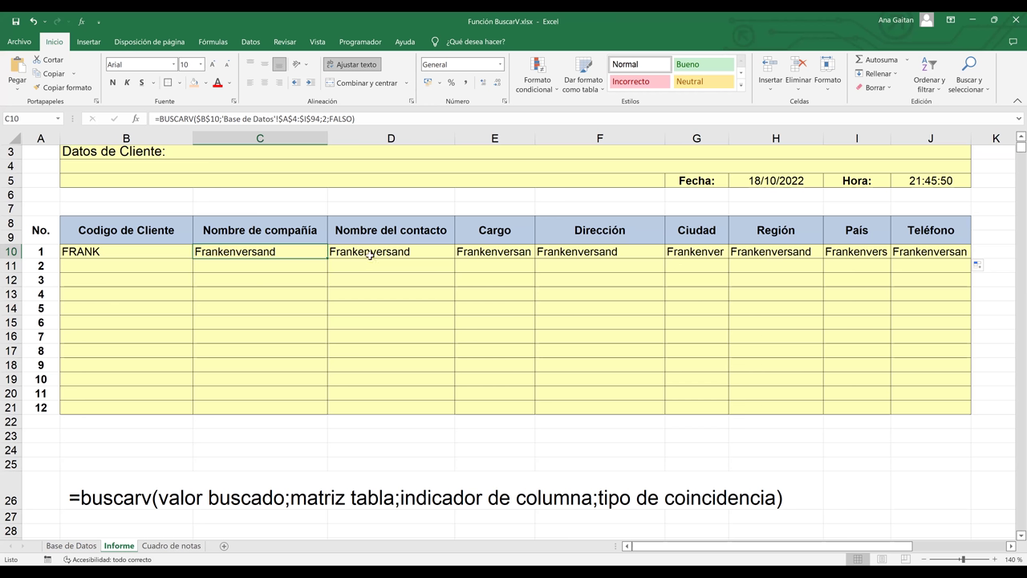
click(358, 255)
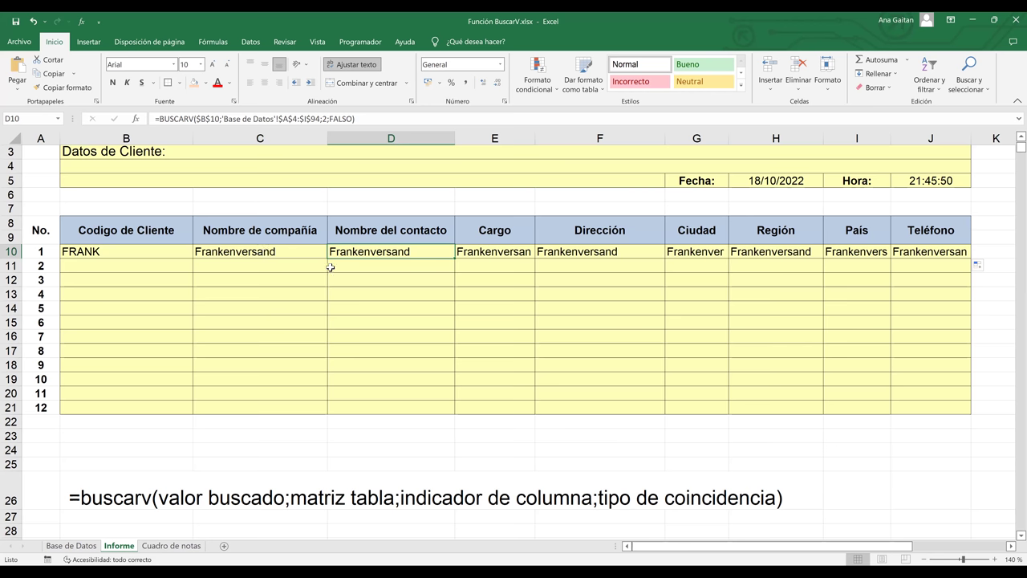
click(372, 262)
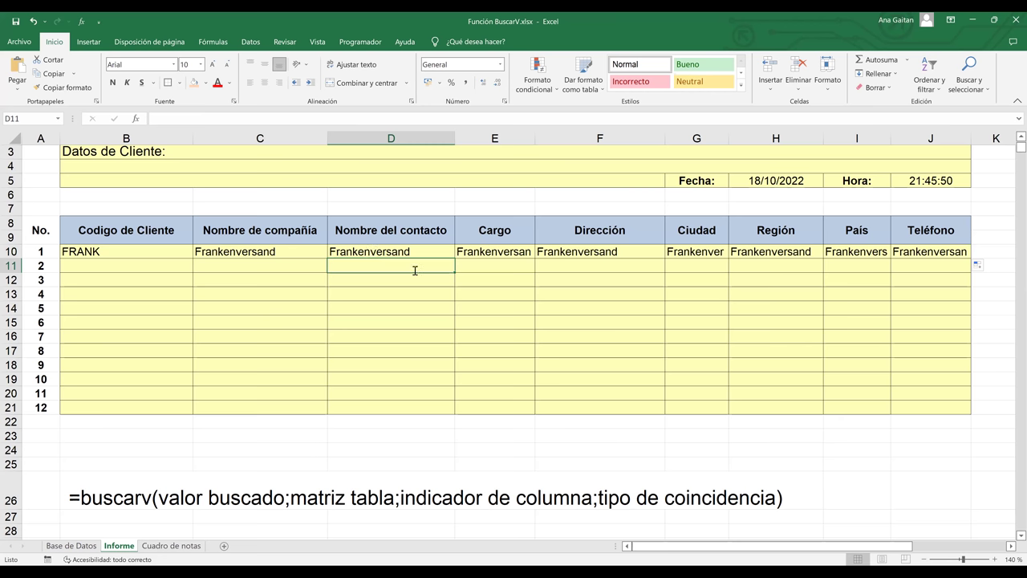
key(Up)
key(F2)
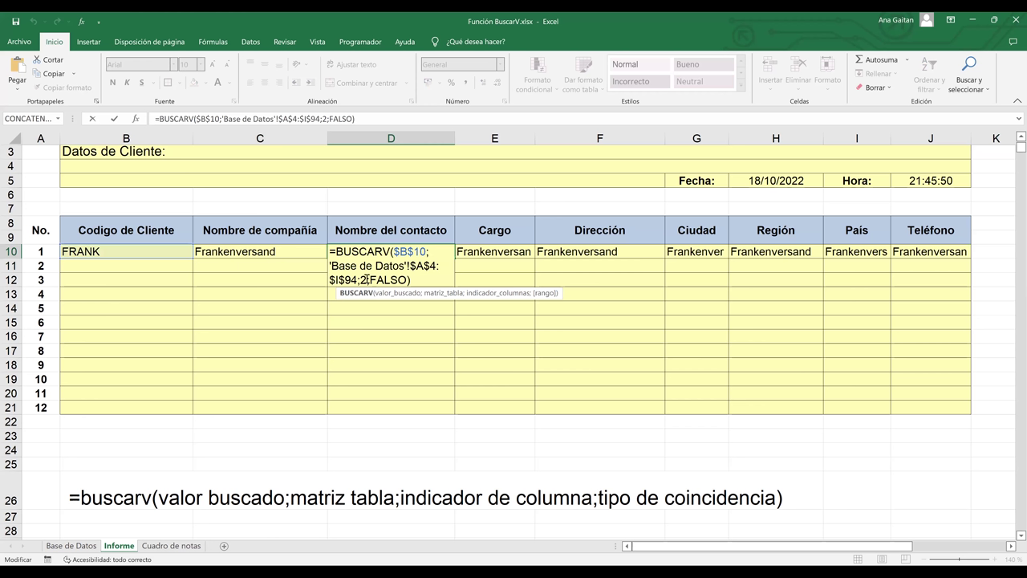
click(365, 280)
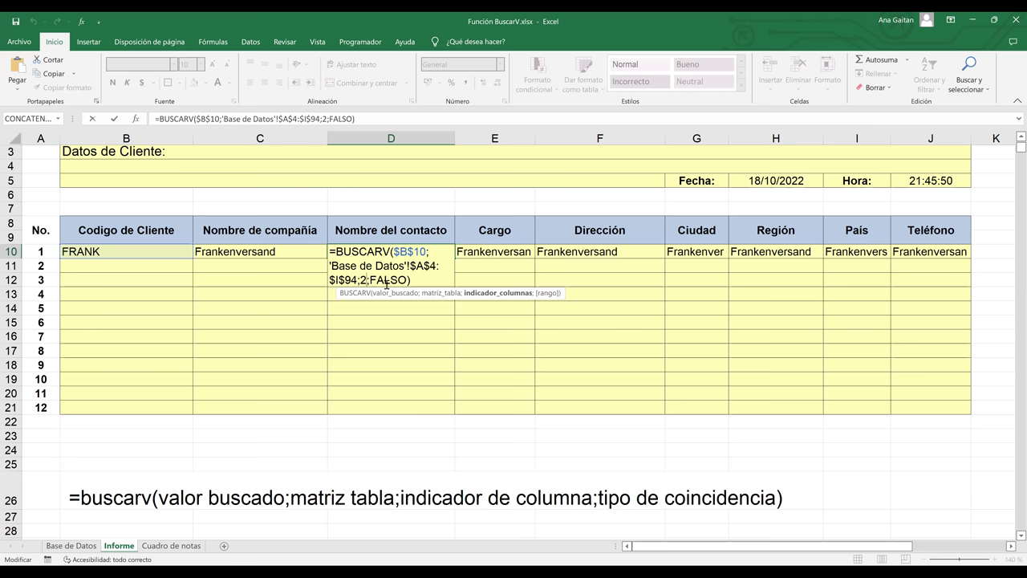
key(BackSpace)
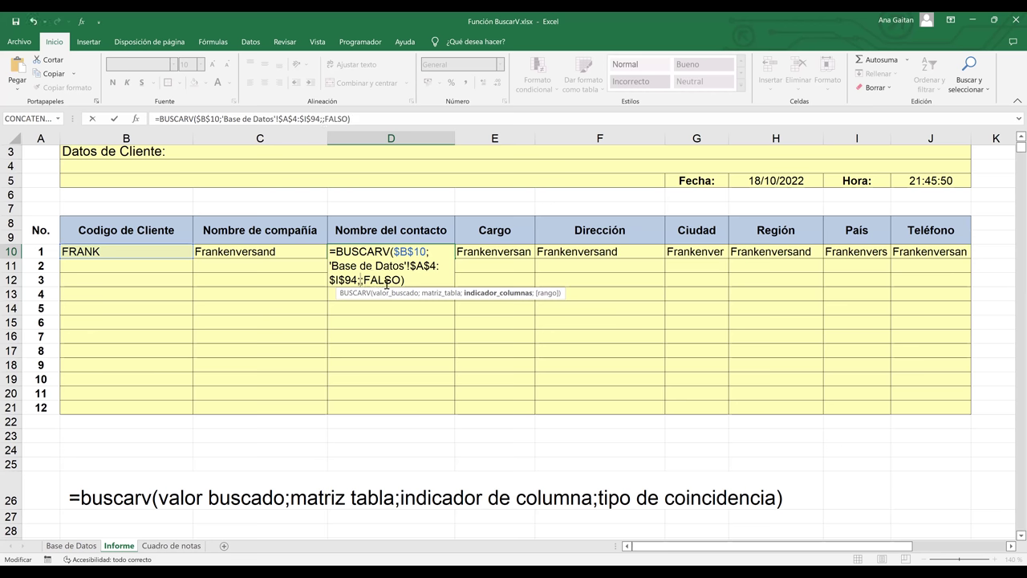
text(3)
key(Return)
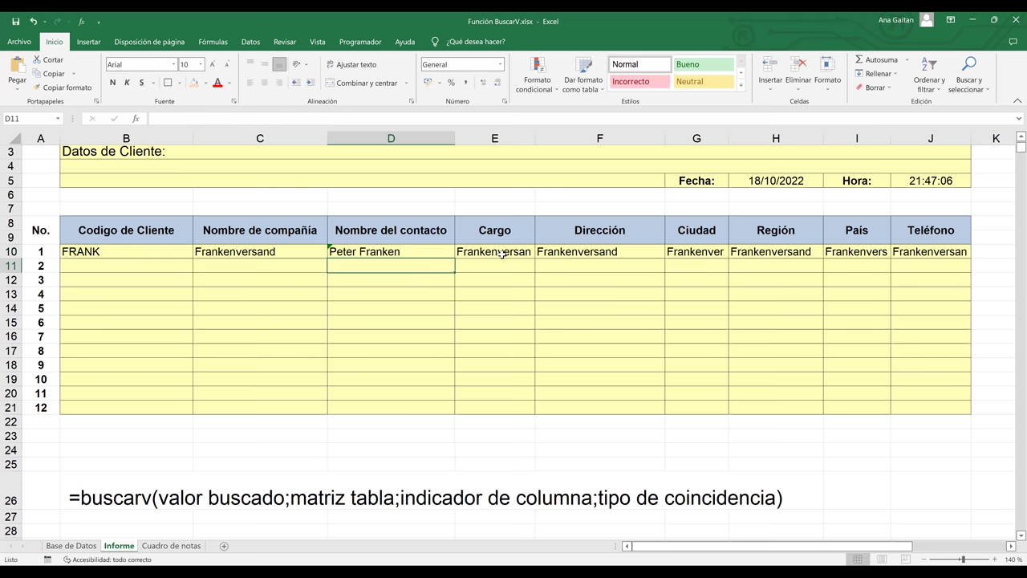
- Set the column index in the Cargo formula in E10 to 4
double_click(501, 254)
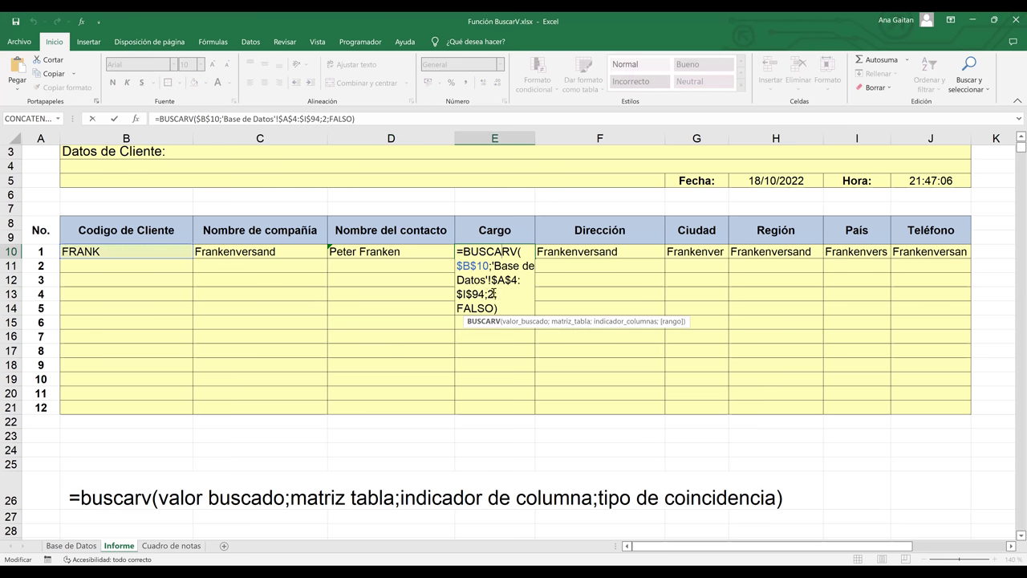
key(BackSpace)
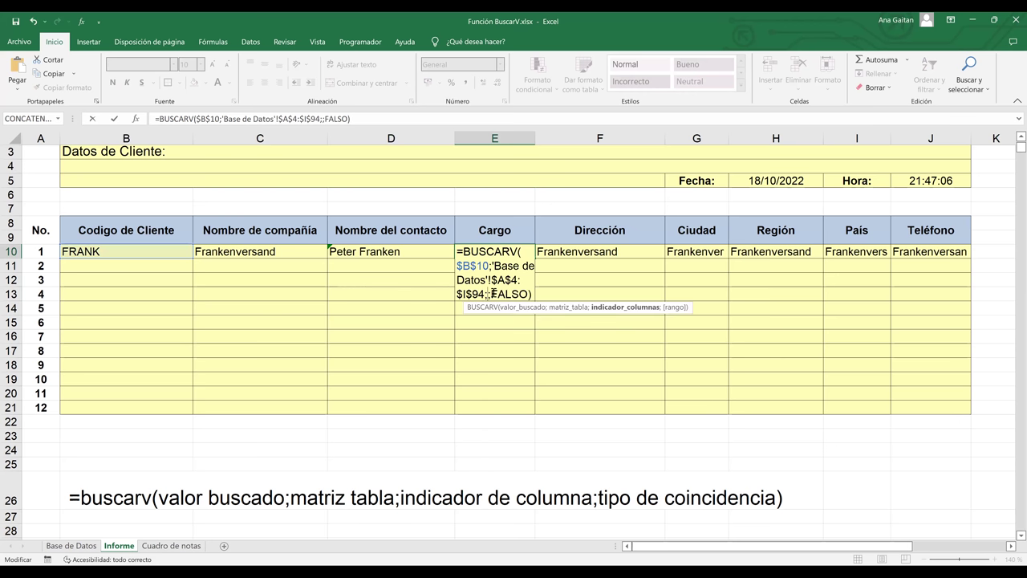
text(4)
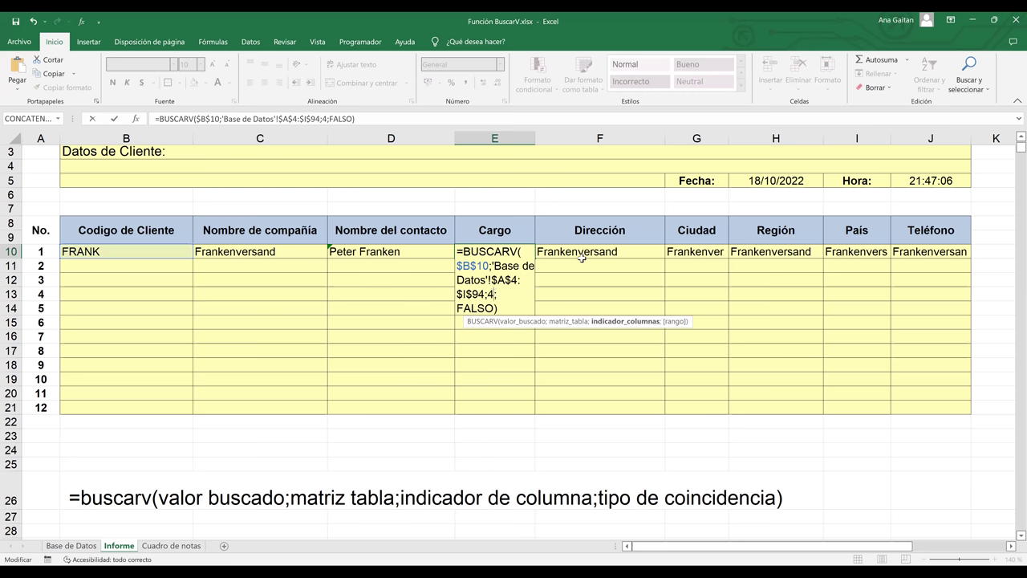
key(Return)
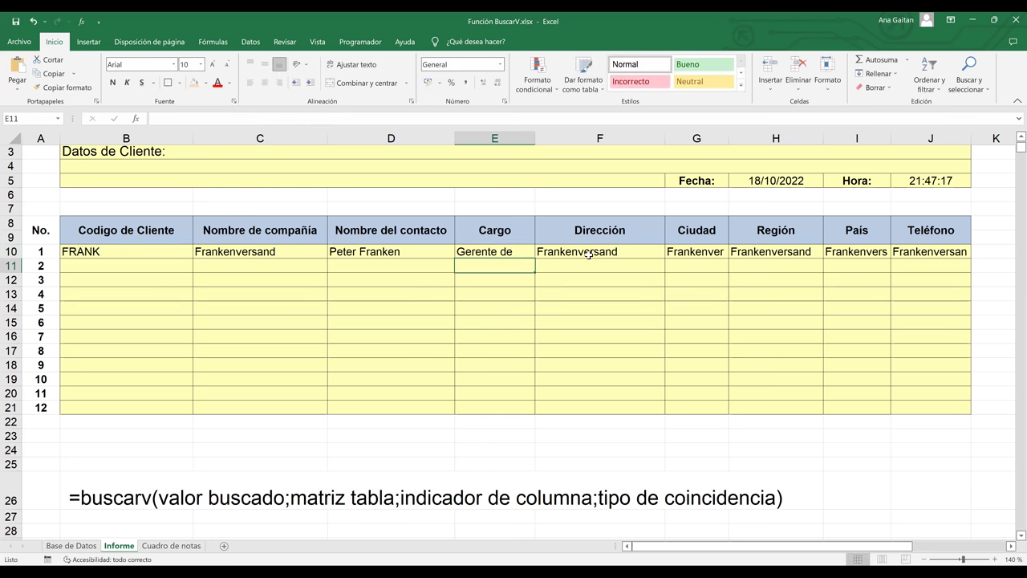
- Set the column index in the Dirección formula in F10 to 5
key(Up)
key(Right)
key(F2)
click(654, 265)
key(BackSpace)
text(5)
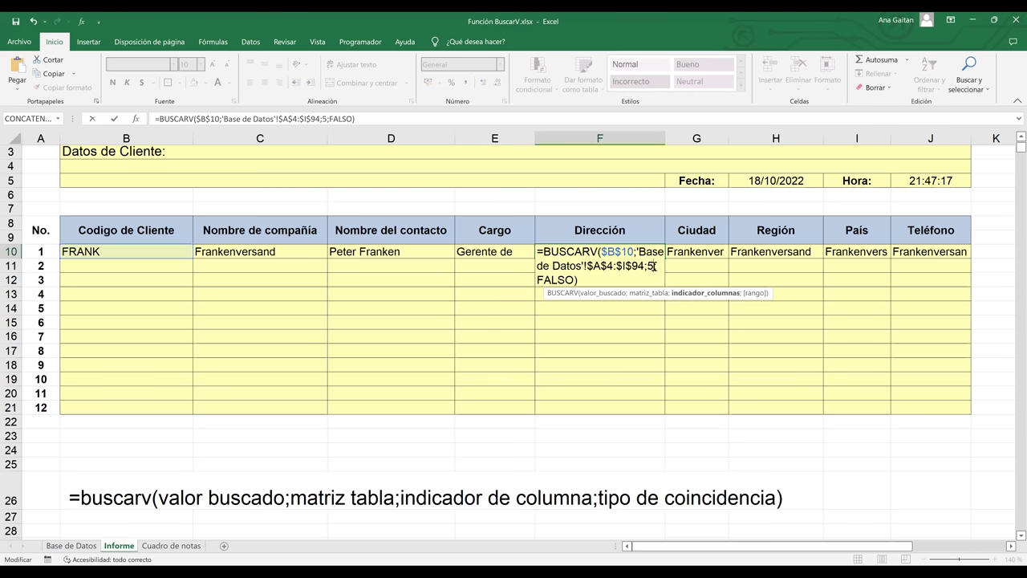
- Set the column index in the Ciudad formula in G10 to 6
click(702, 255)
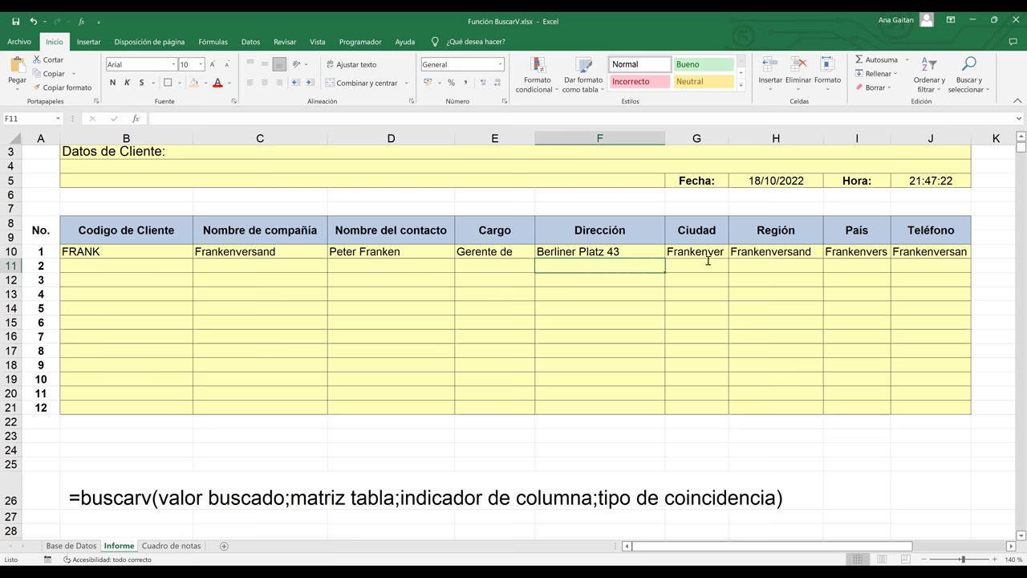
key(F2)
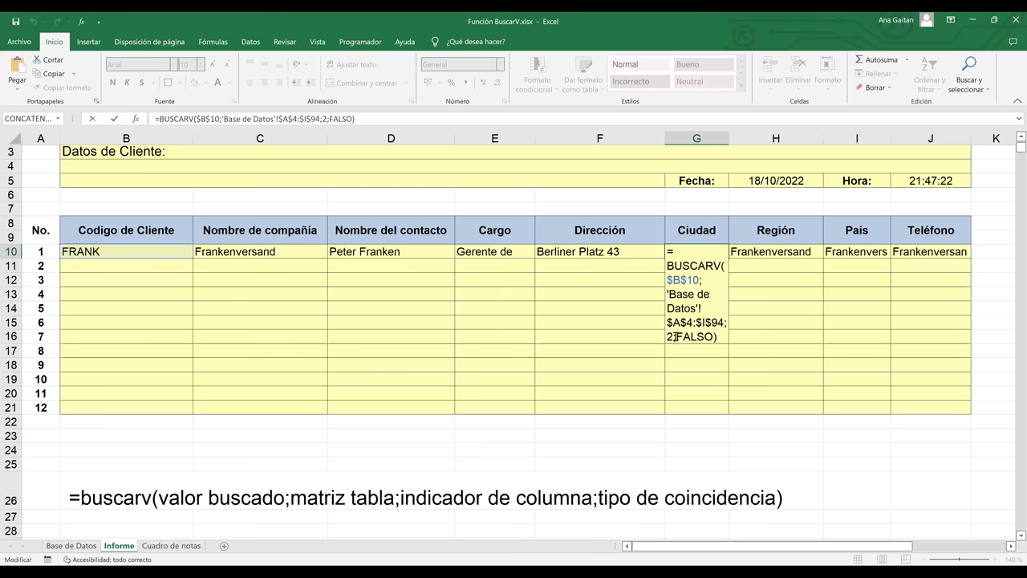
click(691, 336)
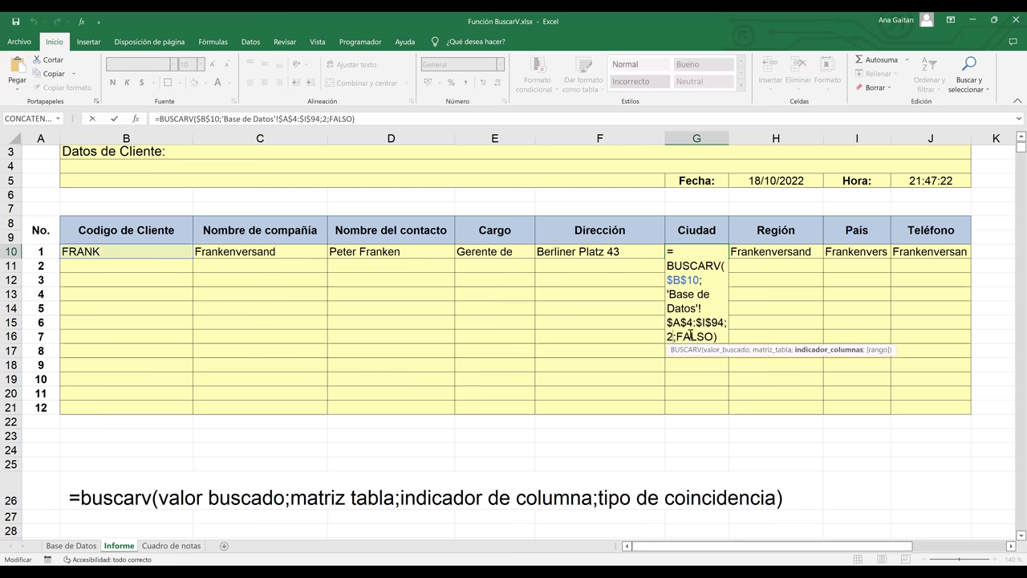
key(BackSpace)
text(6)
key(Return)
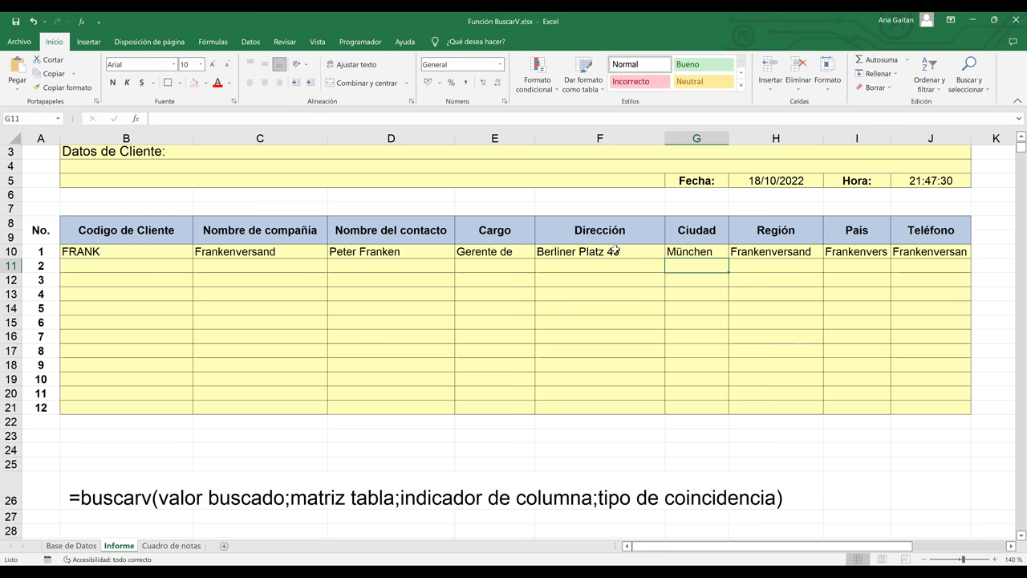
- Check the formulas in F10 and G10, and set the column index in the Región formula in H10 to 7
click(615, 251)
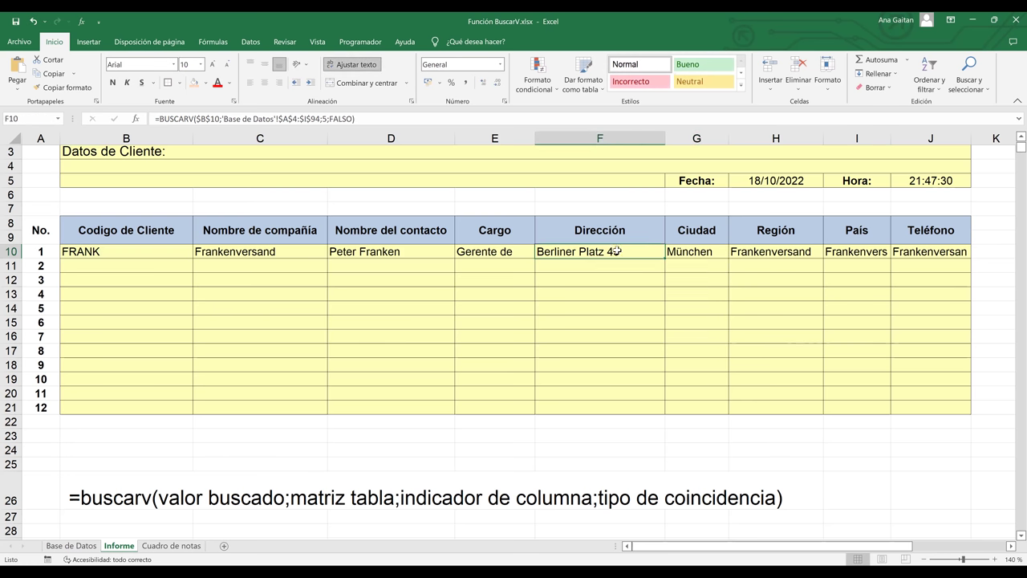
click(689, 252)
click(774, 250)
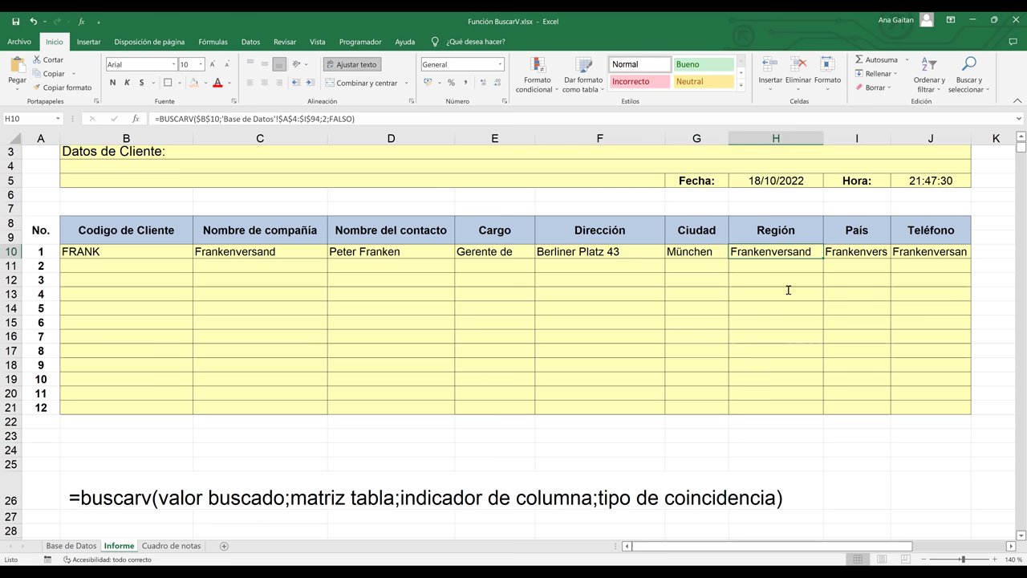
key(F2)
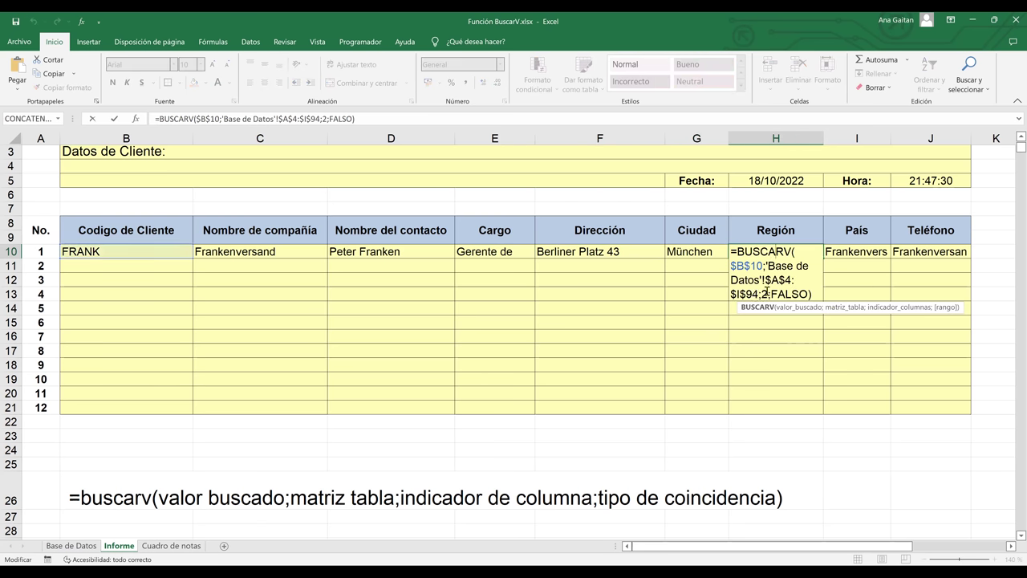
click(767, 293)
key(BackSpace)
text(7)
key(Return)
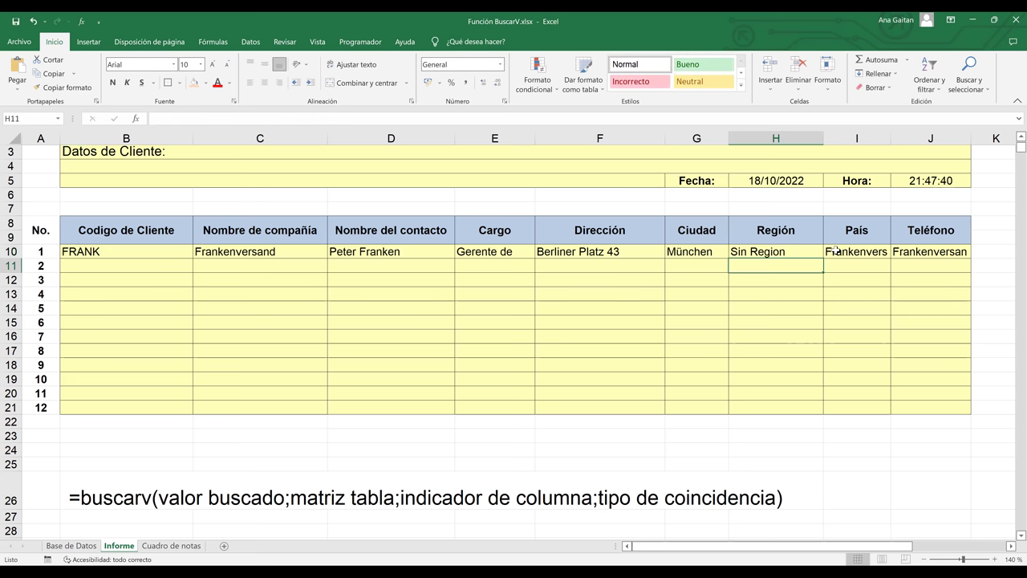
- Correct the column index in the I10 formula so it returns the country, and set the one in J10 to 9
double_click(857, 251)
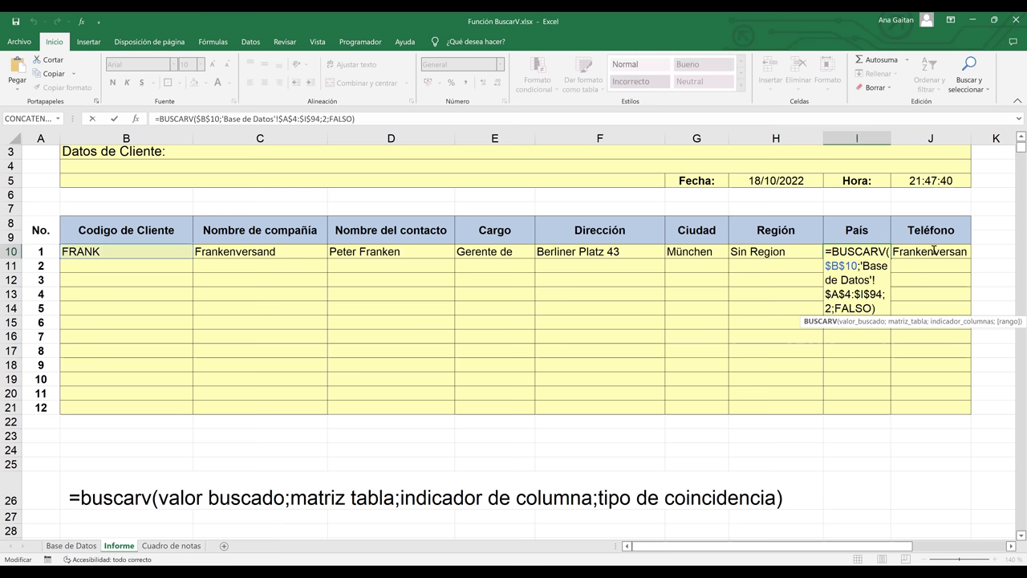
key(Tab)
key(F2)
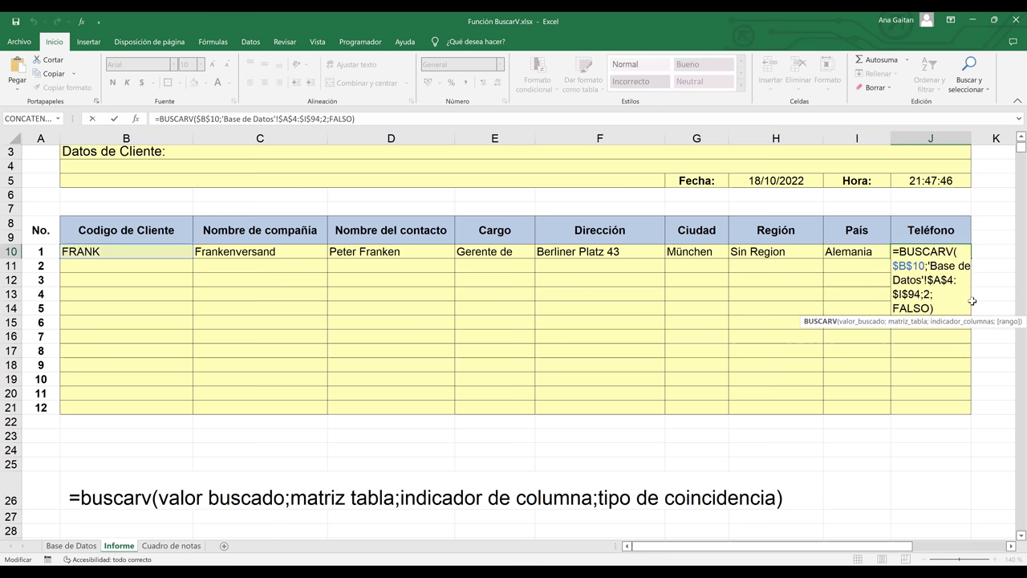
double_click(928, 294)
text(9)
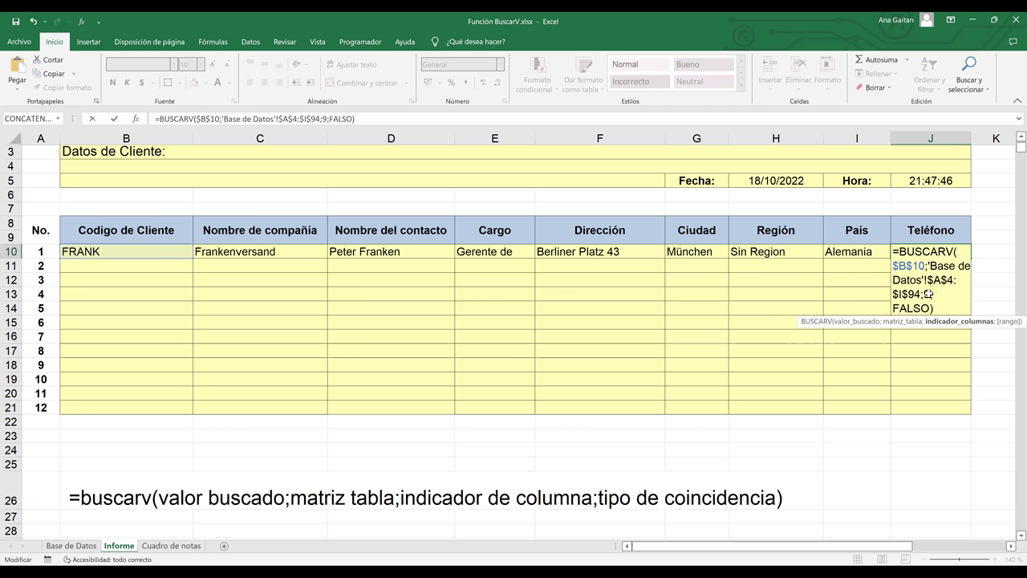
key(Return)
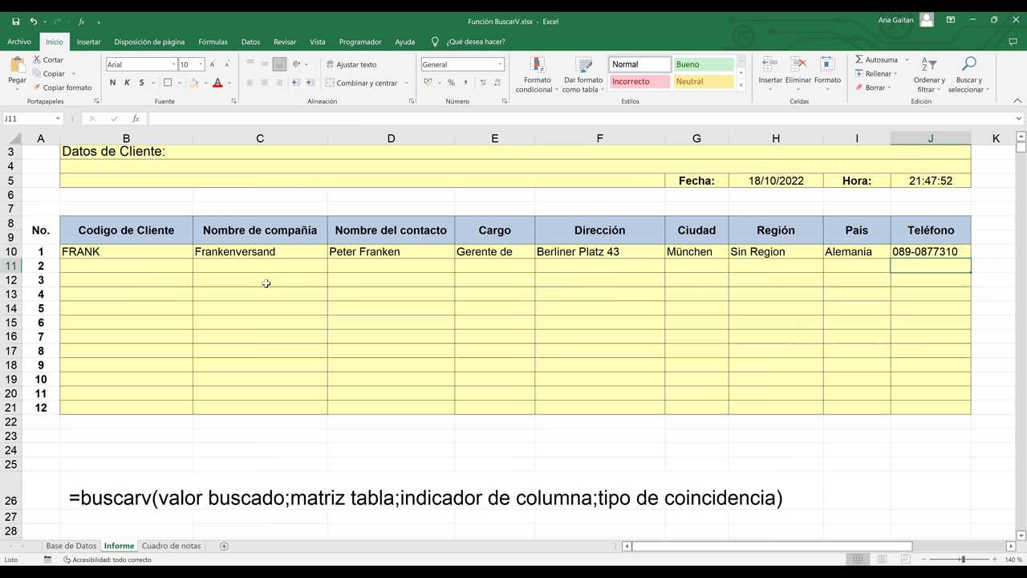
- Open the Nombre de compañía formula in C10 at its column index and re-enter the index as 2
click(275, 256)
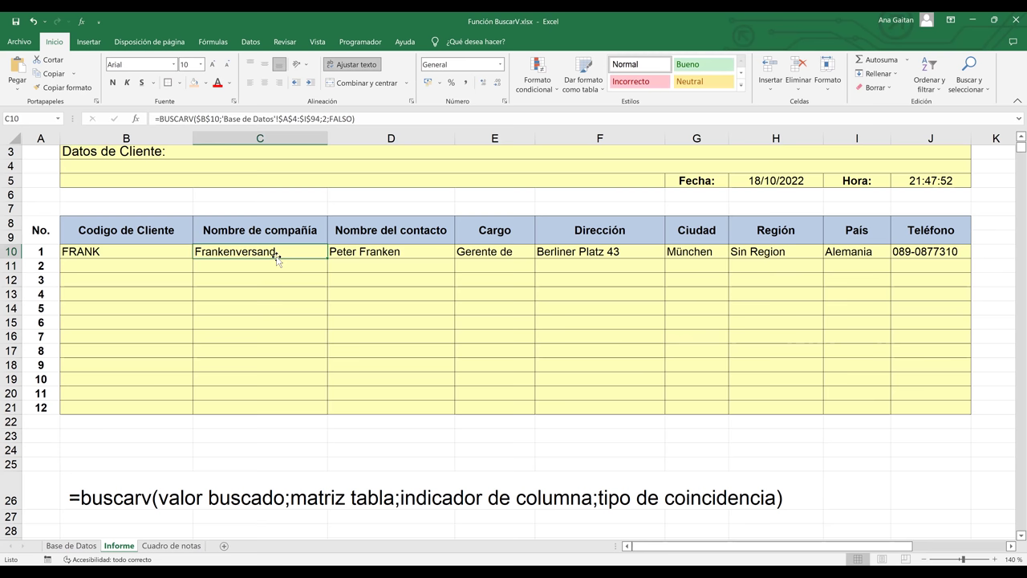
click(327, 118)
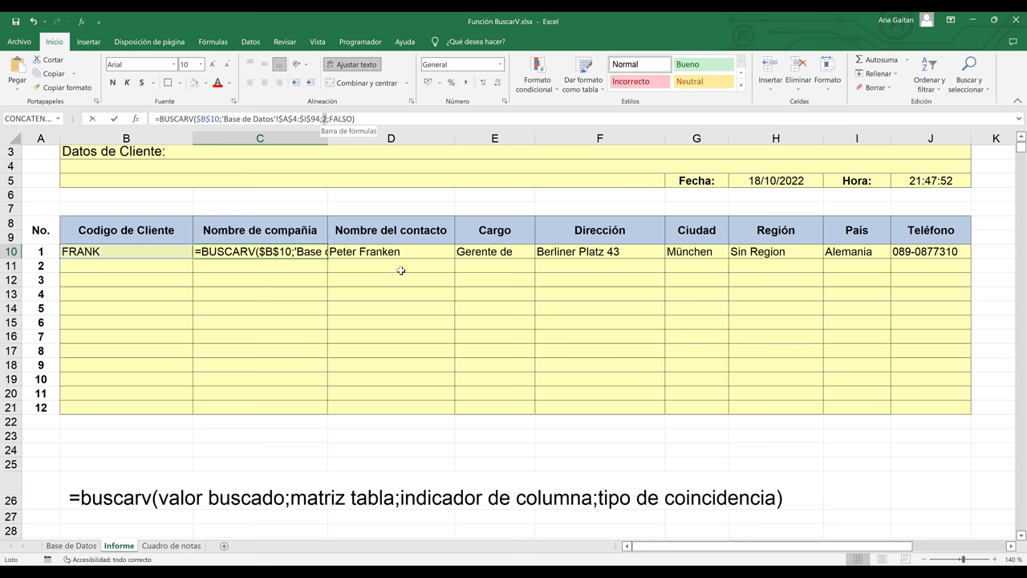
click(411, 295)
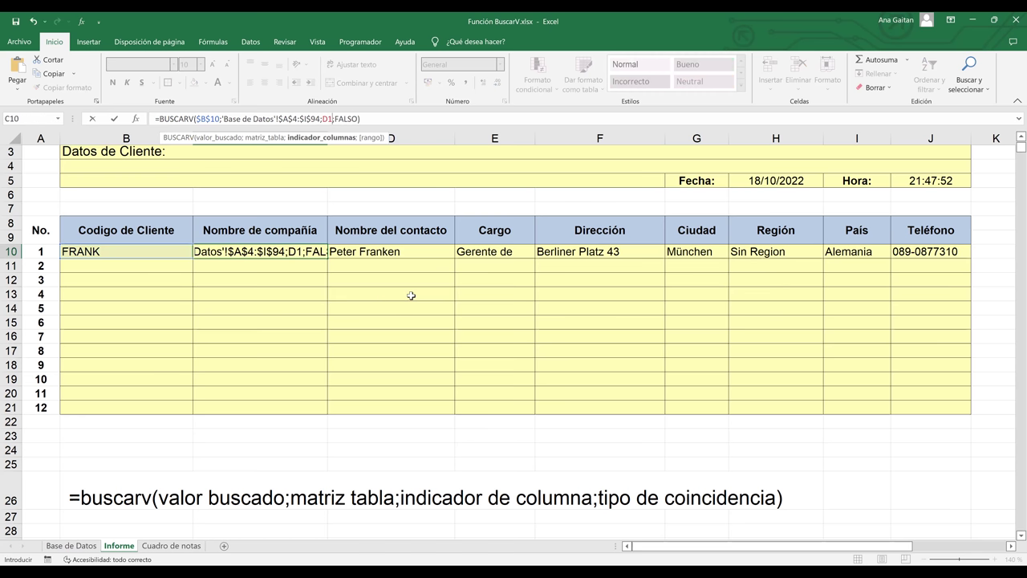
key(BackSpace)
key(BackSpace)
text(2)
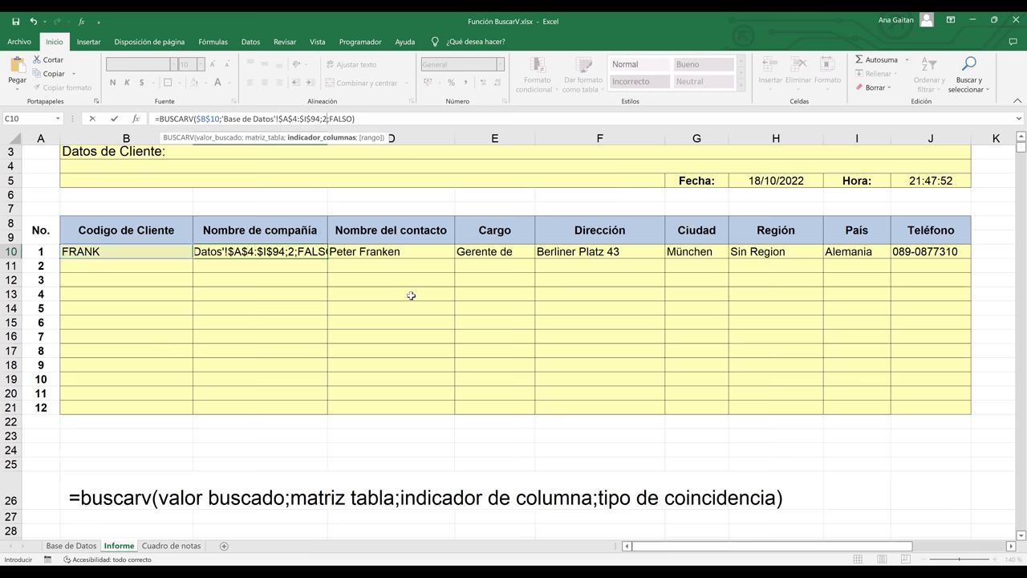
key(Return)
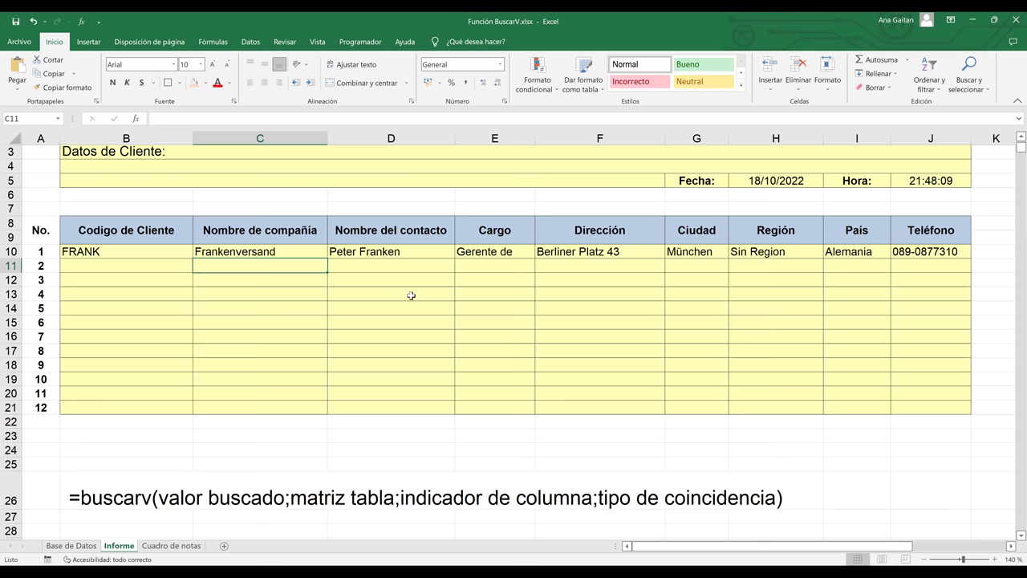
- Examine the BUSCARV formulas along row 10, from Nombre de compañía to Teléfono, comparing their column indexes
click(302, 254)
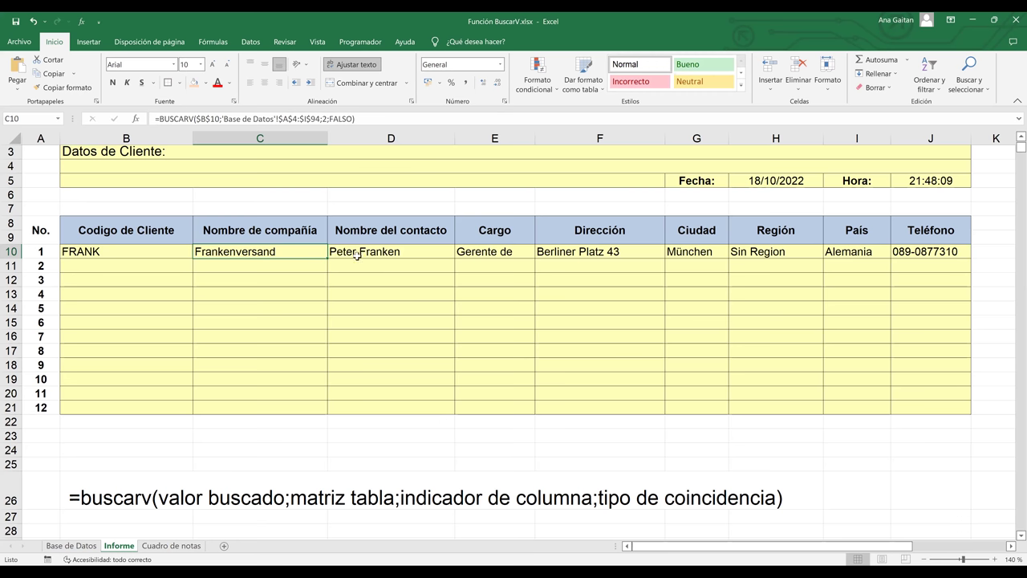
click(391, 254)
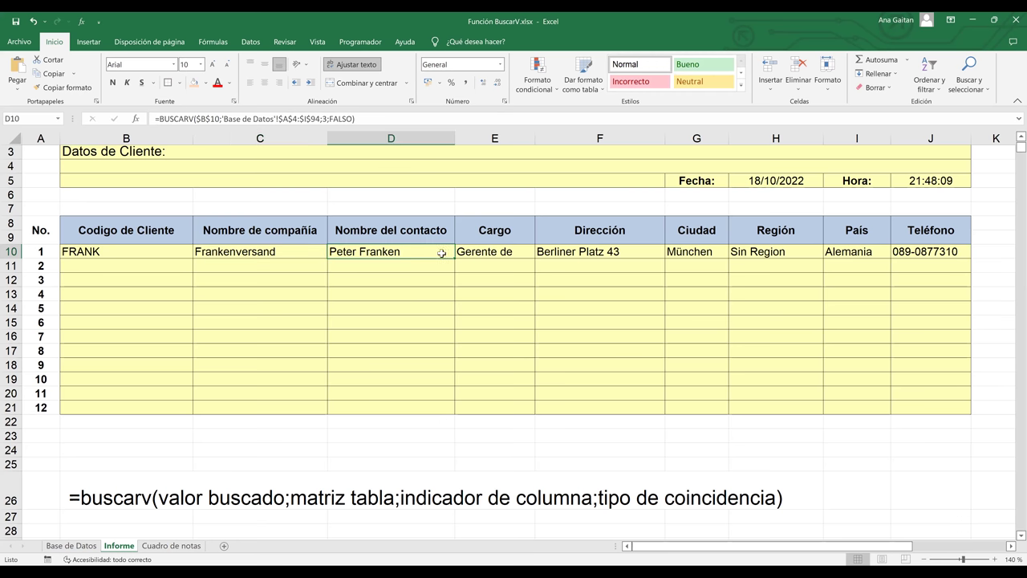
click(484, 253)
click(552, 252)
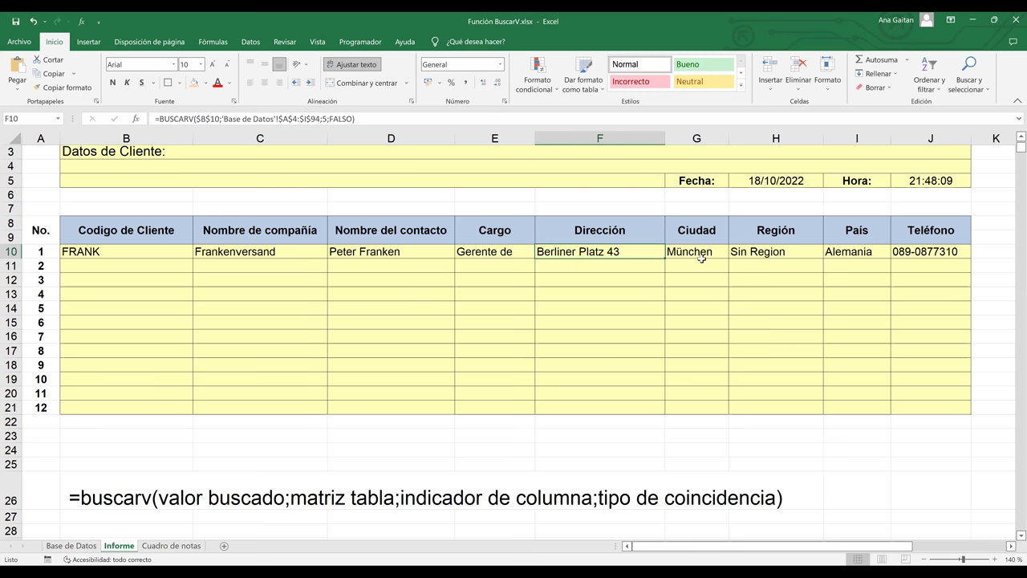
click(790, 254)
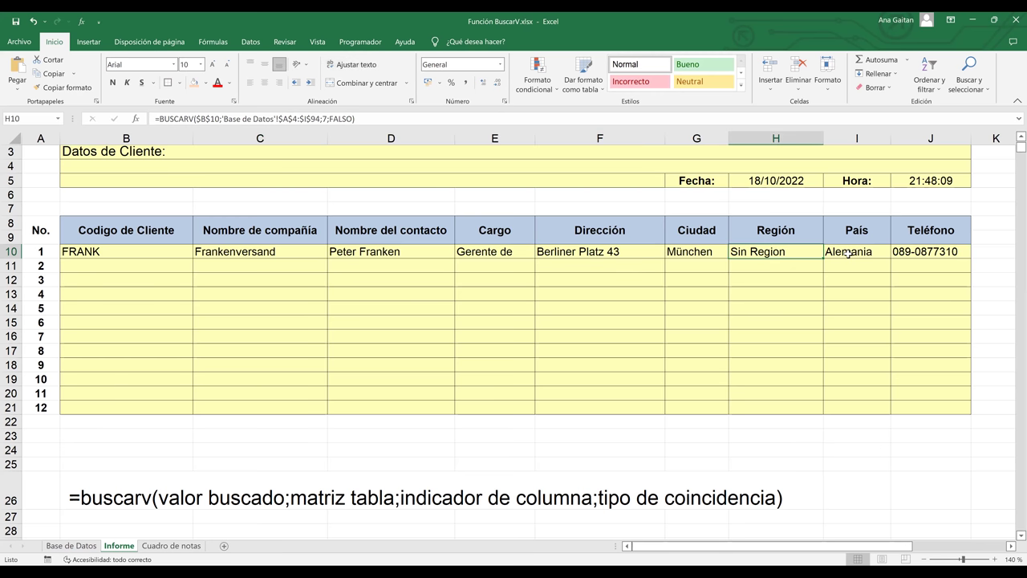
click(848, 253)
click(930, 252)
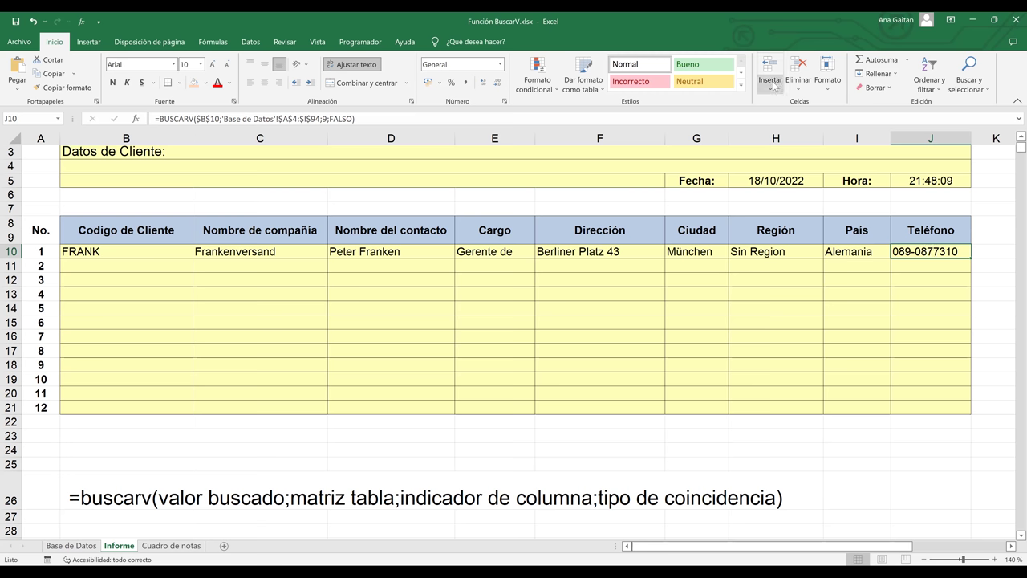
- Enter the label "Posición de Columna" in B7, above the Codigo de Cliente header
click(256, 210)
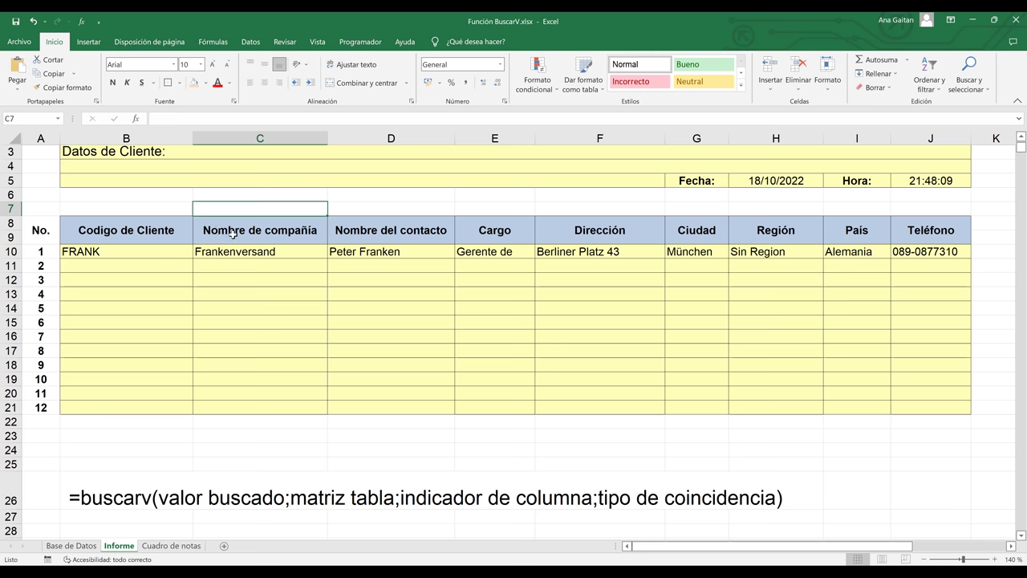
click(151, 206)
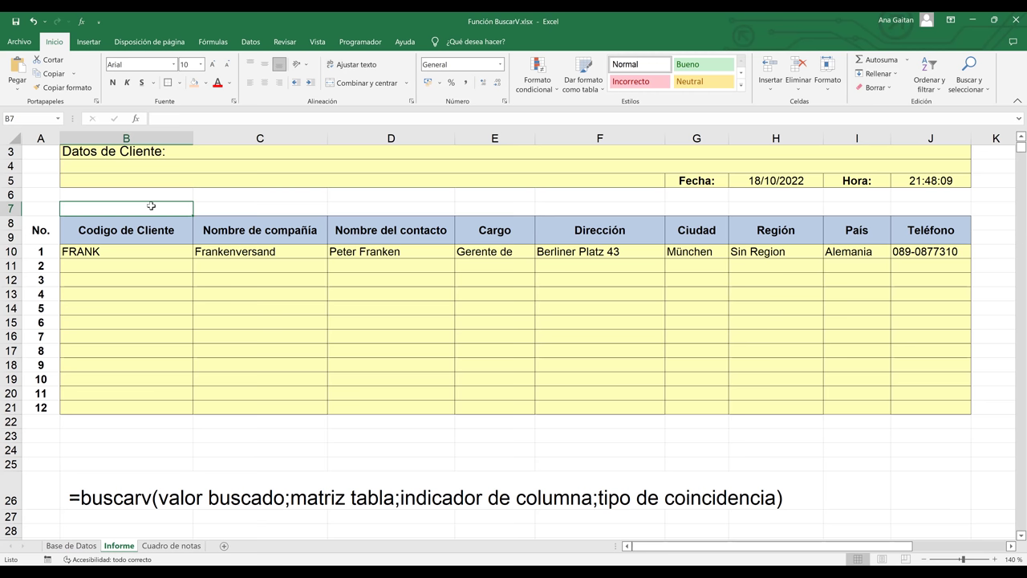
text(Po)
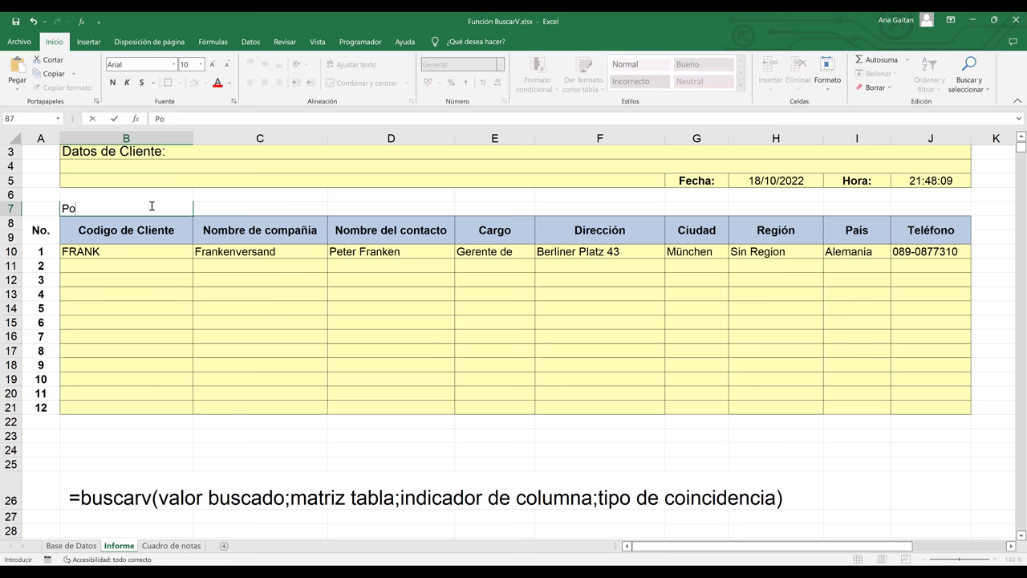
text(sición de Co)
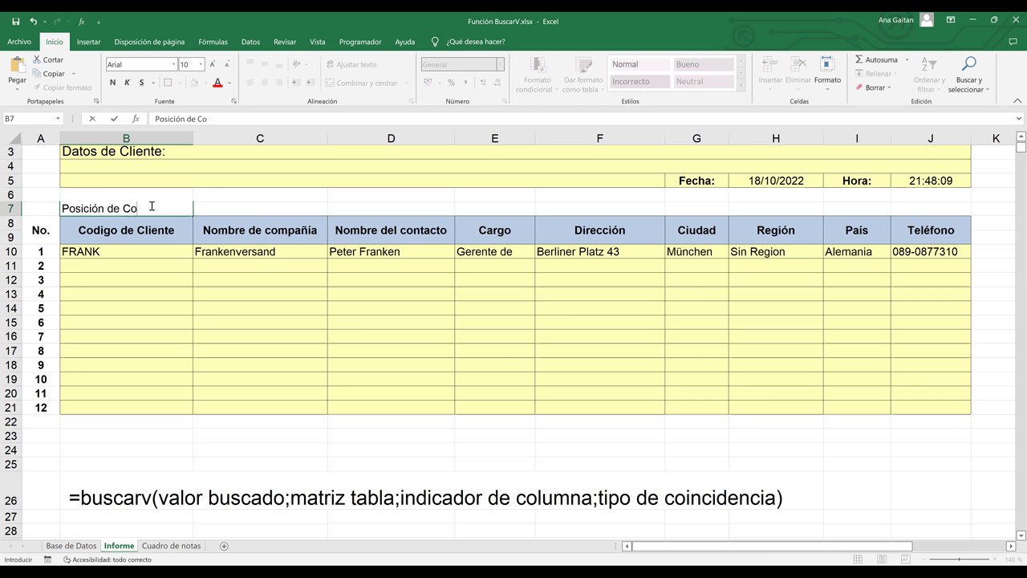
text(lumna)
click(195, 254)
click(120, 209)
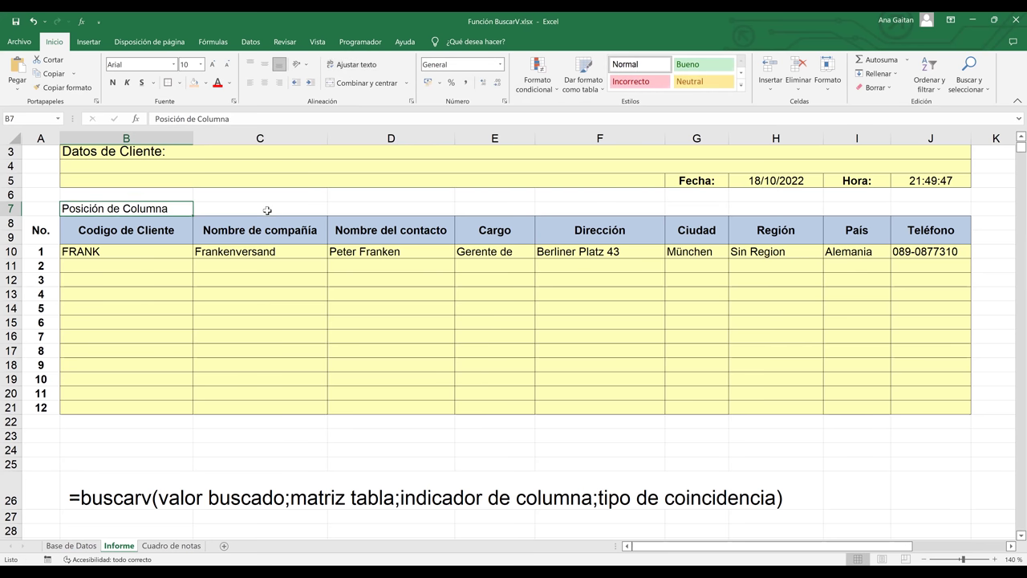
- Fill C7 through J7 with the column positions 2, 3, 4, 5, 6, 7, 8 and 9
click(267, 210)
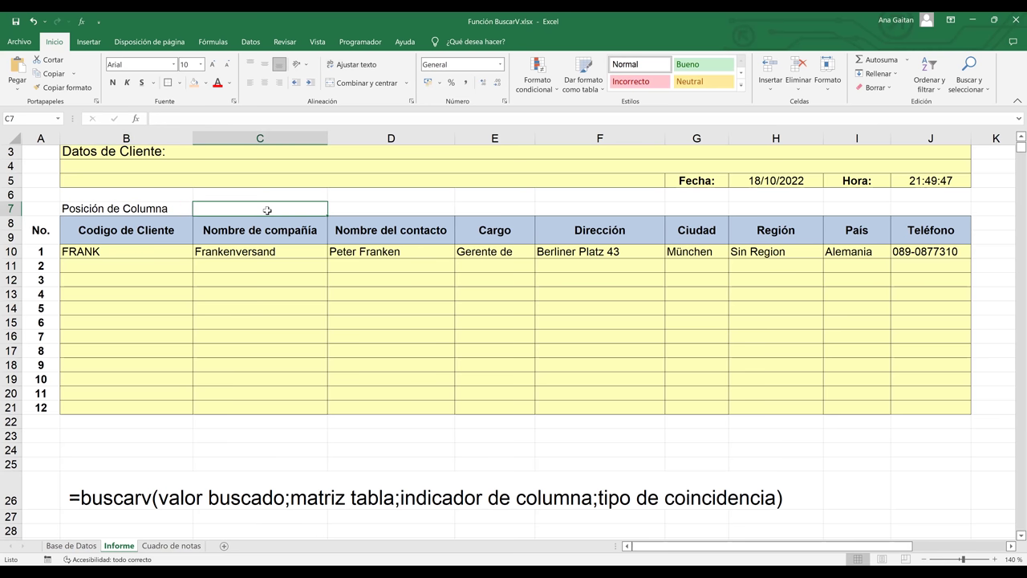
text(2)
key(Tab)
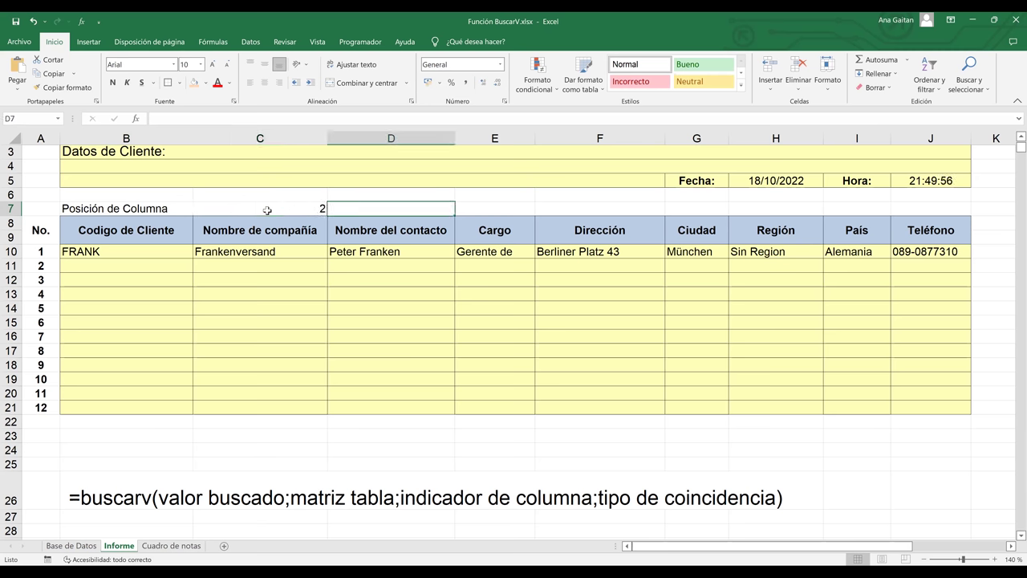
text(3)
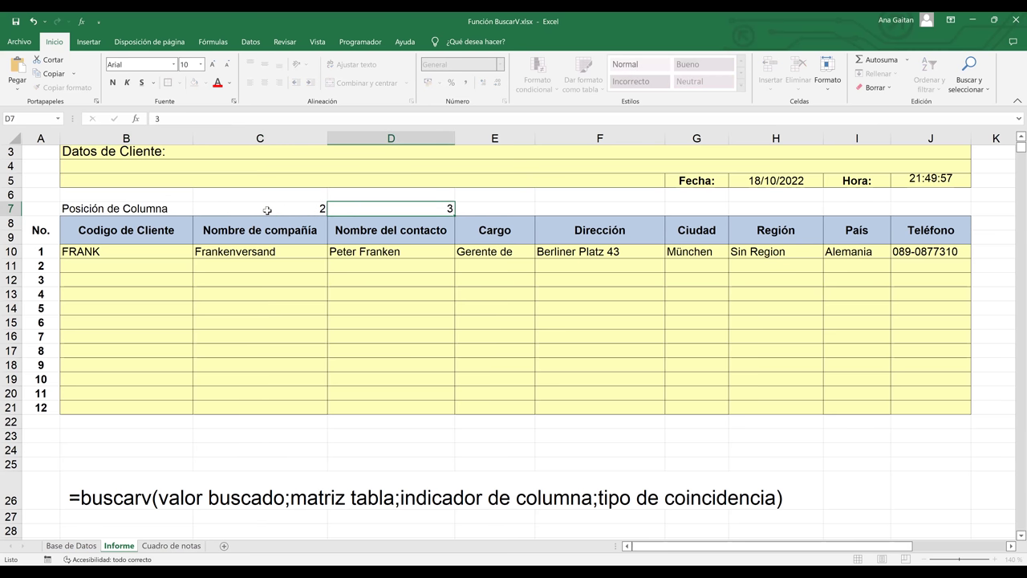
key(Tab)
text(4)
key(Tab)
text(5)
key(Tab)
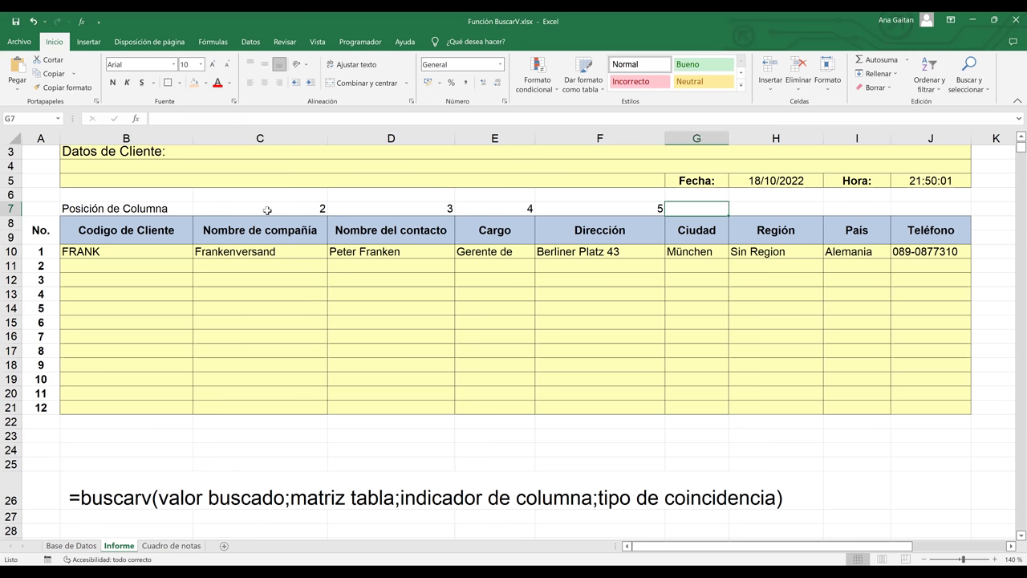
text(6)
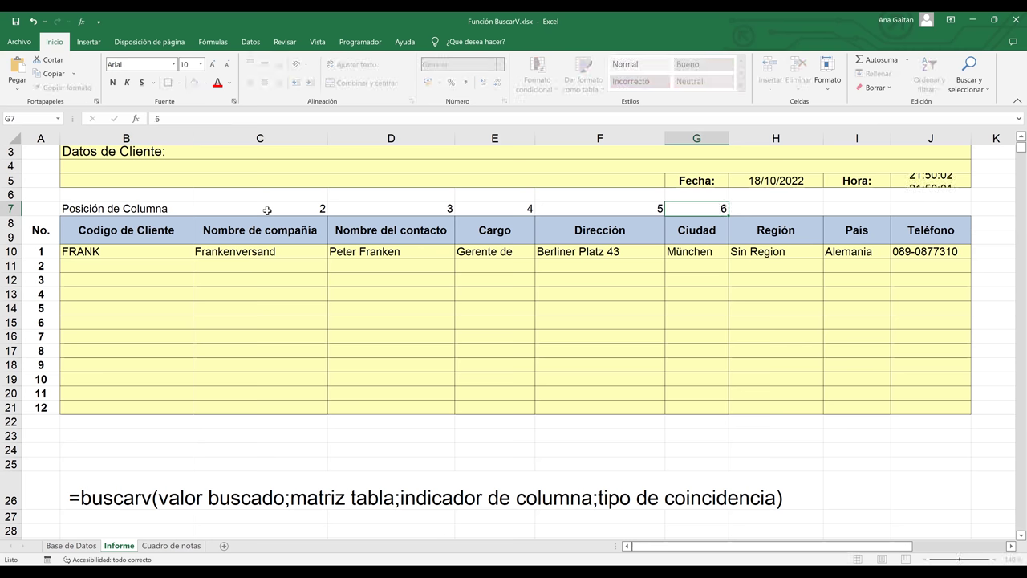
key(Tab)
text(7)
key(Tab)
text(8)
key(Tab)
text(9)
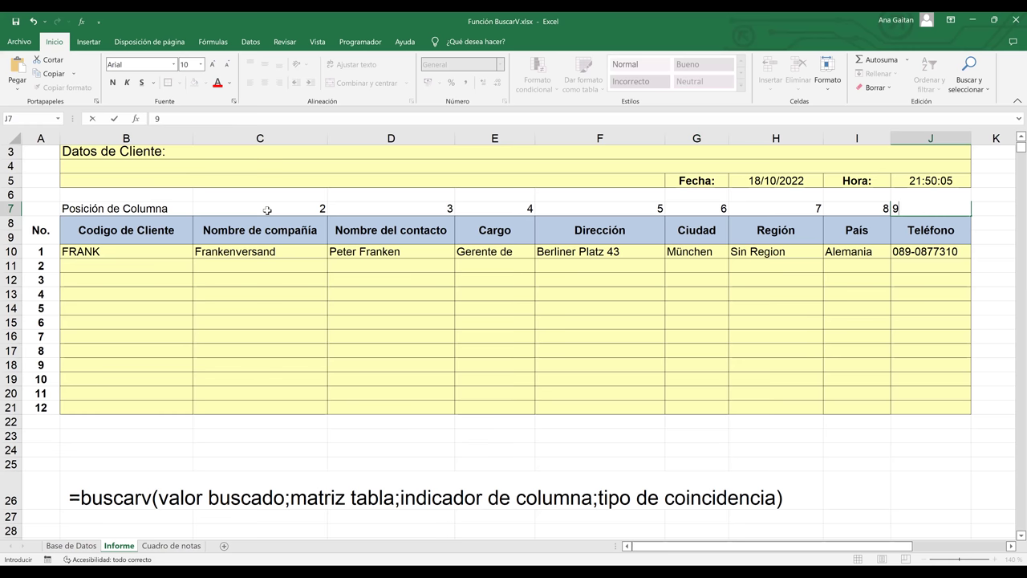
key(Tab)
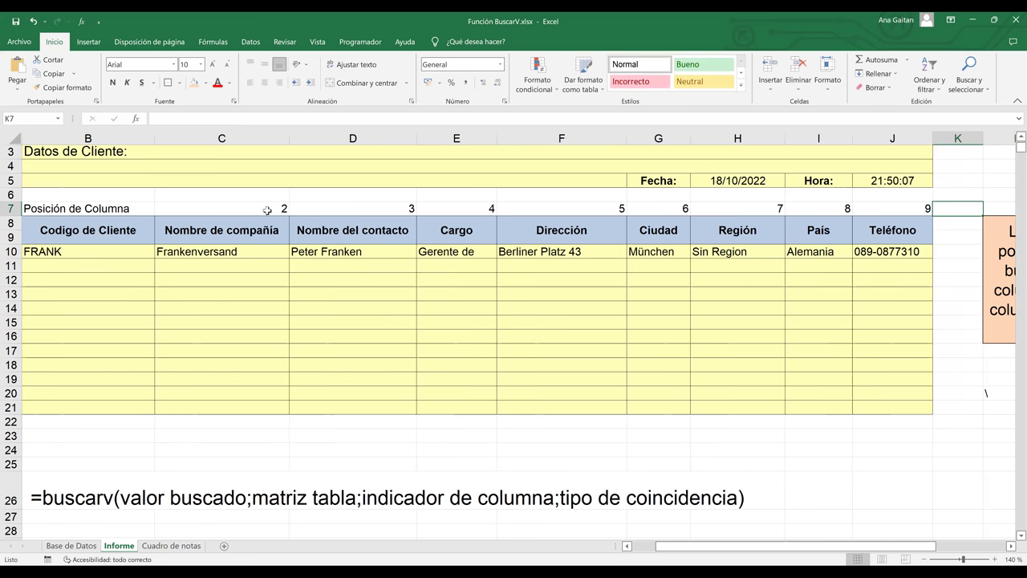
- Start a BUSCARV formula in C11 with the absolute reference $B$11 as the lookup value
click(136, 268)
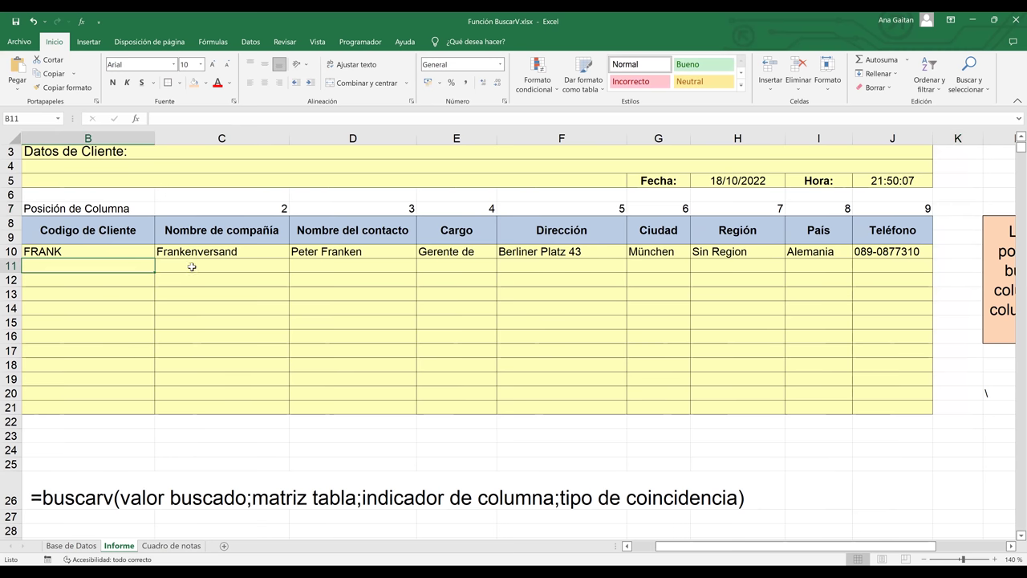
key(Tab)
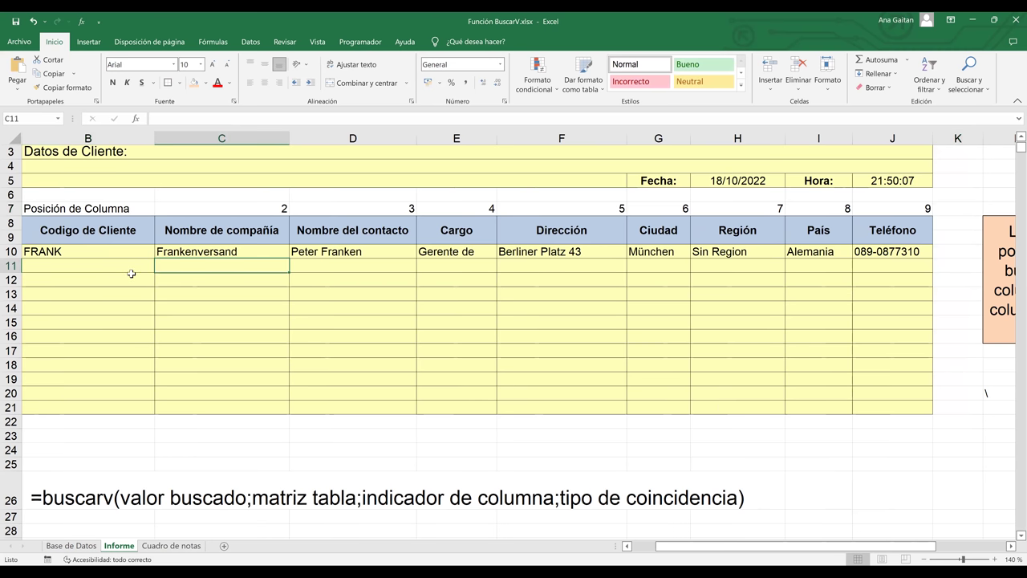
click(9, 265)
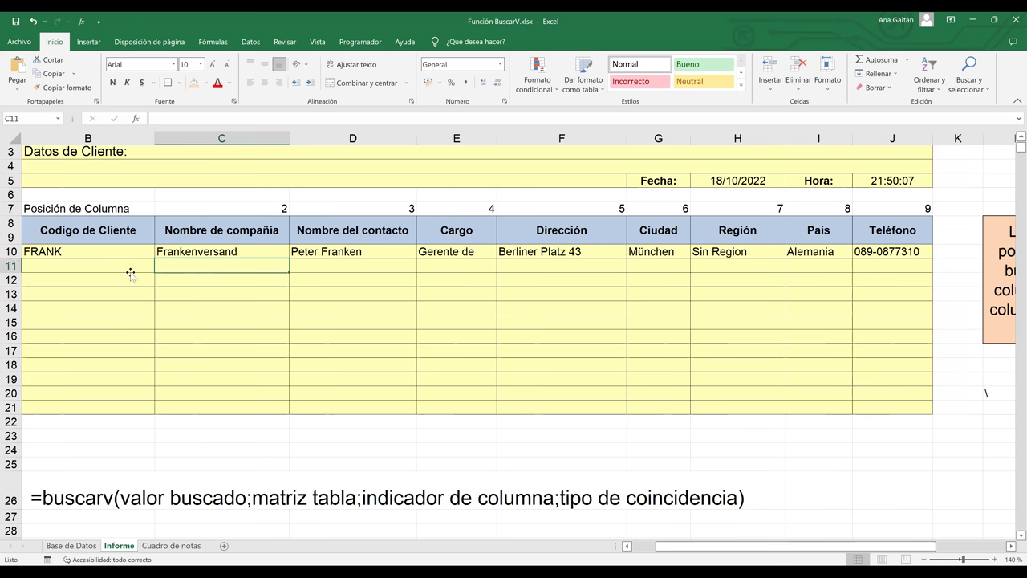
click(217, 264)
text(=)
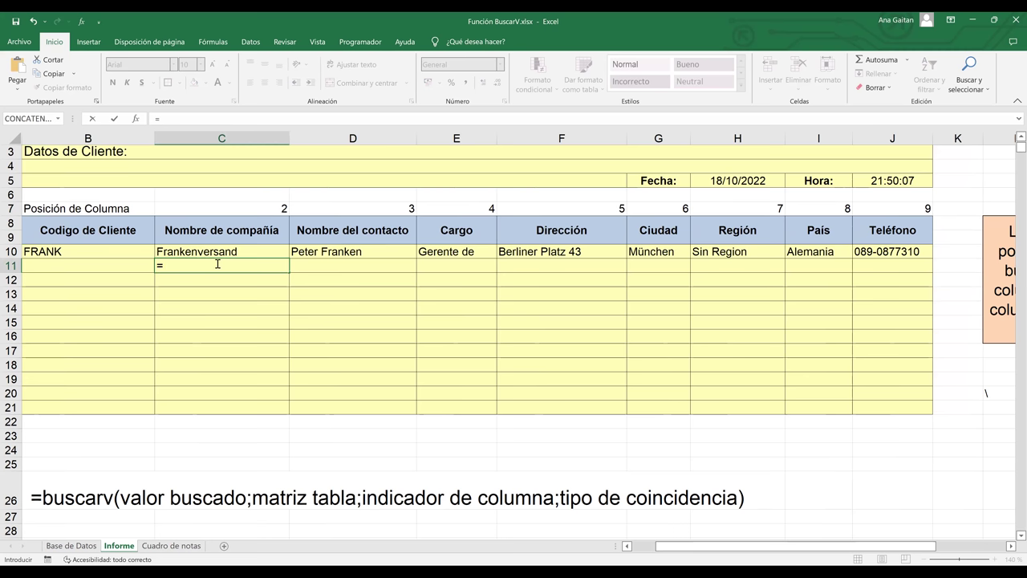
text(buscar)
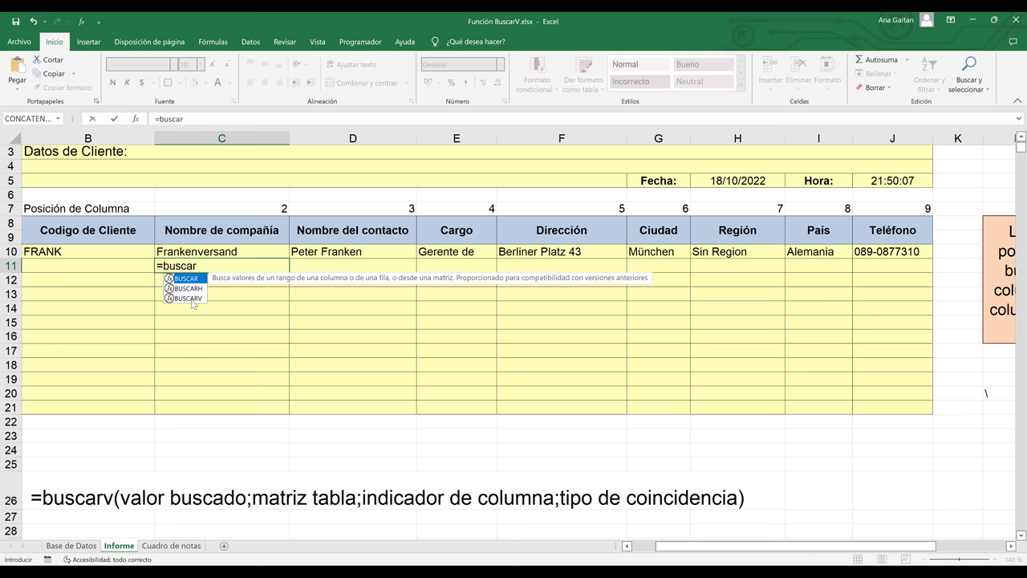
double_click(191, 299)
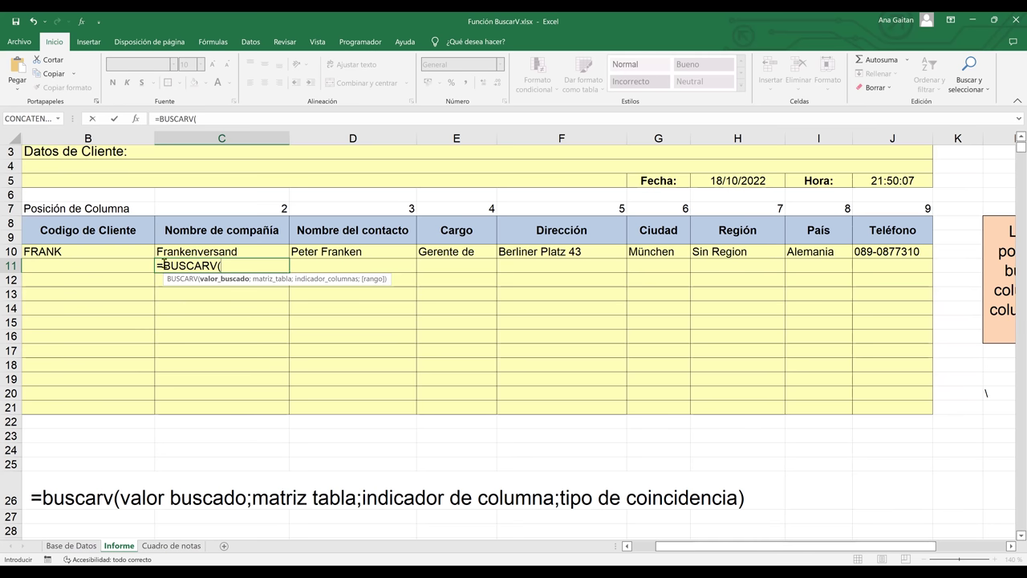
click(96, 262)
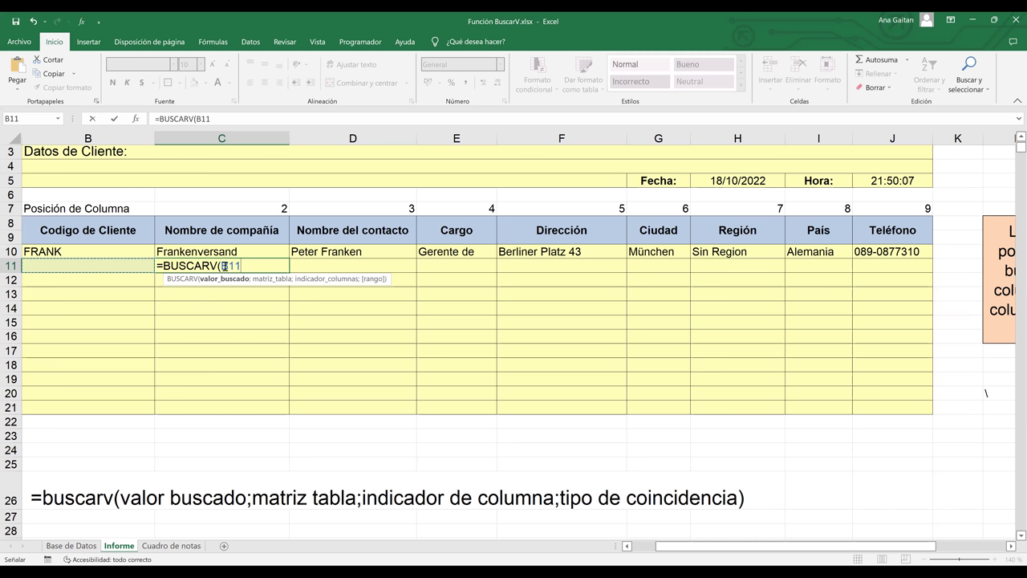
text(;)
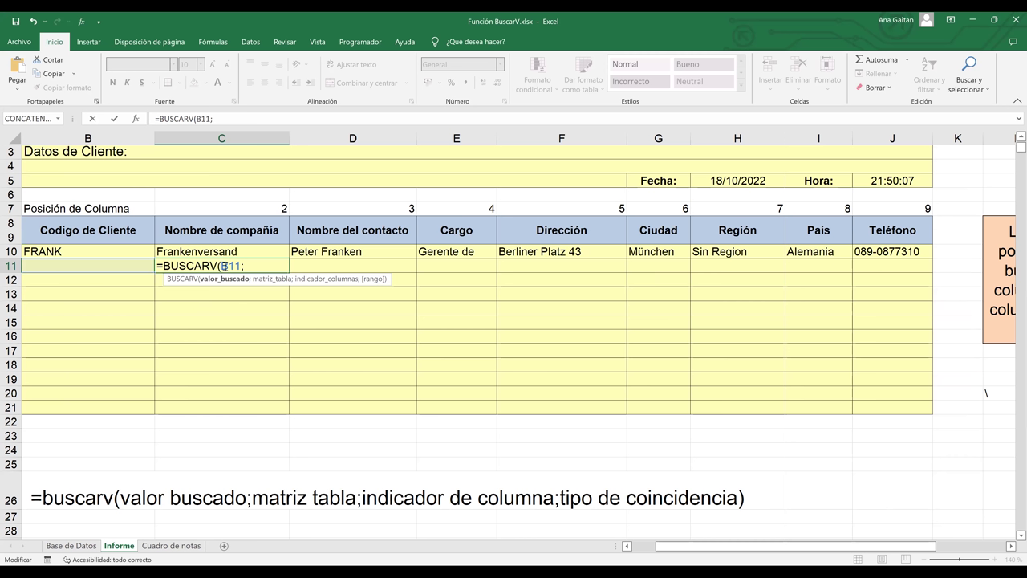
key(F4)
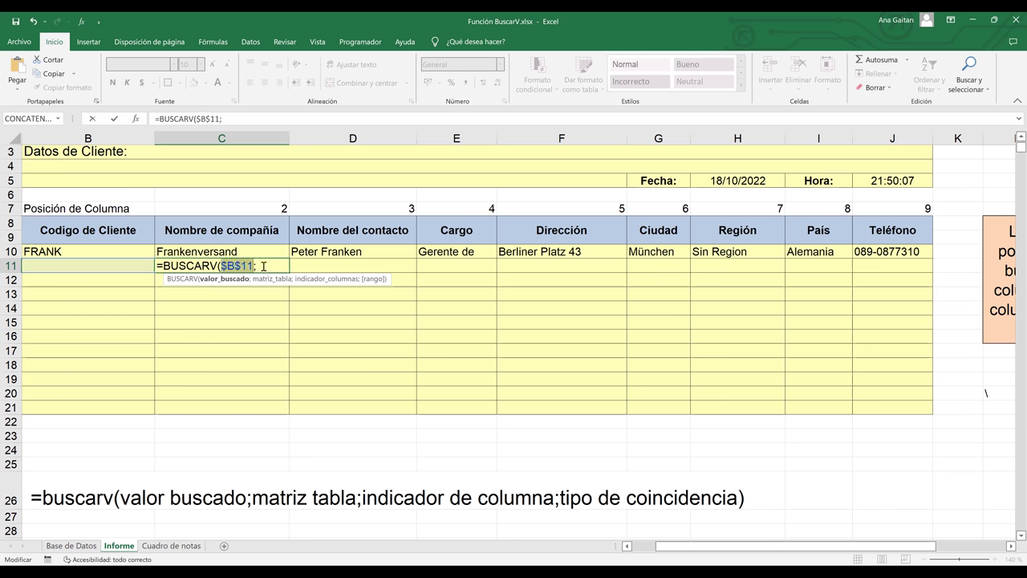
- Add the absolute range 'Base de Datos'!$A$4:$I$94 as the table array of the BUSCARV formula in C11
click(81, 550)
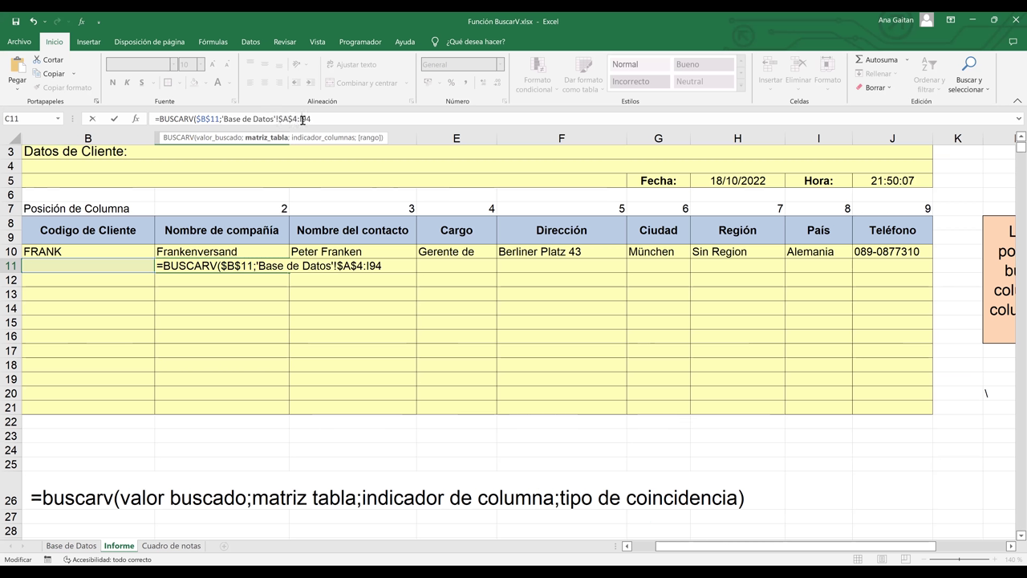
click(302, 119)
key(F4)
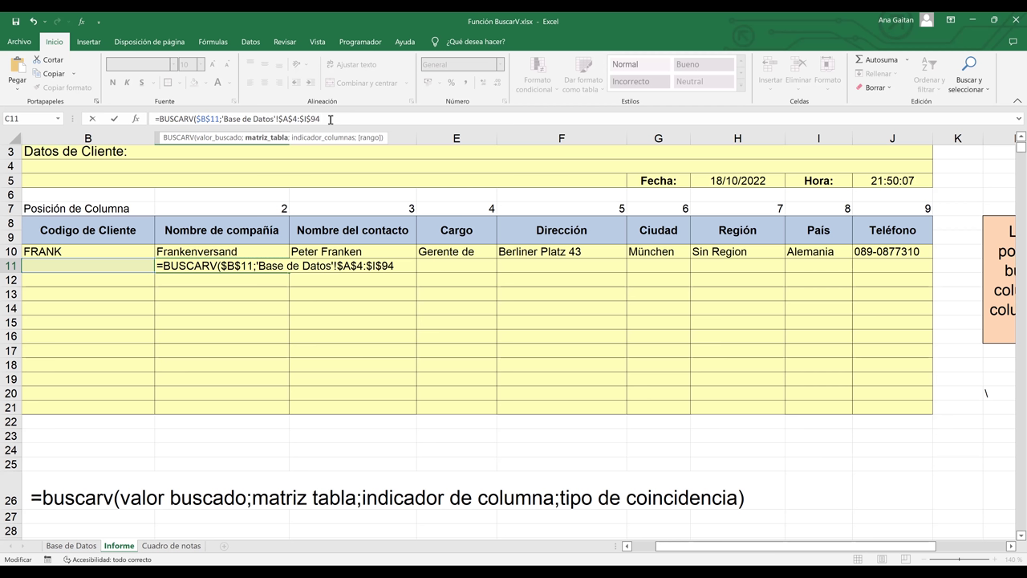
text(;)
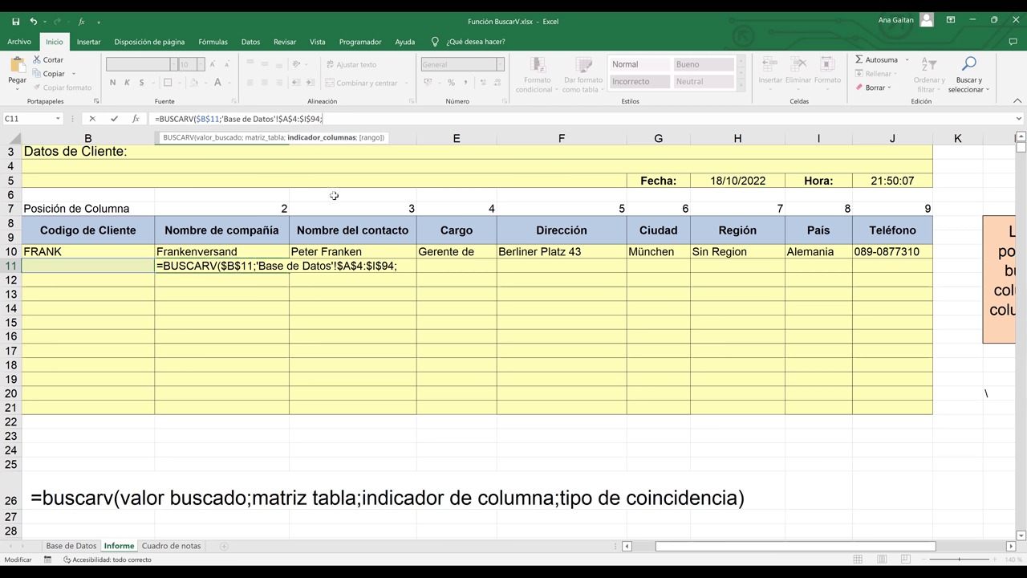
- Reference cell C7 on the Informe sheet as the formula's column index
click(261, 210)
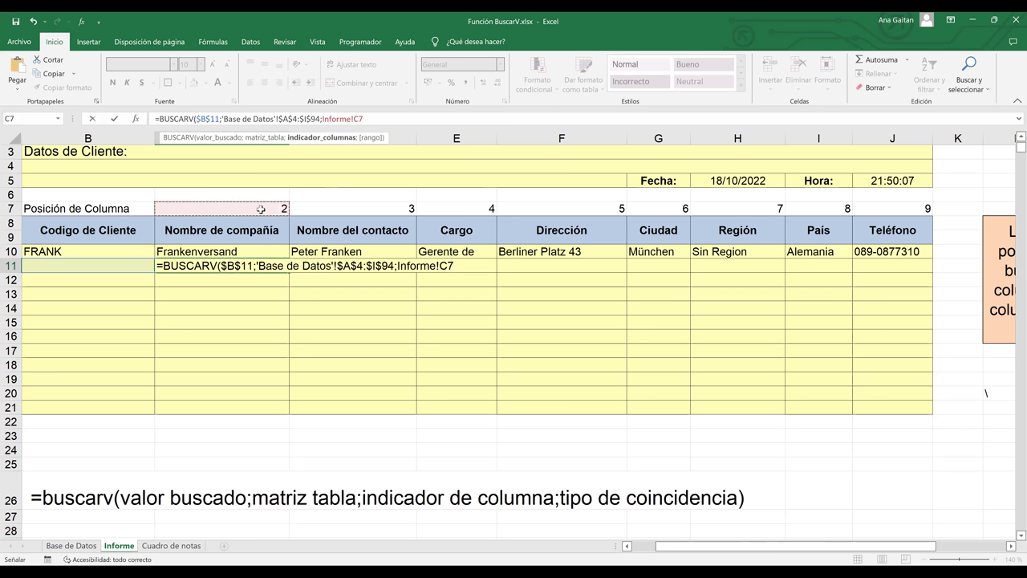
key(BackSpace)
key(BackSpace)
key(BackSpace)
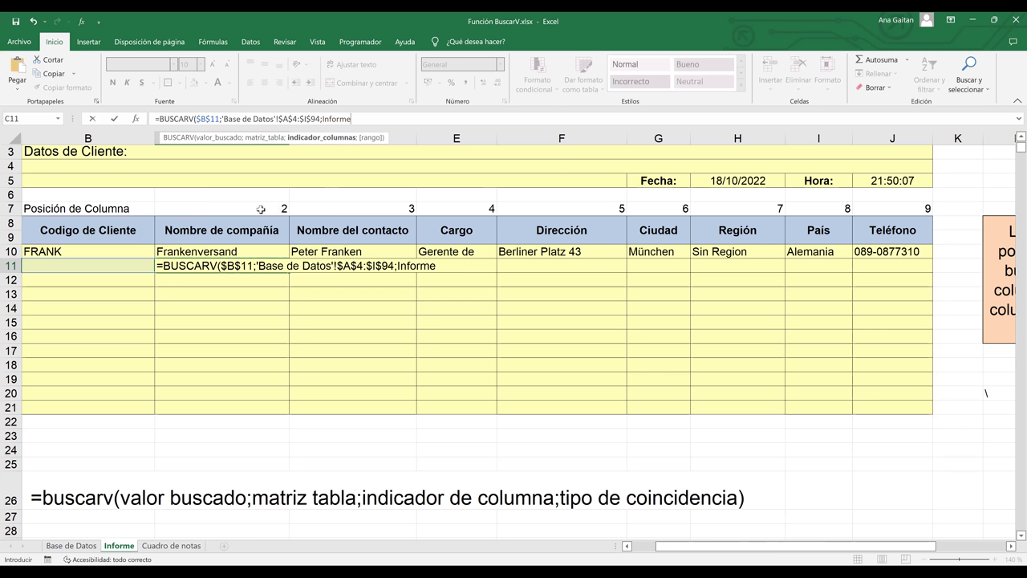
click(261, 209)
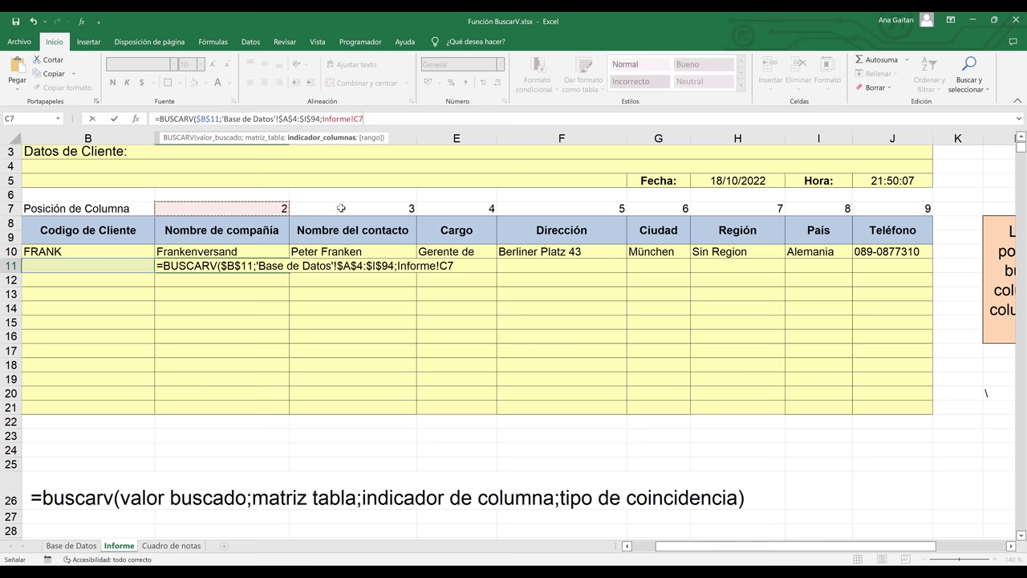
- Complete the C11 formula with FALSO for an exact match and enter it
text(;)
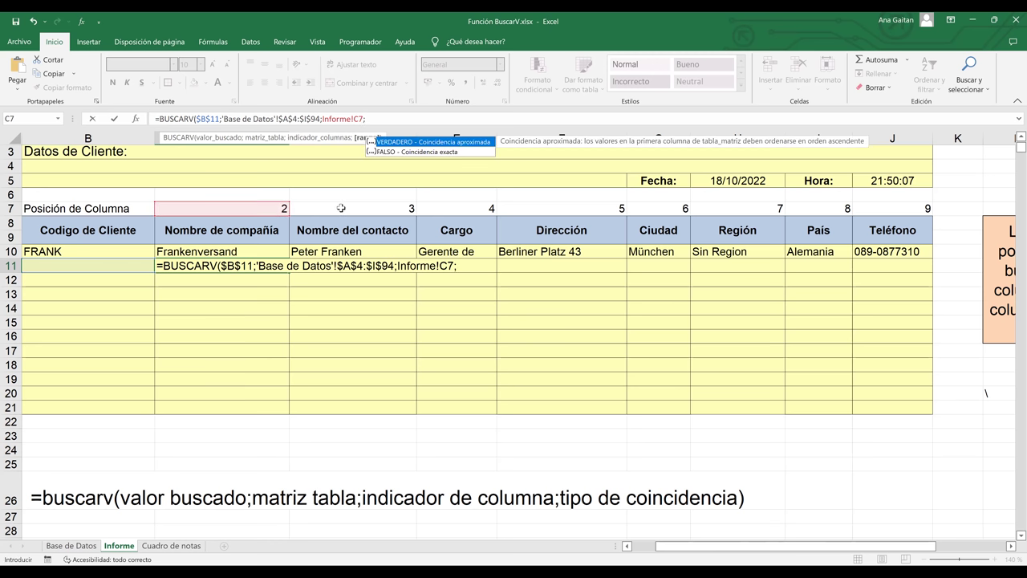
click(438, 151)
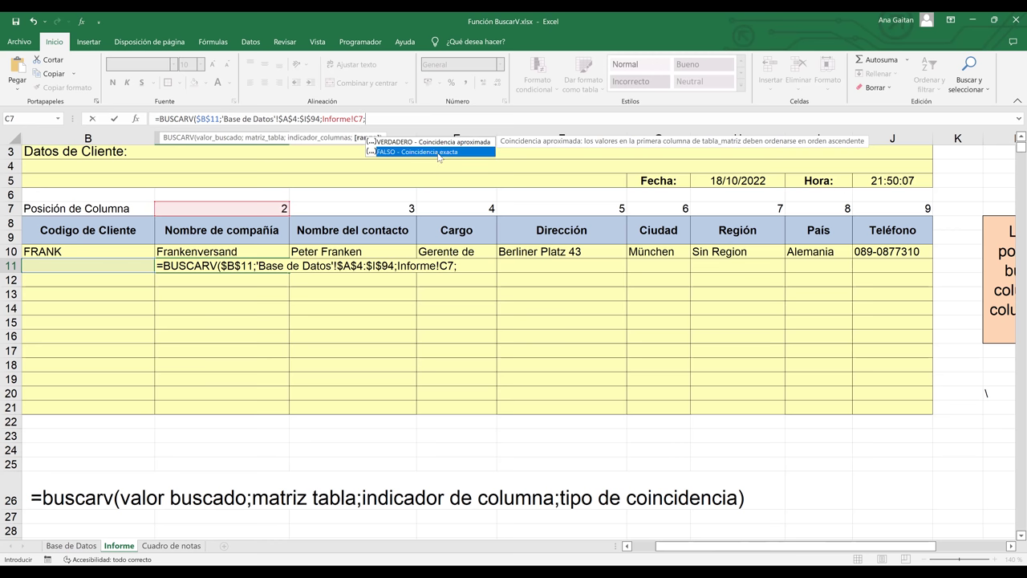
double_click(438, 152)
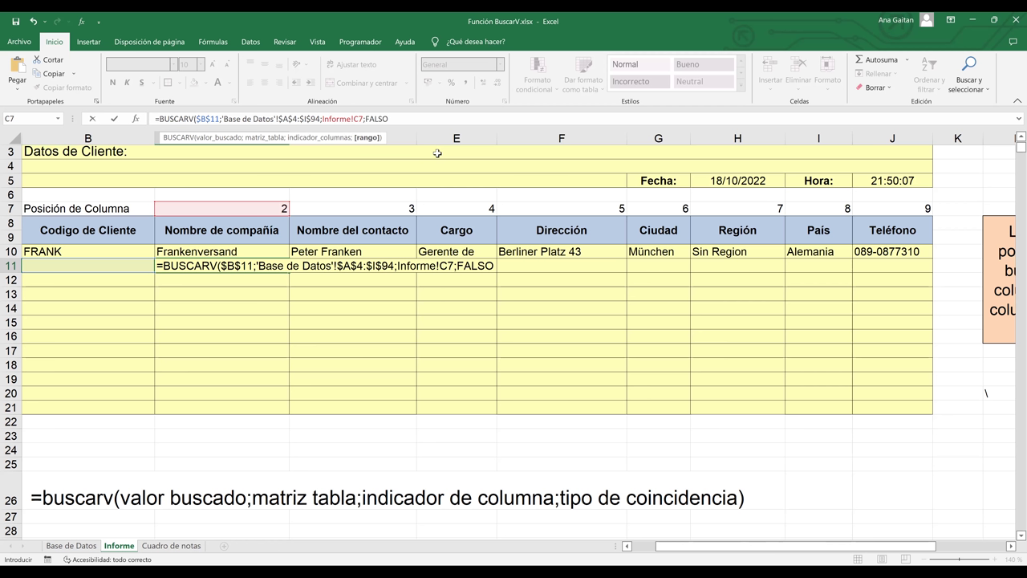
text())
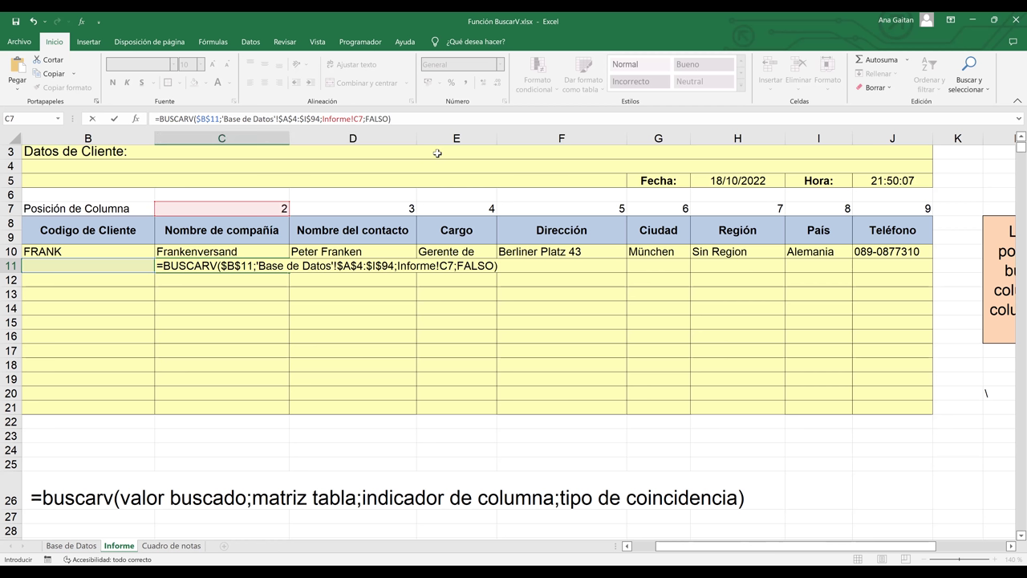
key(Return)
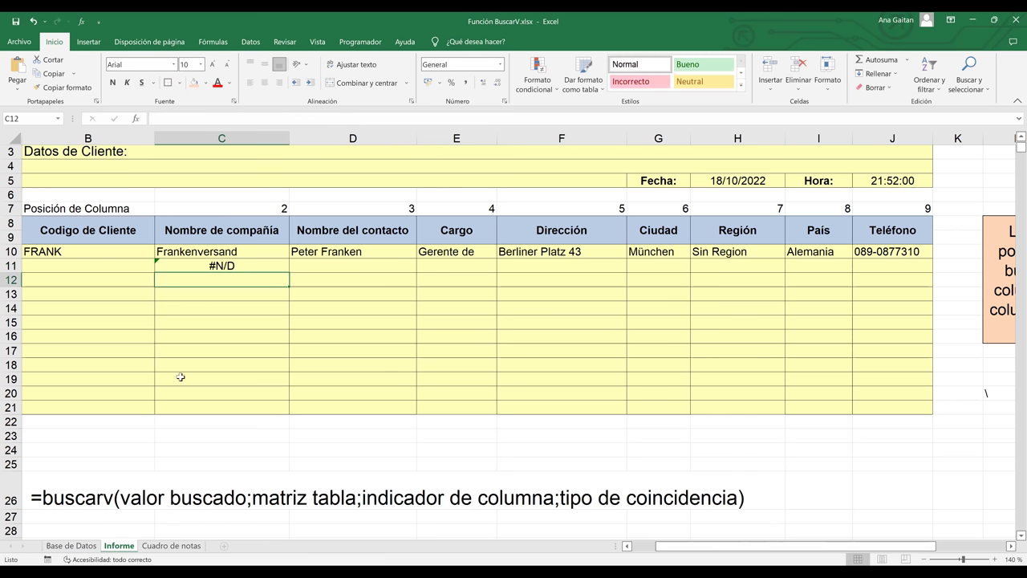
- Copy the client code of Die Wandernde Kuh from A89 of Base de Datos into B11 of Informe
click(85, 546)
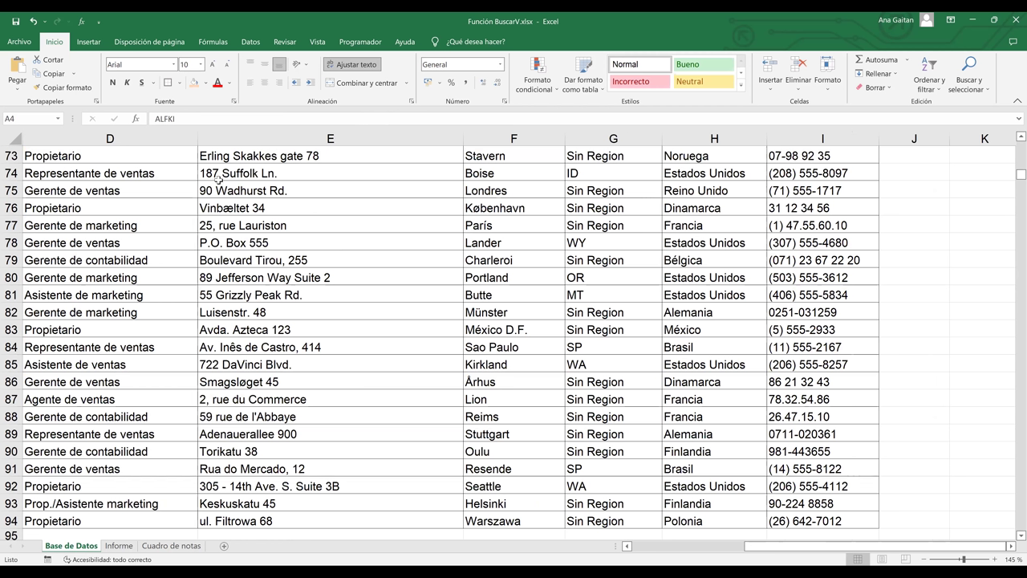
click(71, 433)
key(Home)
key(ctrl+c)
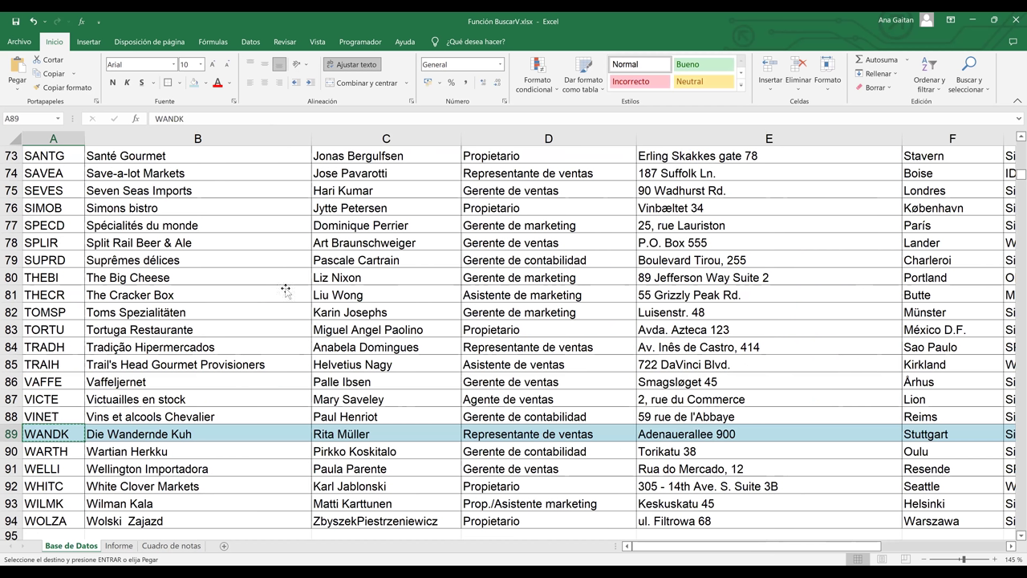
key(ctrl+Page_Down)
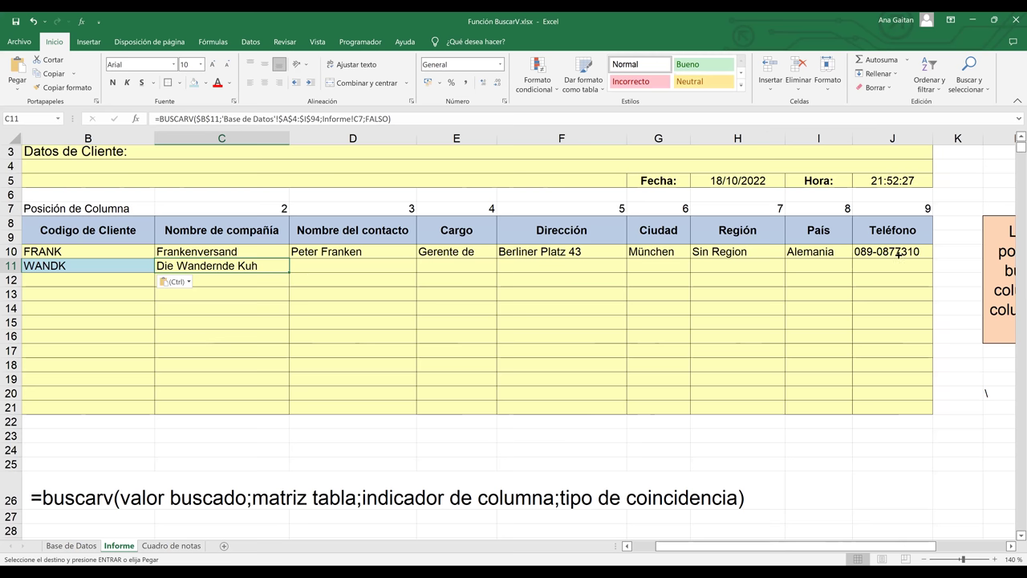
- Extend the C11 formula across row 11 through J11 and widen the Cargo column to fit its job titles
key(ctrl+v)
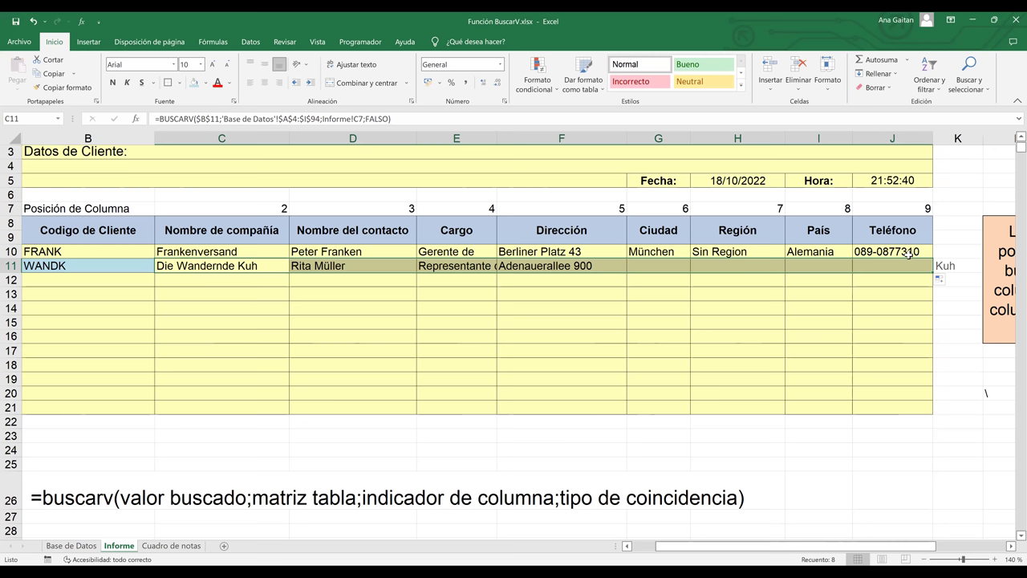
click(464, 320)
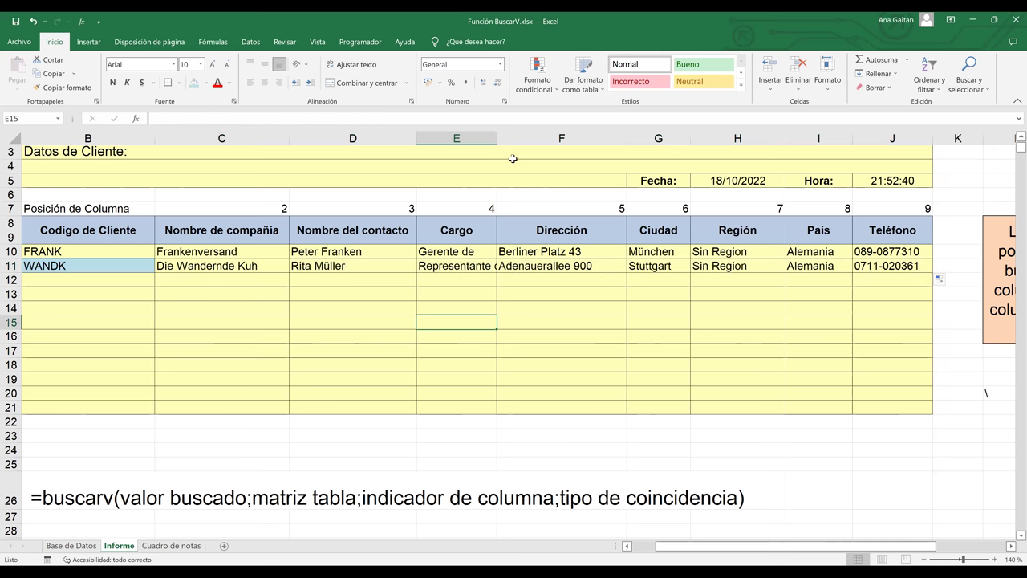
drag(499, 146, 584, 141)
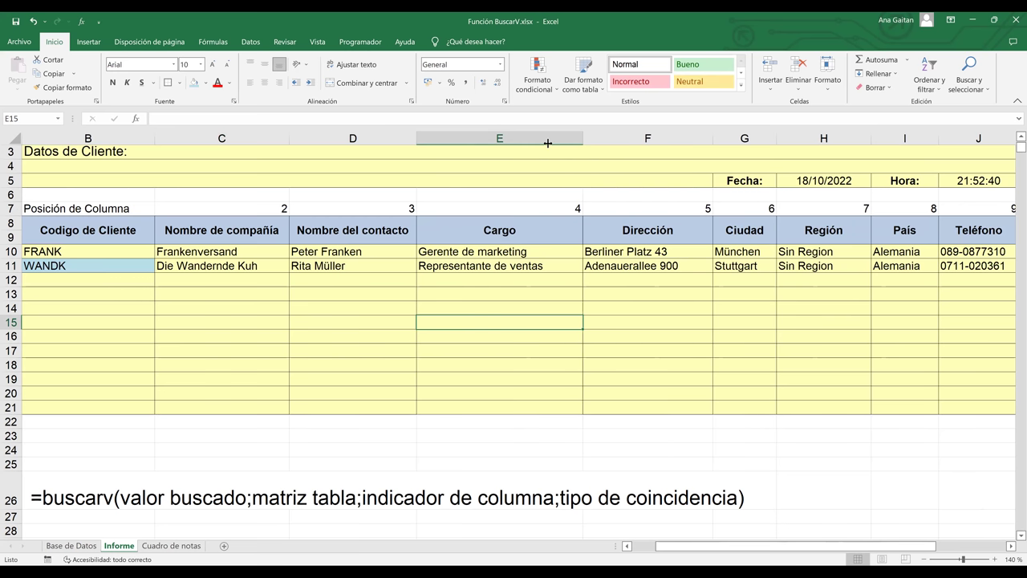
key(ctrl+z)
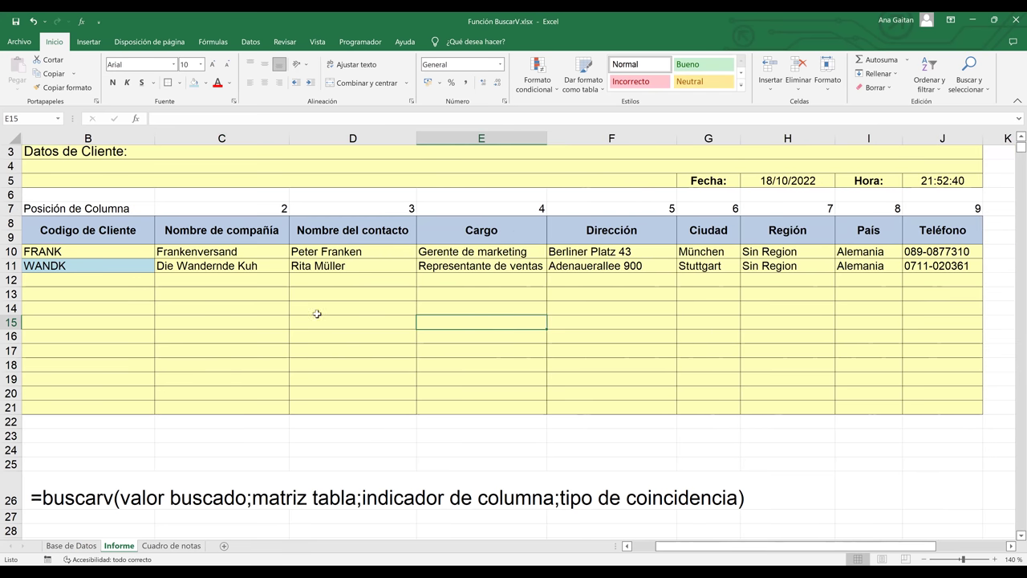
key(Left)
key(Up)
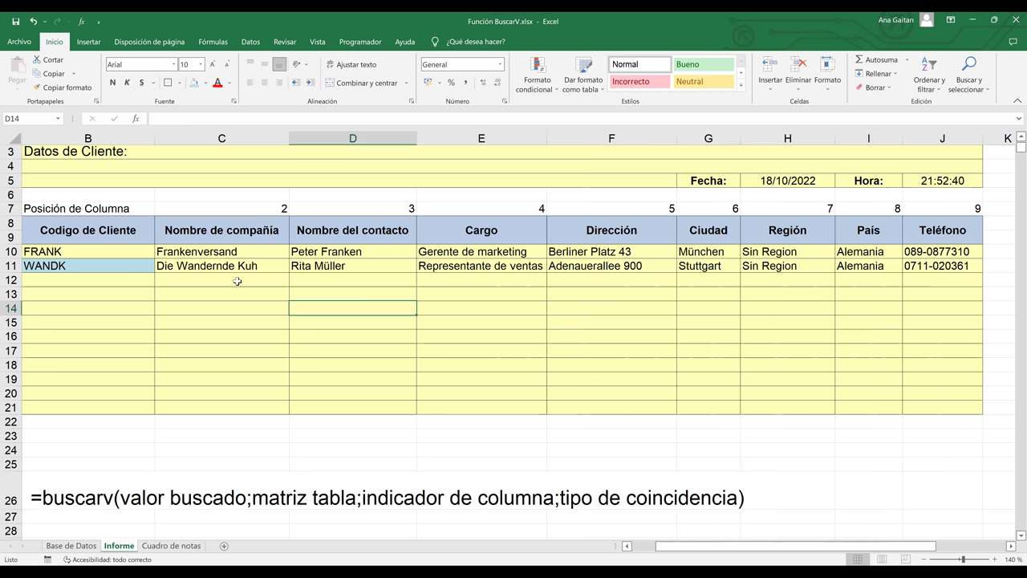
- Compare the lookup results in row 11 of Informe with the matching record in row 89 of Base de Datos
click(331, 267)
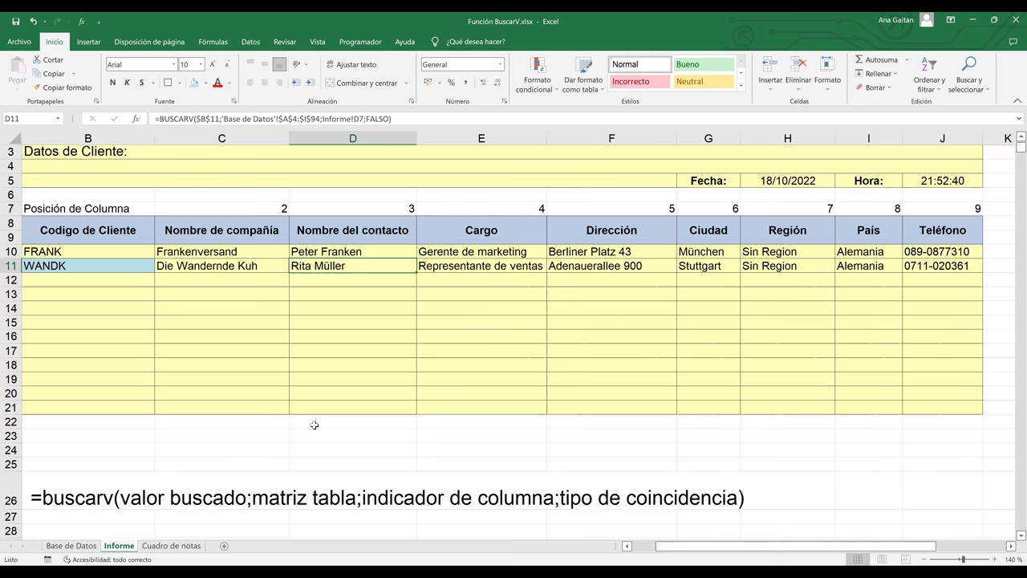
key(ctrl+Page_Up)
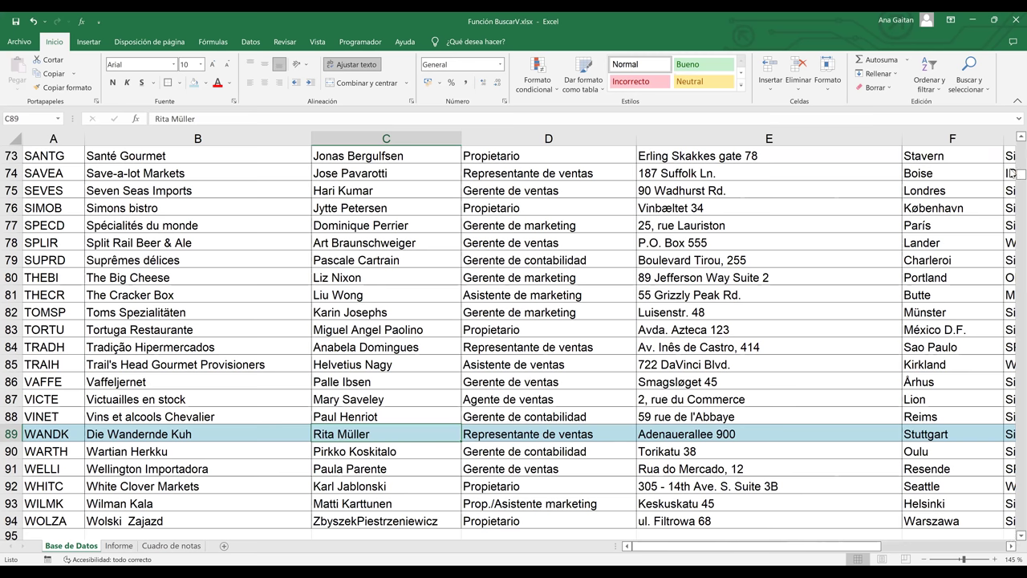
key(Right)
drag(1013, 174, 1012, 161)
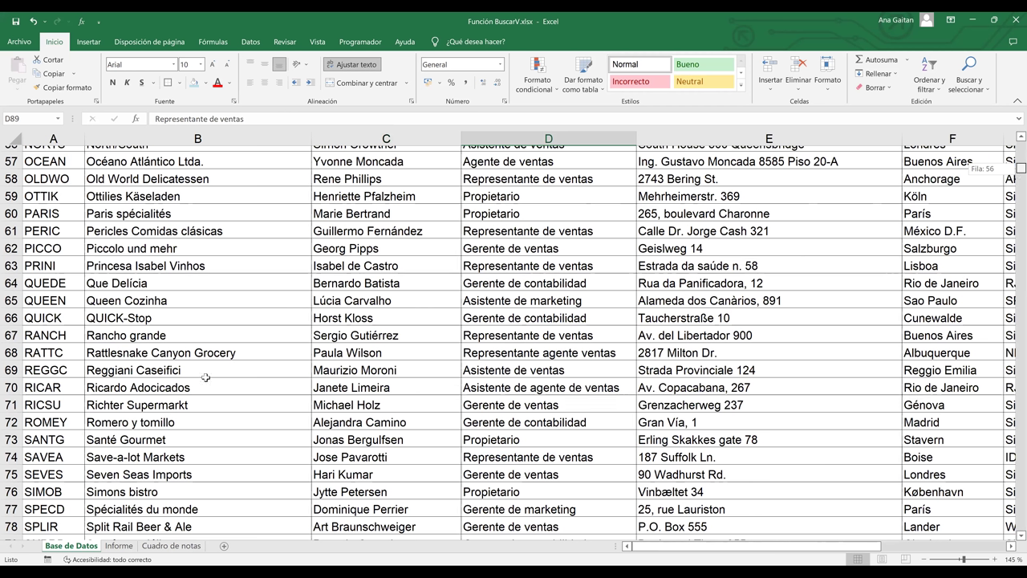
scroll(73, 274, up, 1)
click(74, 275)
scroll(74, 274, up, 5)
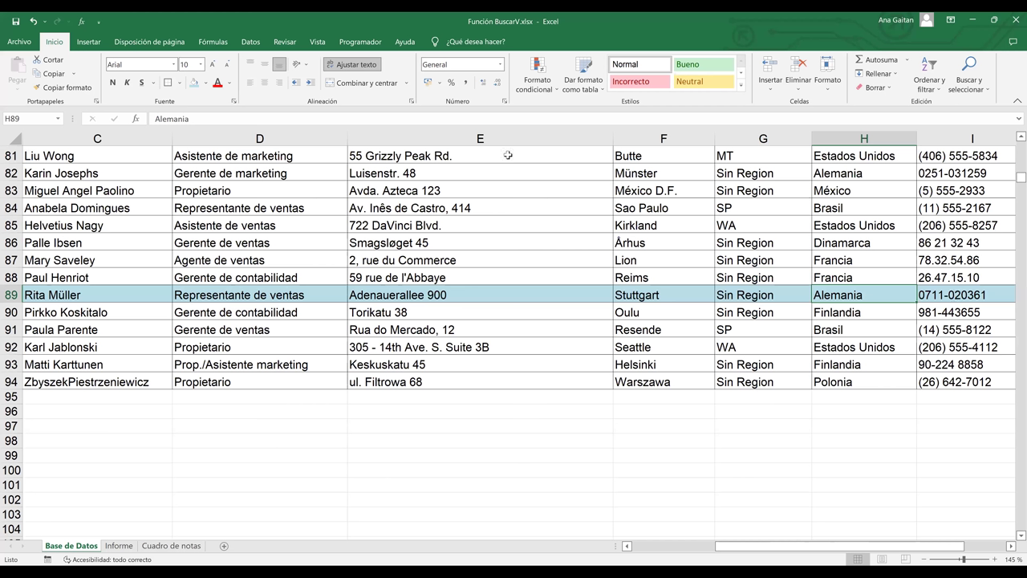
key(ctrl+Page_Down)
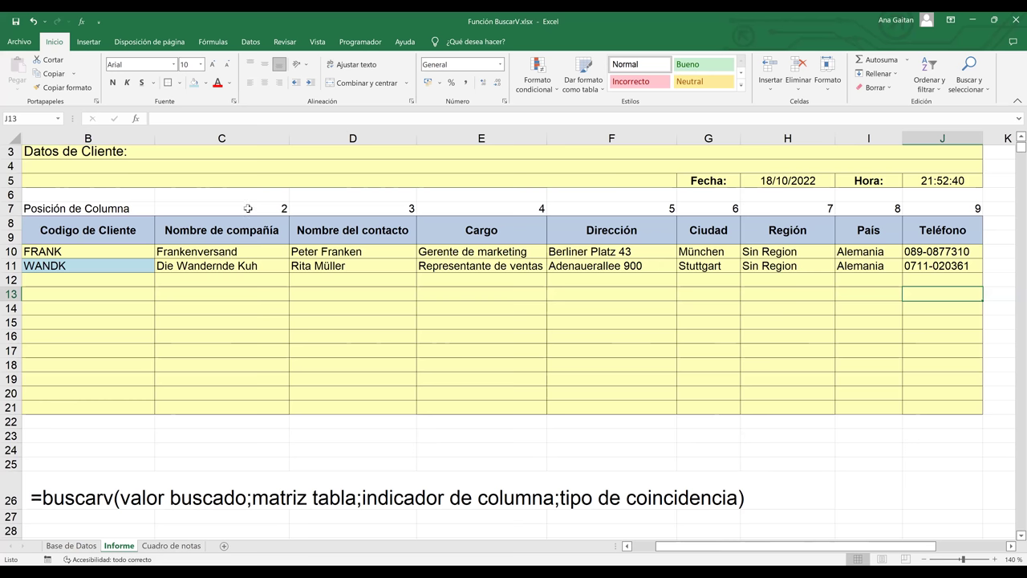
- Try concealing the column positions in B7:J7 by setting their font color to white
click(248, 209)
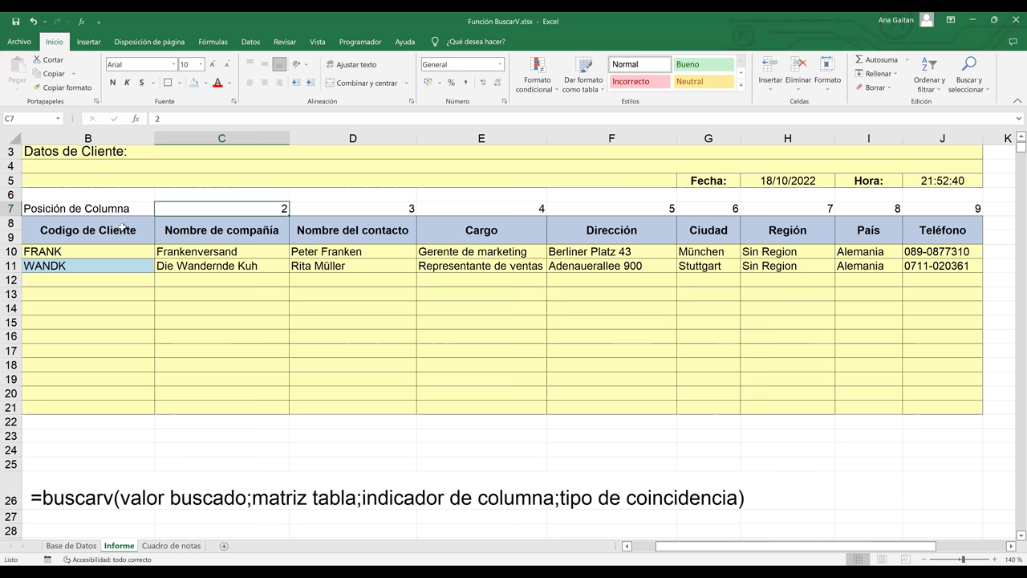
drag(83, 210, 971, 205)
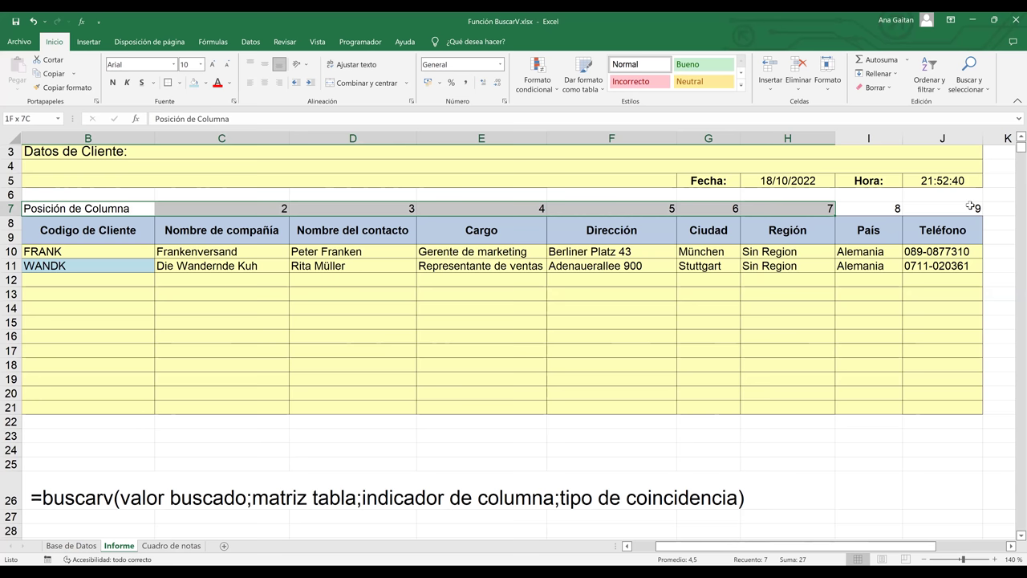
click(230, 84)
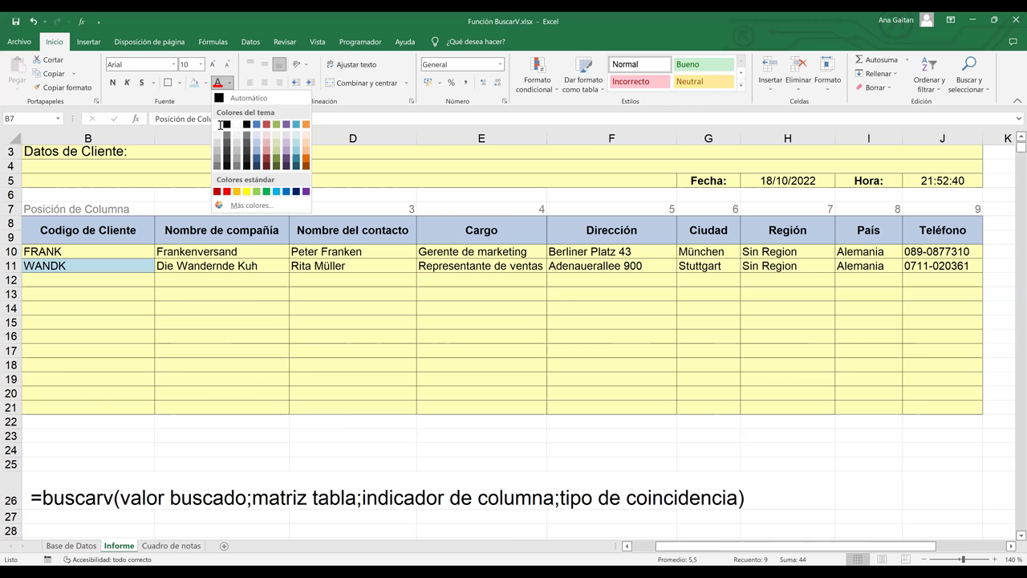
click(218, 125)
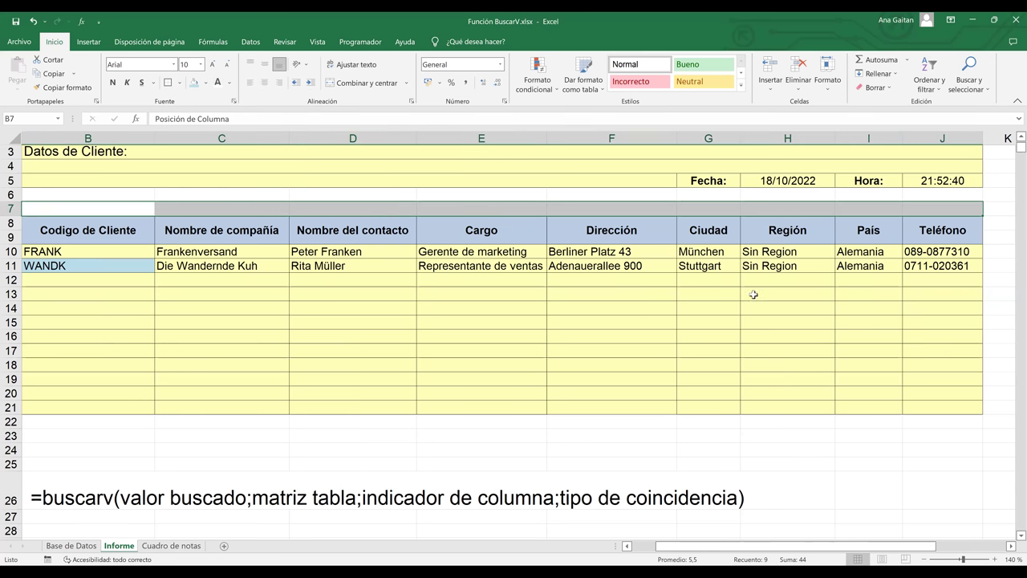
click(754, 294)
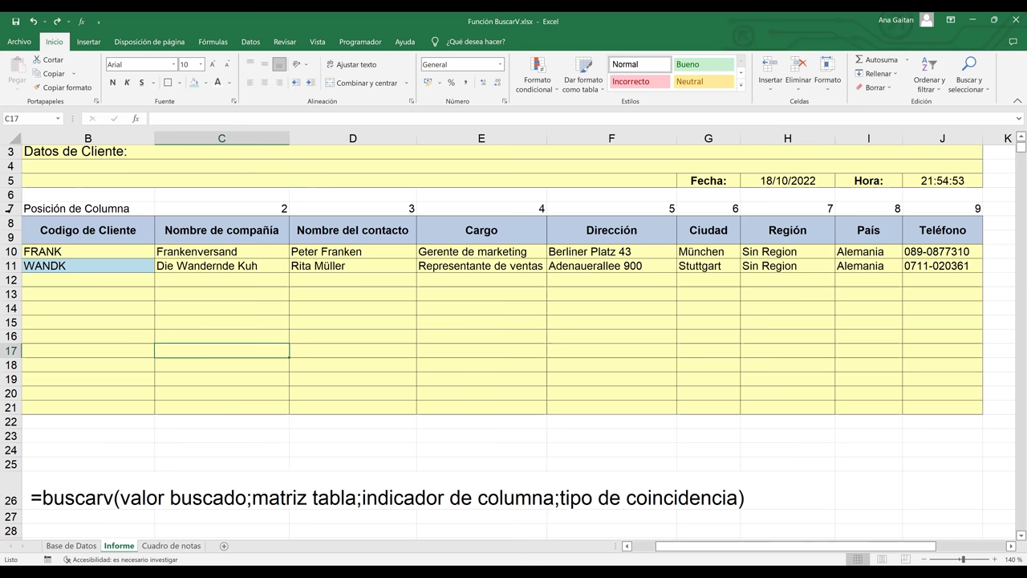
- Hide row 7, which holds the Posición de Columna label and its numbers
double_click(8, 213)
right_click(11, 209)
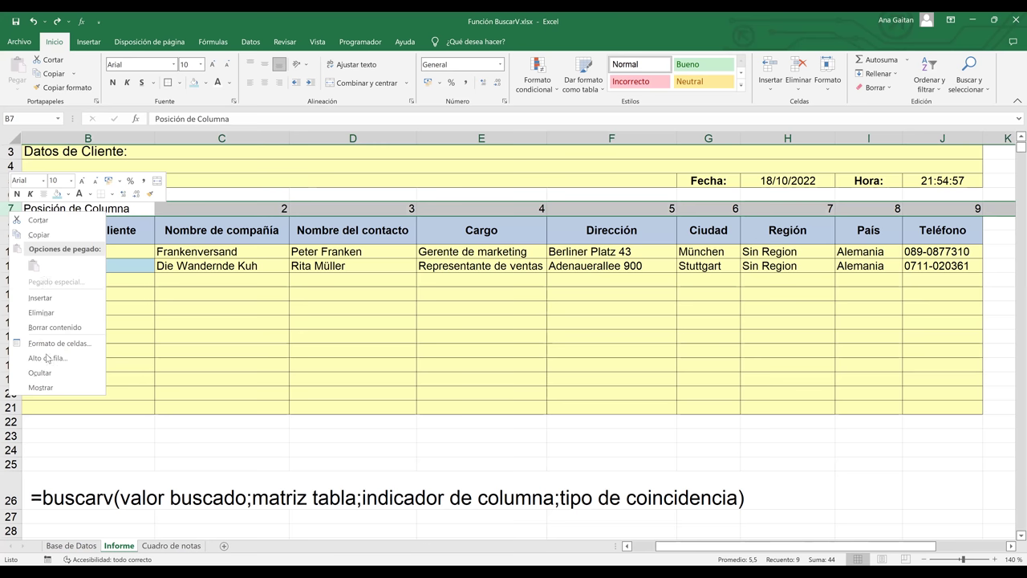
click(39, 373)
click(273, 204)
click(274, 196)
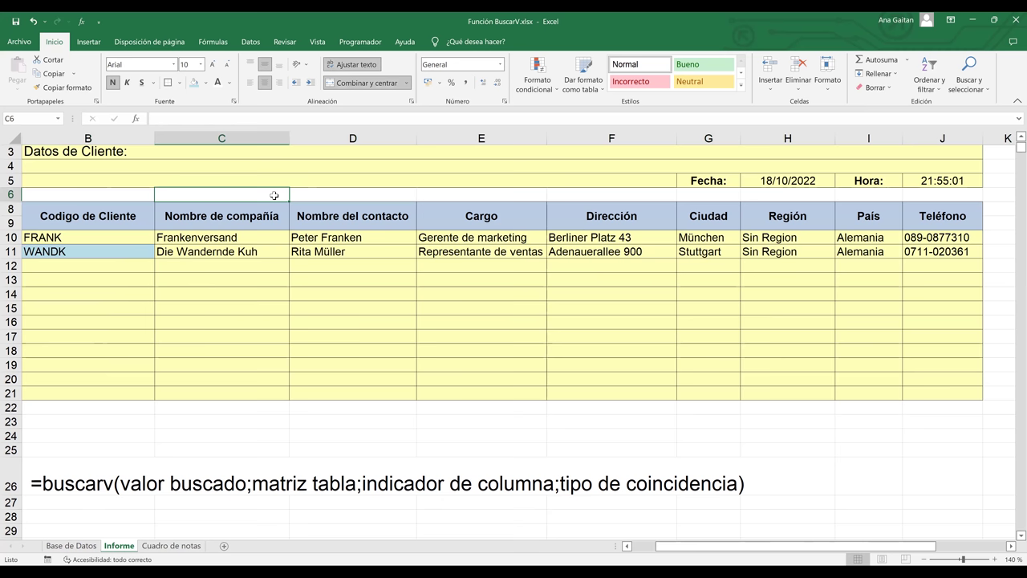
click(502, 196)
text(jhj)
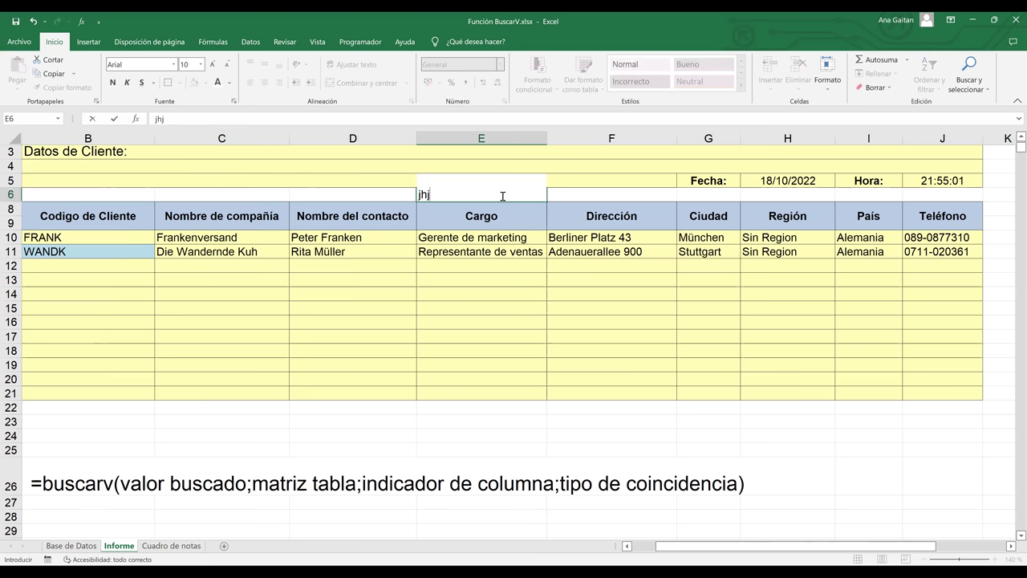
key(Escape)
click(790, 300)
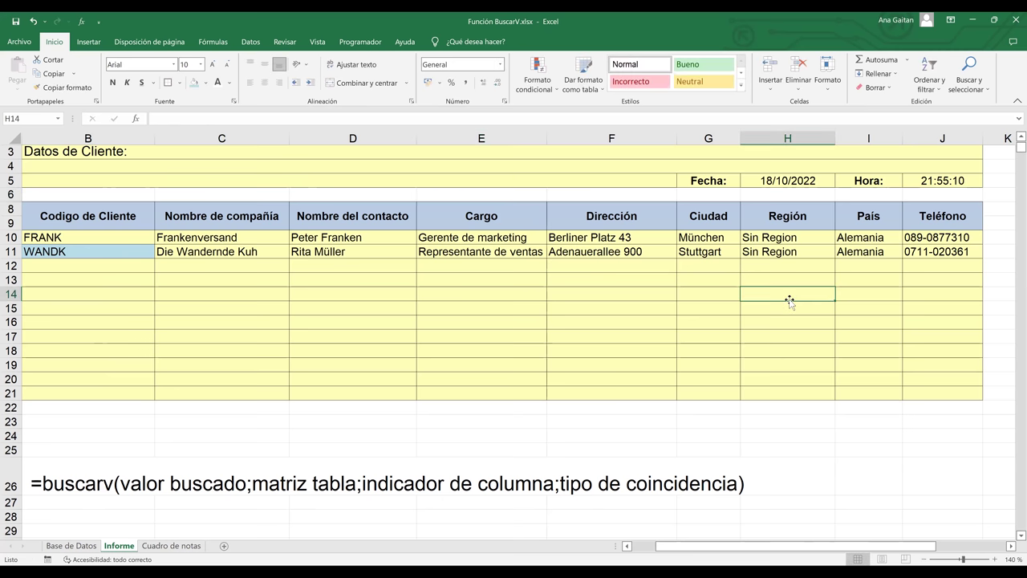
- Inspect the BUSCARV formula in C11 and its reference to the hidden row
click(232, 252)
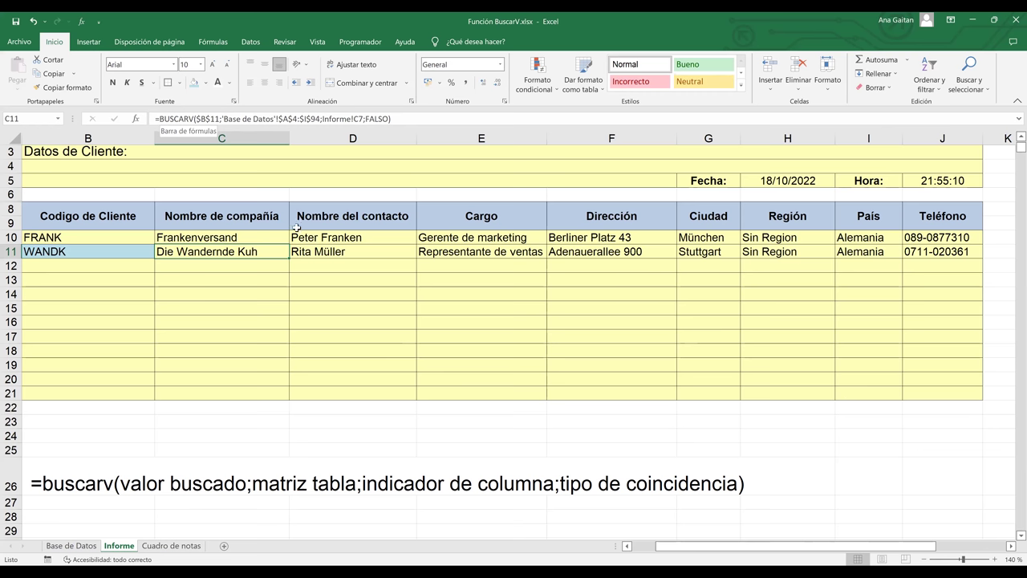
key(ctrl+z)
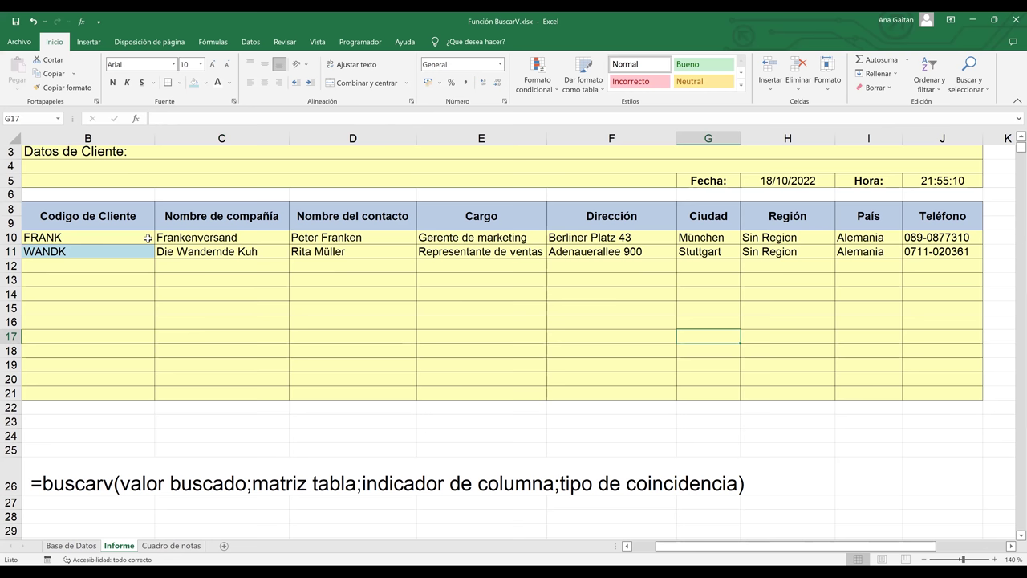
- Copy the report headers from Codigo de Cliente to Teléfono and paste them transposed starting at C32
drag(88, 219, 465, 199)
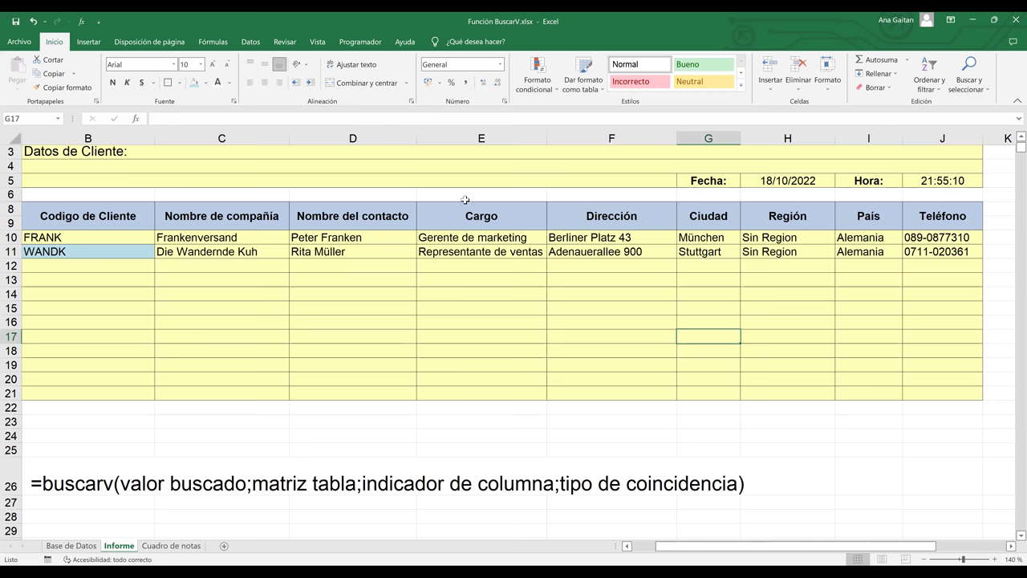
shift+click(923, 216)
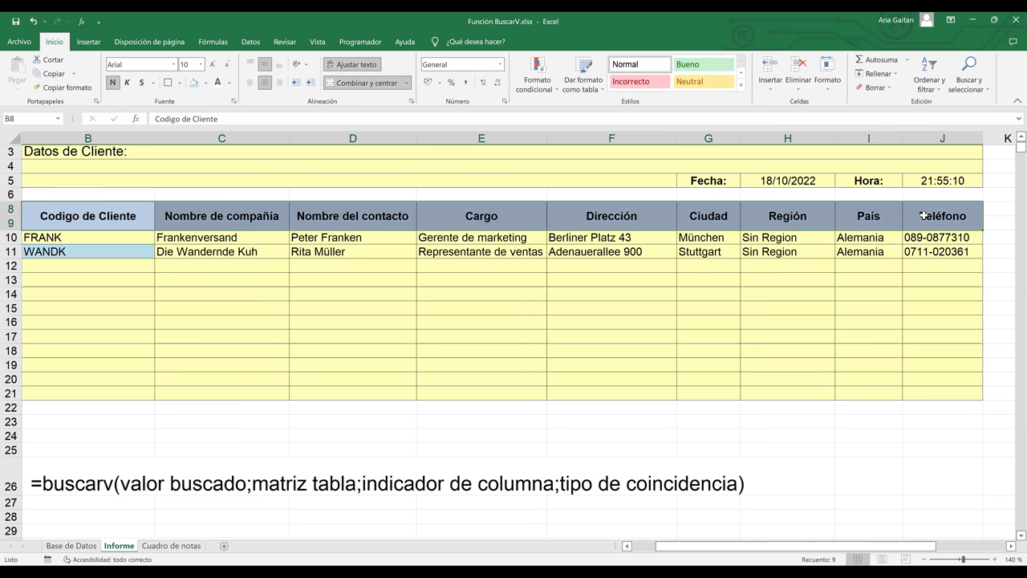
key(ctrl+c)
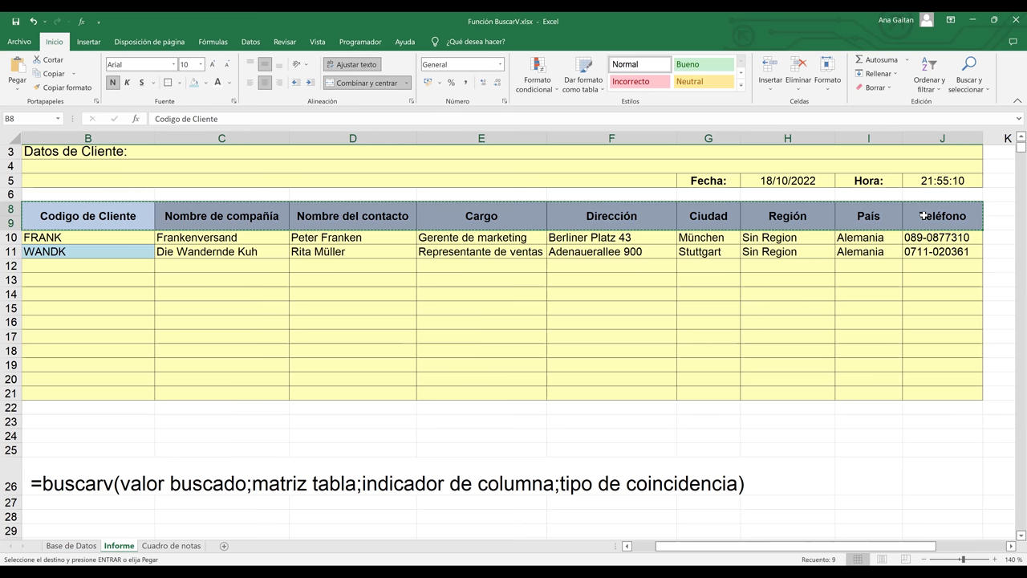
click(777, 444)
key(Down)
key(Down)
key(Down)
key(Down)
key(Down)
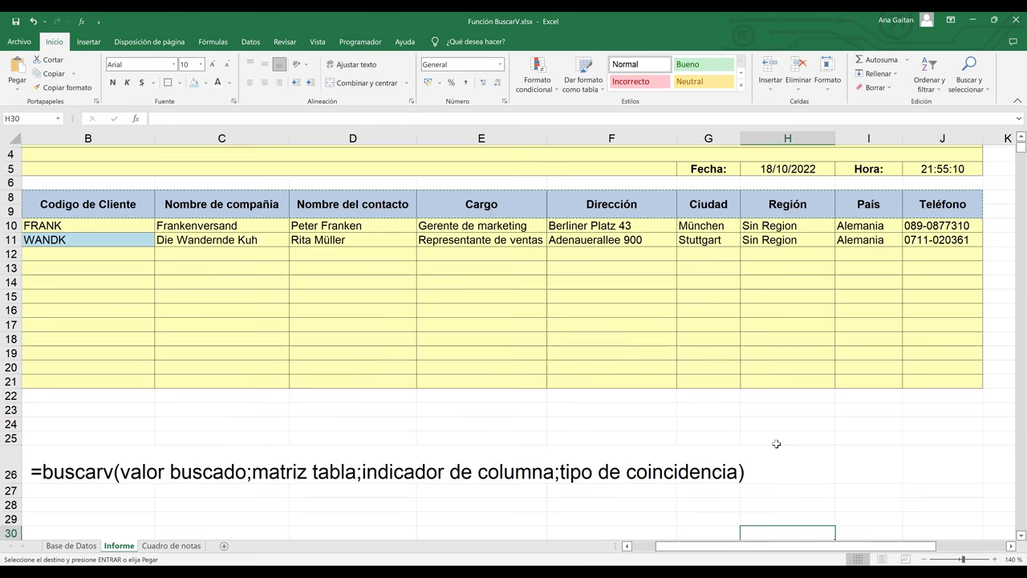
key(Down)
key(Down)
key(Down)
key(Down)
key(Down)
key(Down)
key(Down)
key(Down)
key(Down)
key(Down)
key(Down)
key(Down)
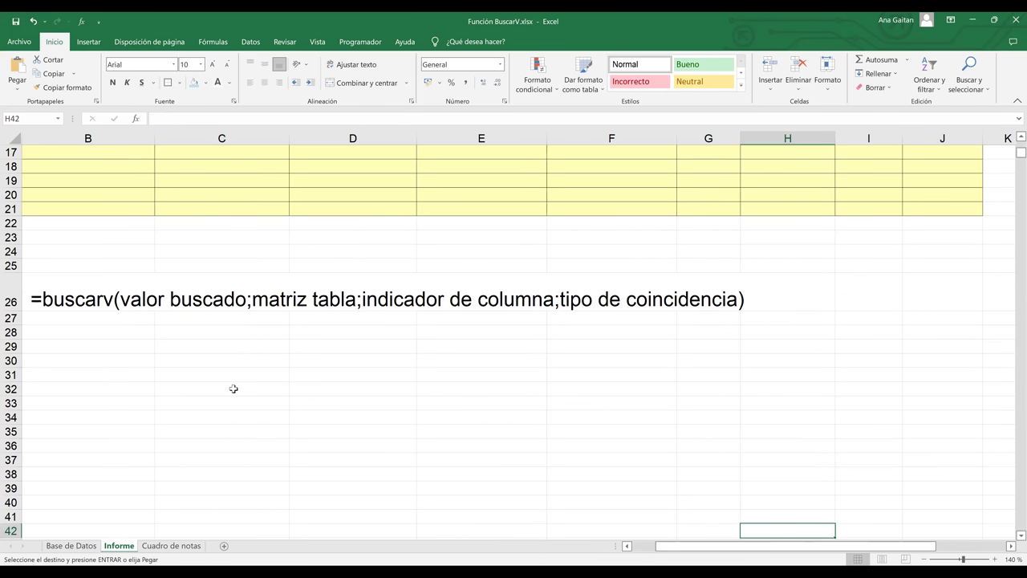
click(207, 386)
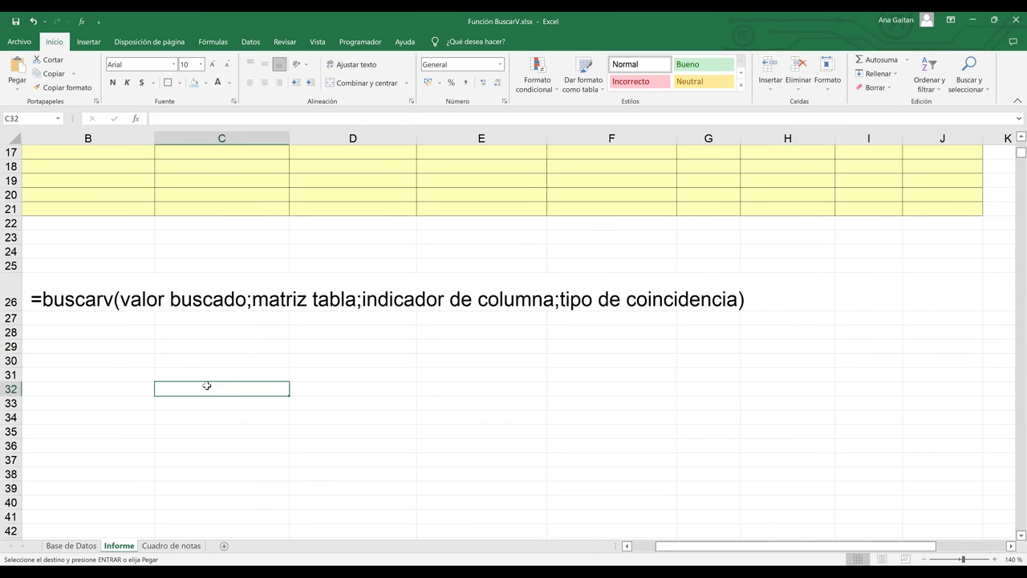
right_click(207, 386)
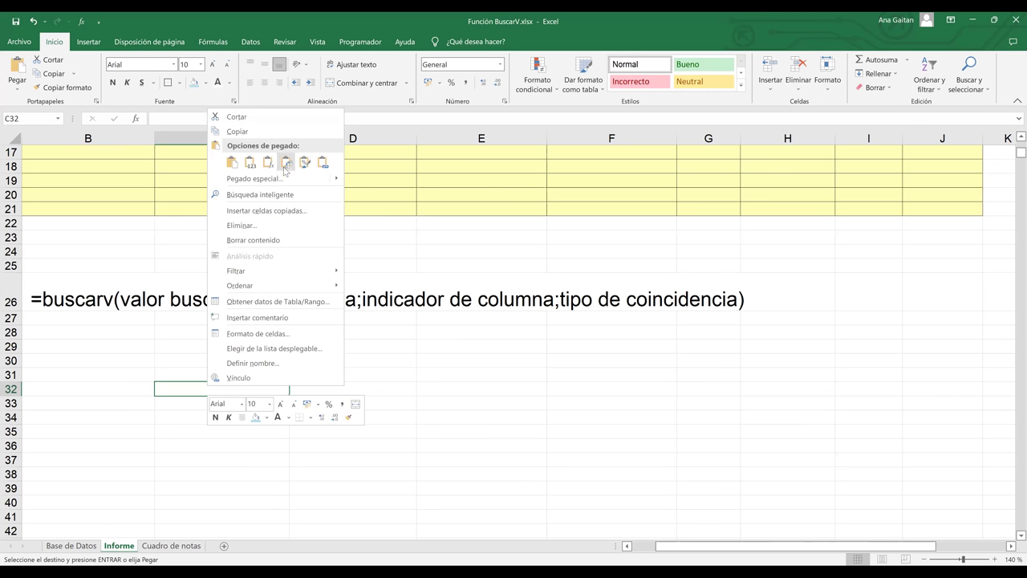
click(285, 165)
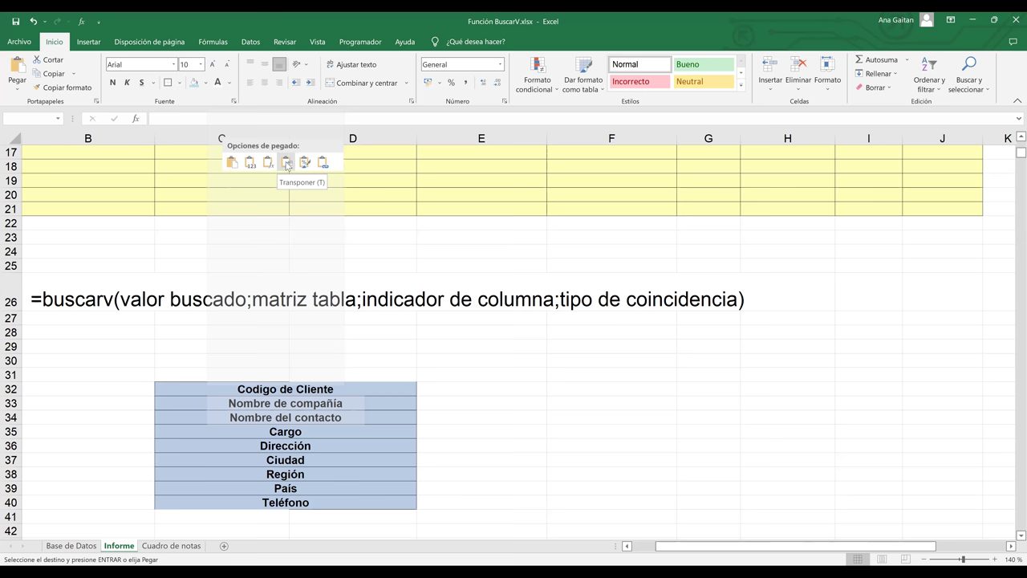
click(285, 162)
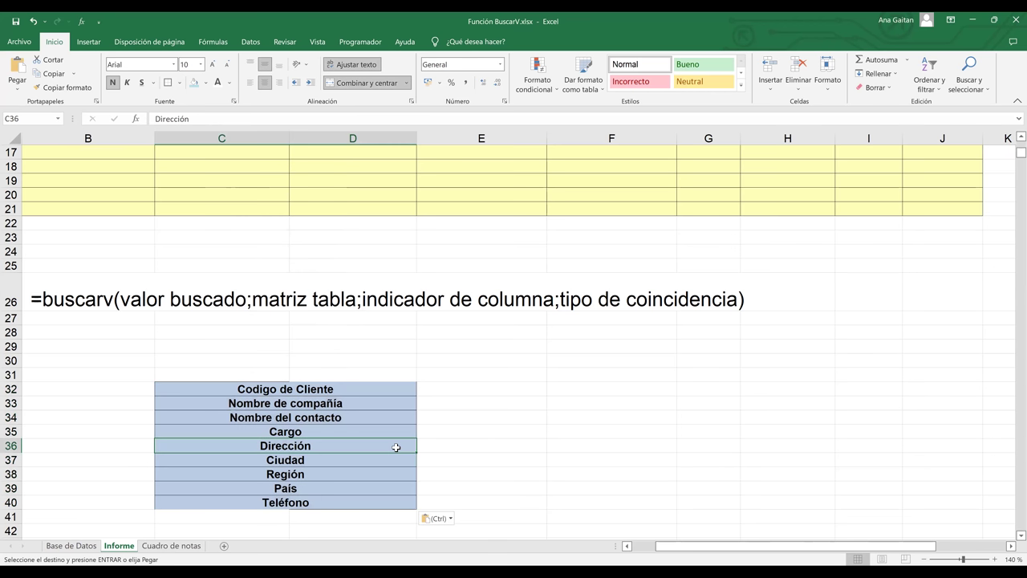
- Apply all borders to the transposed labels and the adjacent blank cells, C32:E40
click(435, 443)
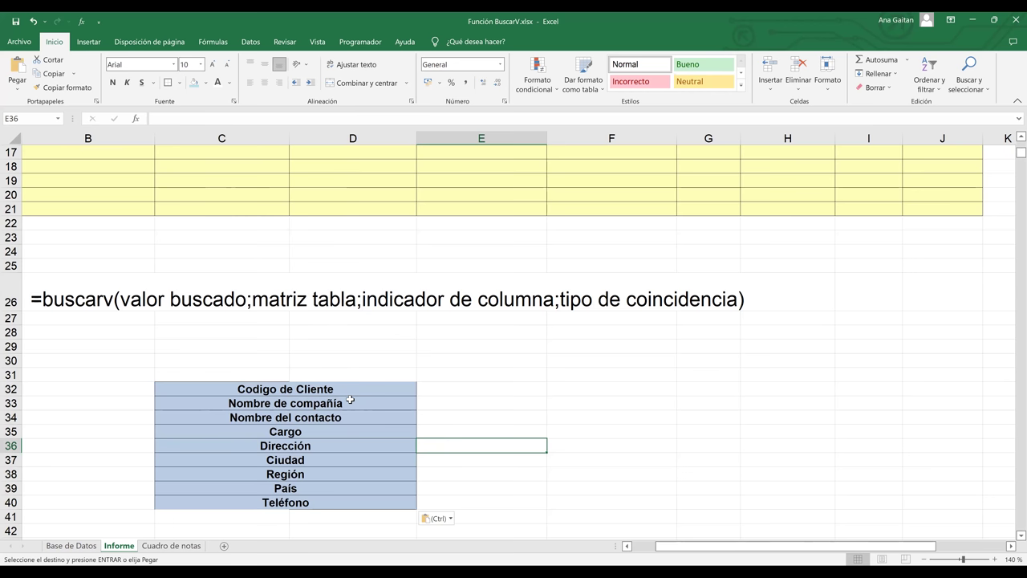
click(363, 406)
drag(371, 386, 498, 502)
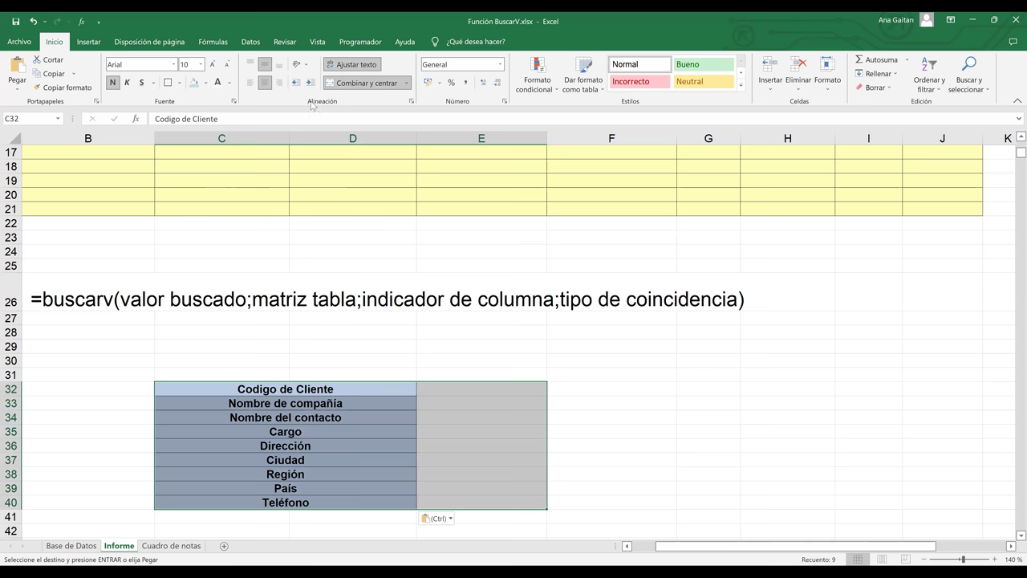
click(179, 83)
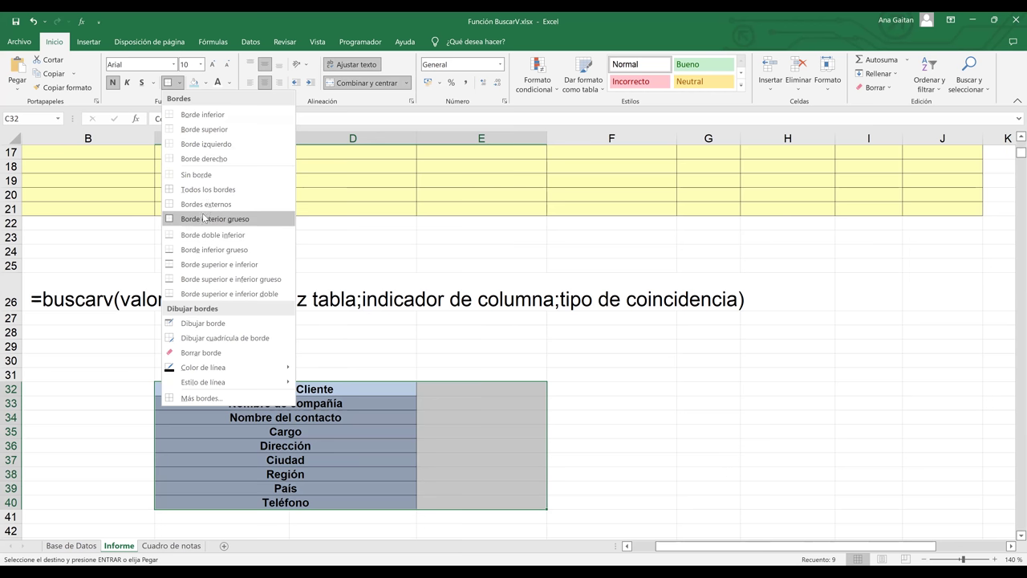
click(202, 189)
click(523, 446)
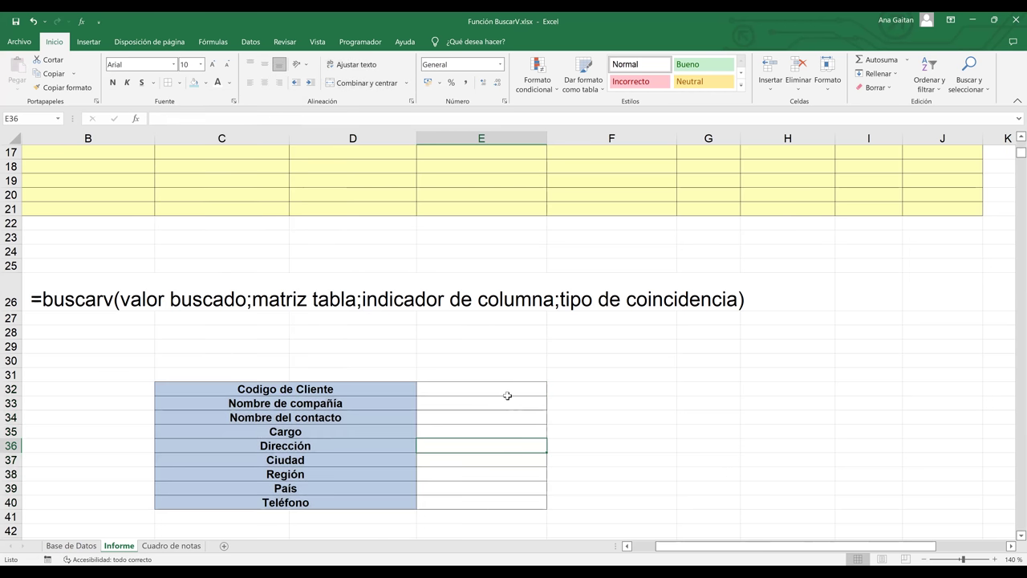
- Merge and center E32:I32, and fill the merged cell down through row 40
drag(503, 389, 607, 386)
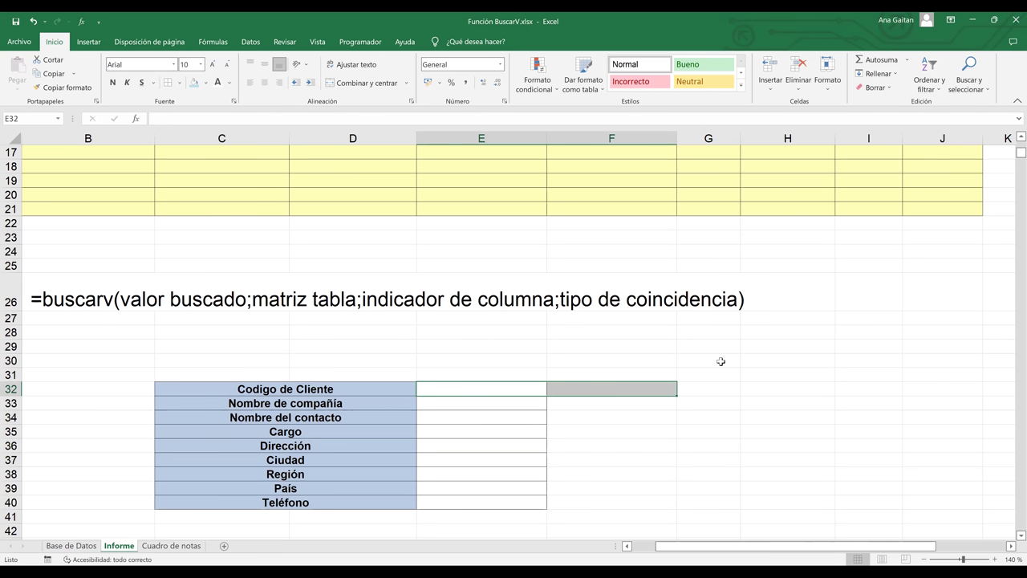
drag(529, 390, 847, 388)
click(379, 83)
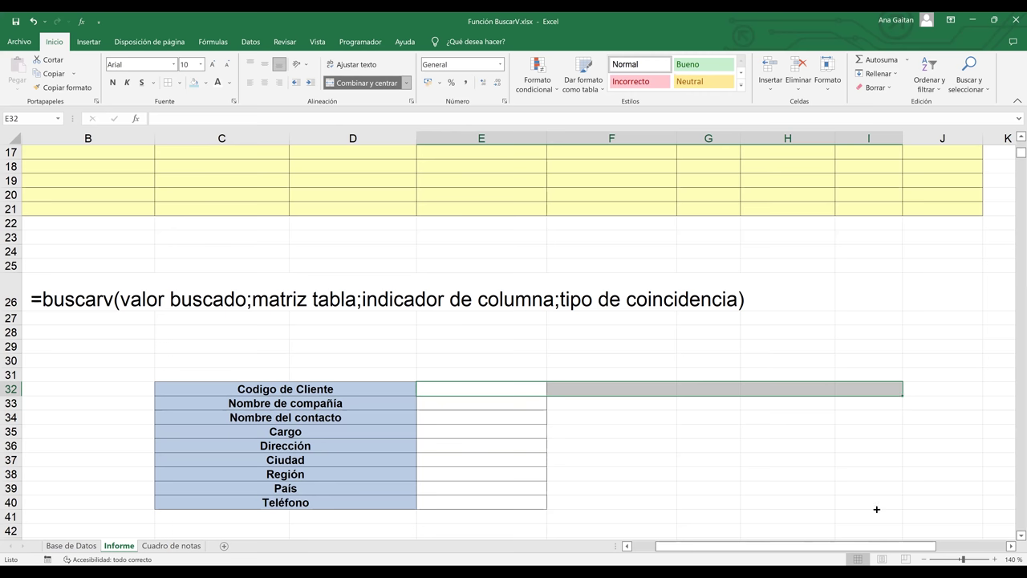
shift+click(875, 506)
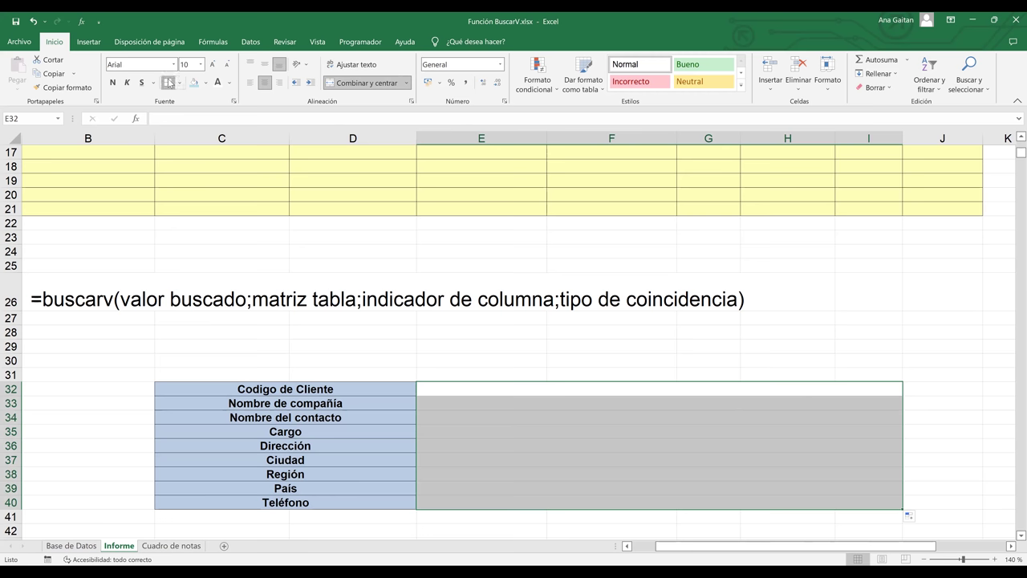
click(571, 456)
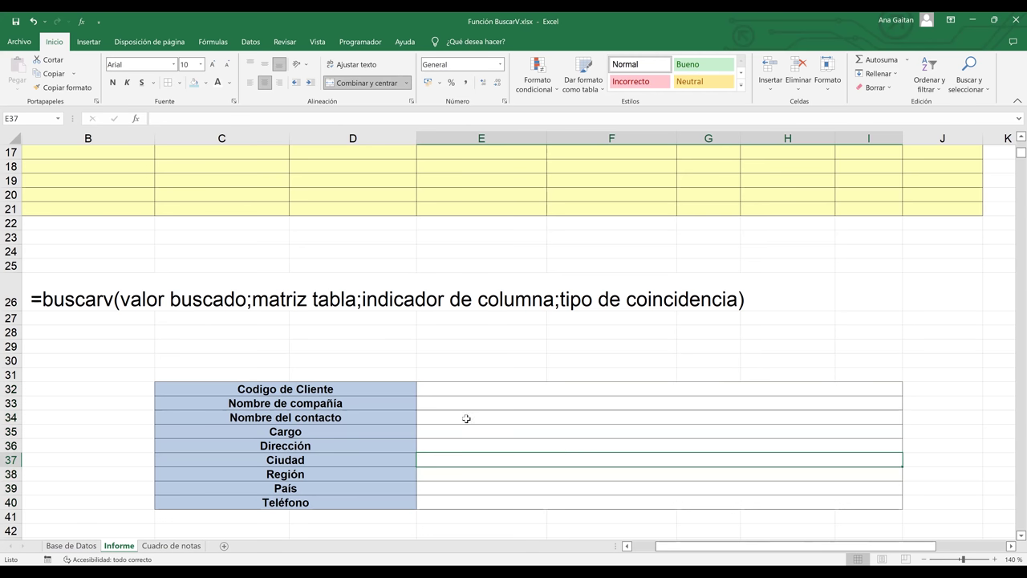
- Move the Nombre del contacto label from row 34 to C41, below Teléfono
click(328, 405)
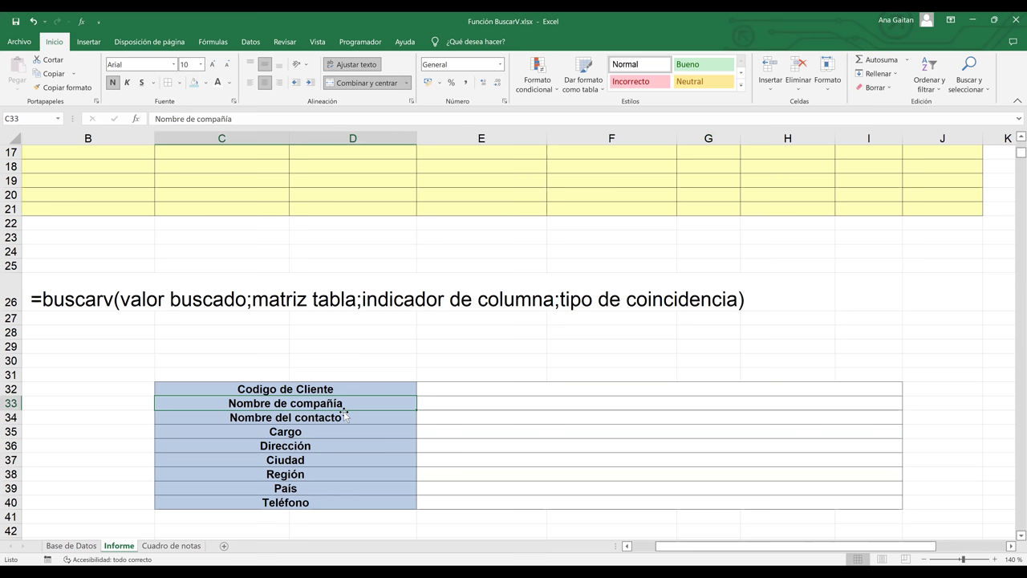
click(340, 503)
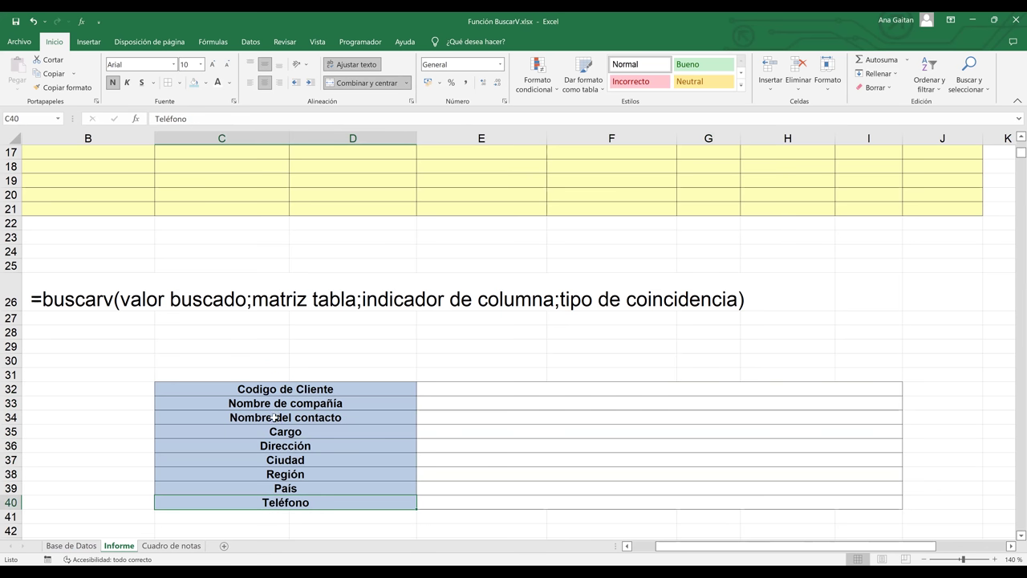
click(274, 417)
key(ctrl+c)
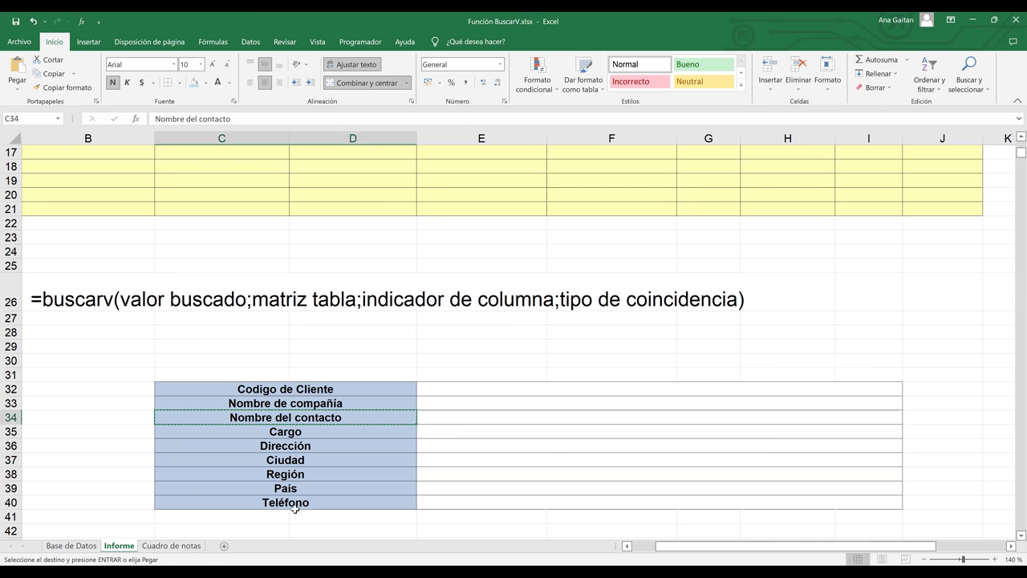
click(262, 515)
key(Return)
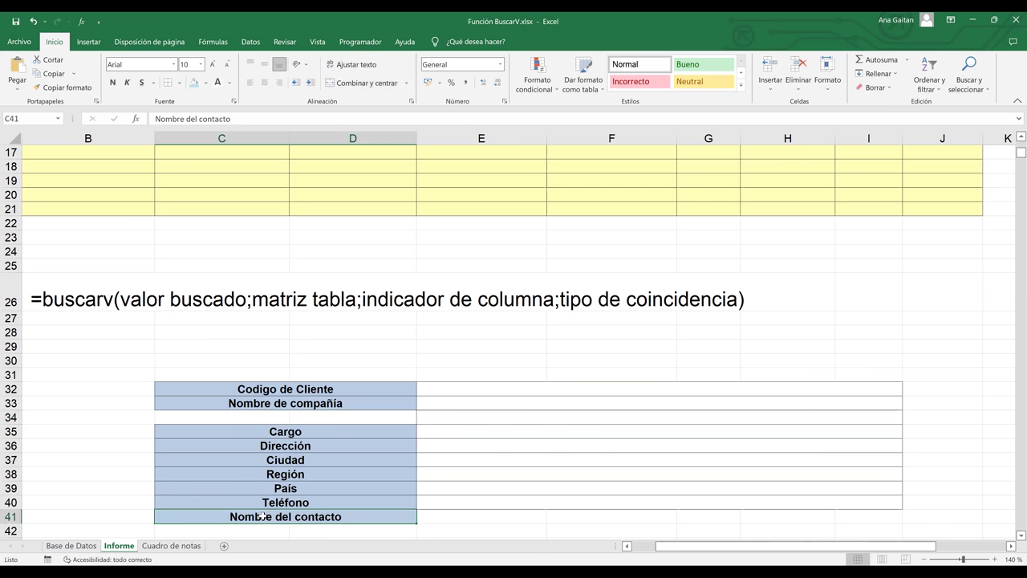
- Move the Ciudad label into C34 and delete the emptied row 37
click(286, 457)
key(ctrl+x)
click(232, 418)
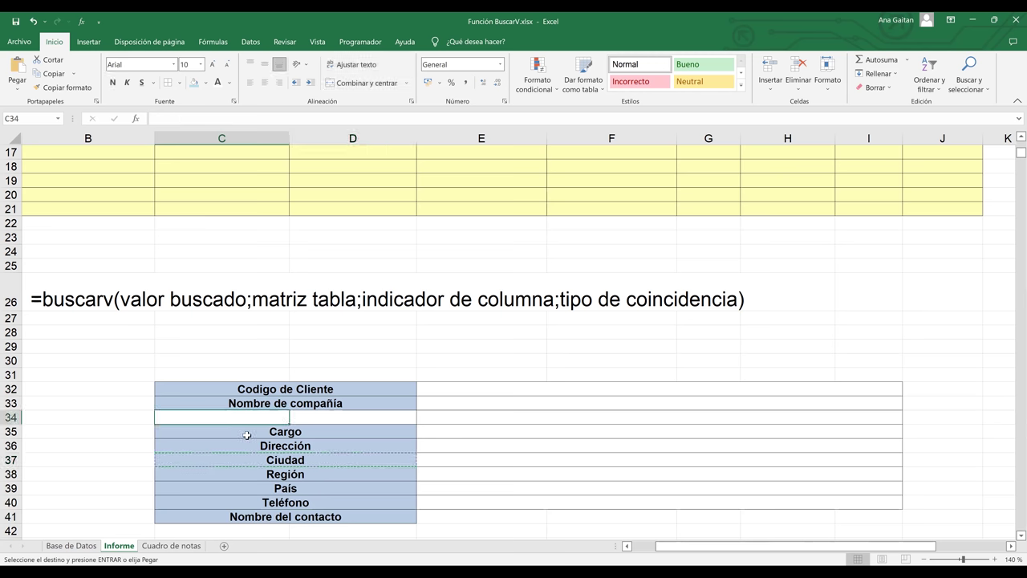
key(ctrl+v)
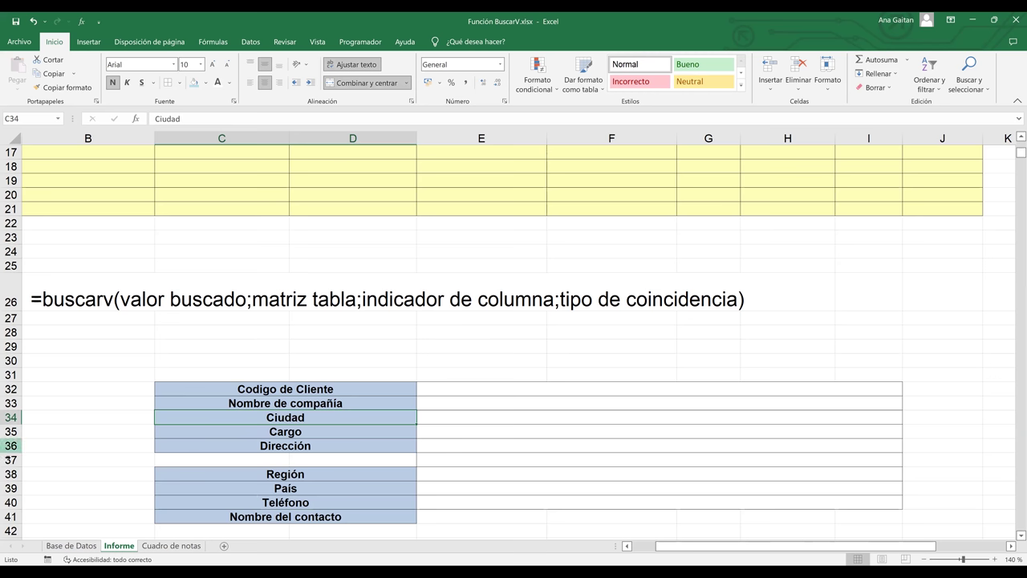
click(11, 460)
right_click(8, 461)
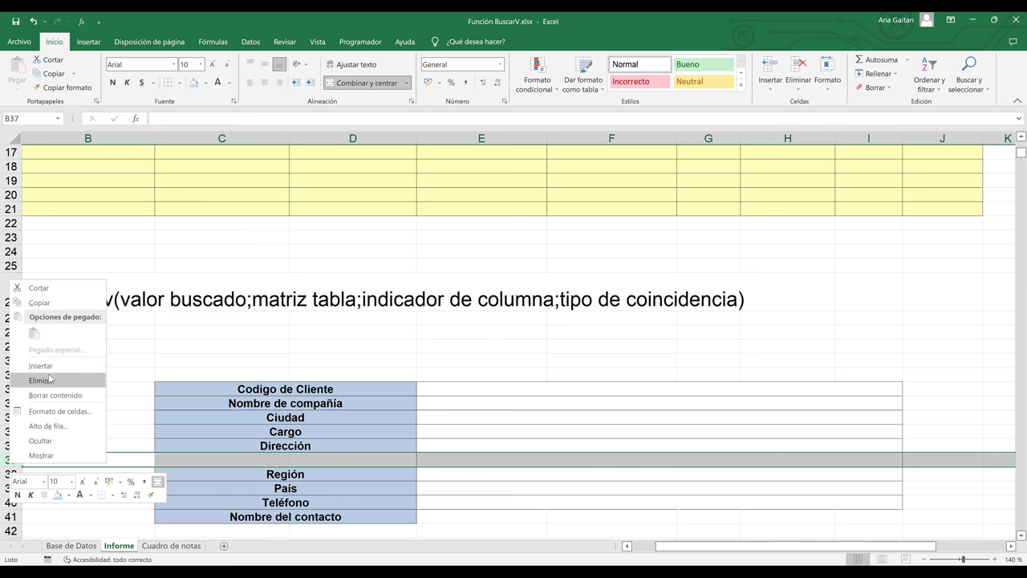
click(49, 375)
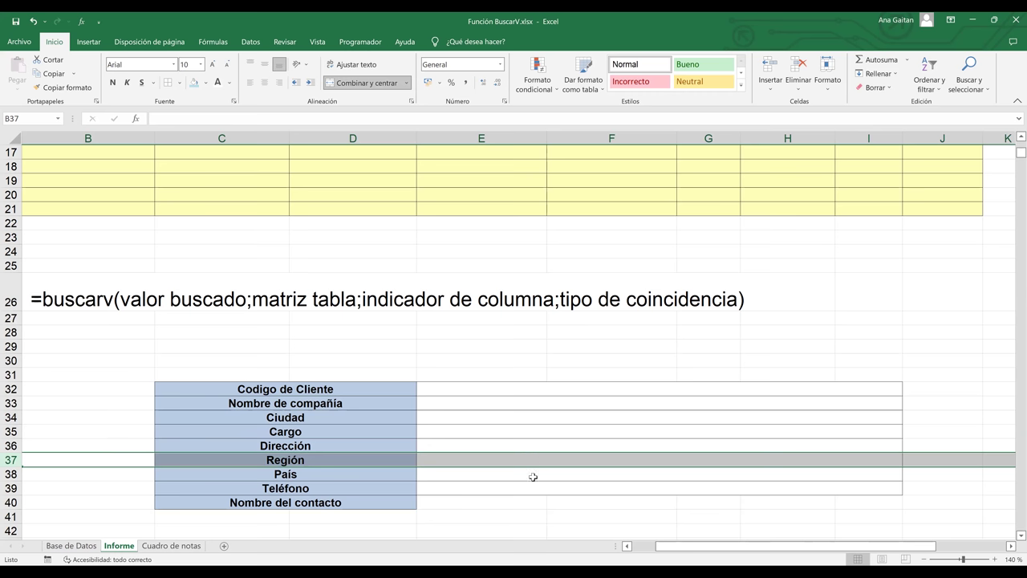
click(503, 409)
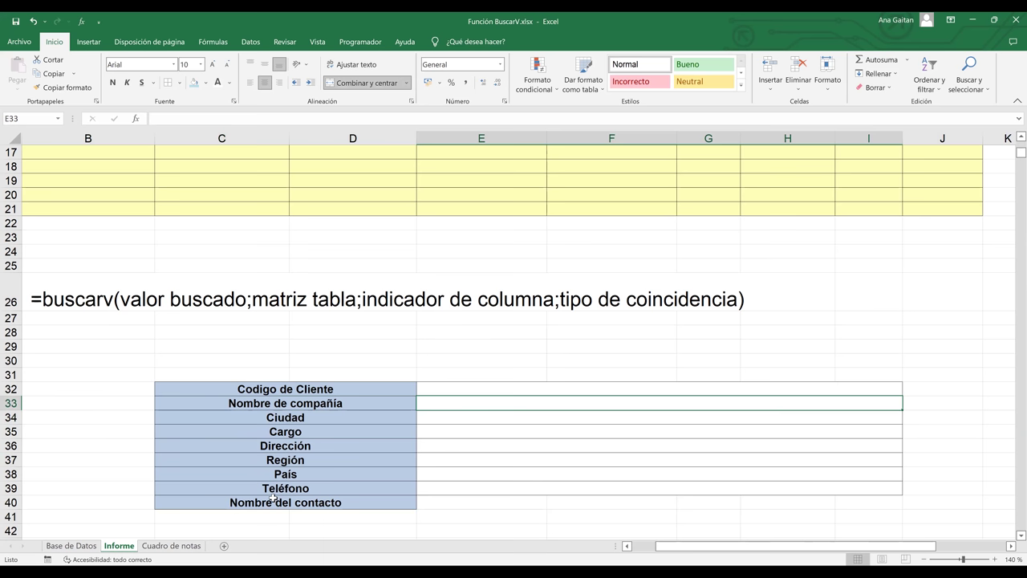
- Move the Teléfono label from row 39 to C33, replacing Nombre de compañía
click(272, 487)
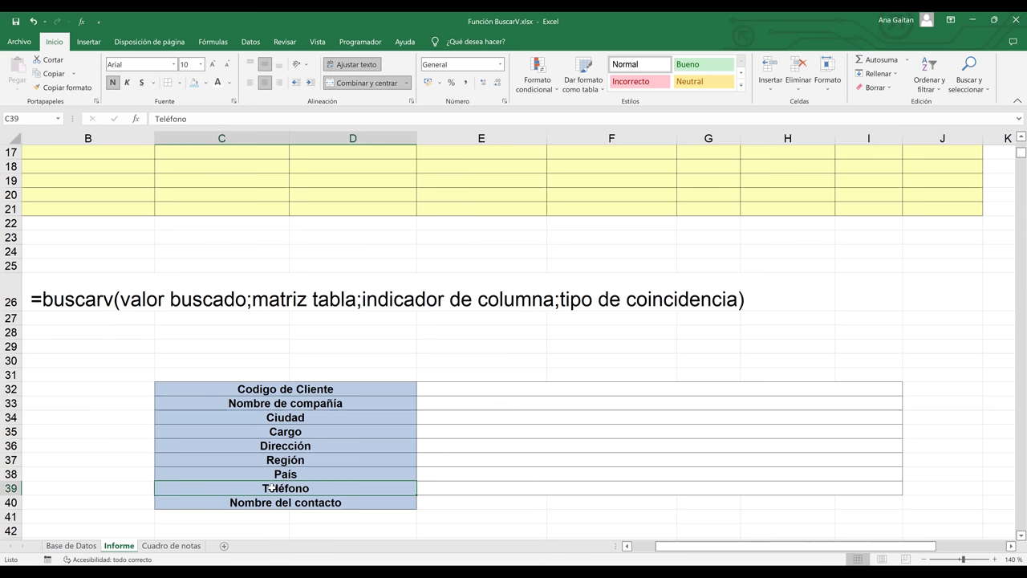
key(ctrl+c)
click(305, 405)
key(ctrl+v)
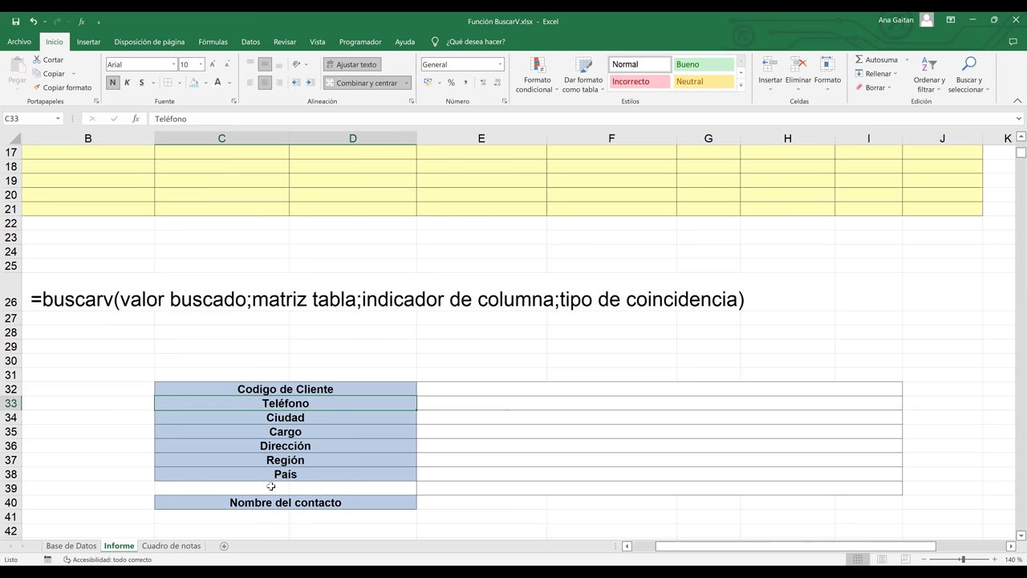
- Enter the label "Nombre de la compañía" in the empty cell C39
click(271, 487)
text(Nombre del contacto)
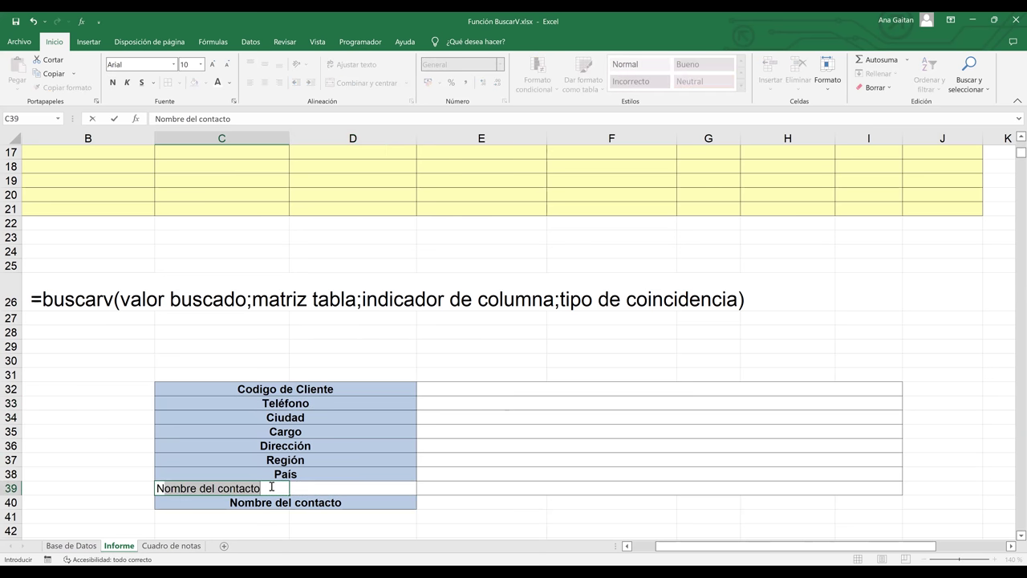
text(ombre sw)
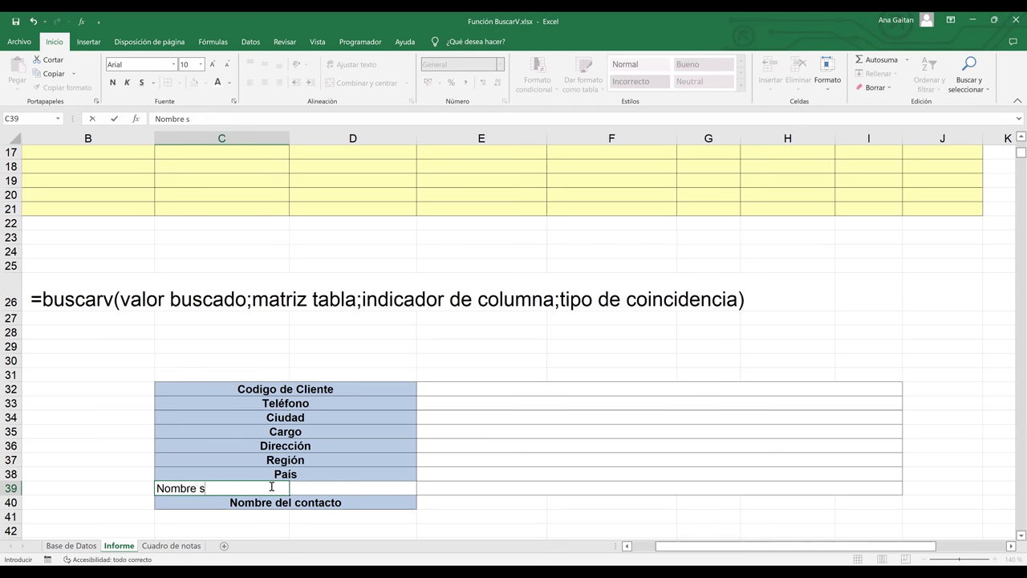
key(BackSpace)
key(BackSpace)
text(de la compañia)
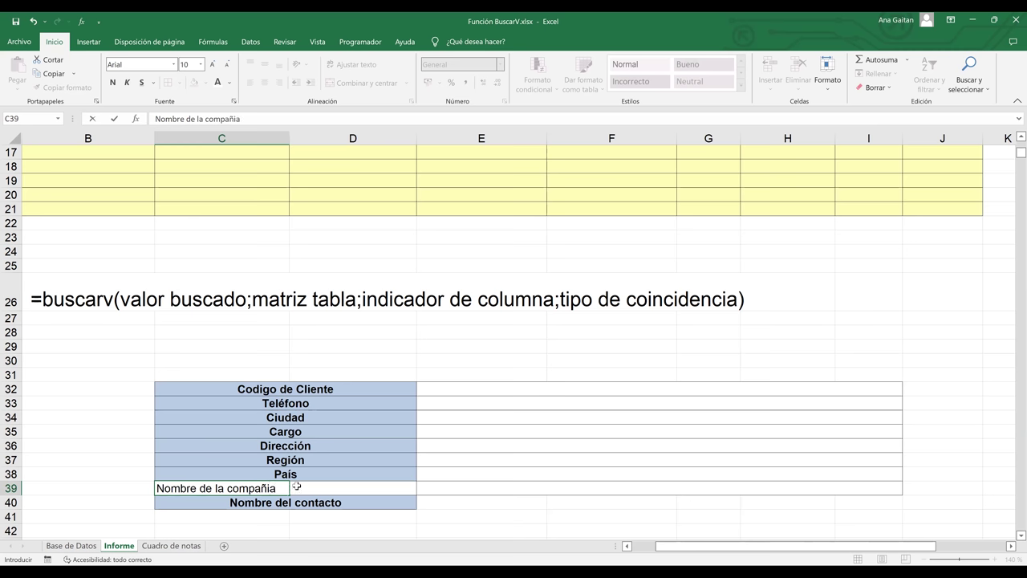
key(Tab)
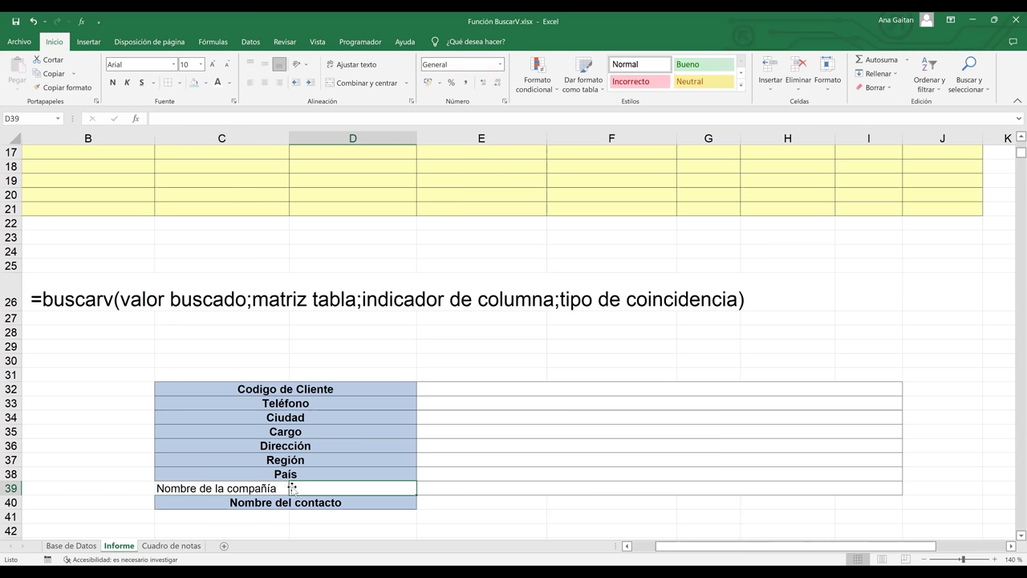
- Copy the formatting of the País label onto the Nombre de la compañía label in C39
click(301, 477)
right_click(302, 477)
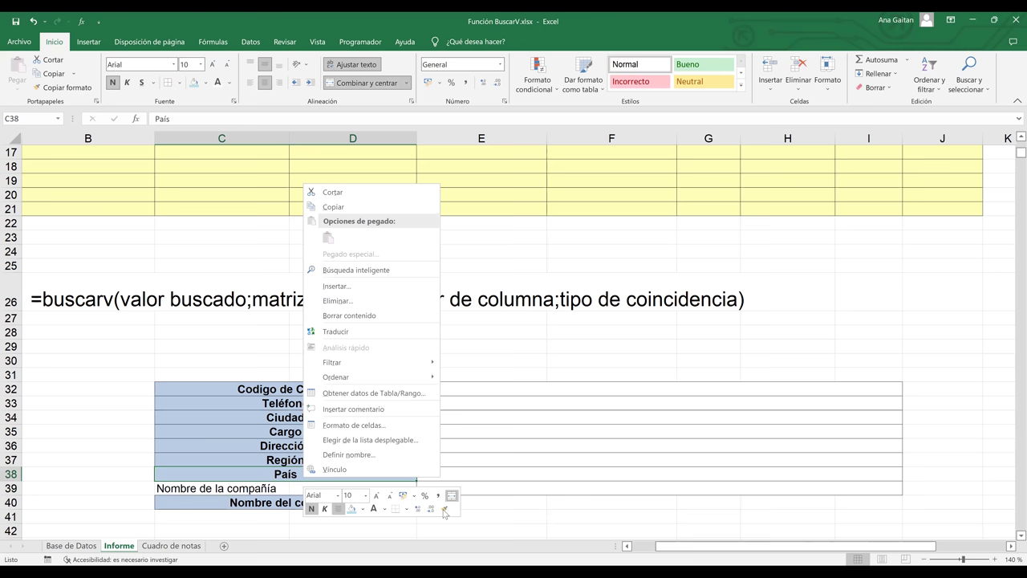
click(445, 510)
click(313, 487)
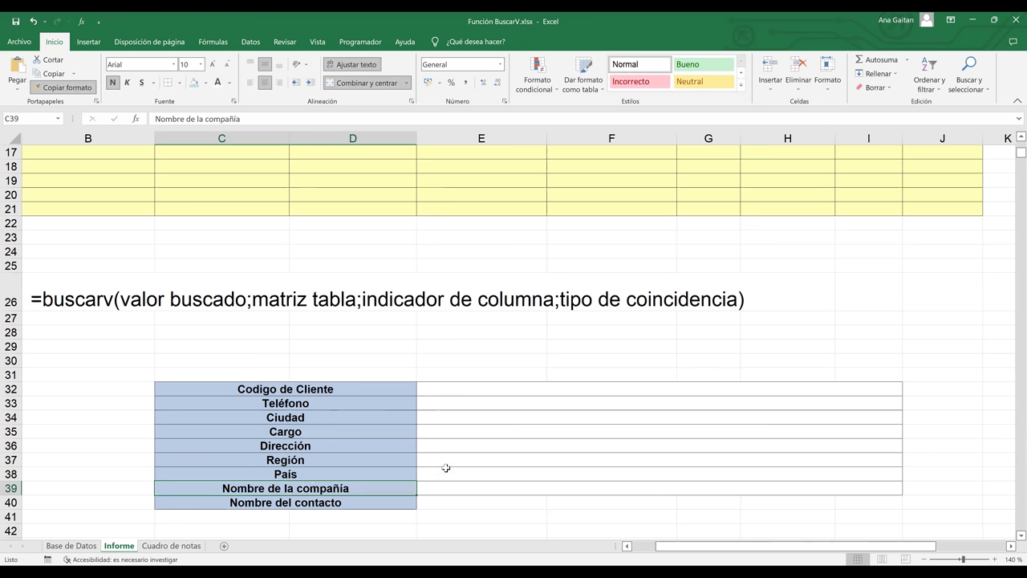
key(Escape)
click(468, 463)
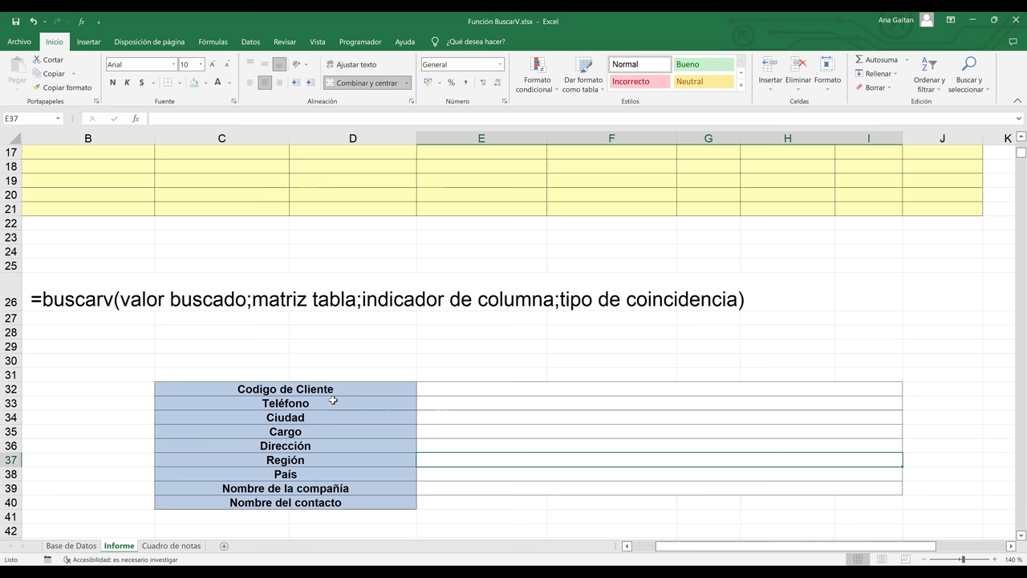
- Enter the column number 9 in B33 beside the Teléfono label
click(307, 389)
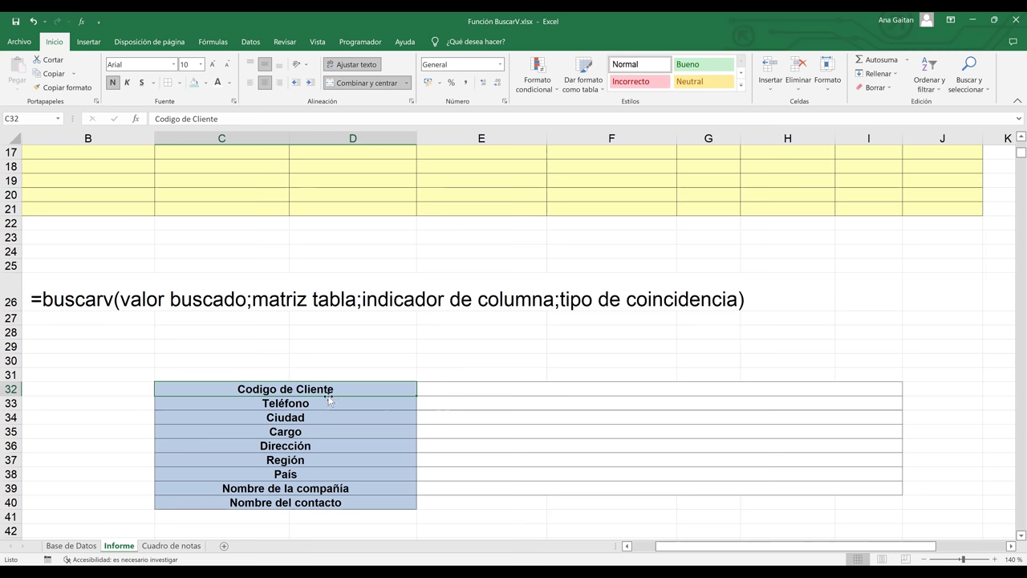
click(321, 404)
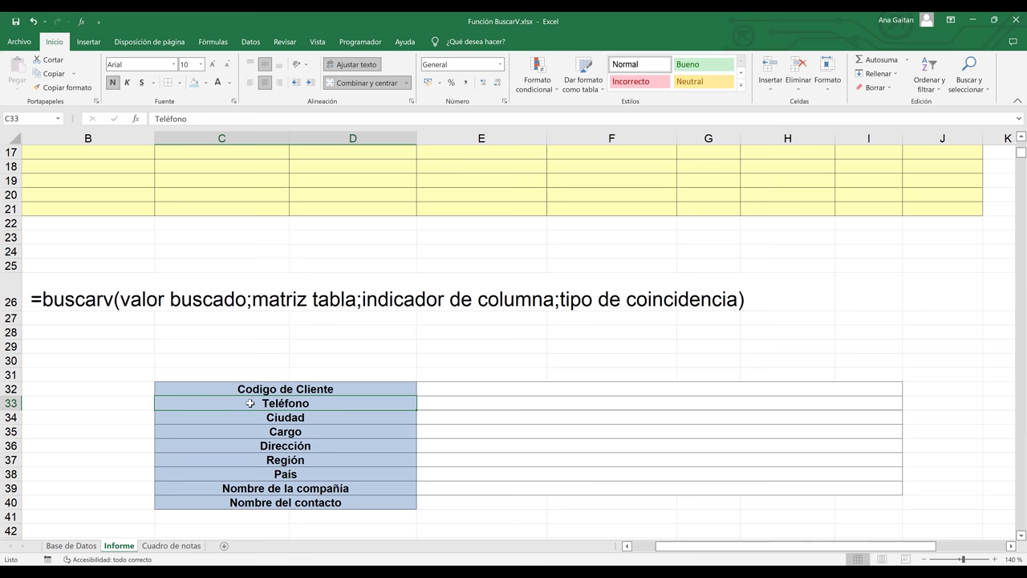
click(134, 405)
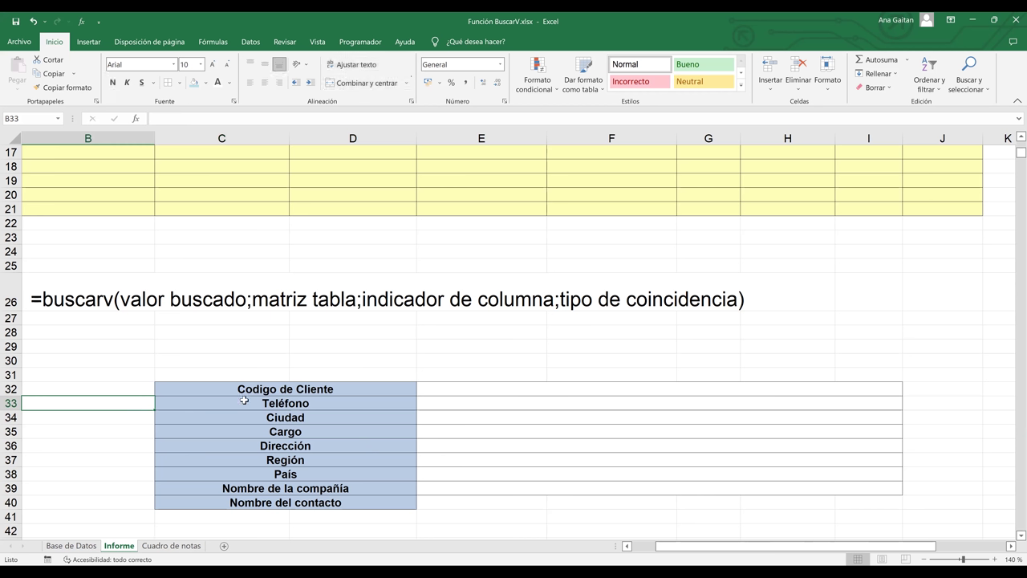
click(215, 400)
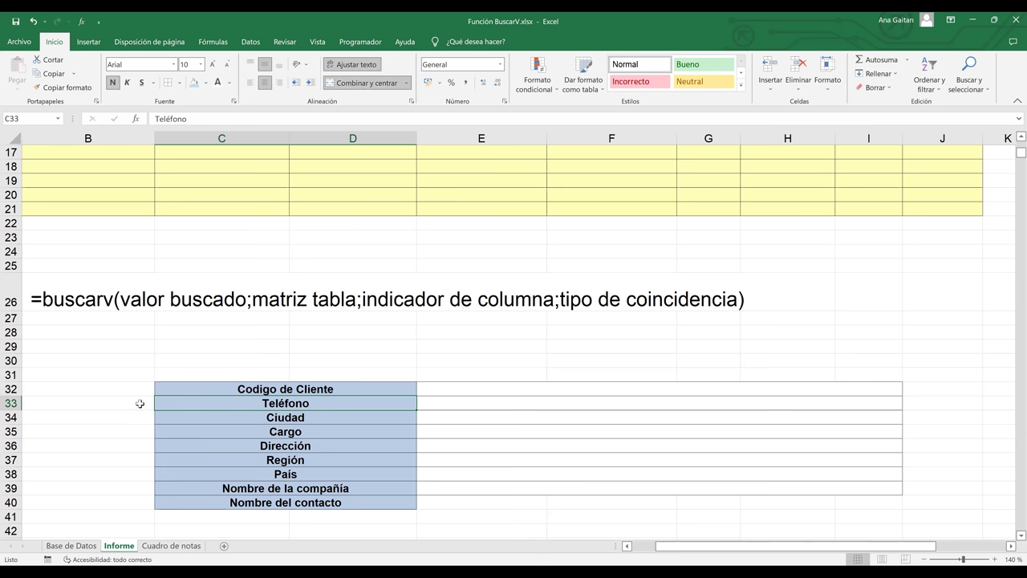
click(139, 404)
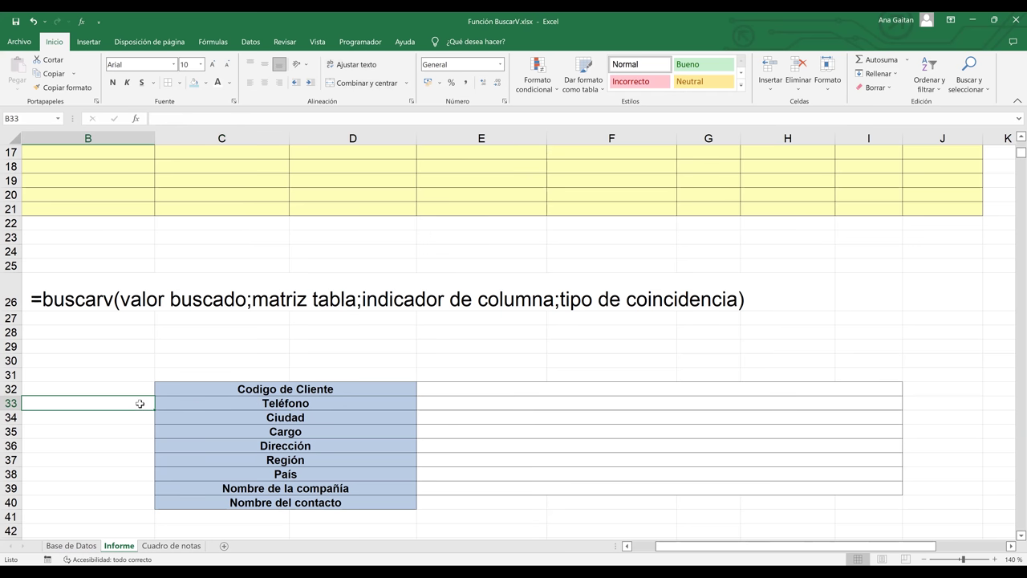
text(9)
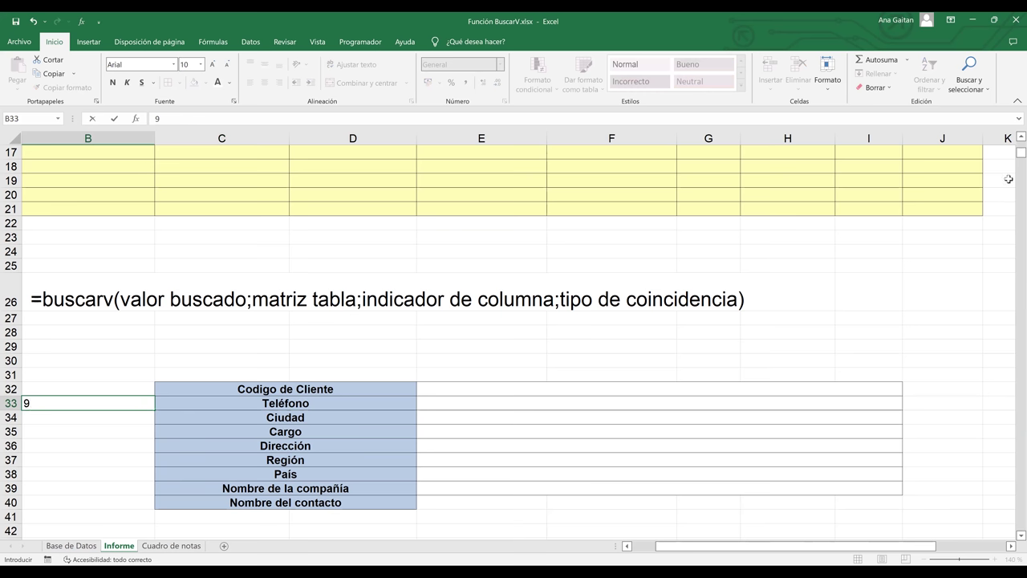
key(Return)
- Check the column order in the Informe de Cliente table and enter 6 in B34 beside the Ciudad label
scroll(1011, 142, up, 1)
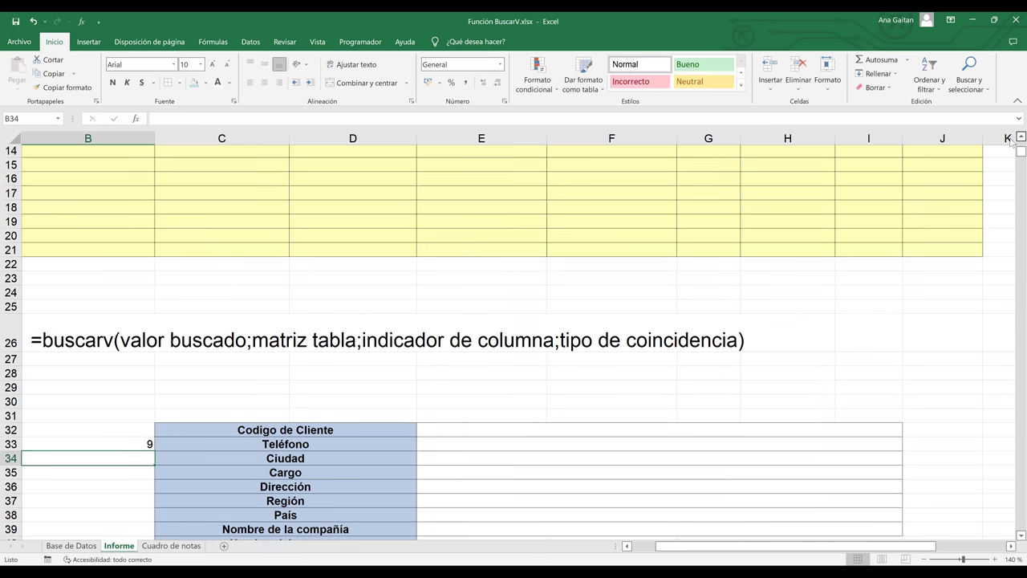
scroll(86, 273, up, 5)
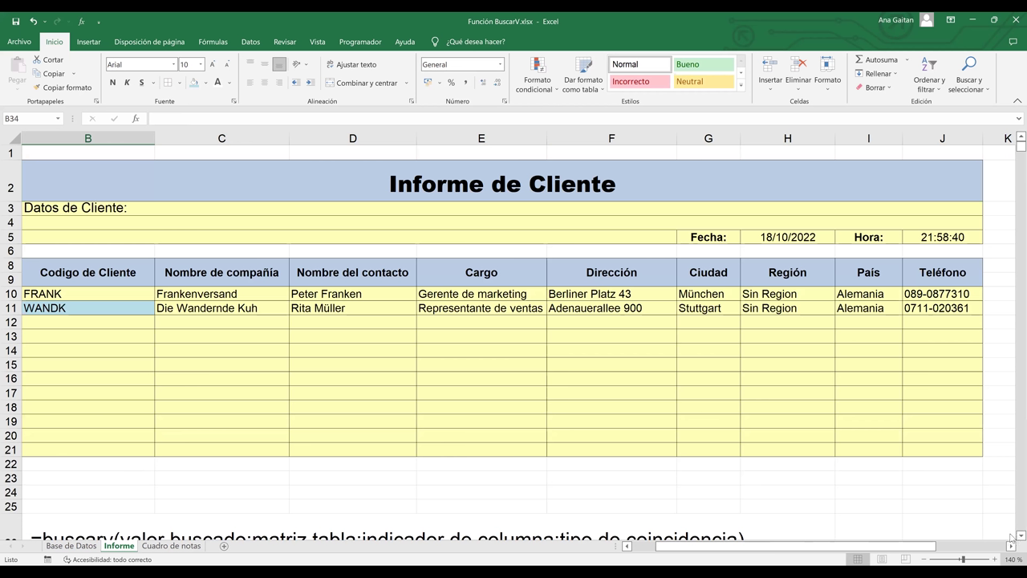
text(6)
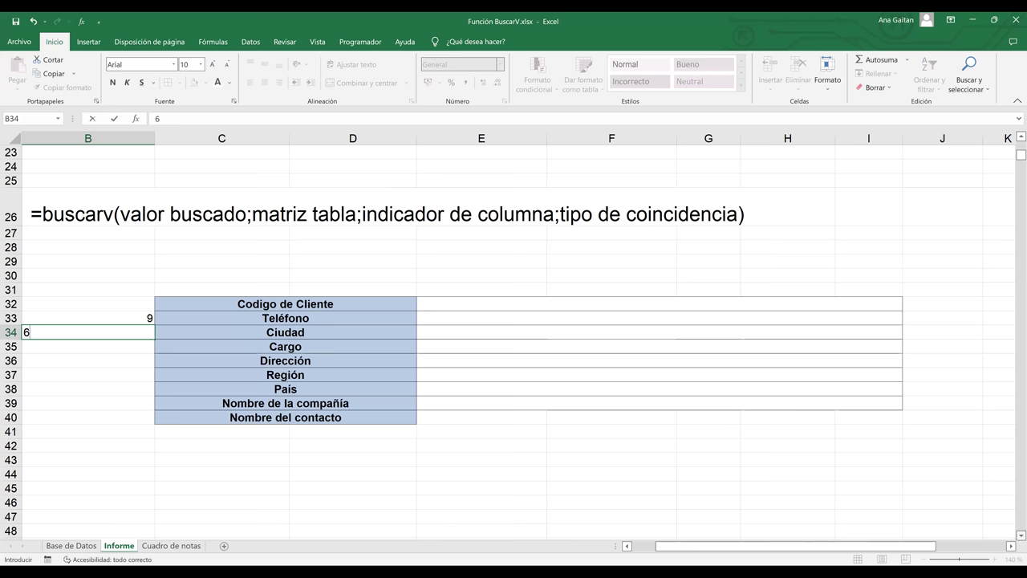
key(Tab)
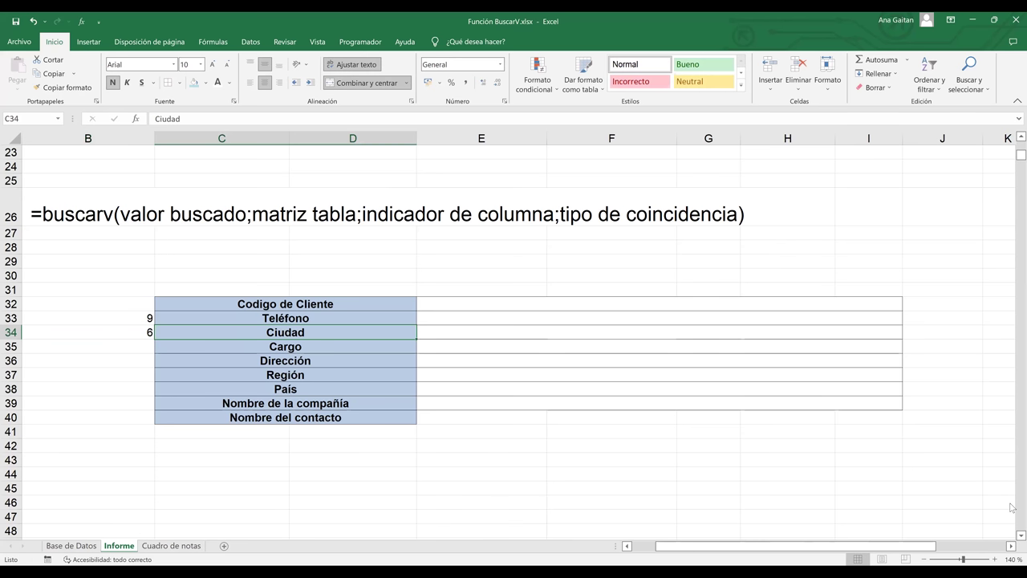
- Start a BUSCARV formula in E33 for Teléfono with E32 as the lookup value
click(469, 316)
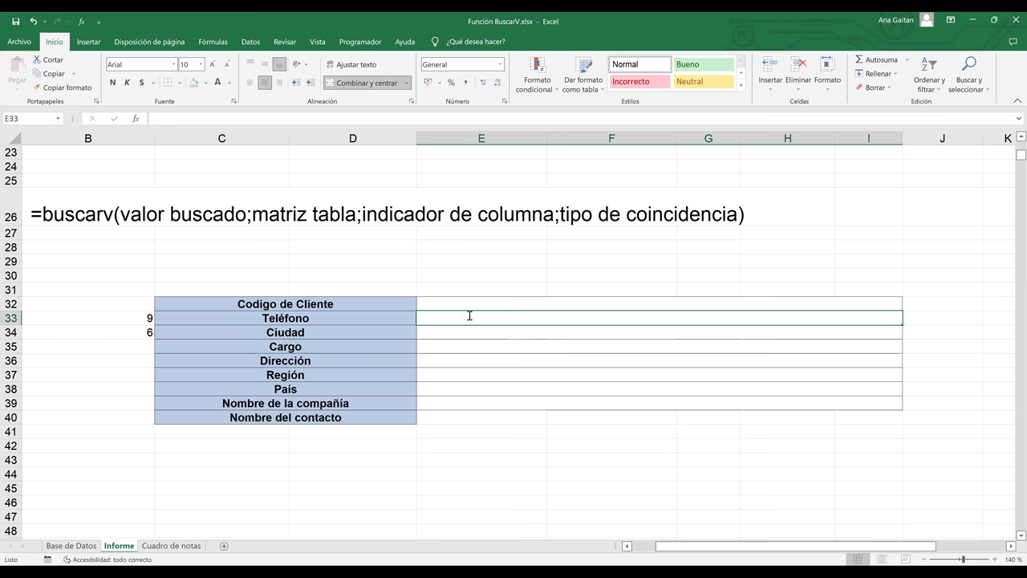
text(=)
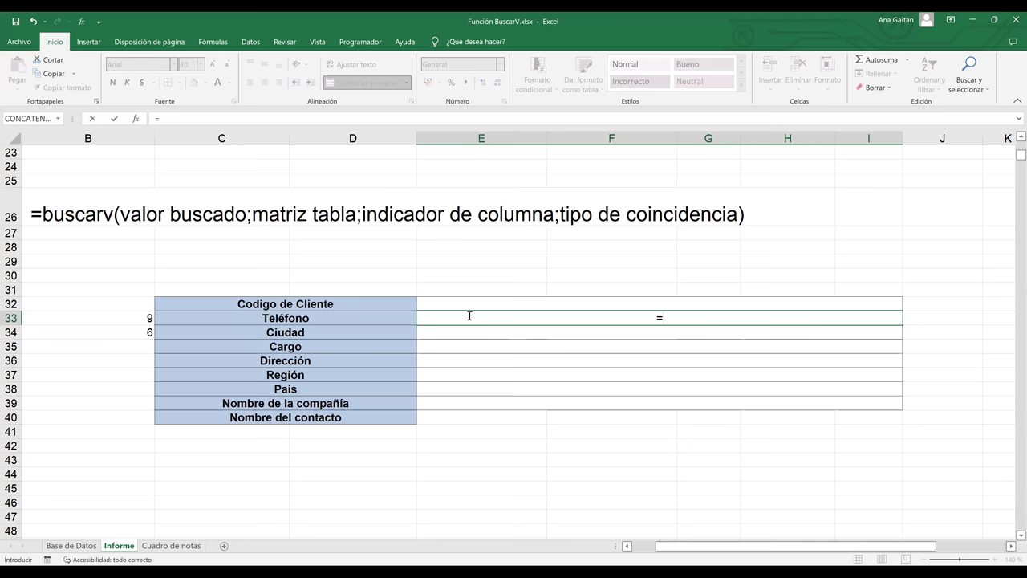
text(buscar)
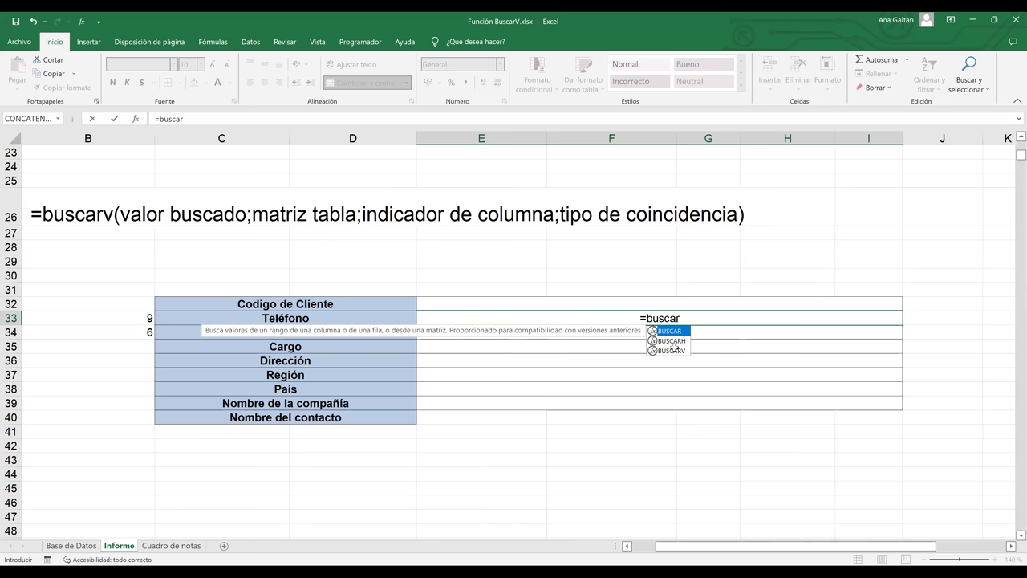
text(v)
key(Tab)
click(655, 302)
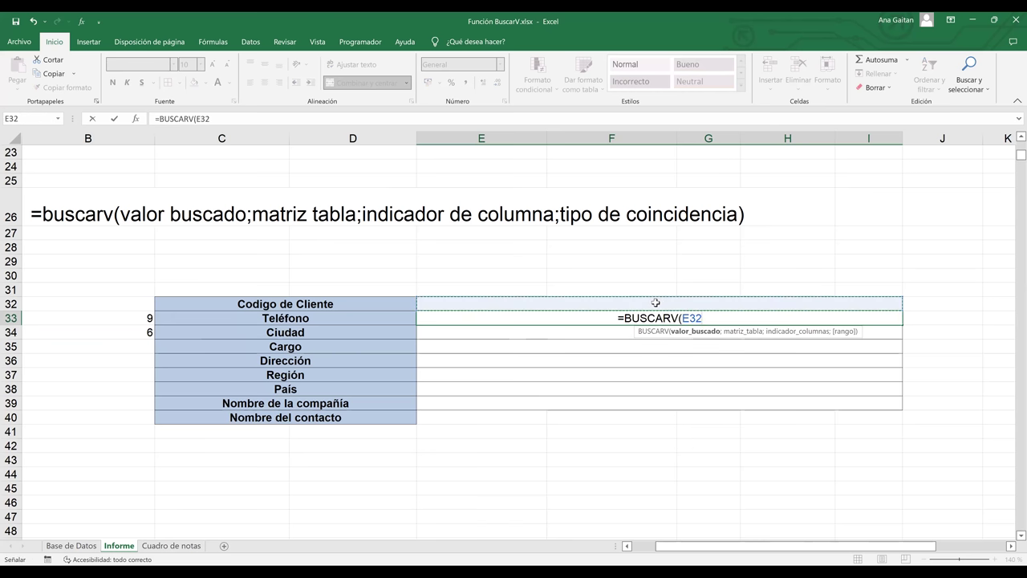
text(;)
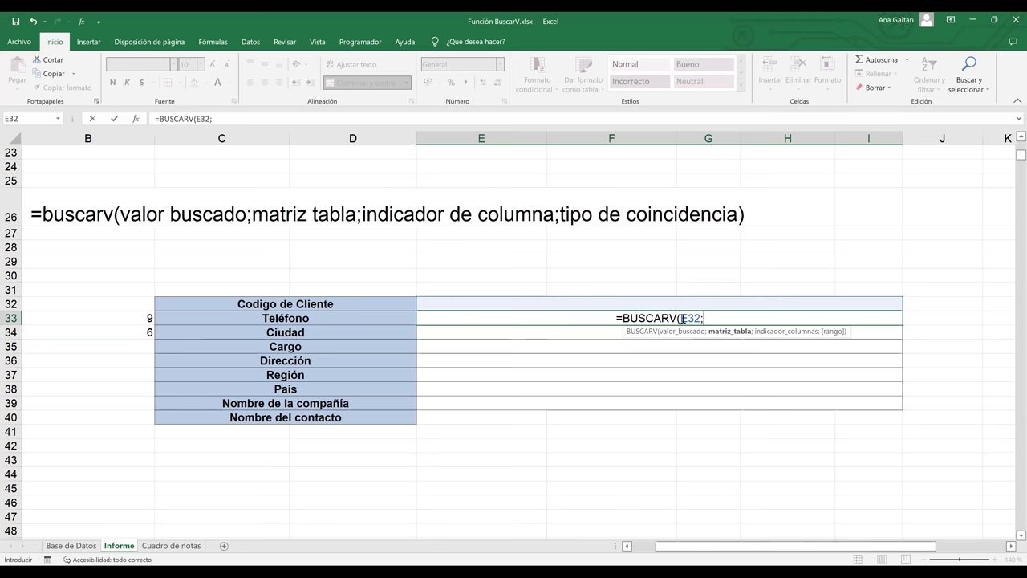
click(683, 318)
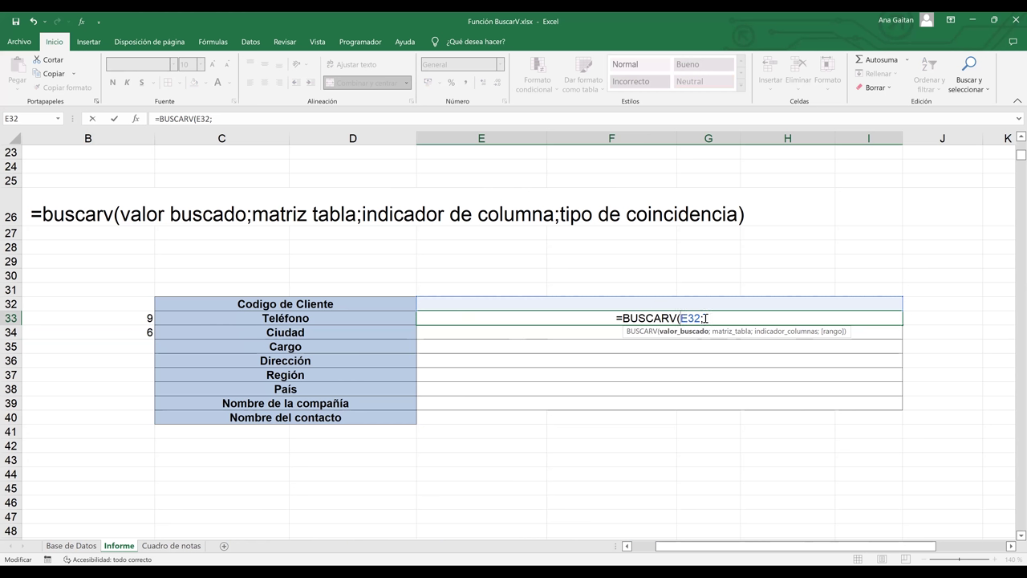
click(704, 319)
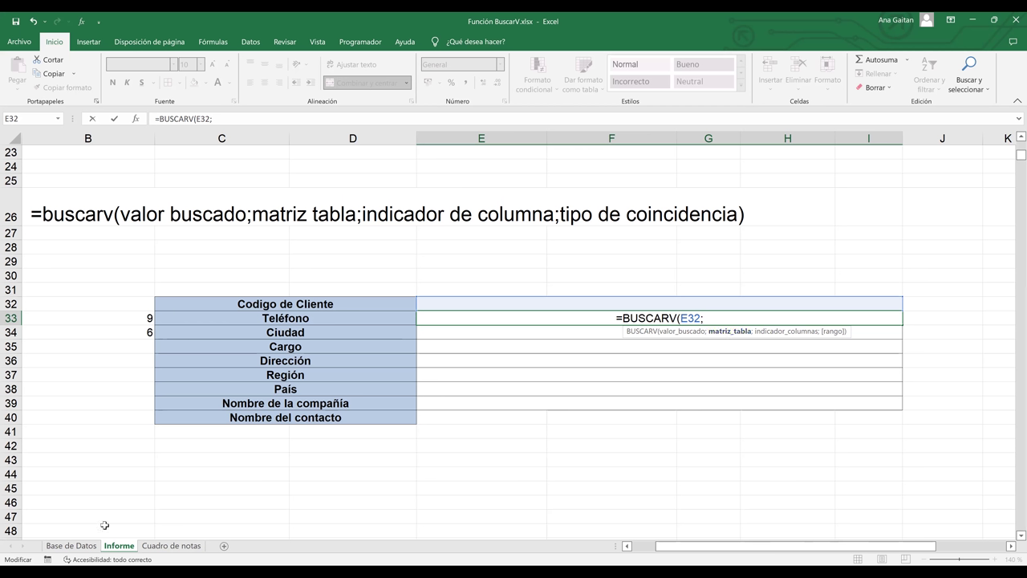
click(81, 549)
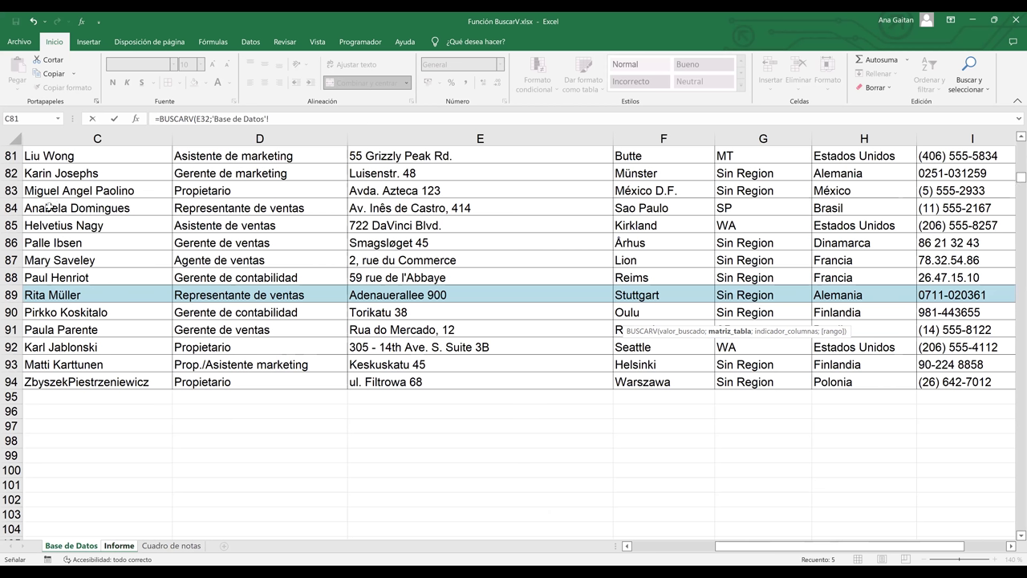
key(ctrl+shift+Right)
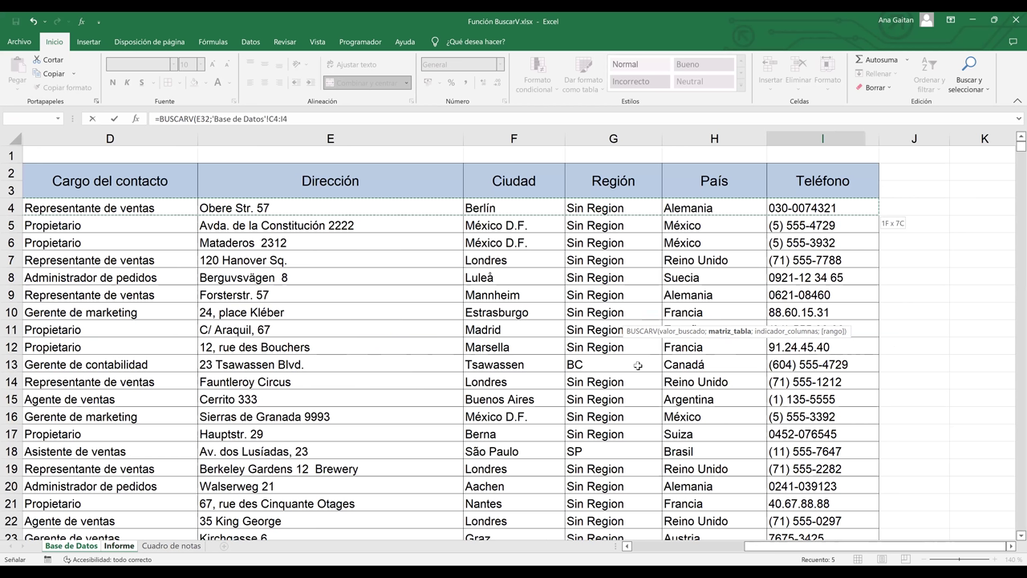
text(;)
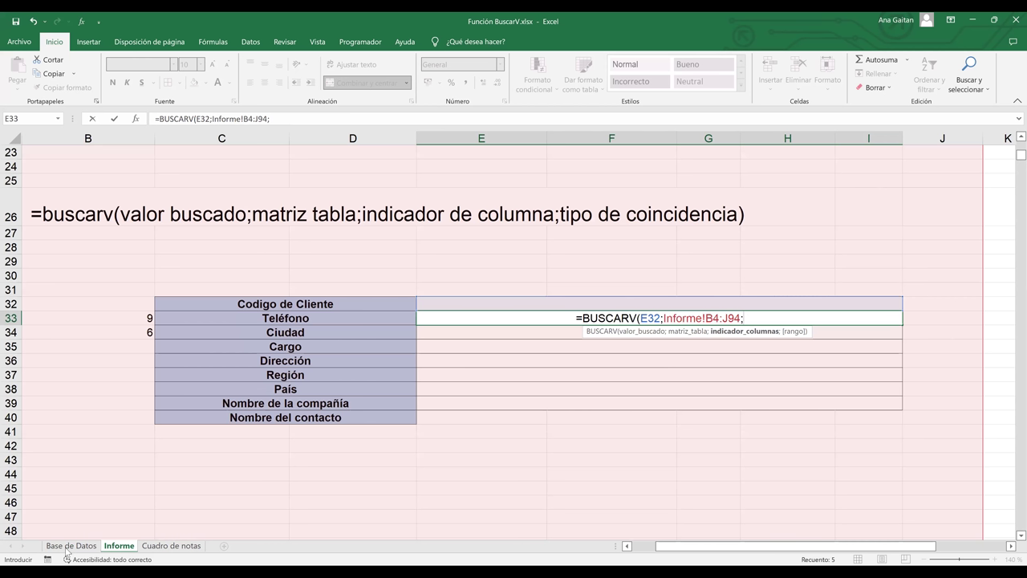
- Set the formula's table array to the range A4:I94 on the Base de Datos sheet
key(ctrl+Page_Up)
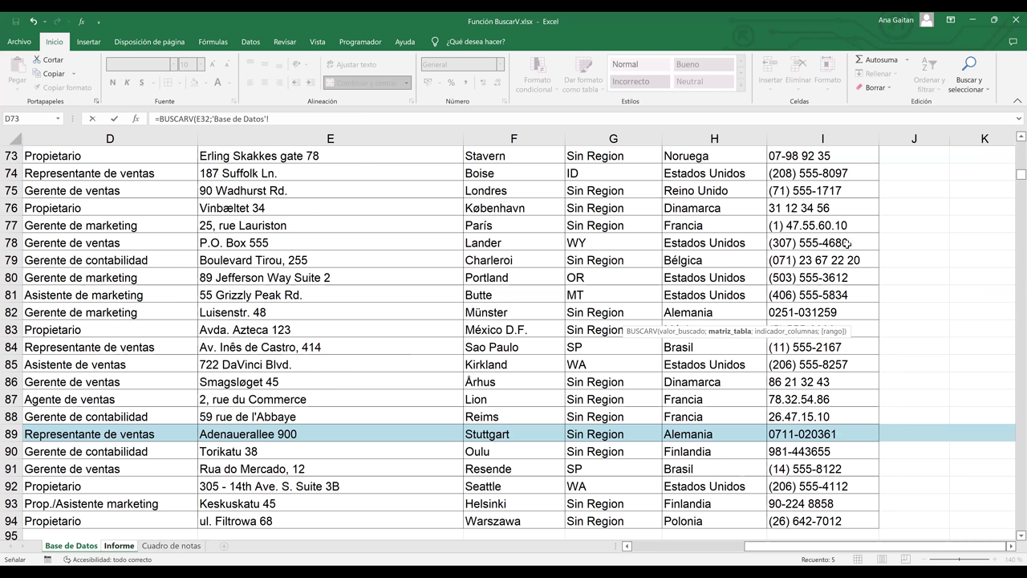
key(ctrl+e)
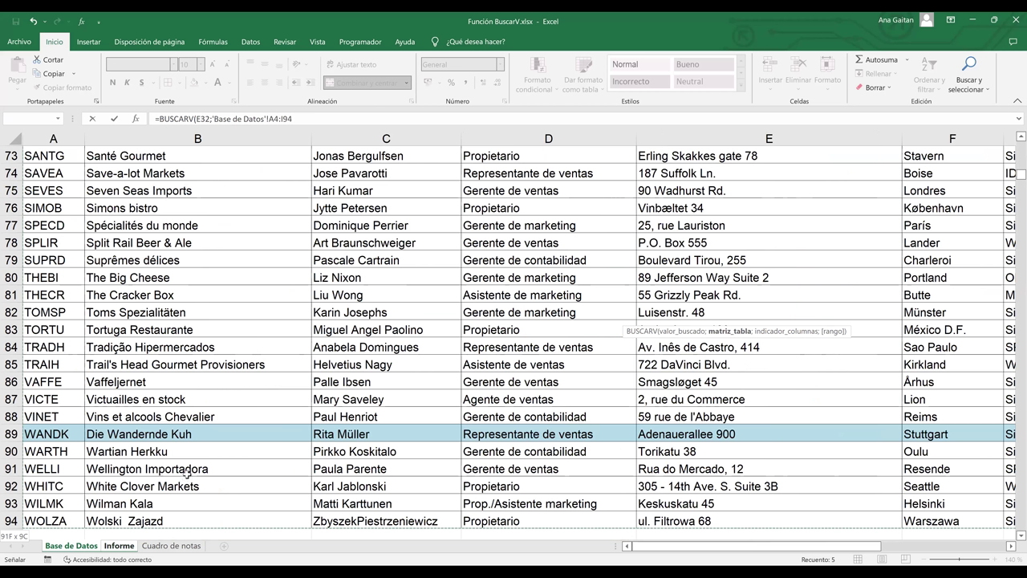
key(ctrl+Page_Down)
- Complete the Teléfono formula with Informe!B33 as the column index and FALSO for an exact match
click(143, 318)
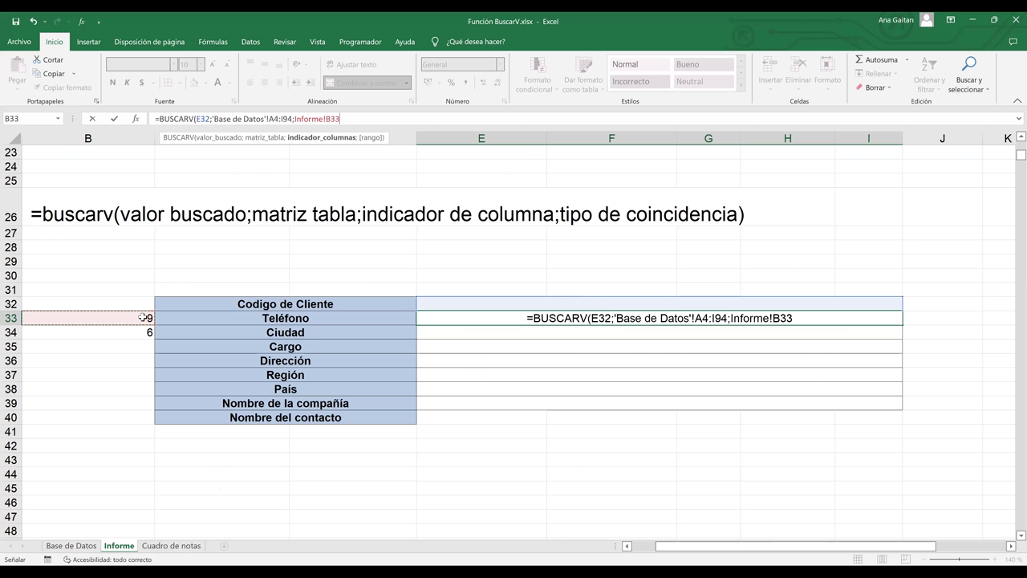
text(;fa)
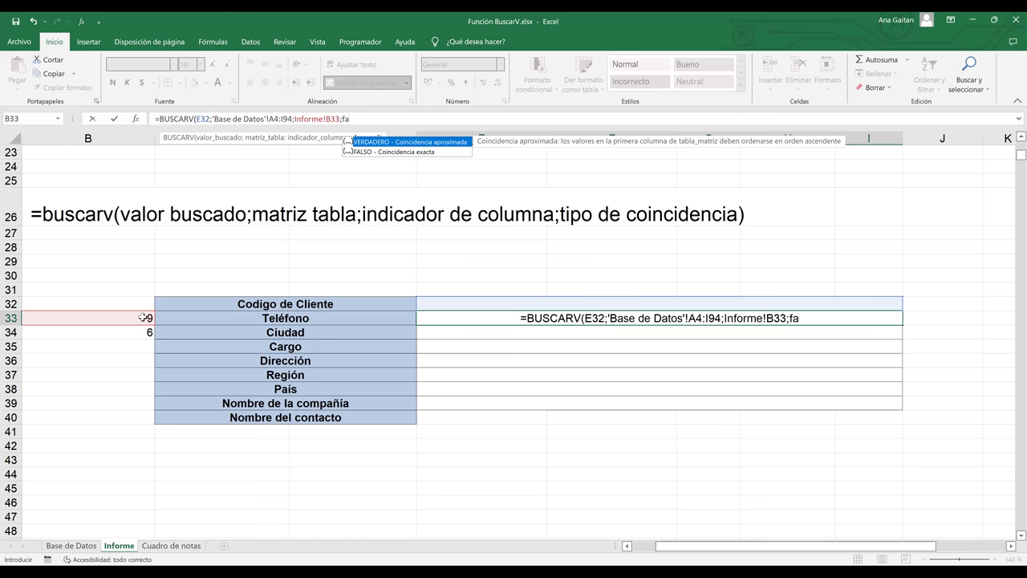
text(l)
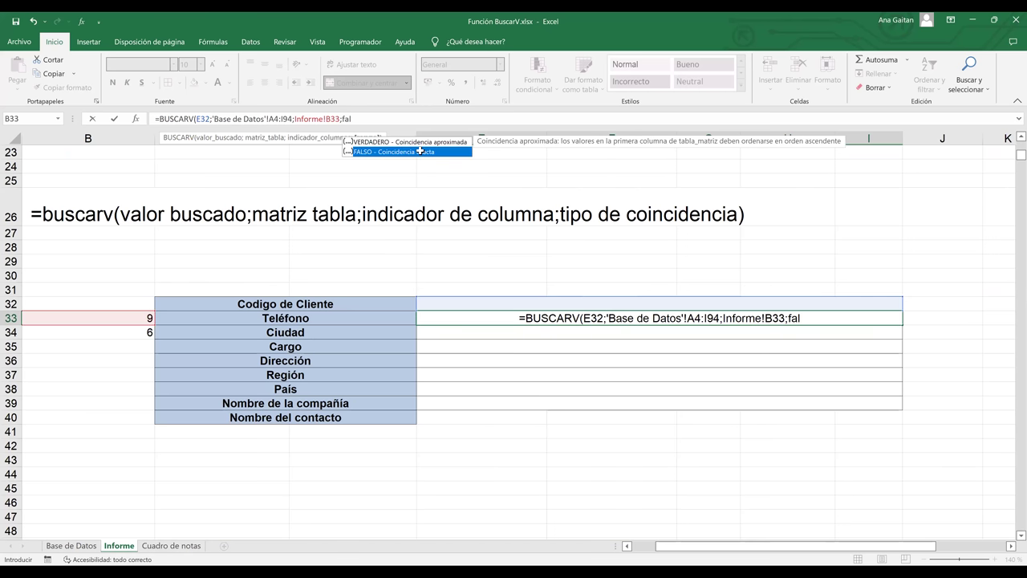
double_click(420, 151)
key(Return)
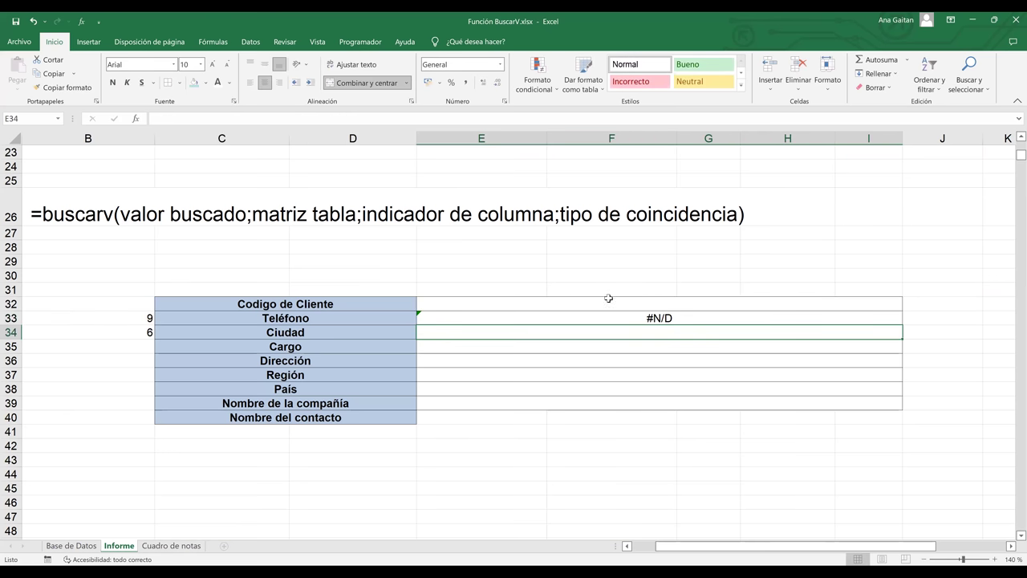
- Enter the client code of the first Base de Datos record in E32 of the Informe form
click(72, 552)
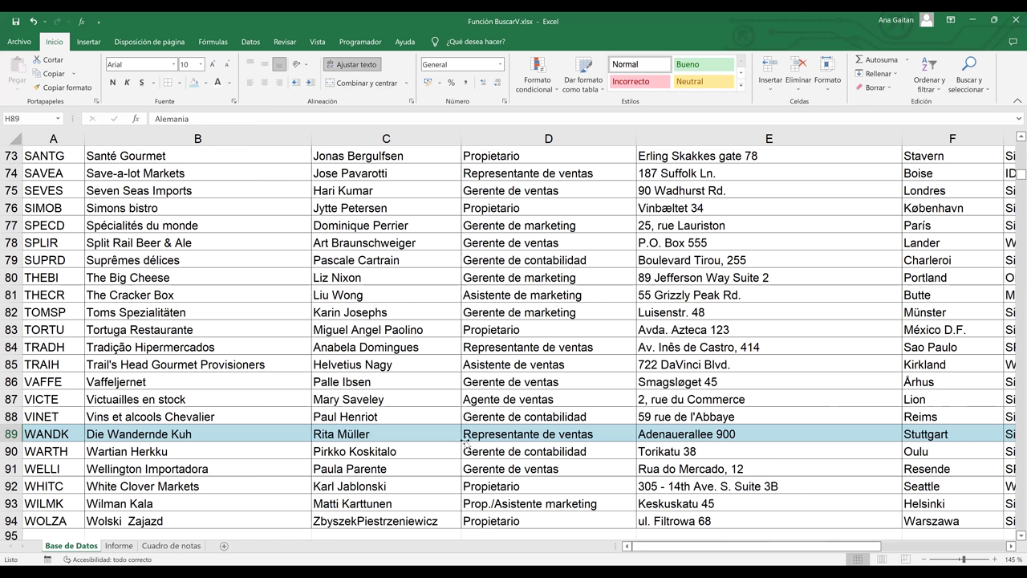
click(119, 545)
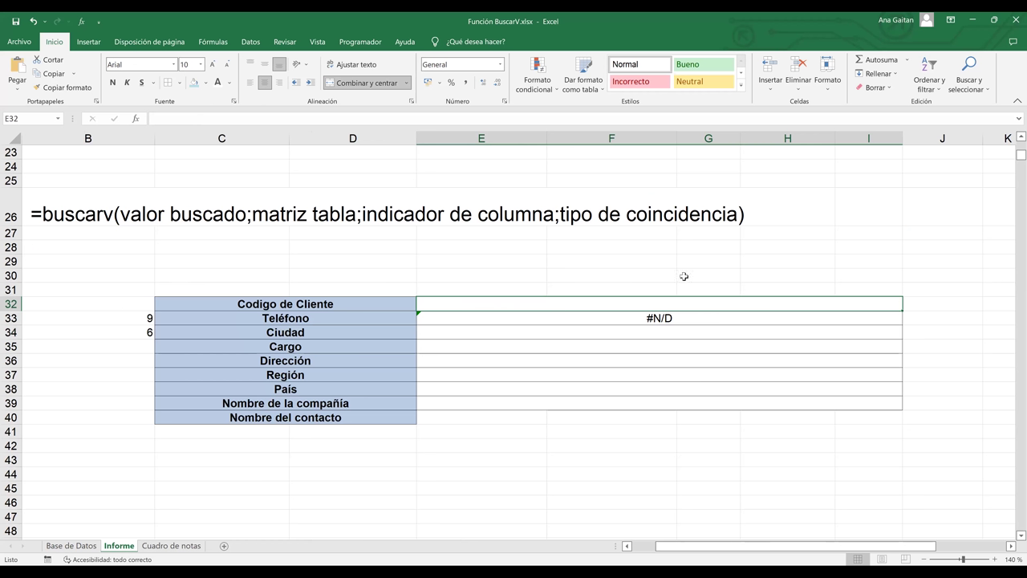
double_click(676, 303)
text(ALFKI)
key(ctrl+Return)
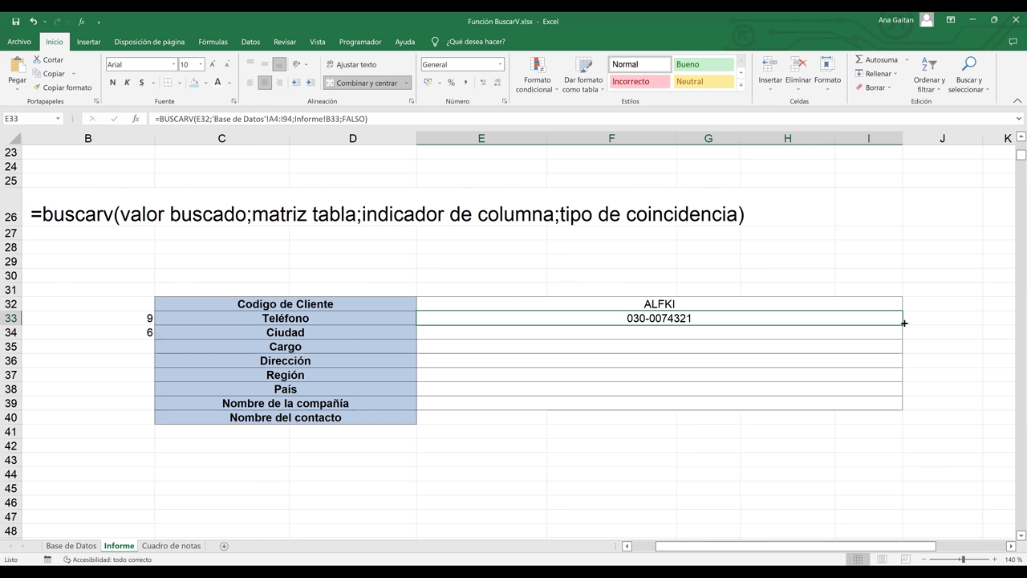
- Fill the BUSCARV formula from E33 down to E34 and inspect the lookup value and table references in the copy
drag(903, 329, 905, 340)
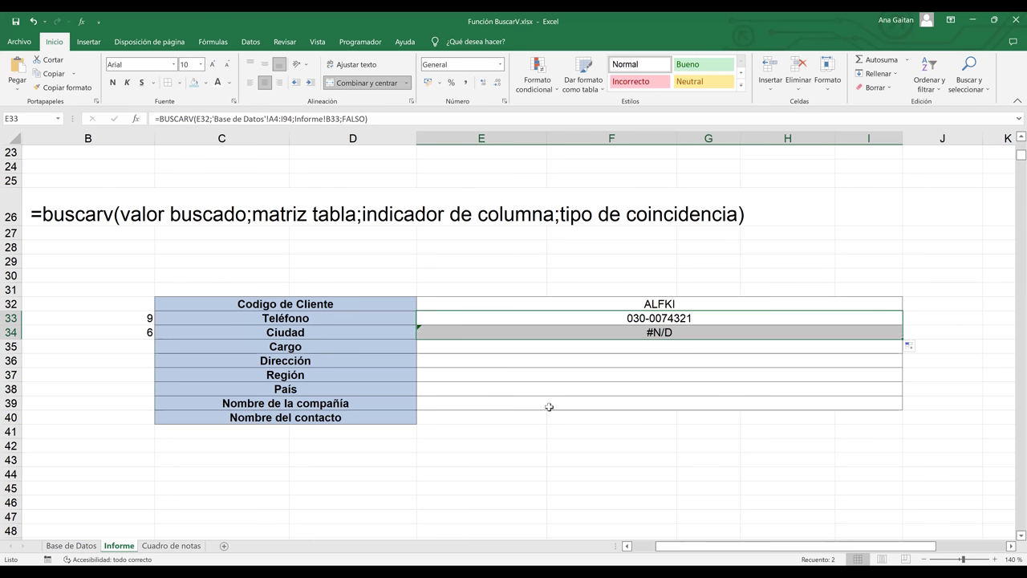
double_click(681, 331)
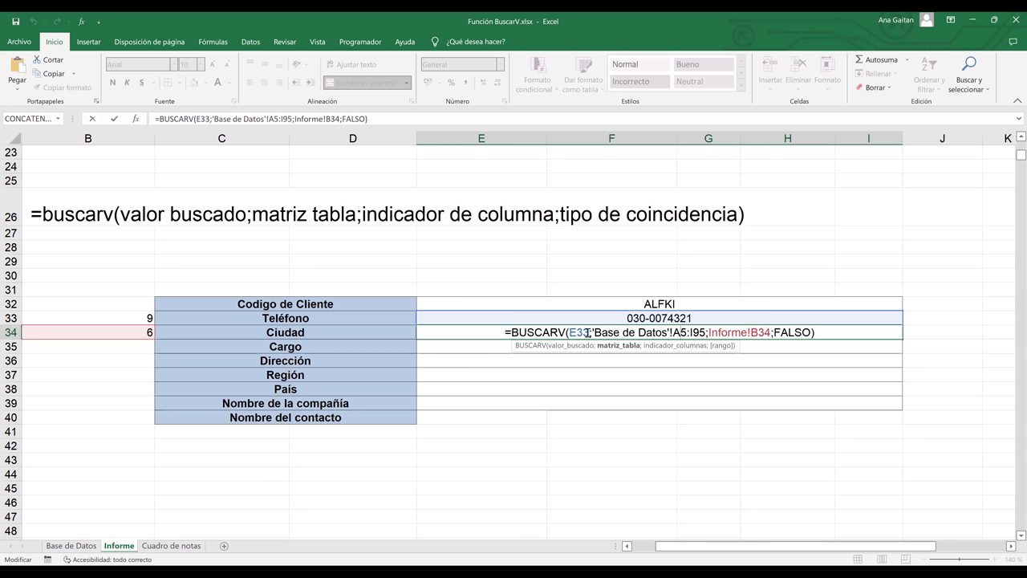
click(581, 332)
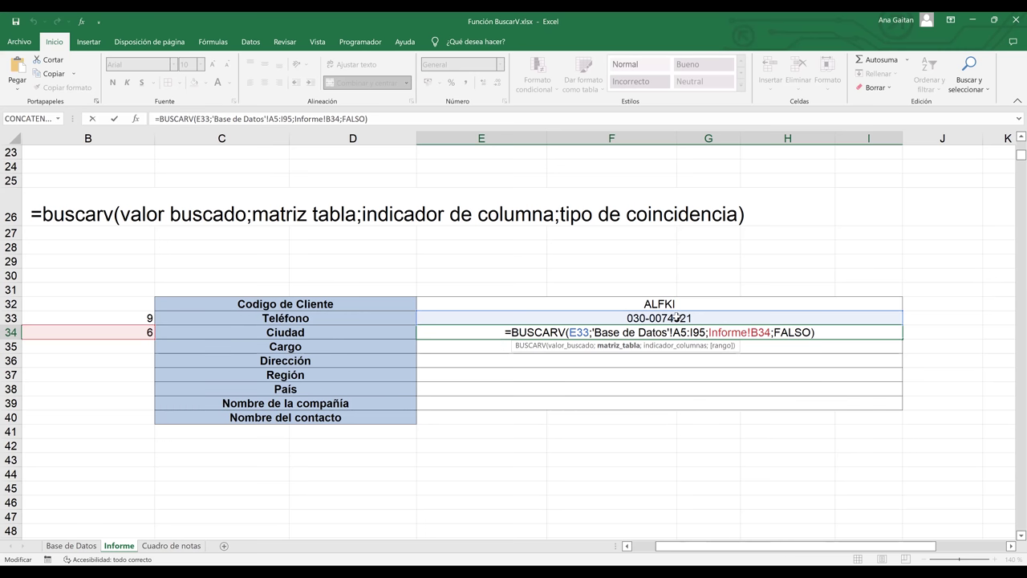
click(572, 332)
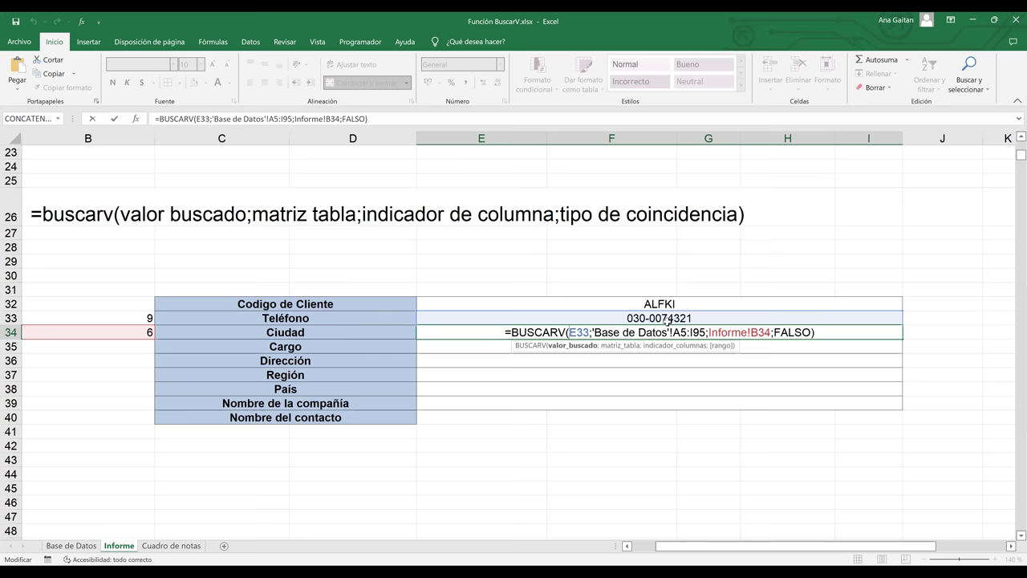
key(Return)
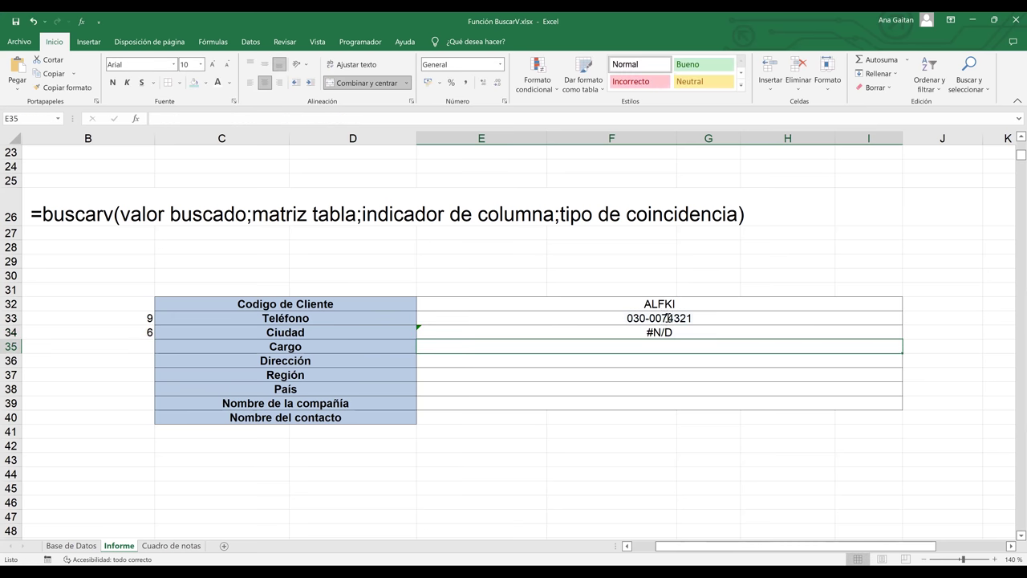
- Make the lookup value $E$32 and the table array $A$4:$I$94 absolute references in the Teléfono BUSCARV formula in E33
double_click(581, 317)
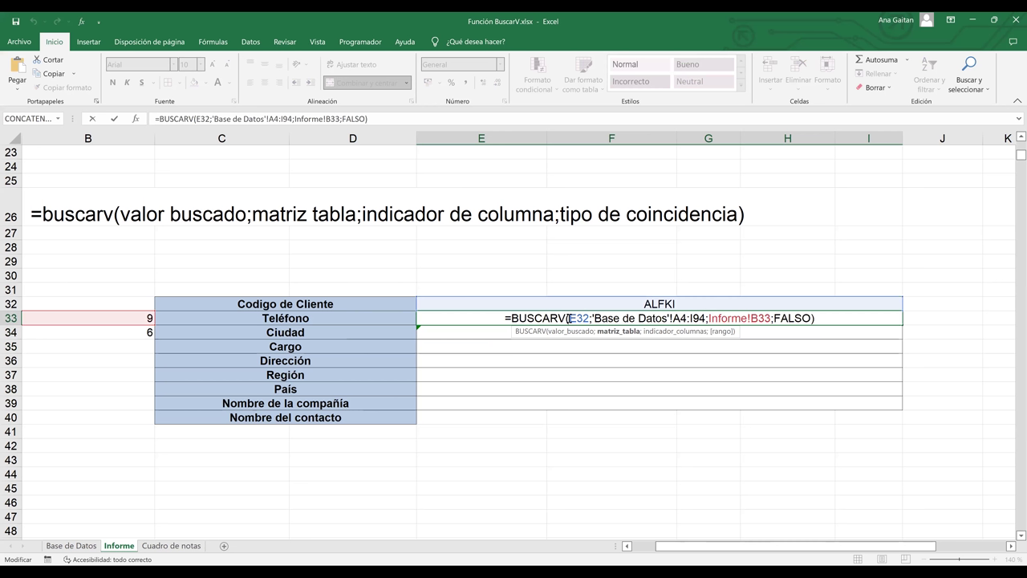
click(568, 318)
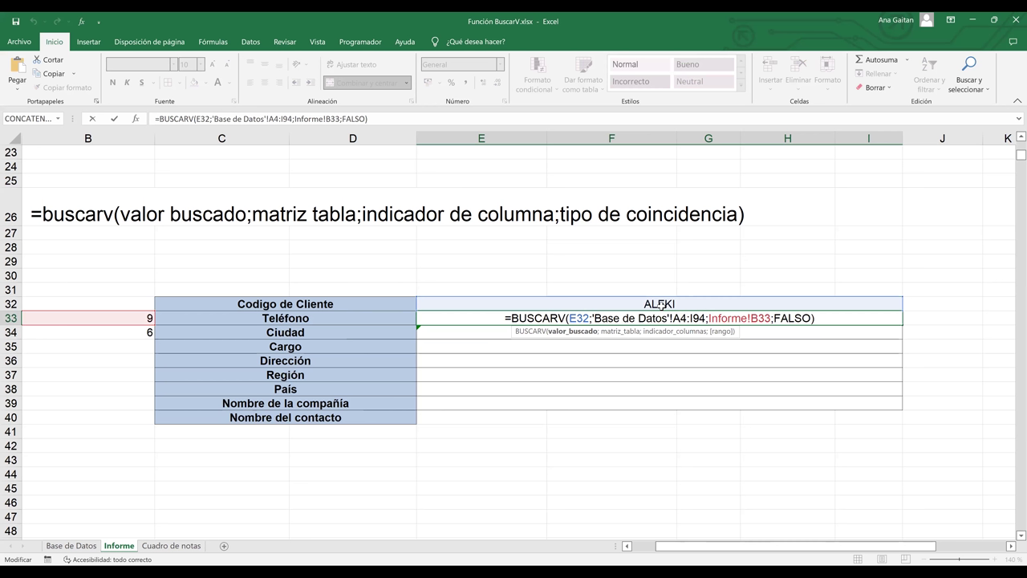
key(F4)
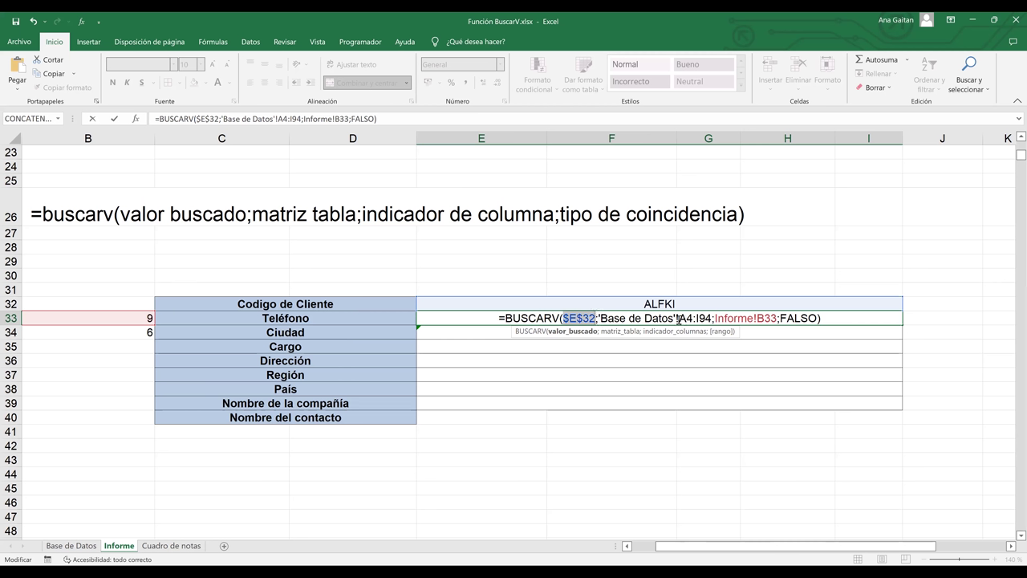
click(705, 318)
key(F4)
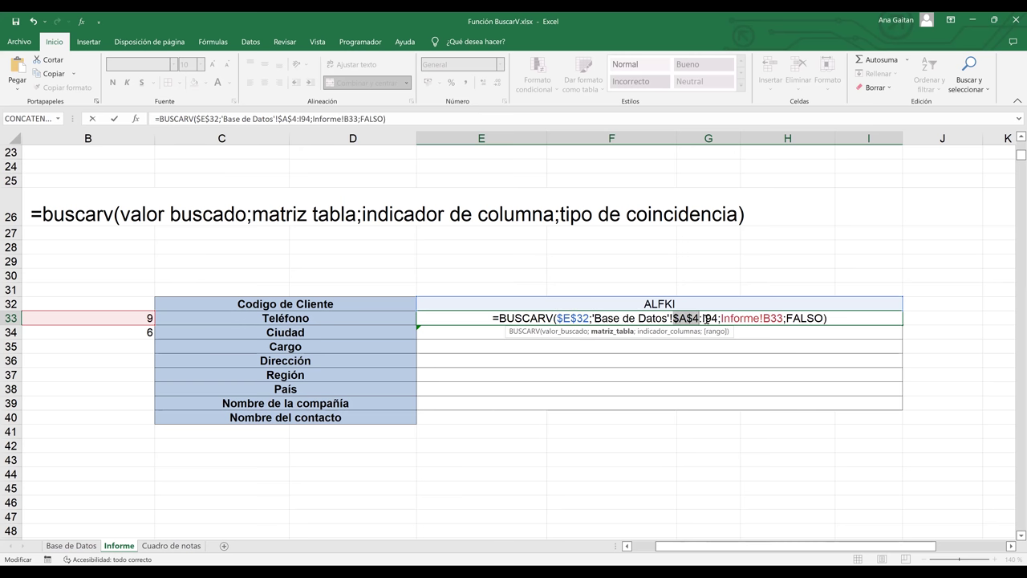
click(706, 318)
key(F4)
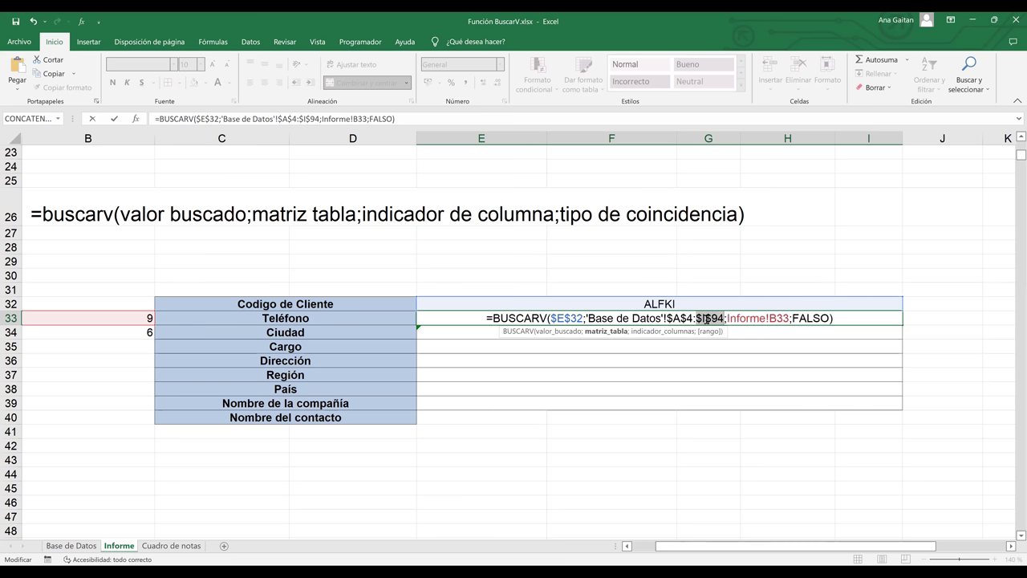
key(ctrl+Return)
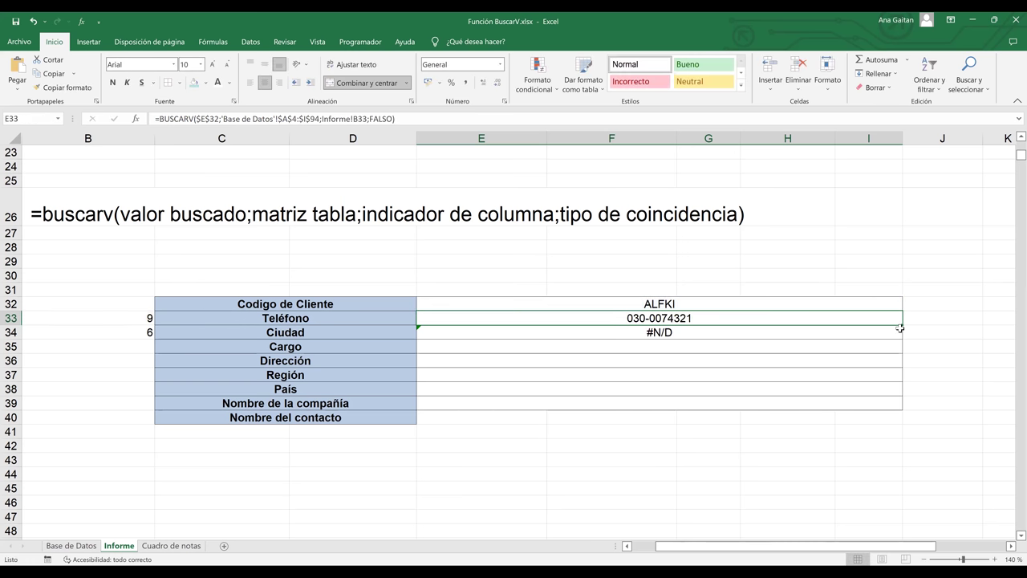
- Fill the corrected BUSCARV formula from E33 down to E34 and check the Ciudad result against the client's record in Base de Datos
drag(900, 328, 903, 340)
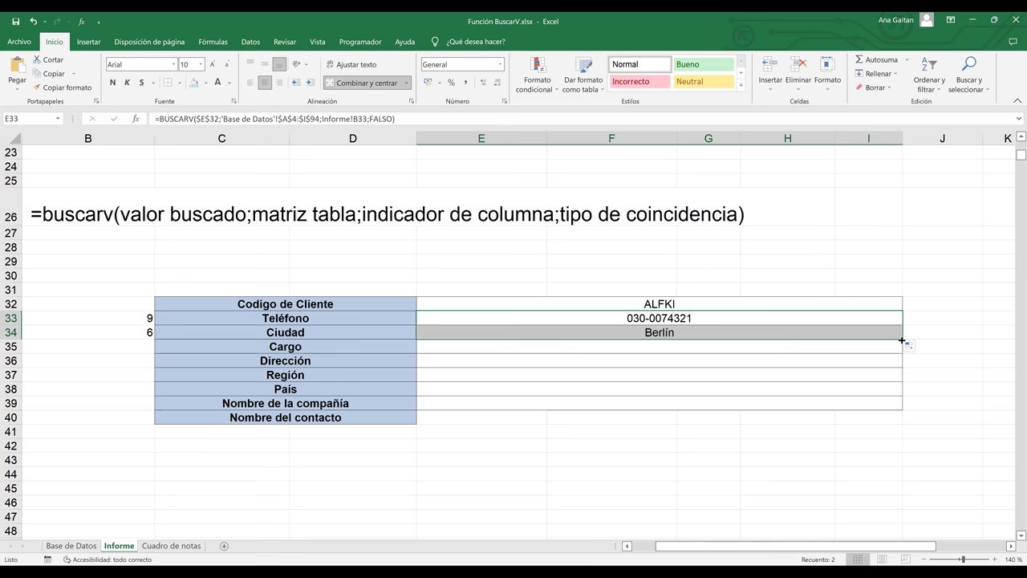
click(752, 330)
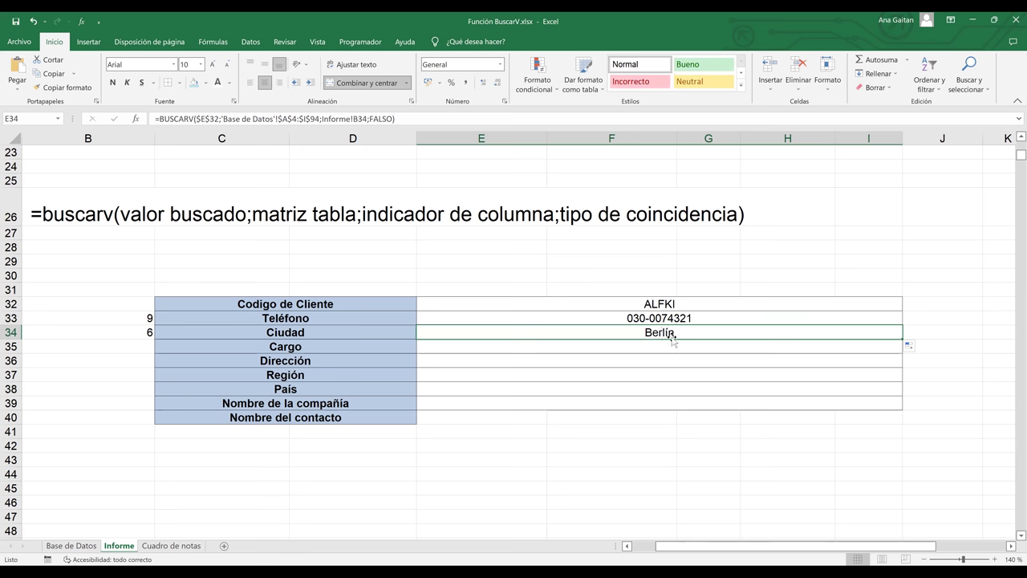
click(666, 305)
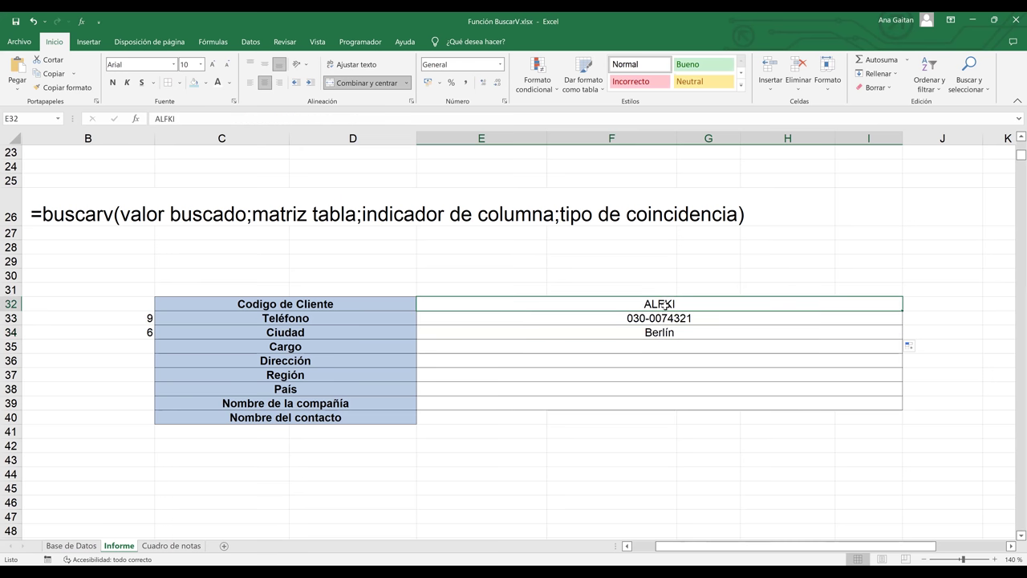
click(71, 545)
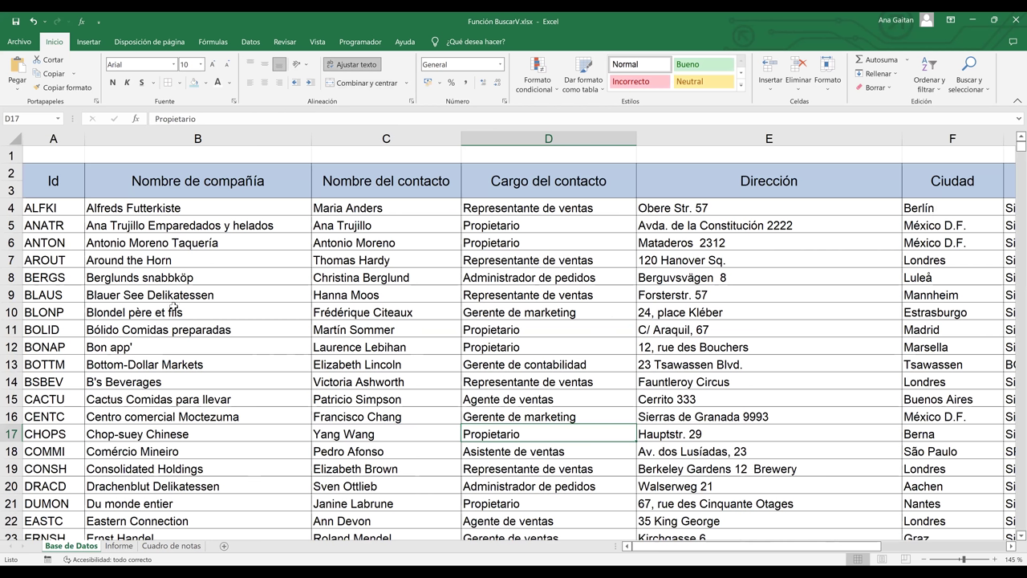
key(ctrl+Page_Down)
drag(126, 363, 135, 417)
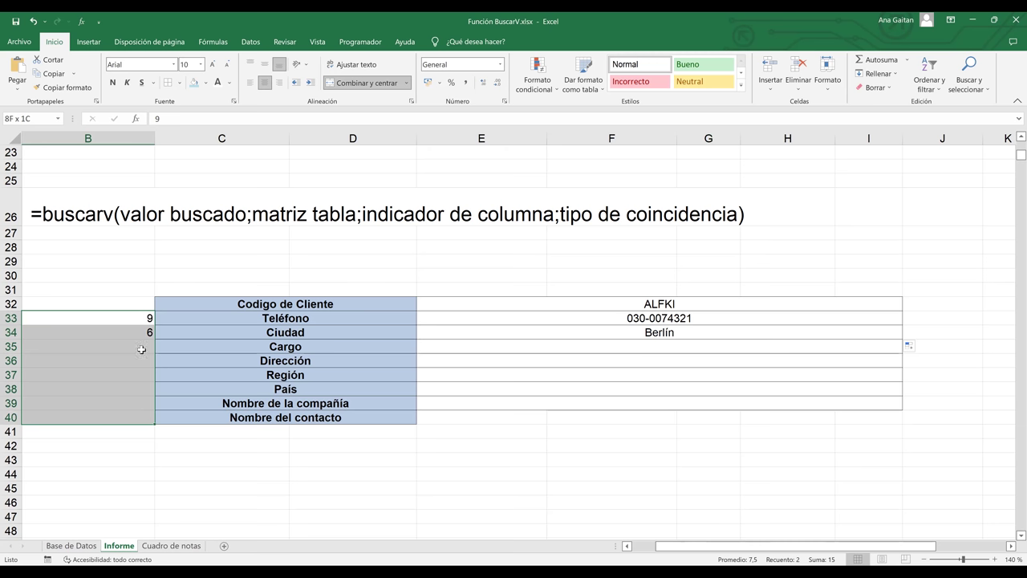
drag(137, 322, 139, 332)
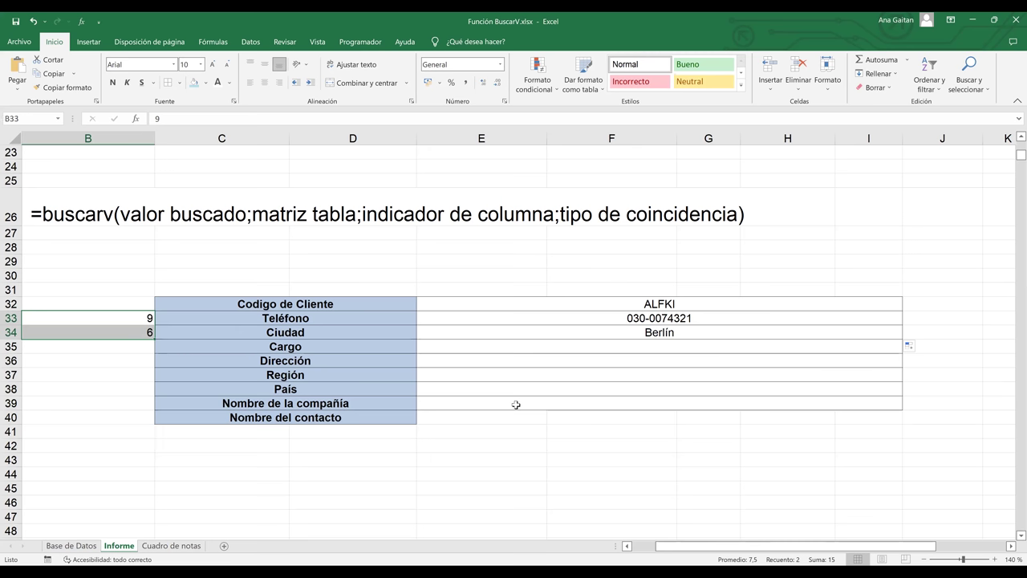
click(594, 406)
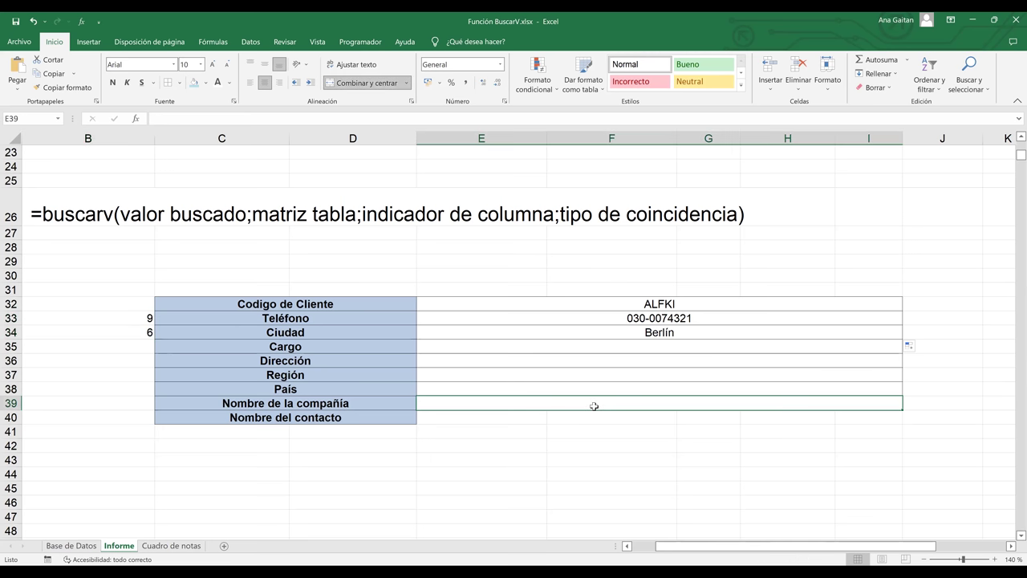
click(596, 427)
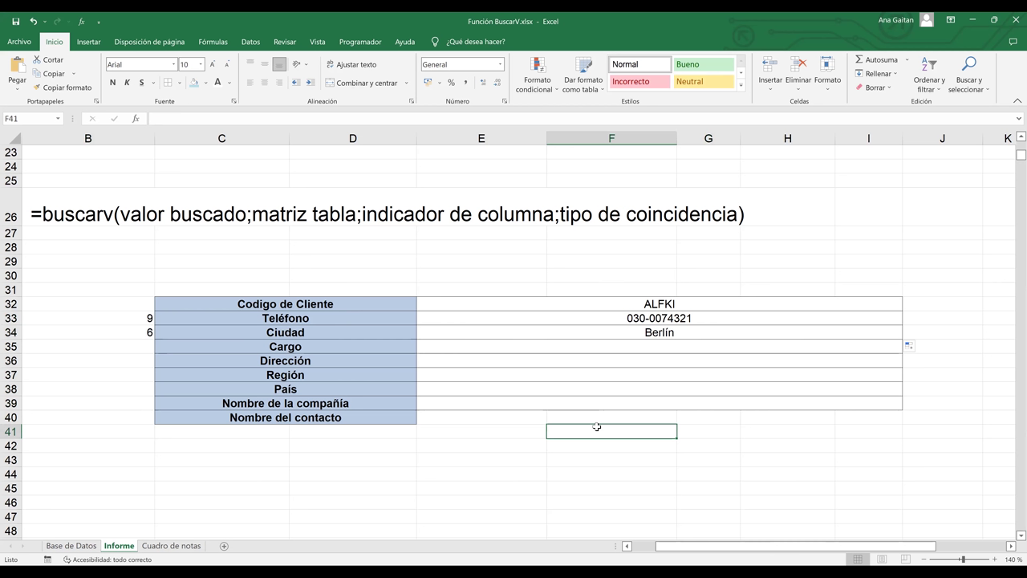
click(678, 332)
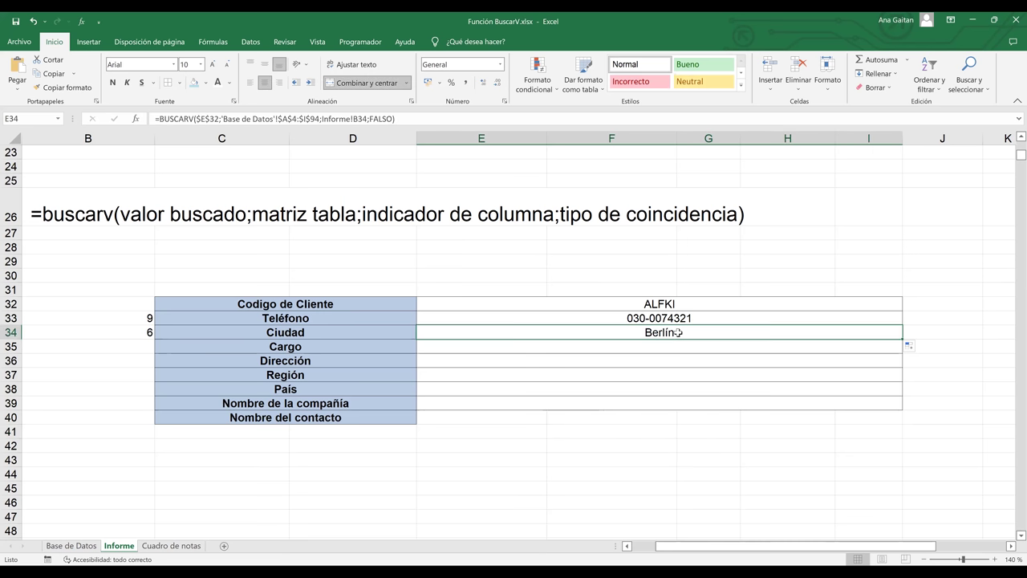